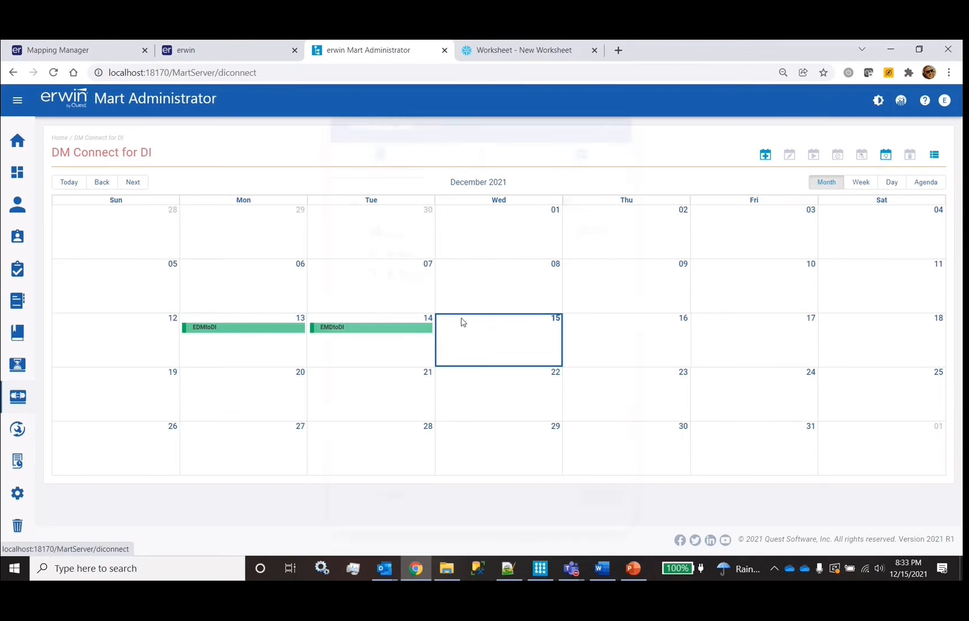
Expand the EDM catalog to list EDM_v1.4, then connect erwin Data Modeler to the Mart with the password
{"action": "left_click", "coordinate": [360, 255]}
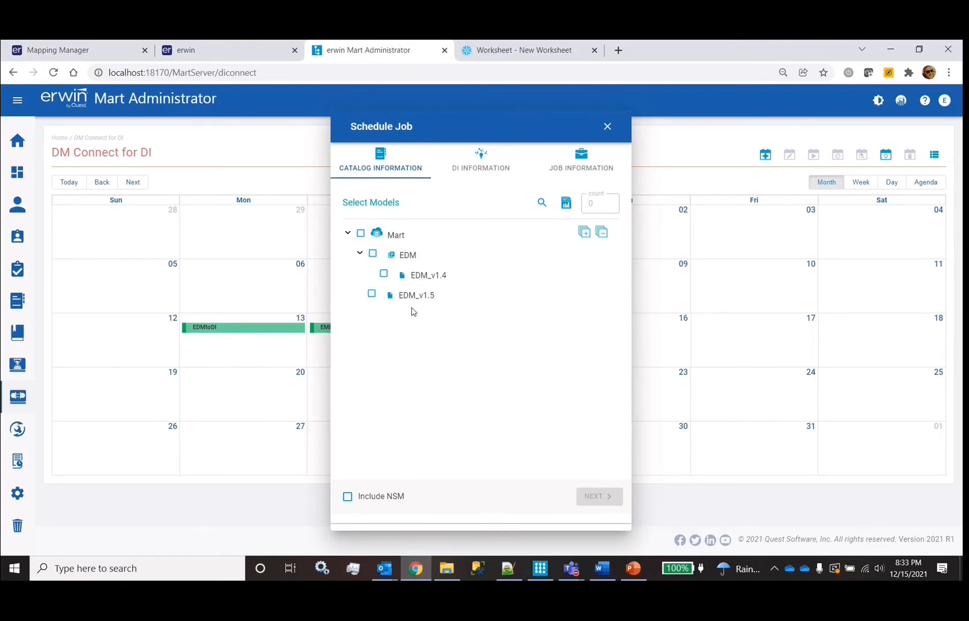
{"action": "left_click", "coordinate": [539, 570]}
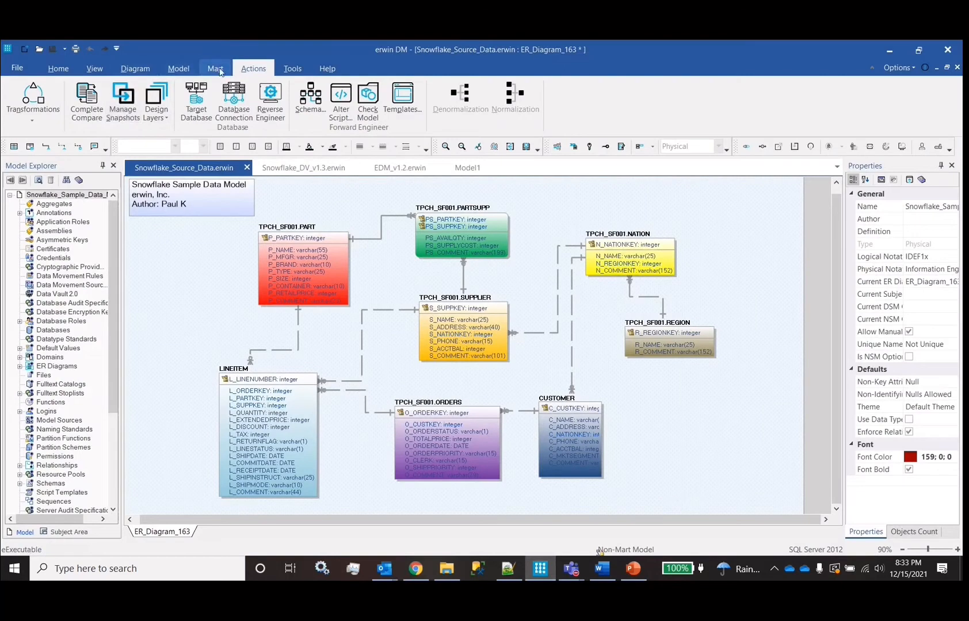
{"action": "left_click", "coordinate": [215, 69]}
{"action": "left_click", "coordinate": [20, 97]}
{"action": "left_click", "coordinate": [422, 288]}
{"action": "key", "text": "Return"}
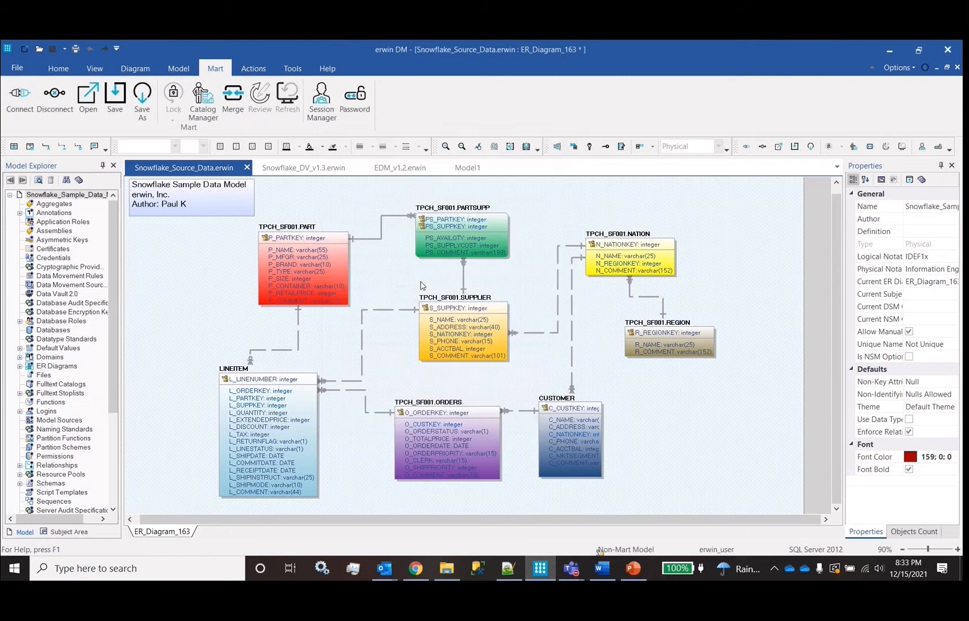
Review the Mart Save As dialog for Snowflake_Source_Data and cancel without saving
{"action": "left_click", "coordinate": [142, 101]}
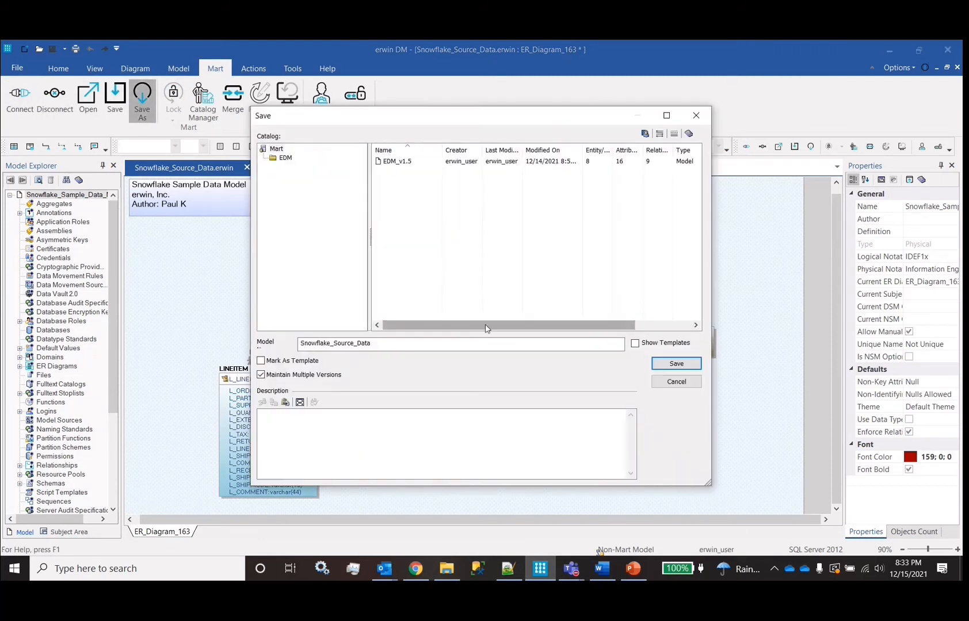
{"action": "left_click", "coordinate": [694, 382]}
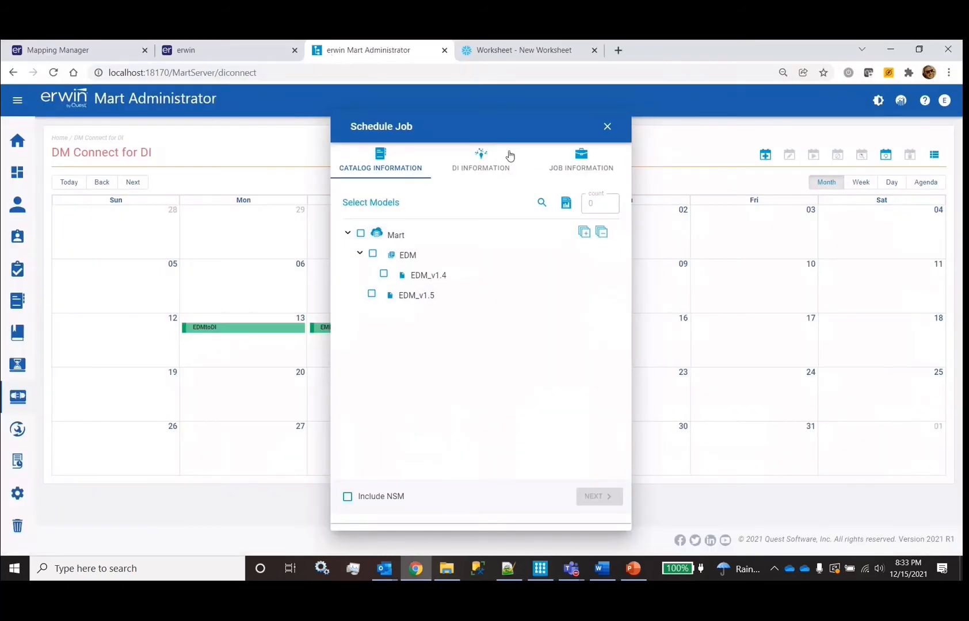
Show the Schedule Job's DI Information fields, then sign in to erwin Data Intelligence
{"action": "left_click", "coordinate": [481, 172]}
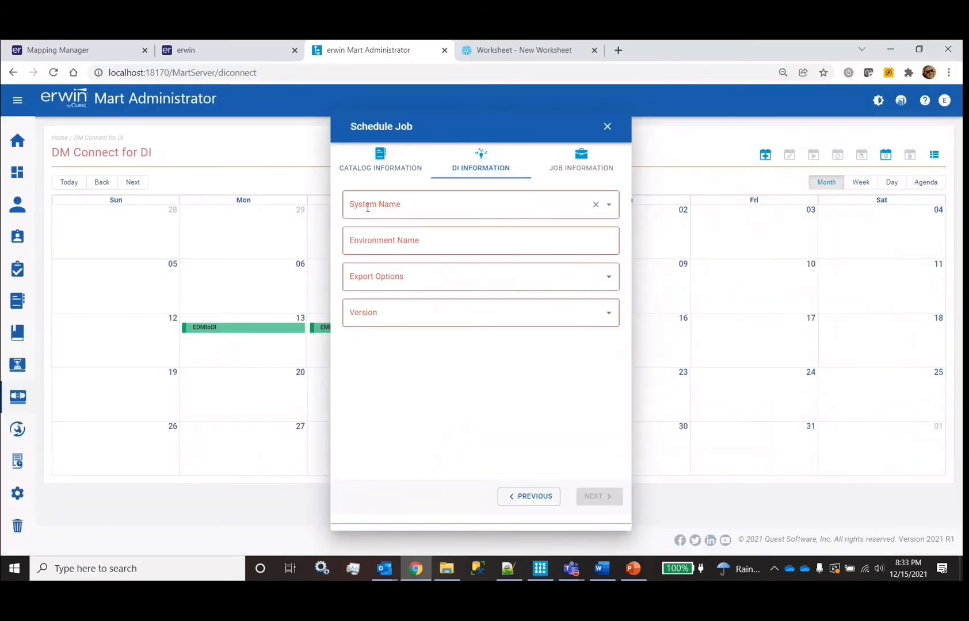
{"action": "left_click", "coordinate": [234, 57]}
{"action": "key", "text": "Return"}
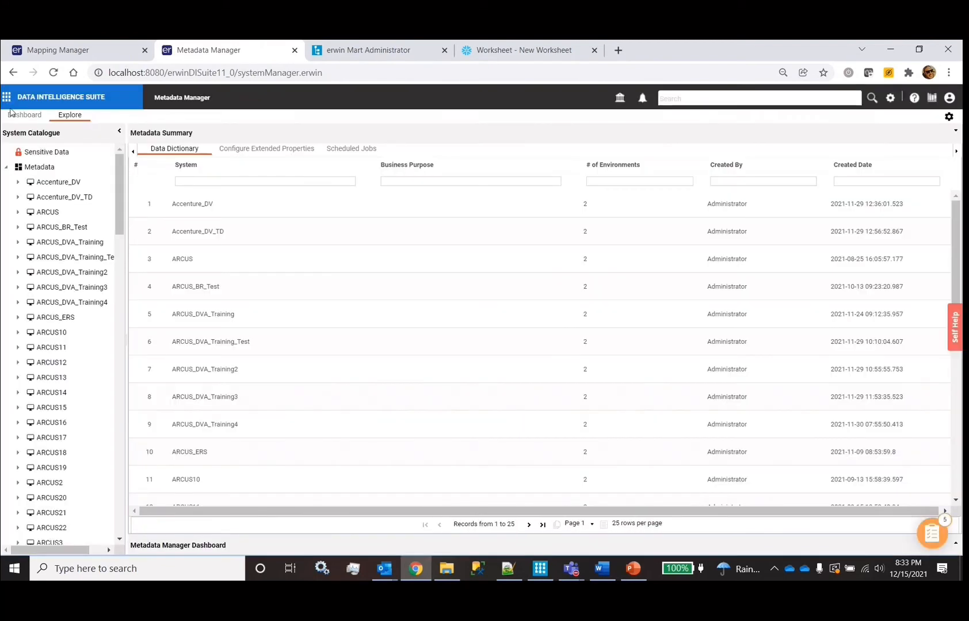
Open Metadata Manager, review the Mapping Manager project list, and return to the Snowflake_Source_Data diagram
{"action": "left_click", "coordinate": [7, 99]}
{"action": "left_click", "coordinate": [75, 202]}
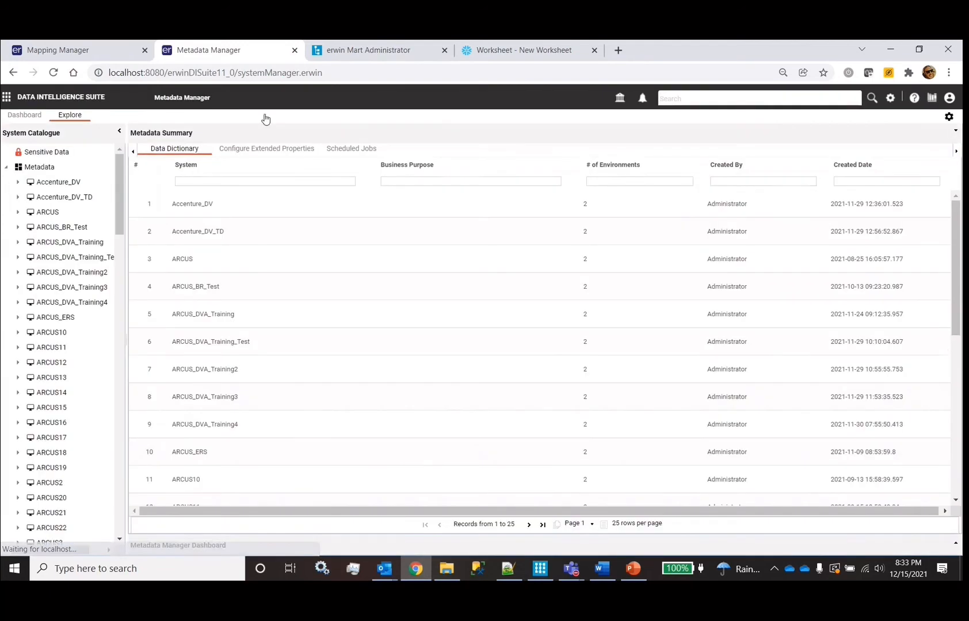
{"action": "left_click", "coordinate": [67, 50]}
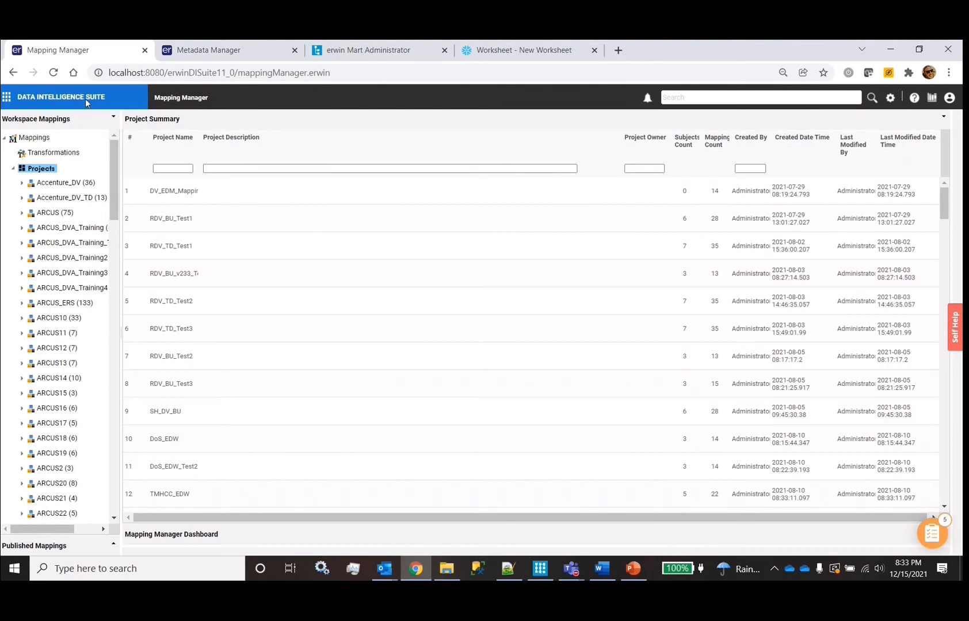
{"action": "left_click", "coordinate": [541, 572]}
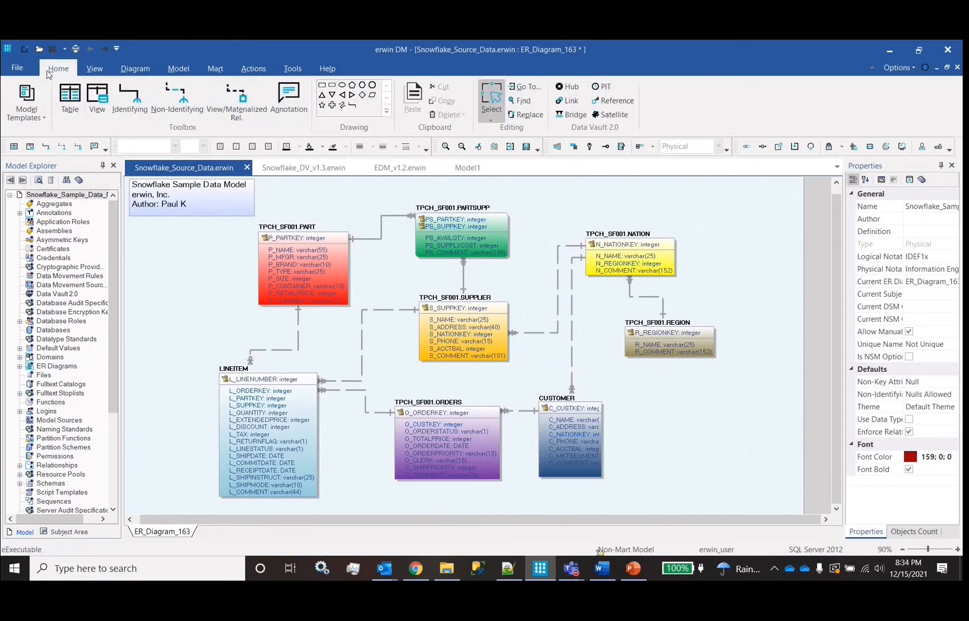
Check the Save As file types for Snowflake_Source_Data.erwin, keeping erwin format without saving
{"action": "left_click", "coordinate": [20, 67]}
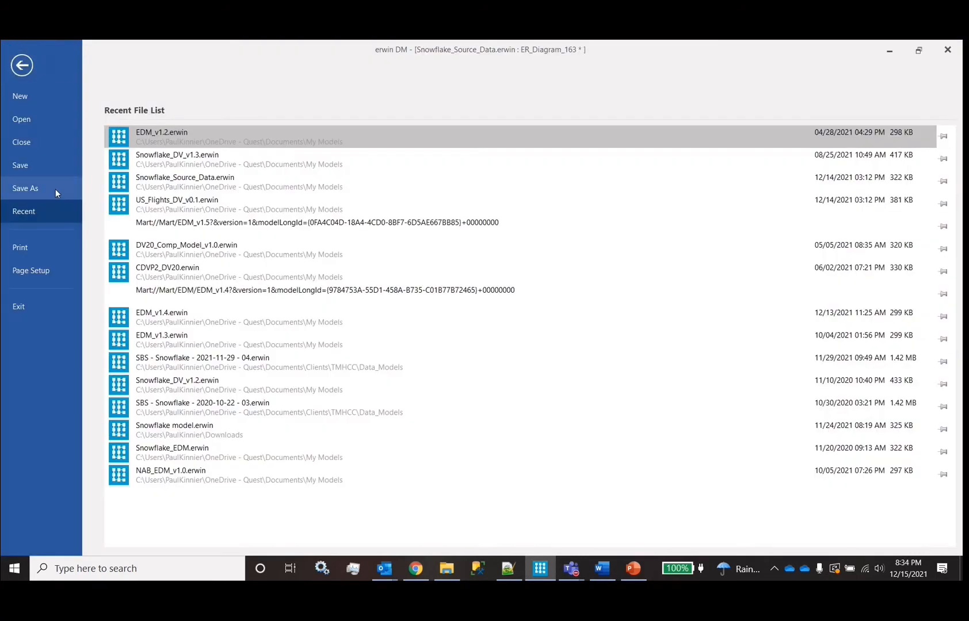
{"action": "left_click", "coordinate": [55, 189]}
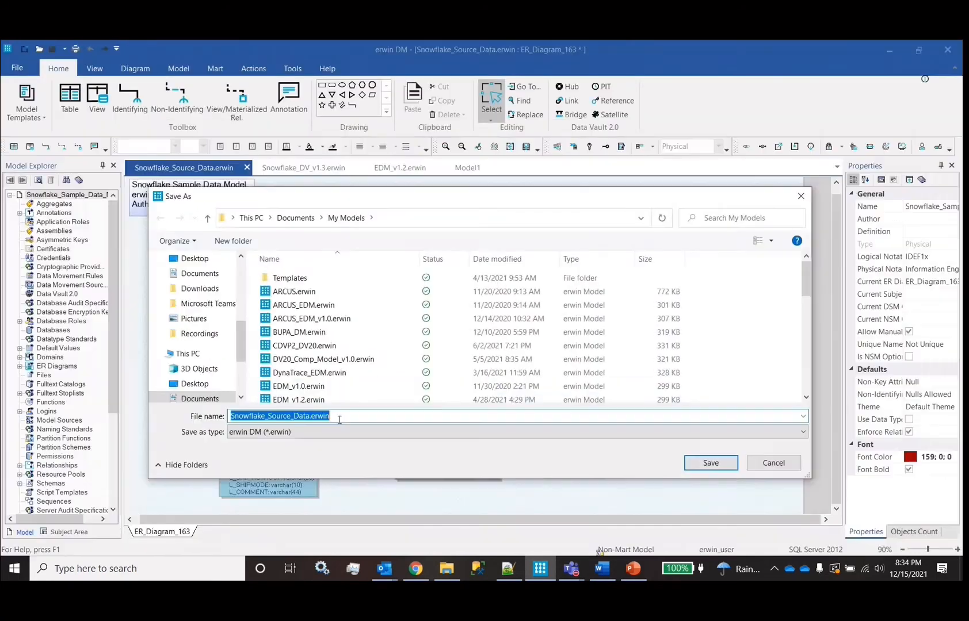
{"action": "left_click", "coordinate": [338, 432]}
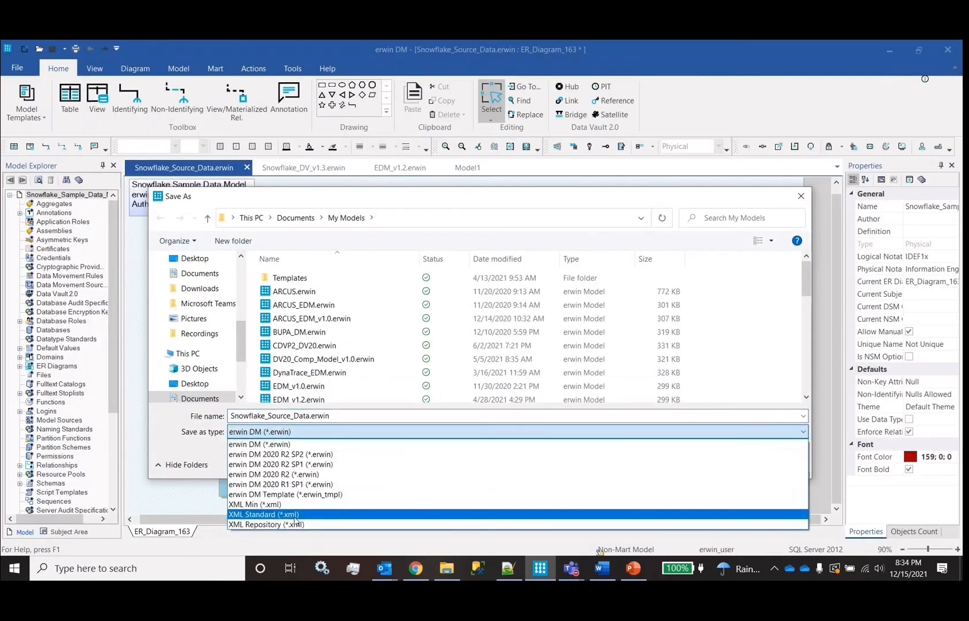
{"action": "left_click", "coordinate": [821, 470]}
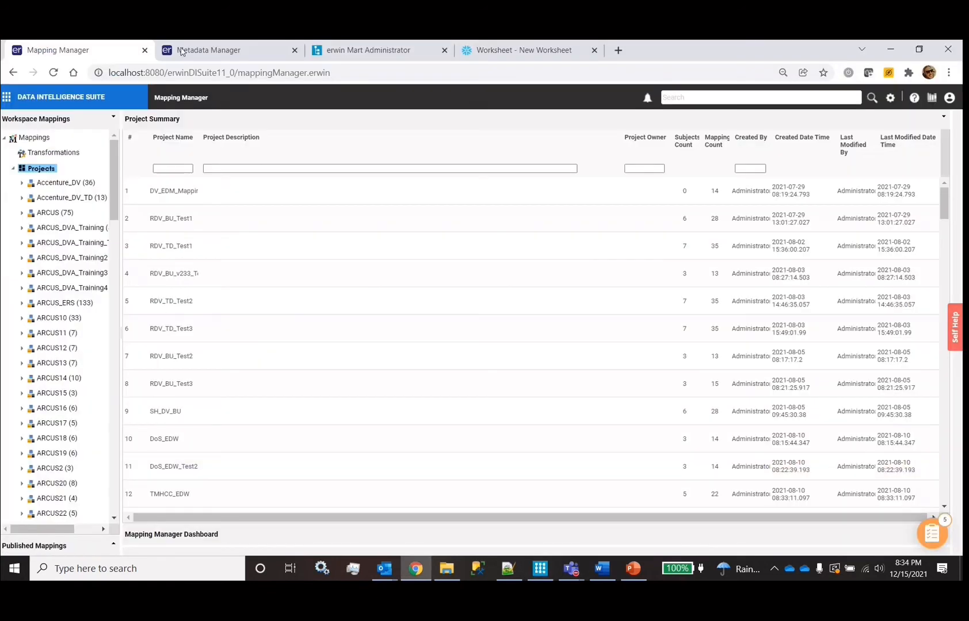
{"action": "left_click", "coordinate": [208, 50]}
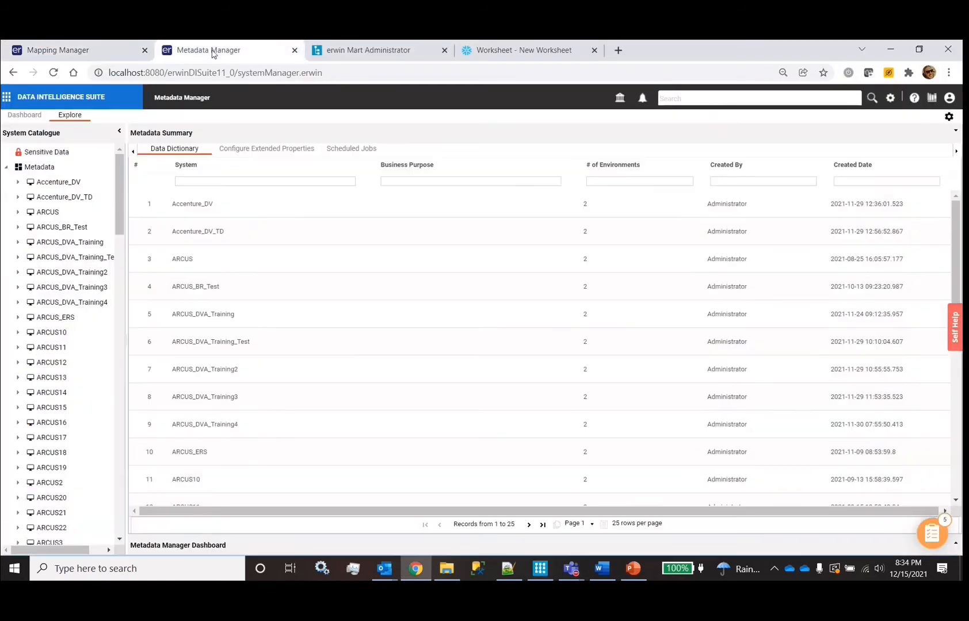
Inspect the ARCUS_DV environment settings and datasource types, leaving SqlServer, and close without saving
{"action": "right_click", "coordinate": [49, 230]}
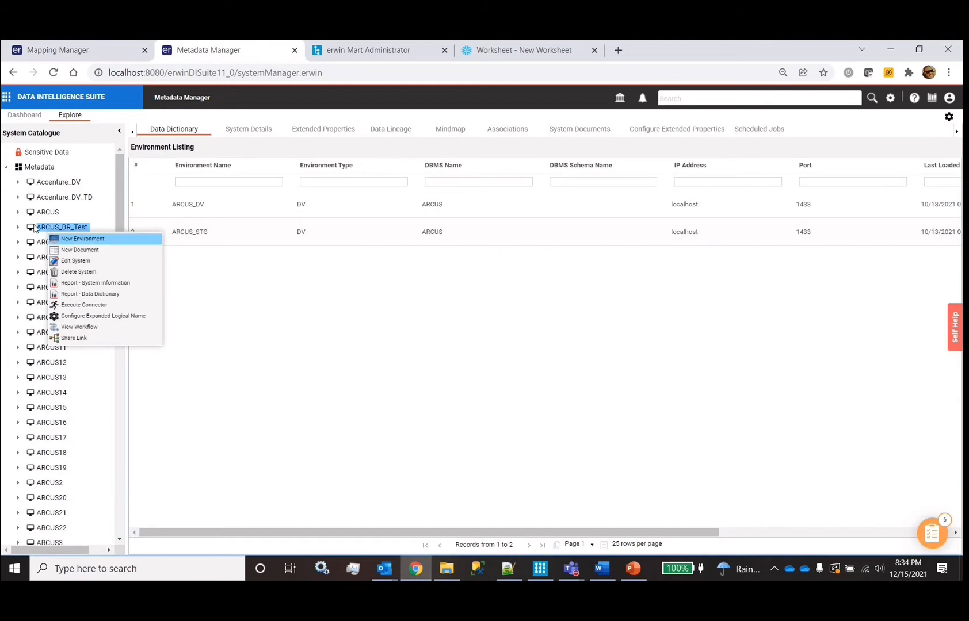
{"action": "left_click", "coordinate": [34, 228]}
{"action": "double_click", "coordinate": [43, 214]}
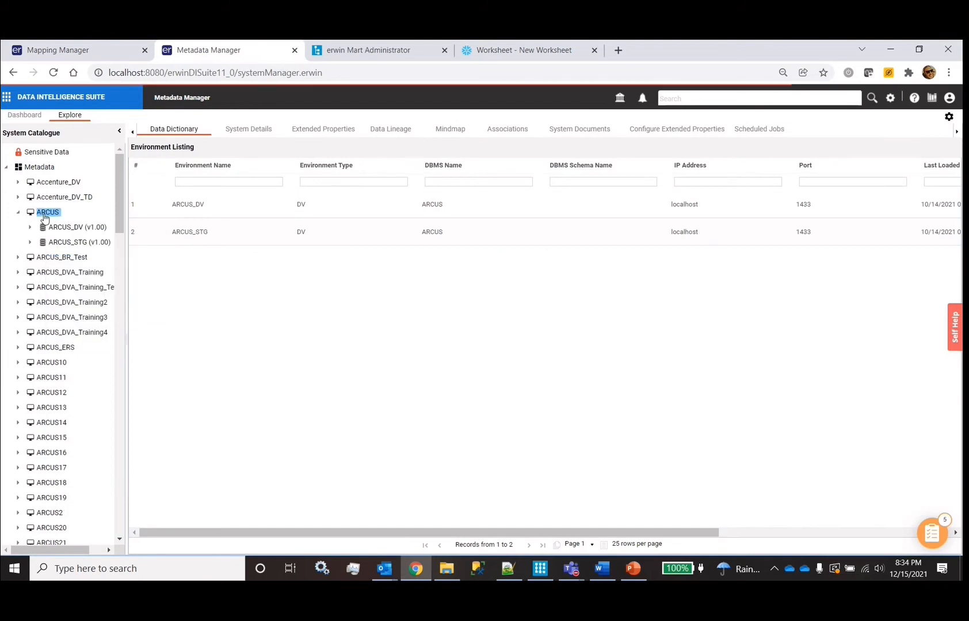
{"action": "right_click", "coordinate": [61, 229]}
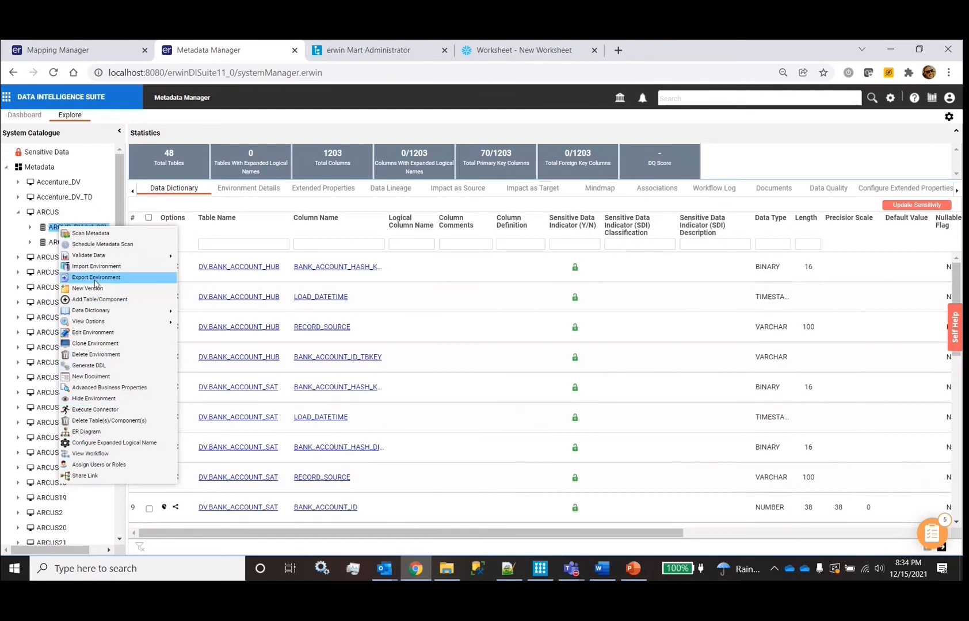
{"action": "left_click", "coordinate": [93, 336]}
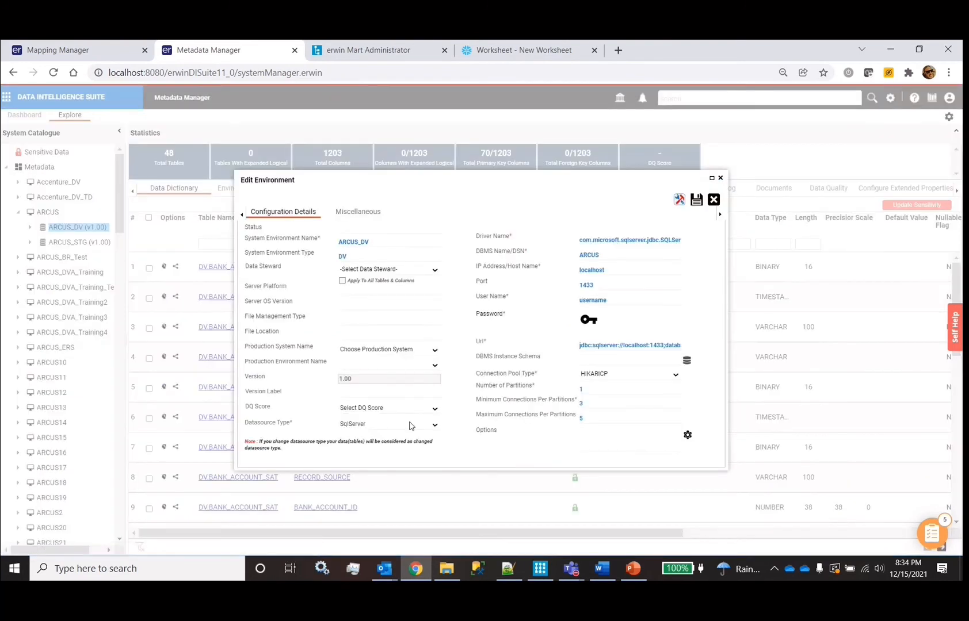
{"action": "left_click", "coordinate": [411, 425]}
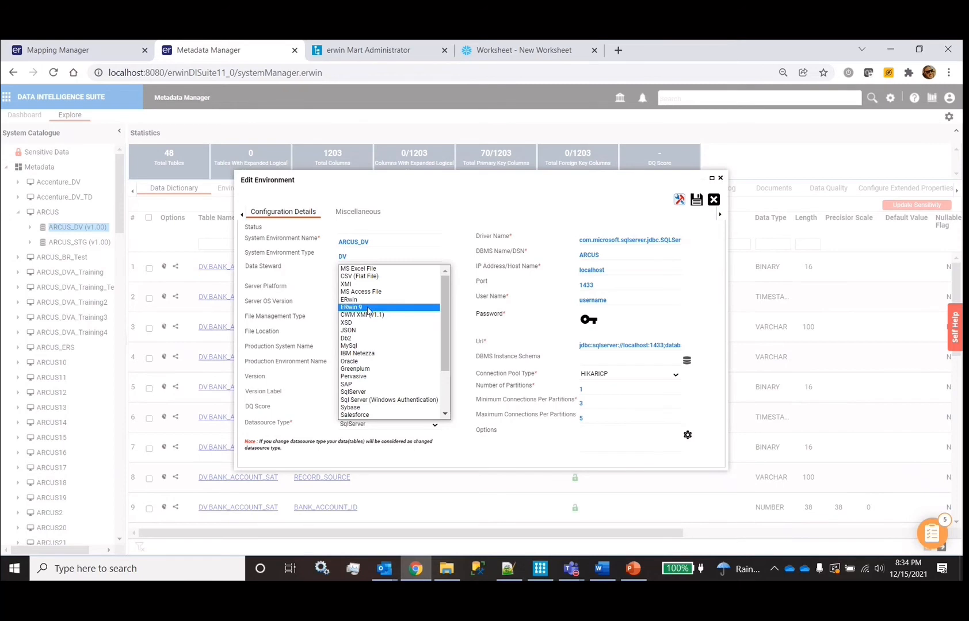
{"action": "left_click", "coordinate": [721, 179]}
{"action": "left_click", "coordinate": [721, 179]}
{"action": "left_click", "coordinate": [361, 52]}
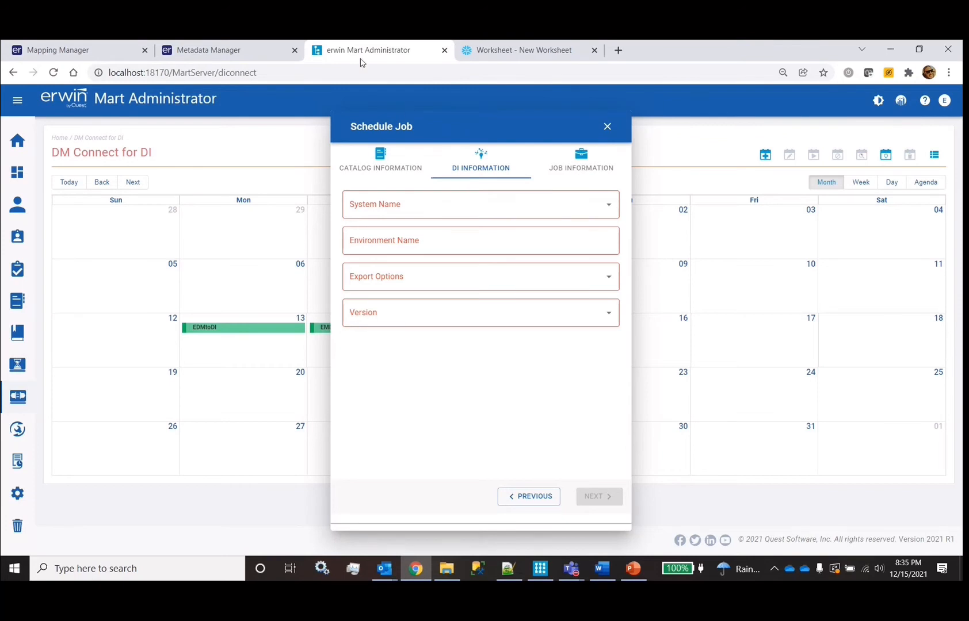
{"action": "left_click", "coordinate": [195, 51]}
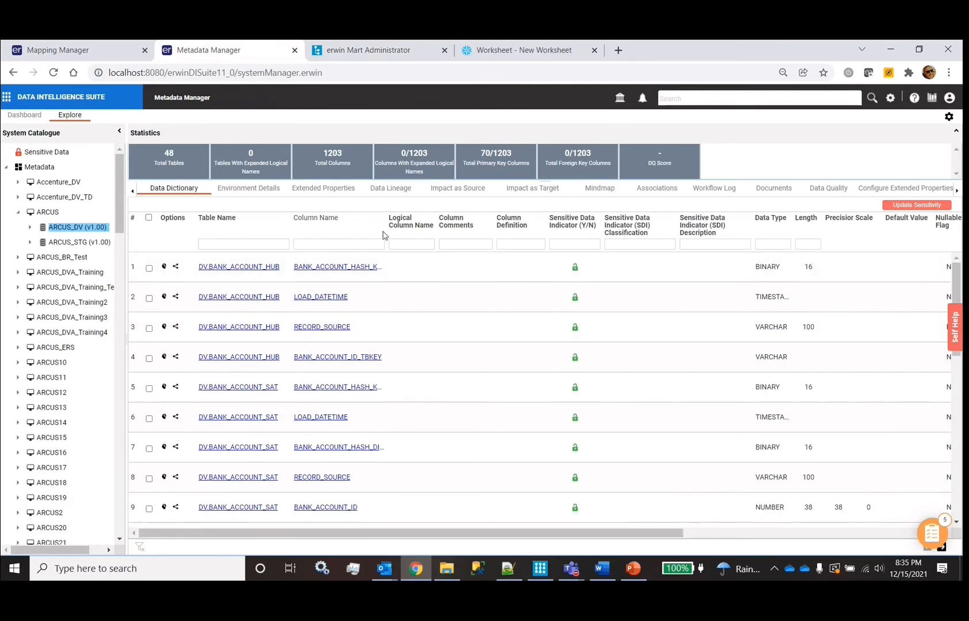
Widen the Column Name and mappings tree columns, then expand the Snowflake system's environments
{"action": "left_click_drag", "start_coordinate": [384, 234], "coordinate": [466, 234]}
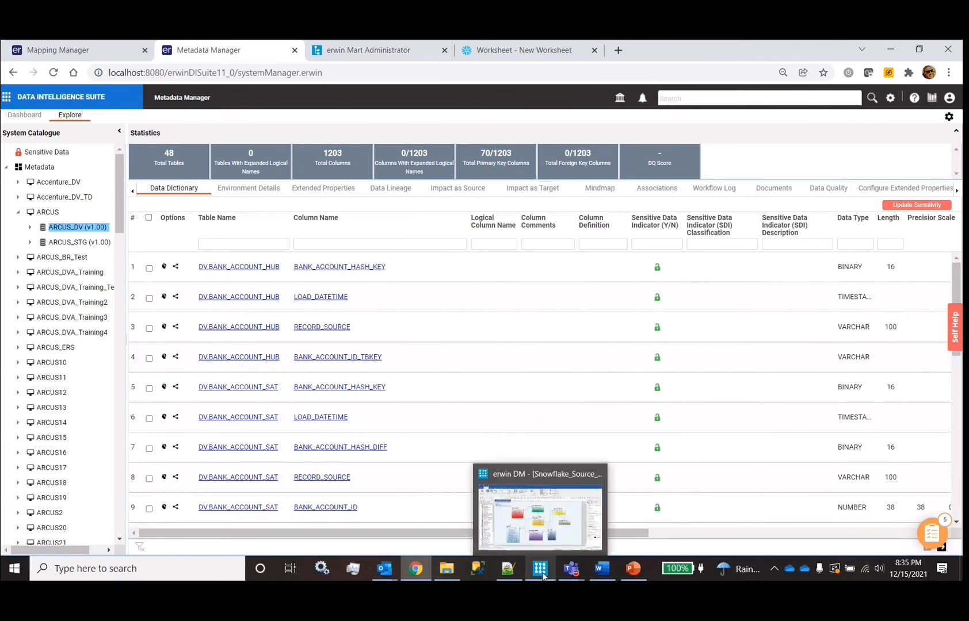
{"action": "left_click", "coordinate": [62, 55]}
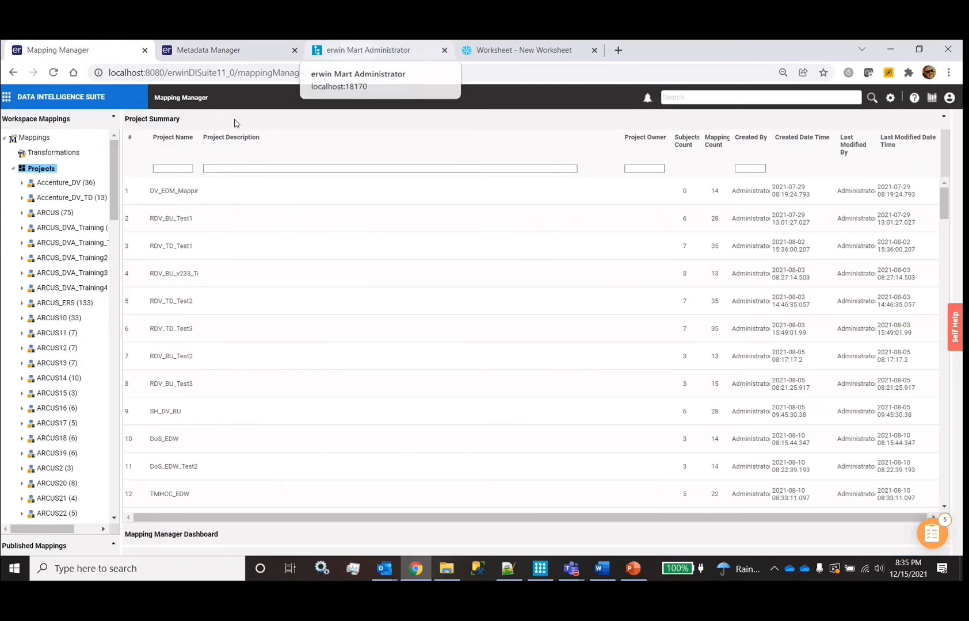
{"action": "left_click_drag", "start_coordinate": [120, 223], "coordinate": [173, 219]}
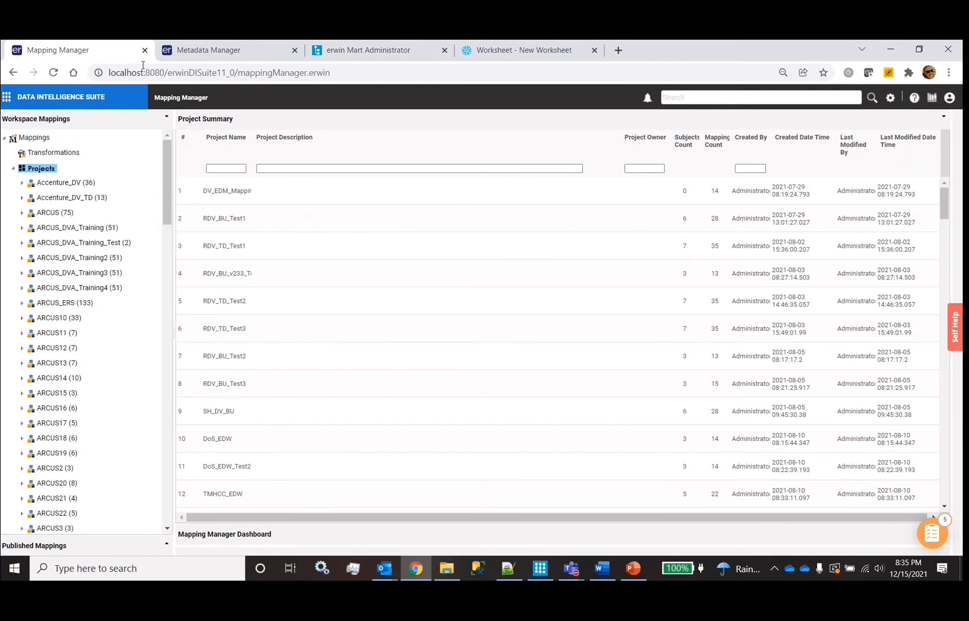
{"action": "left_click", "coordinate": [192, 56]}
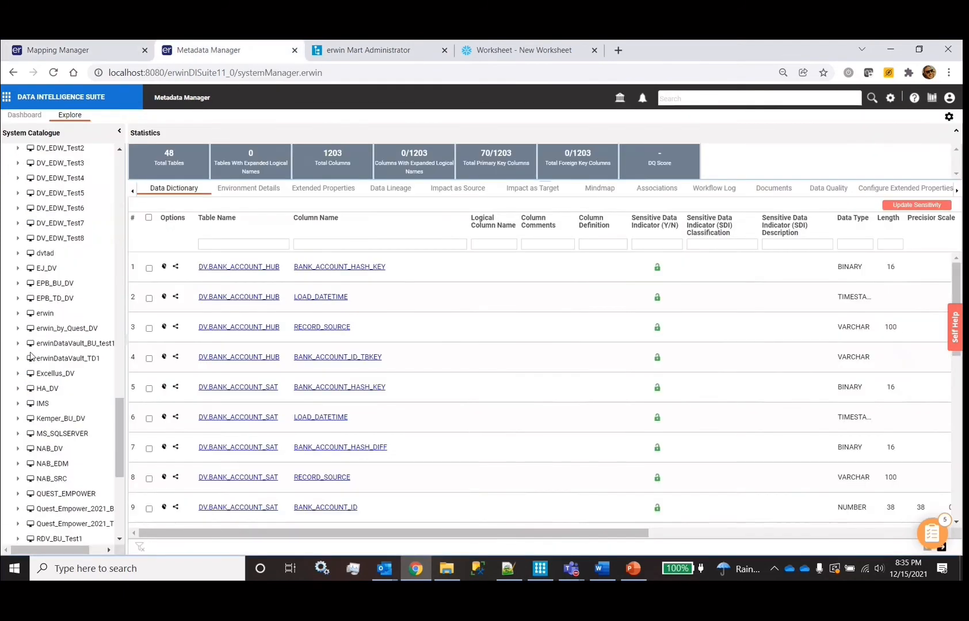
{"action": "scroll", "coordinate": [31, 357], "scroll_direction": "down", "scroll_amount": 5}
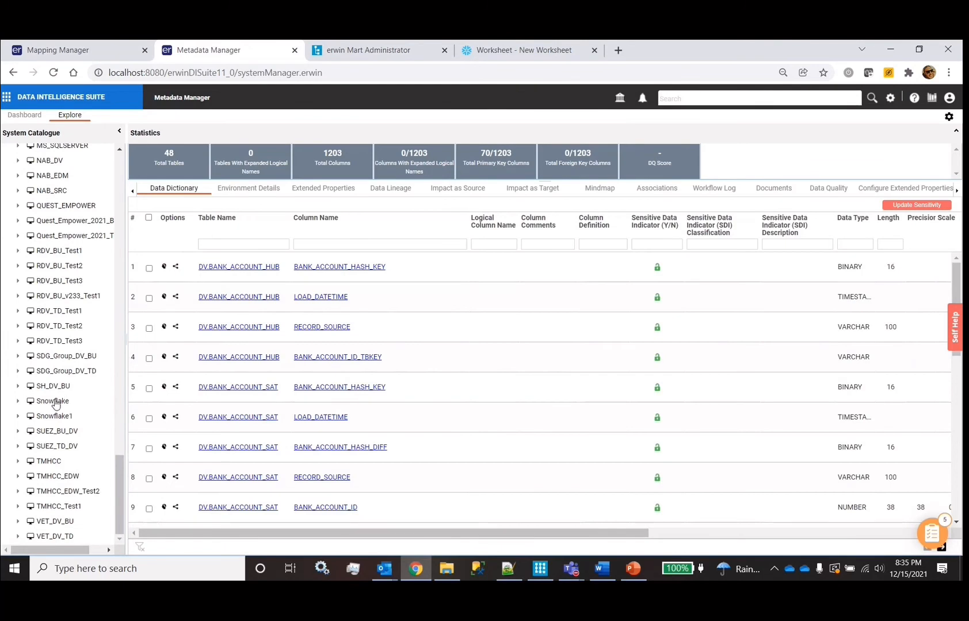
{"action": "left_click", "coordinate": [54, 402]}
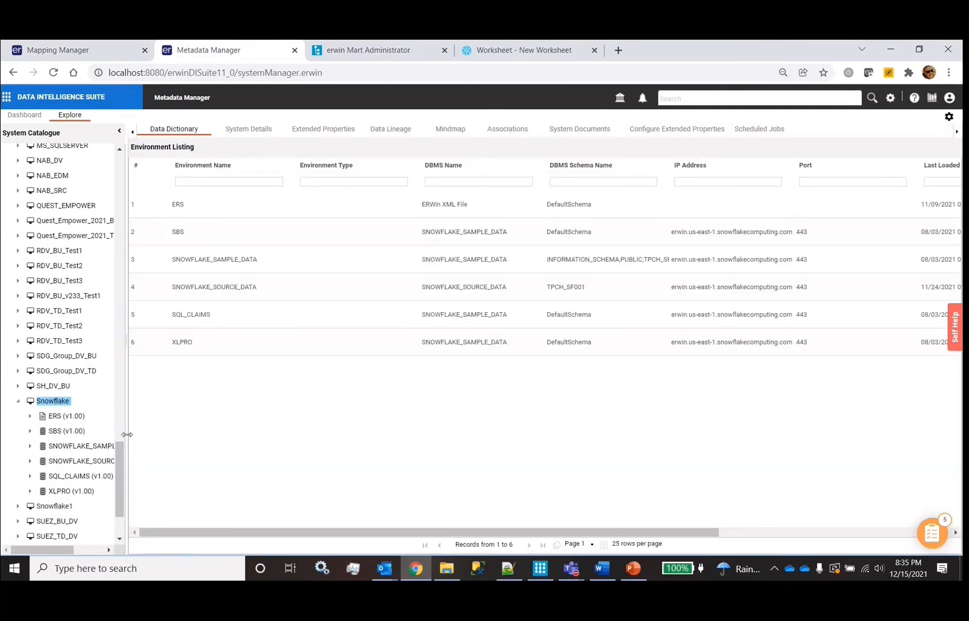
Widen the System Catalogue and open the SNOWFLAKE_SAMPLE_DATA ER diagram
{"action": "left_click_drag", "start_coordinate": [126, 435], "coordinate": [238, 436]}
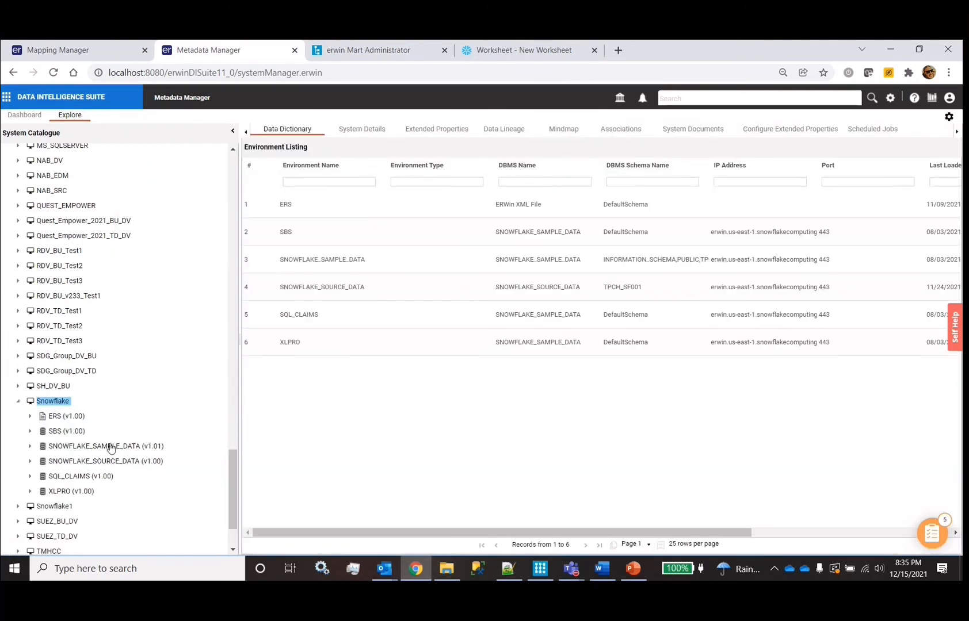
{"action": "right_click", "coordinate": [111, 448]}
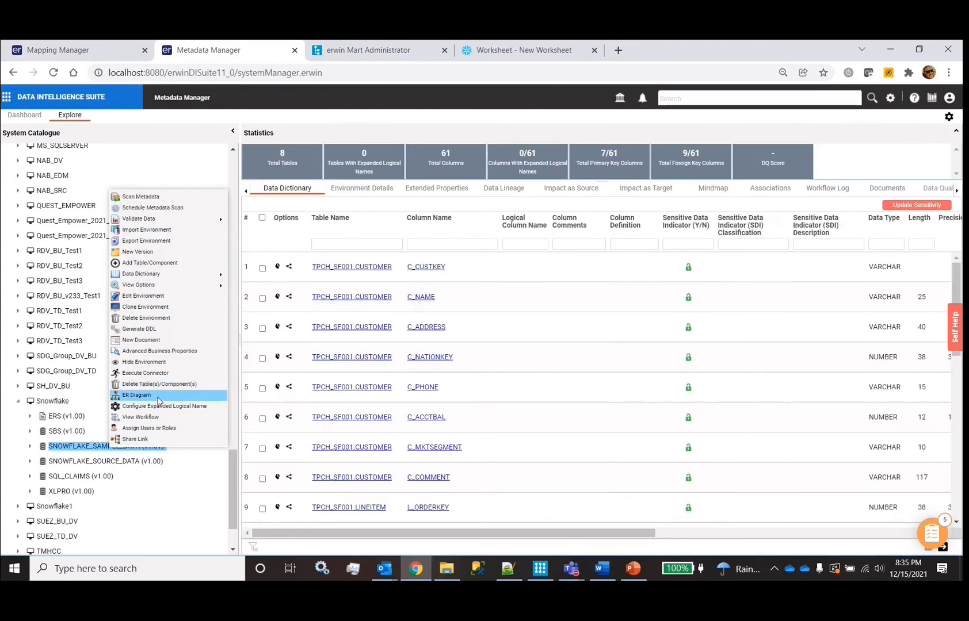
{"action": "left_click", "coordinate": [137, 395]}
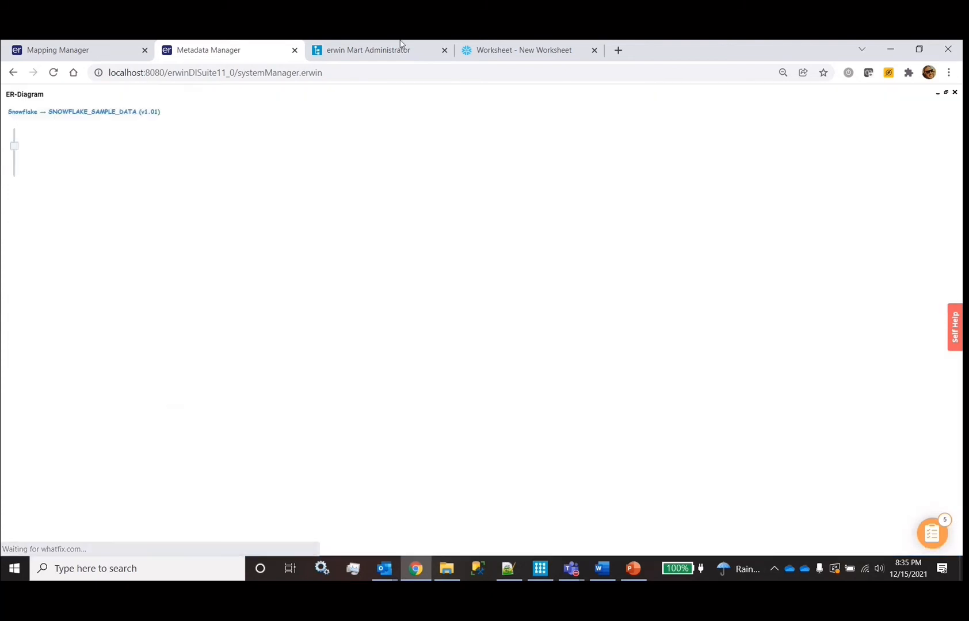
{"action": "left_click", "coordinate": [530, 49]}
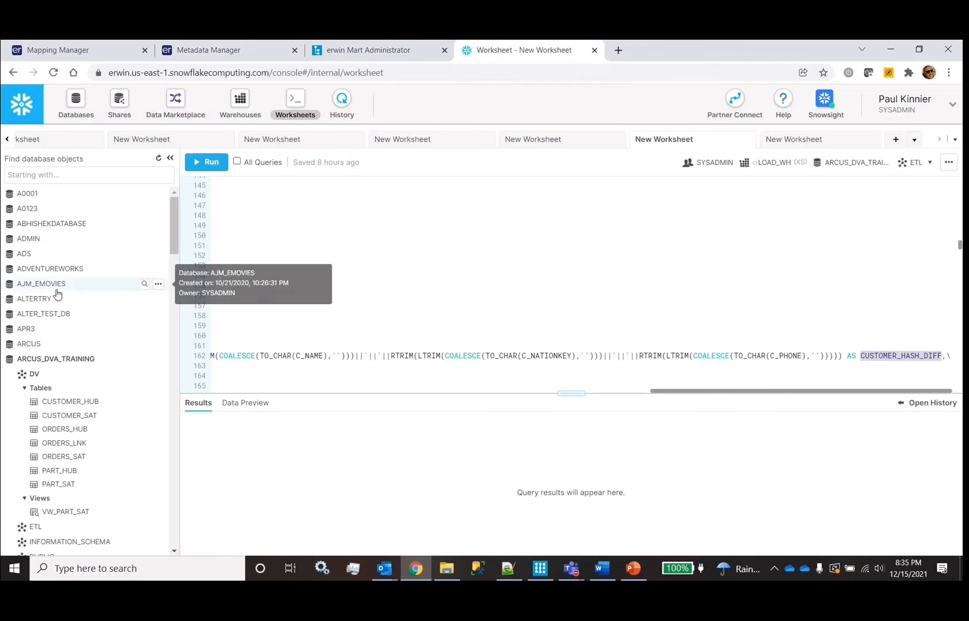
Preview the CUSTOMER table's rows in TPCH_SF10 with an enlarged results pane
{"action": "scroll", "coordinate": [58, 294], "scroll_direction": "down", "scroll_amount": 15}
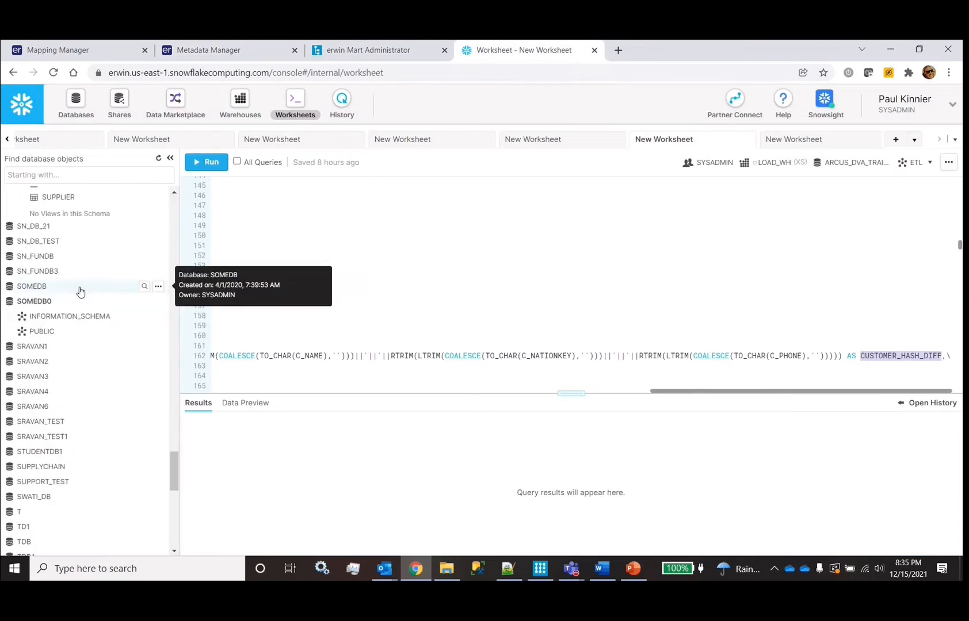
{"action": "scroll", "coordinate": [80, 292], "scroll_direction": "up", "scroll_amount": 7}
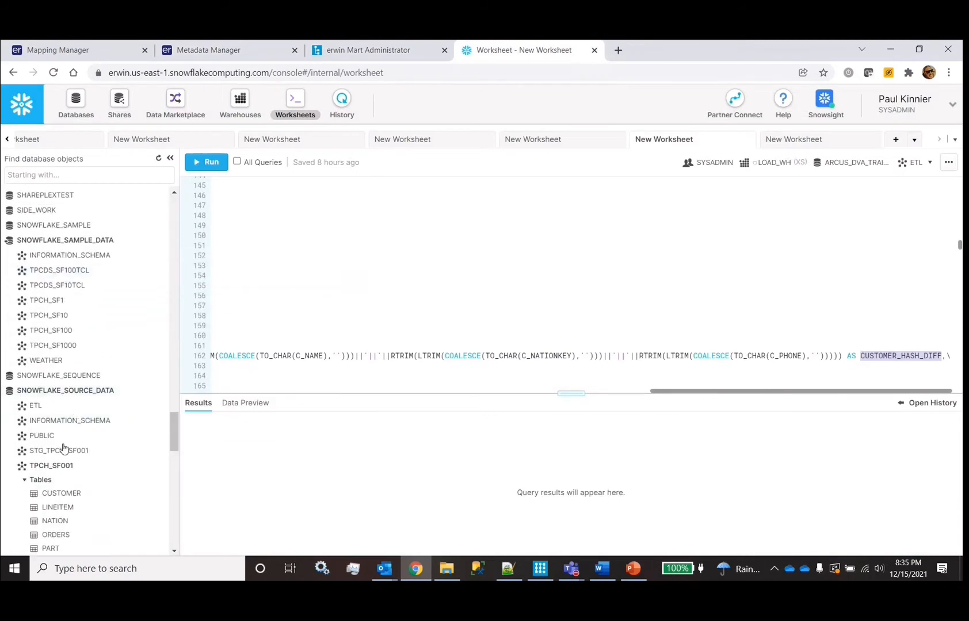
{"action": "scroll", "coordinate": [64, 448], "scroll_direction": "down", "scroll_amount": 3}
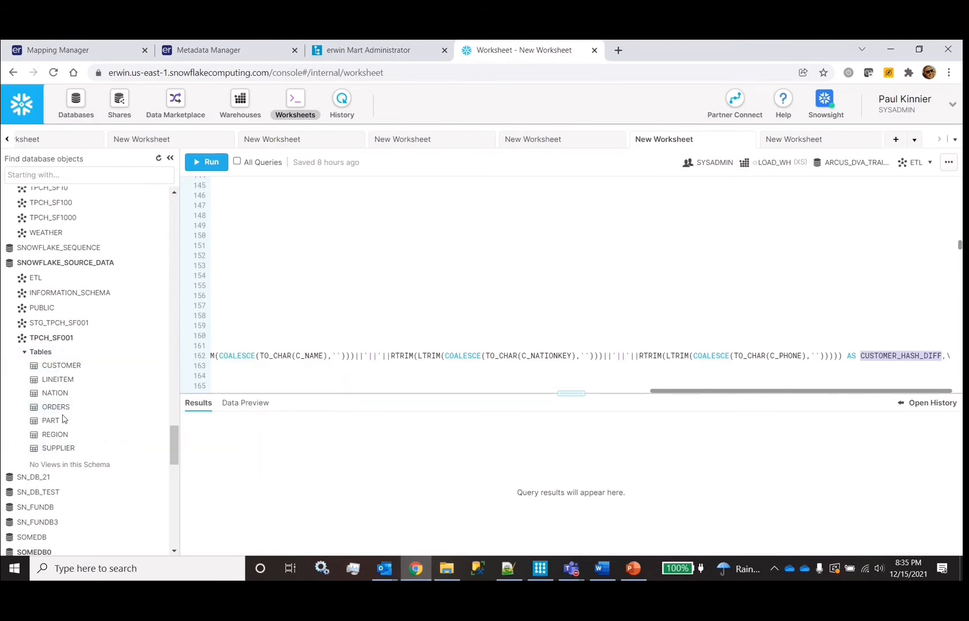
{"action": "left_click", "coordinate": [62, 367]}
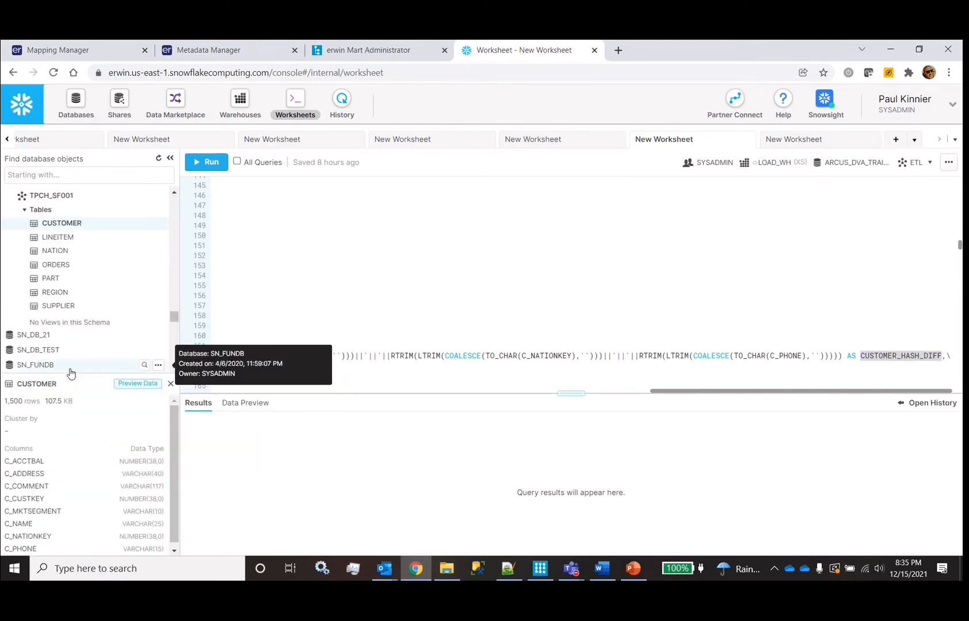
{"action": "scroll", "coordinate": [57, 334], "scroll_direction": "up", "scroll_amount": 5}
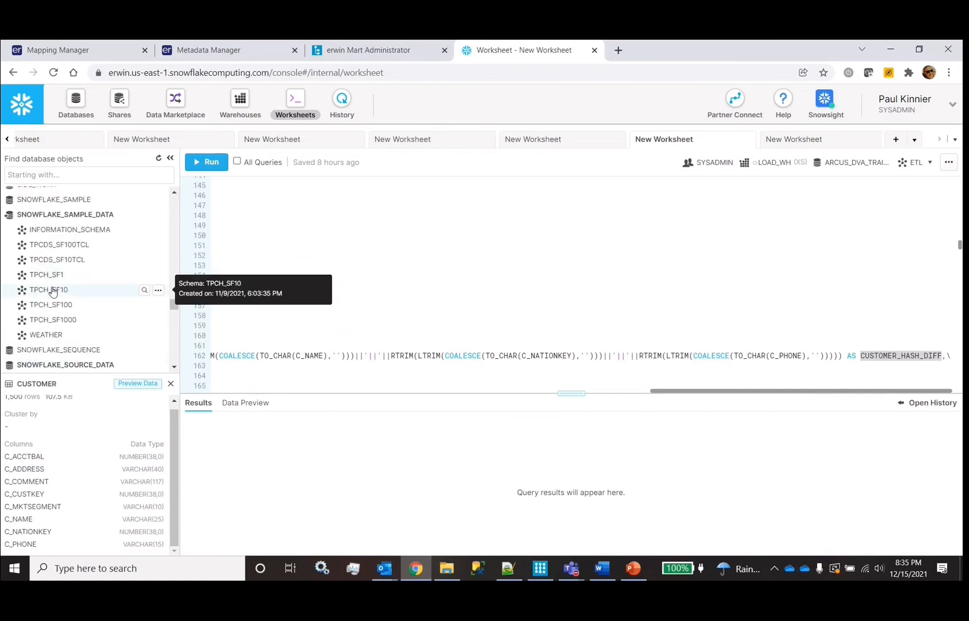
{"action": "left_click", "coordinate": [56, 290]}
{"action": "right_click", "coordinate": [64, 322]}
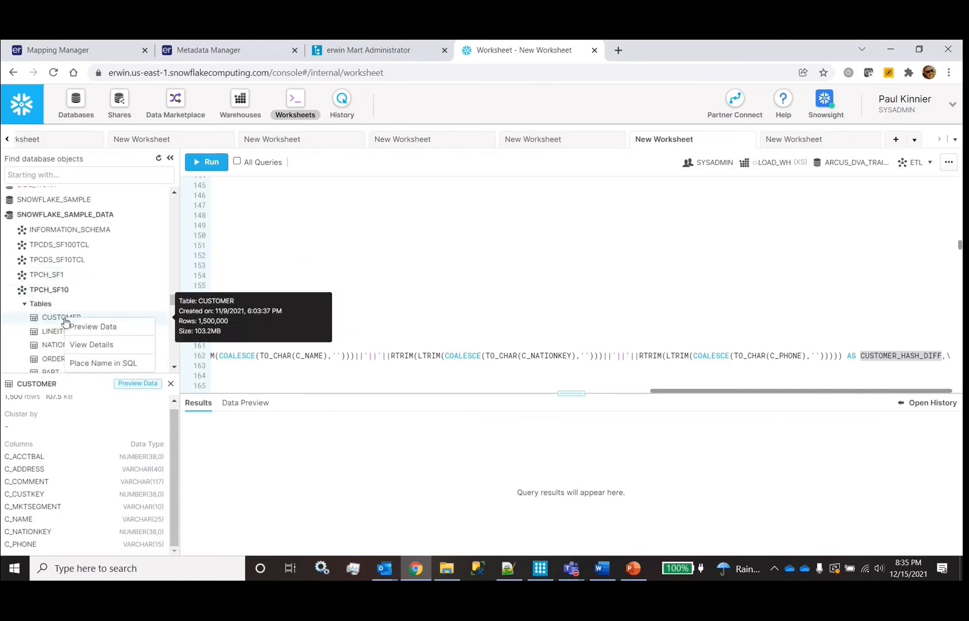
{"action": "left_click", "coordinate": [109, 328]}
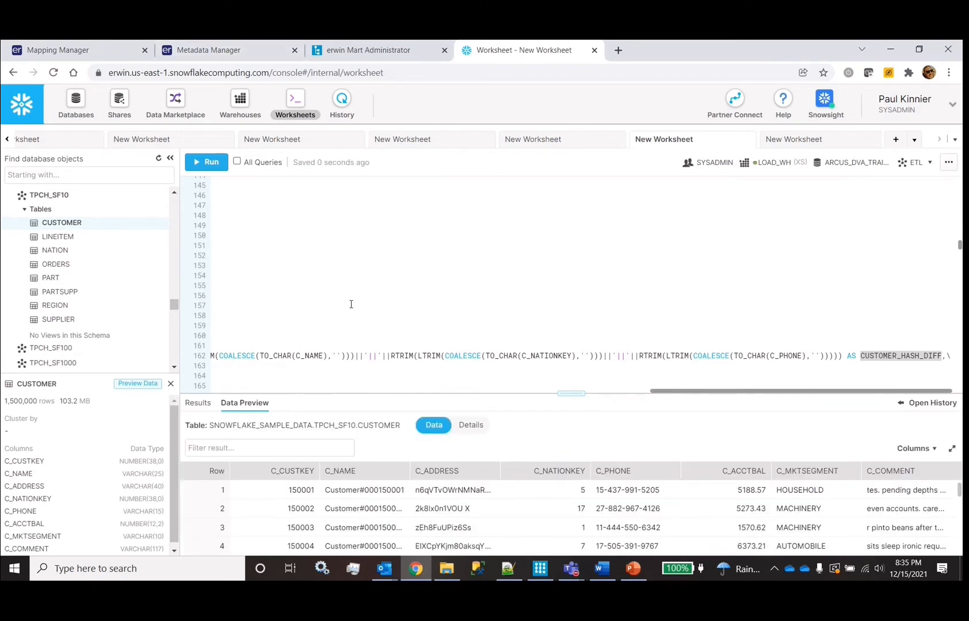
{"action": "left_click_drag", "start_coordinate": [573, 393], "coordinate": [572, 279]}
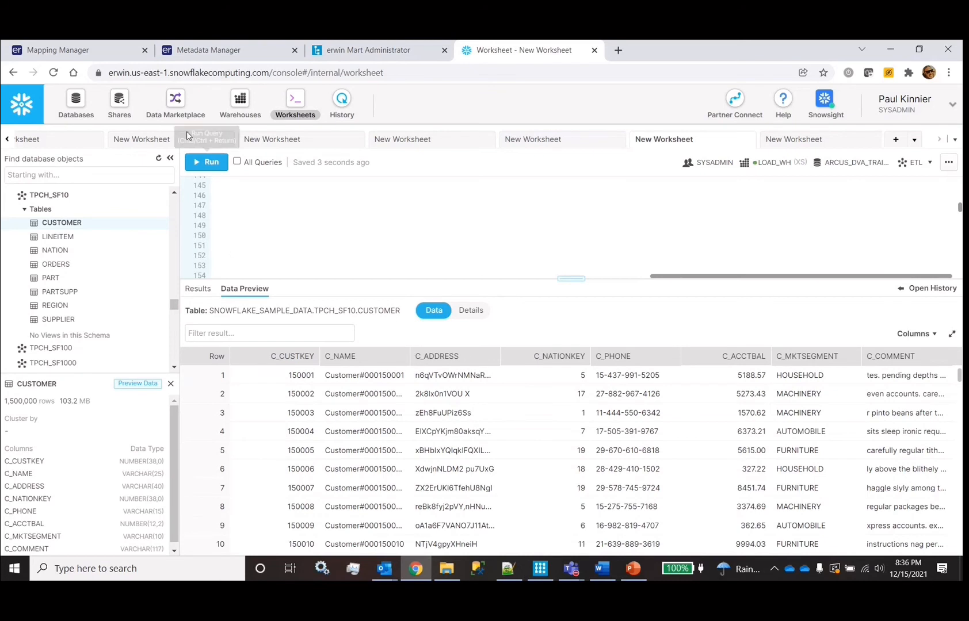
{"action": "left_click", "coordinate": [222, 53]}
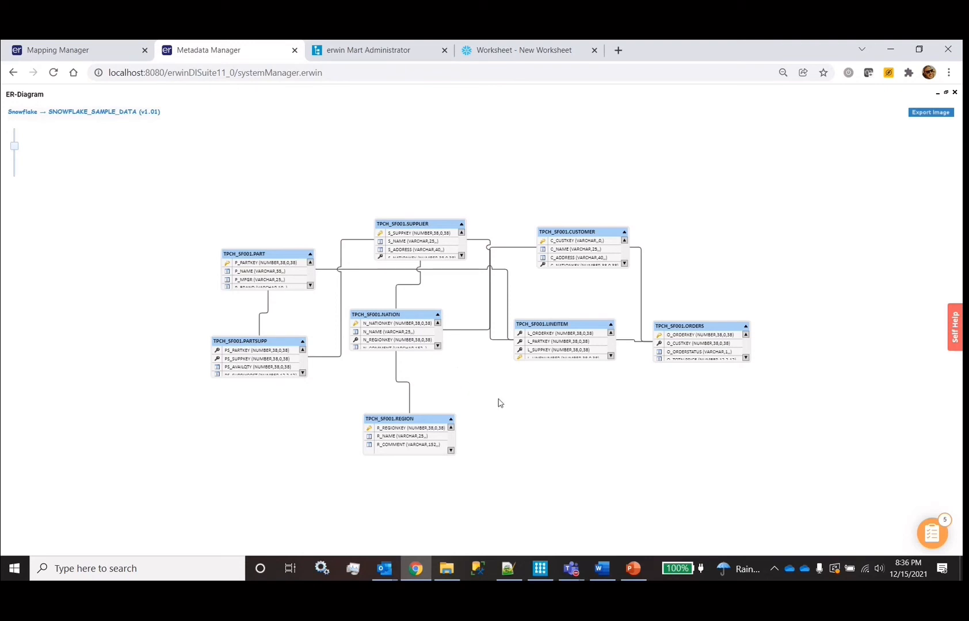
Close the ER diagram and open the Execute Connector script library for SNOWFLAKE_SAMPLE_DATA
{"action": "left_click", "coordinate": [954, 93]}
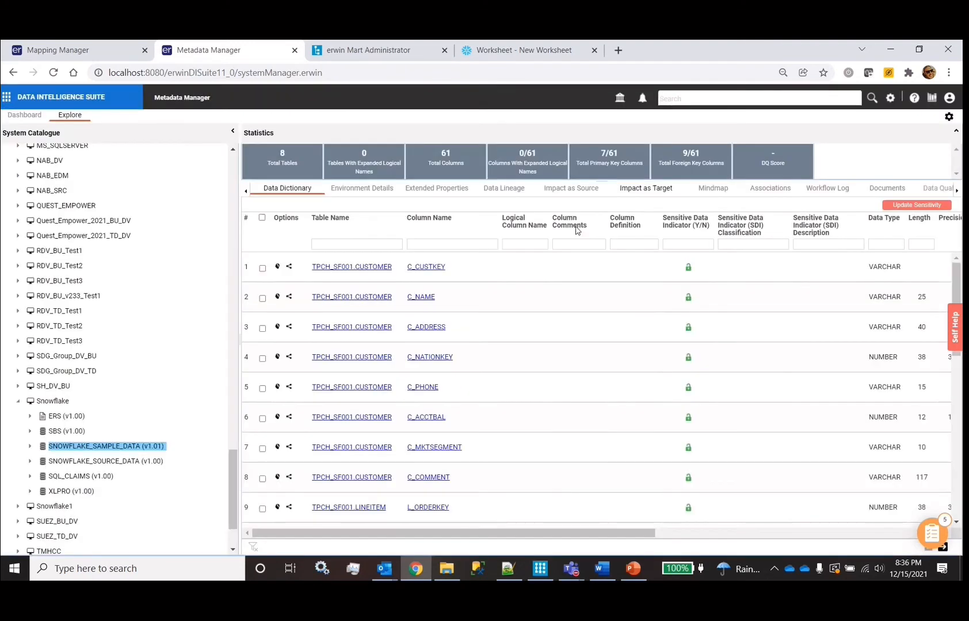
{"action": "right_click", "coordinate": [92, 447]}
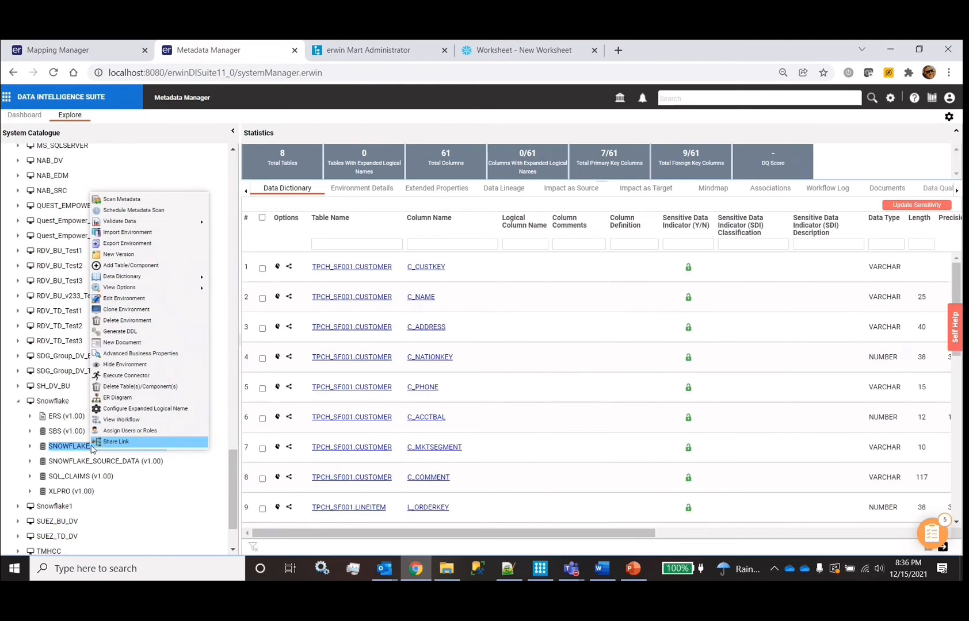
{"action": "left_click", "coordinate": [130, 375]}
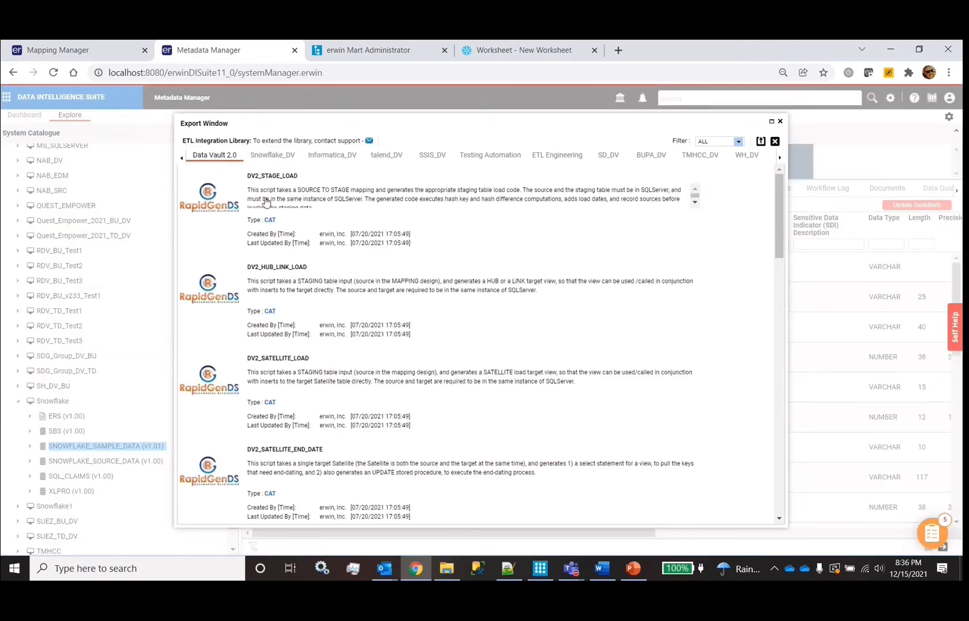
{"action": "scroll", "coordinate": [307, 275], "scroll_direction": "down", "scroll_amount": 5}
{"action": "scroll", "coordinate": [307, 275], "scroll_direction": "down", "scroll_amount": 1}
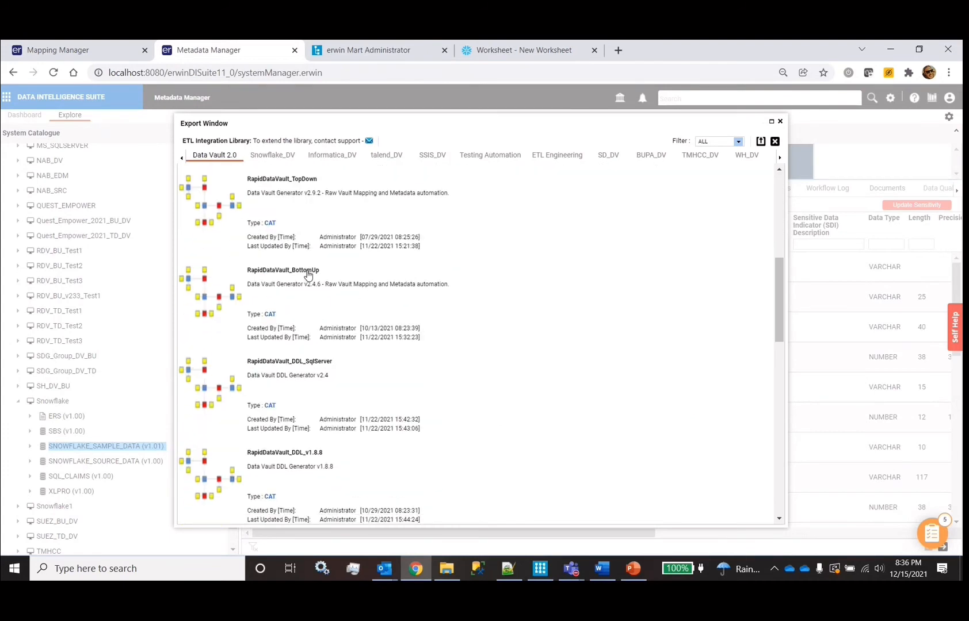
Run the Data Vault 2.0 RapidDataVault_BottomUp script, bringing up its EDW settings
{"action": "left_click", "coordinate": [318, 239]}
{"action": "left_click", "coordinate": [311, 318]}
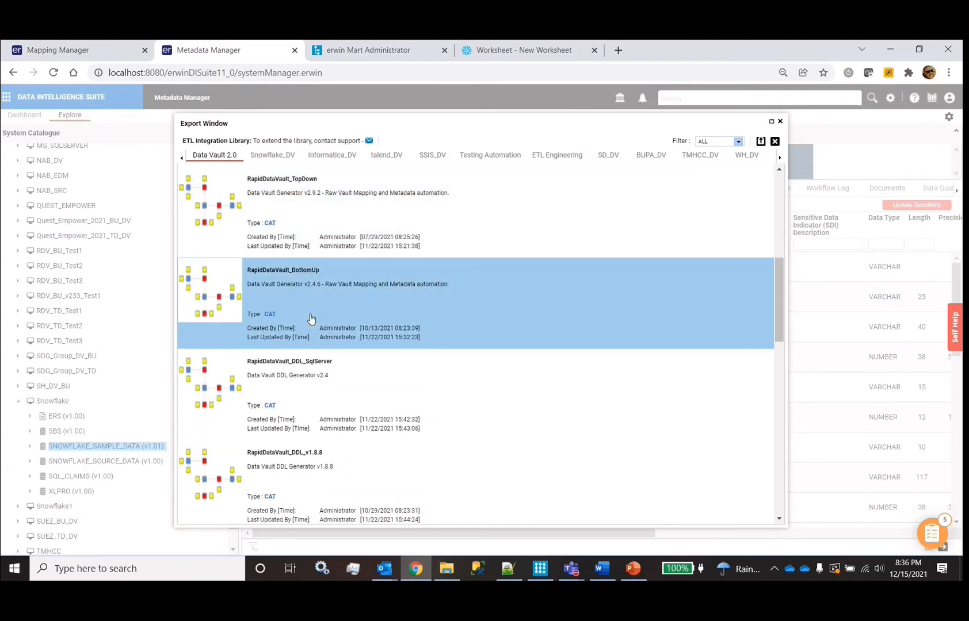
{"action": "scroll", "coordinate": [310, 318], "scroll_direction": "down", "scroll_amount": 3}
{"action": "left_click", "coordinate": [282, 282]}
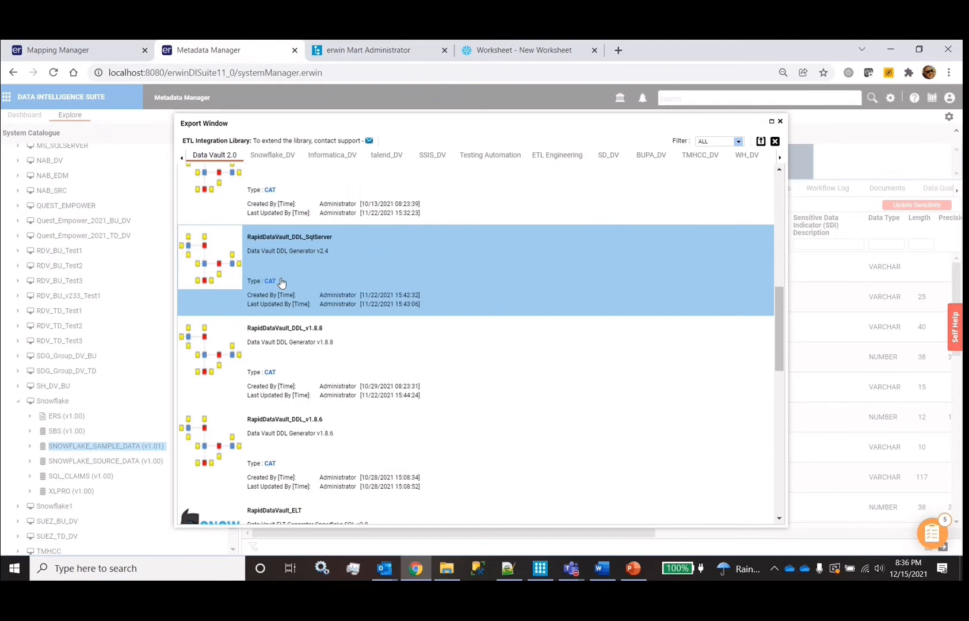
{"action": "scroll", "coordinate": [281, 282], "scroll_direction": "down", "scroll_amount": 4}
{"action": "left_click", "coordinate": [304, 382]}
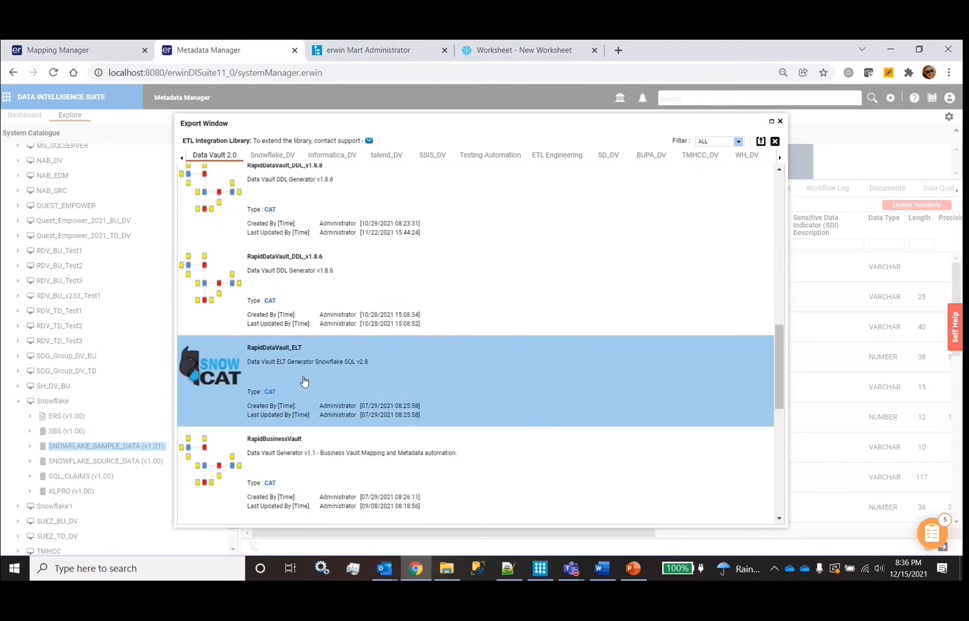
{"action": "scroll", "coordinate": [304, 382], "scroll_direction": "up", "scroll_amount": 15}
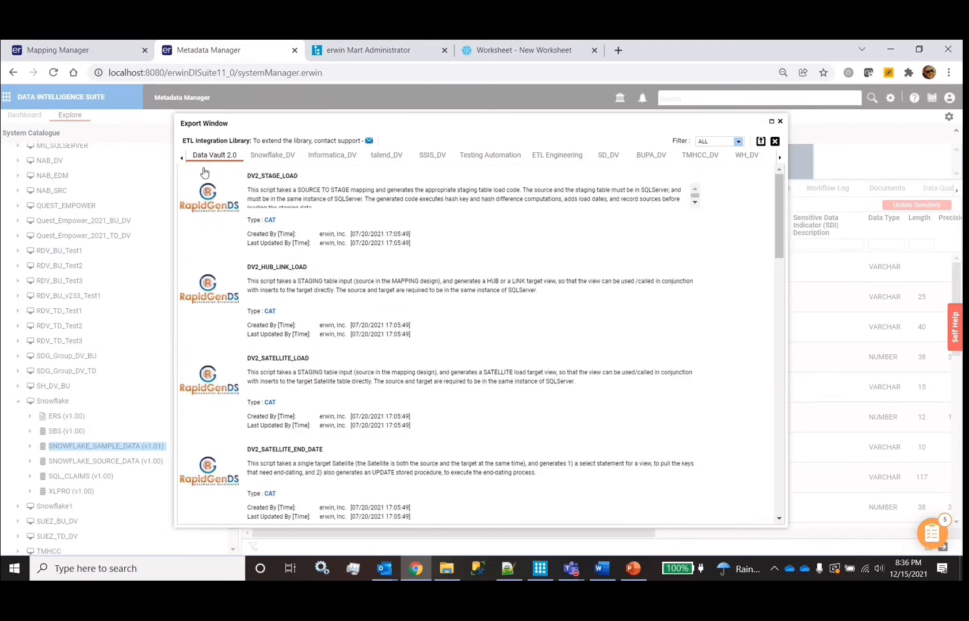
{"action": "scroll", "coordinate": [308, 203], "scroll_direction": "down", "scroll_amount": 9}
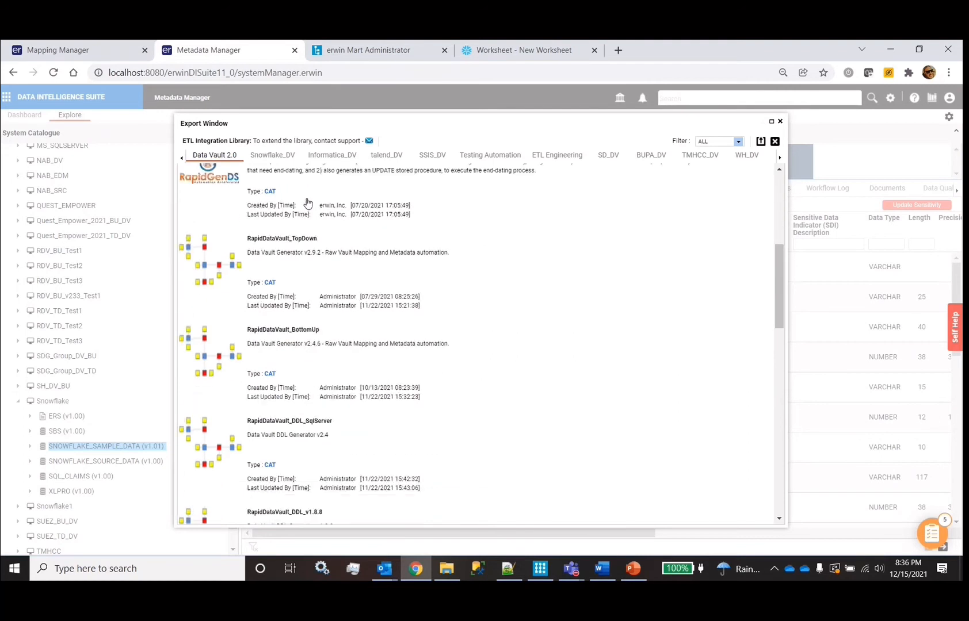
{"action": "left_click", "coordinate": [307, 309]}
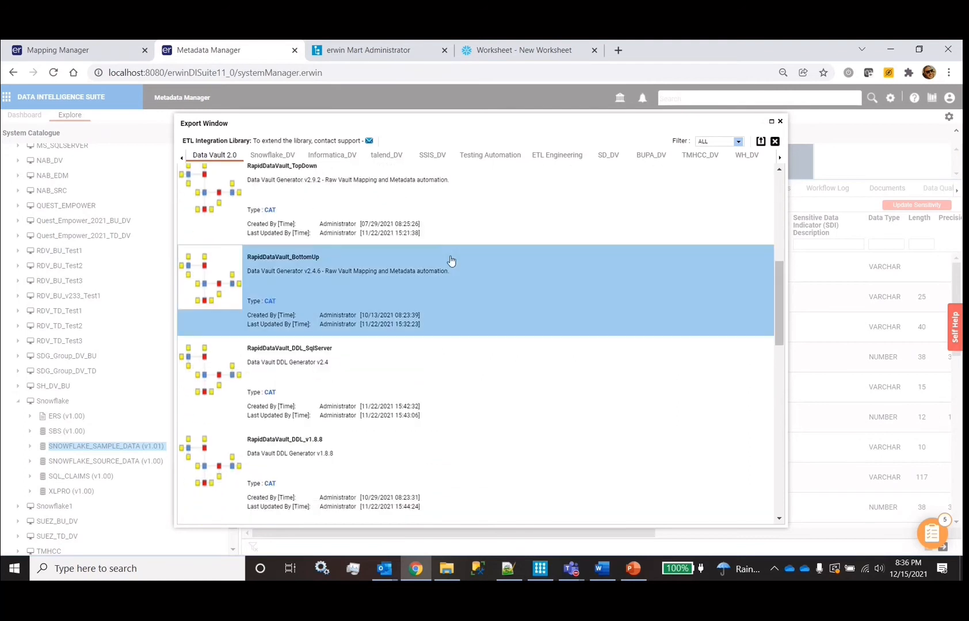
{"action": "left_click", "coordinate": [762, 142]}
{"action": "left_click_drag", "start_coordinate": [457, 213], "coordinate": [329, 135]}
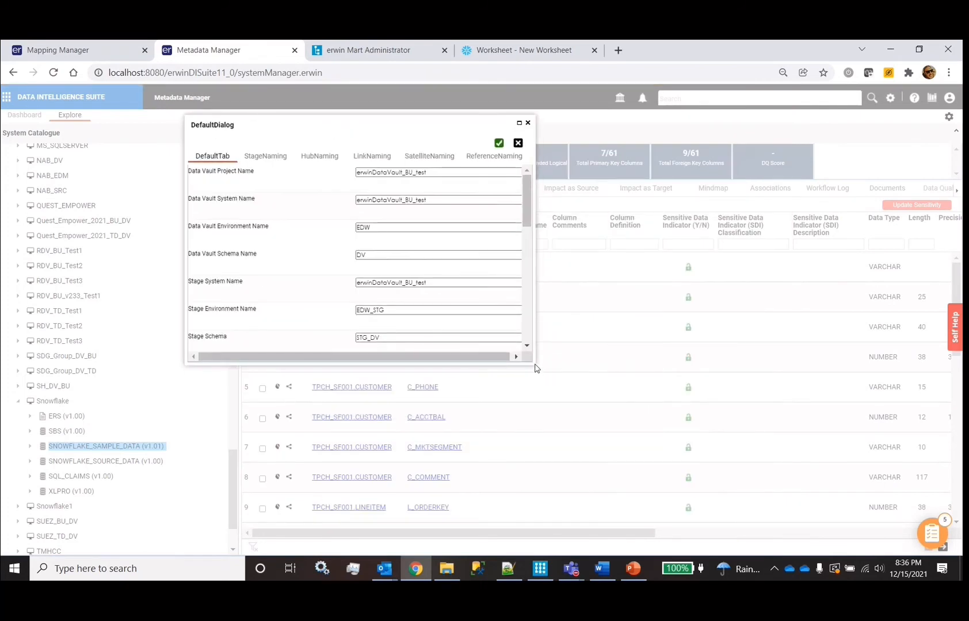
Enlarge the RapidDataVault settings window and review the staging, hub, link and satellite naming defaults
{"action": "left_click_drag", "start_coordinate": [531, 361], "coordinate": [754, 498]}
{"action": "left_click_drag", "start_coordinate": [700, 131], "coordinate": [623, 101]}
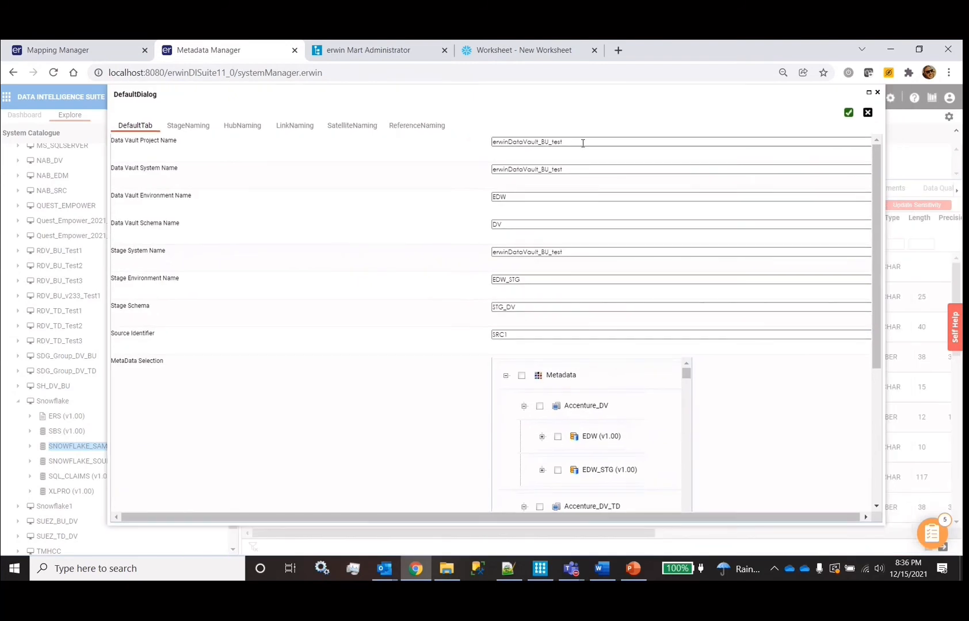
{"action": "left_click", "coordinate": [196, 130]}
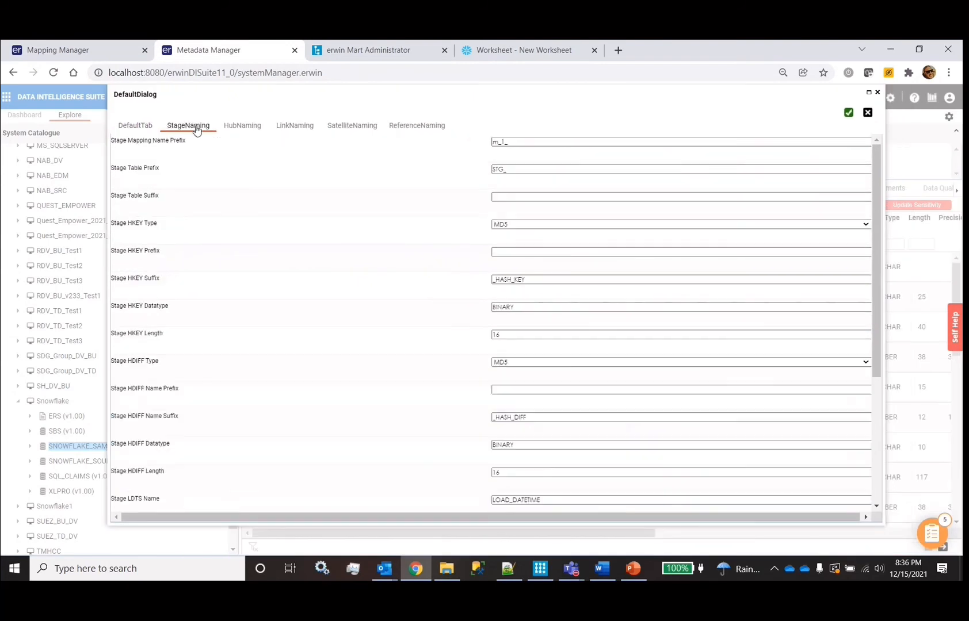
{"action": "left_click", "coordinate": [238, 130]}
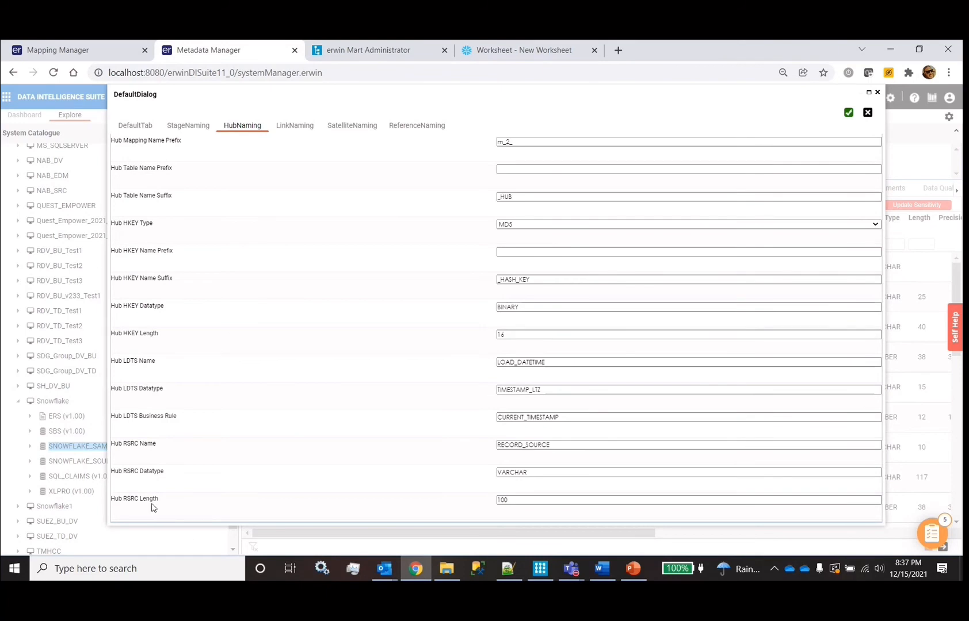
{"action": "left_click", "coordinate": [294, 126]}
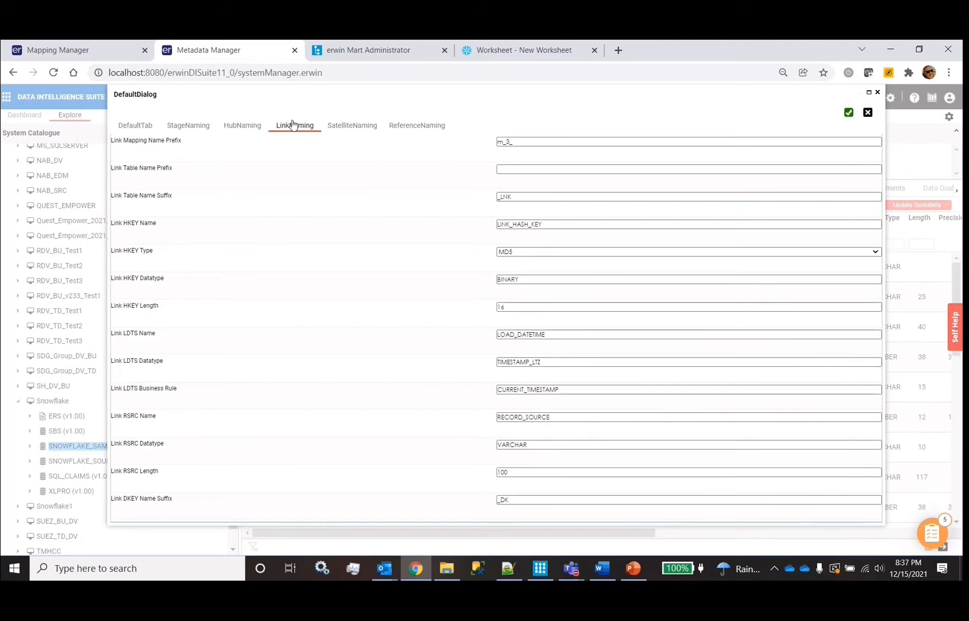
{"action": "left_click", "coordinate": [358, 125]}
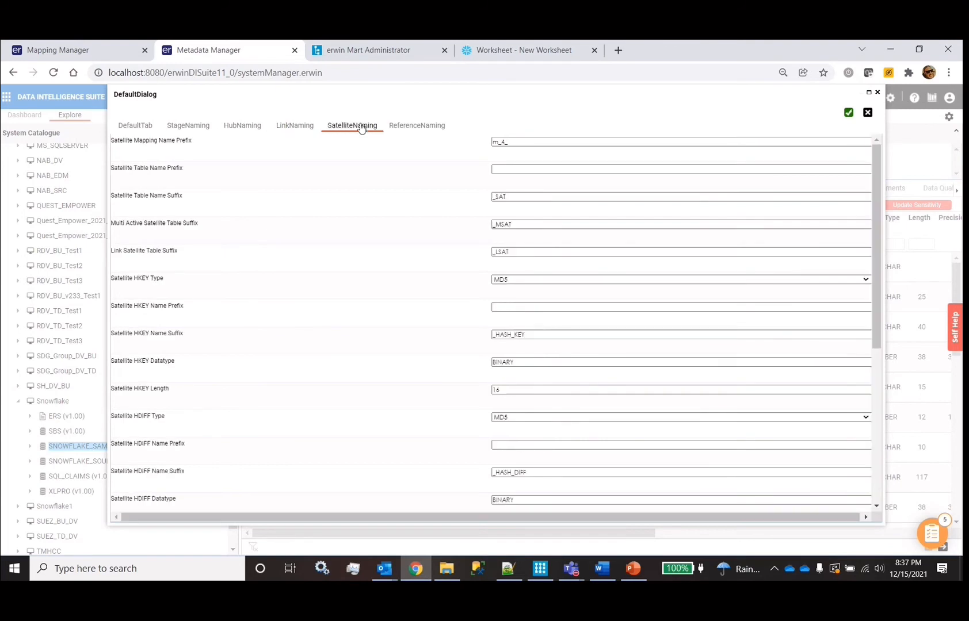
Keep MD5 as the satellite hash key type, uncheck Include BKEY, and check the Satellite LEDTS Name
{"action": "scroll", "coordinate": [523, 287], "scroll_direction": "down", "scroll_amount": 2}
{"action": "scroll", "coordinate": [523, 277], "scroll_direction": "up", "scroll_amount": 1}
{"action": "left_click", "coordinate": [524, 267]}
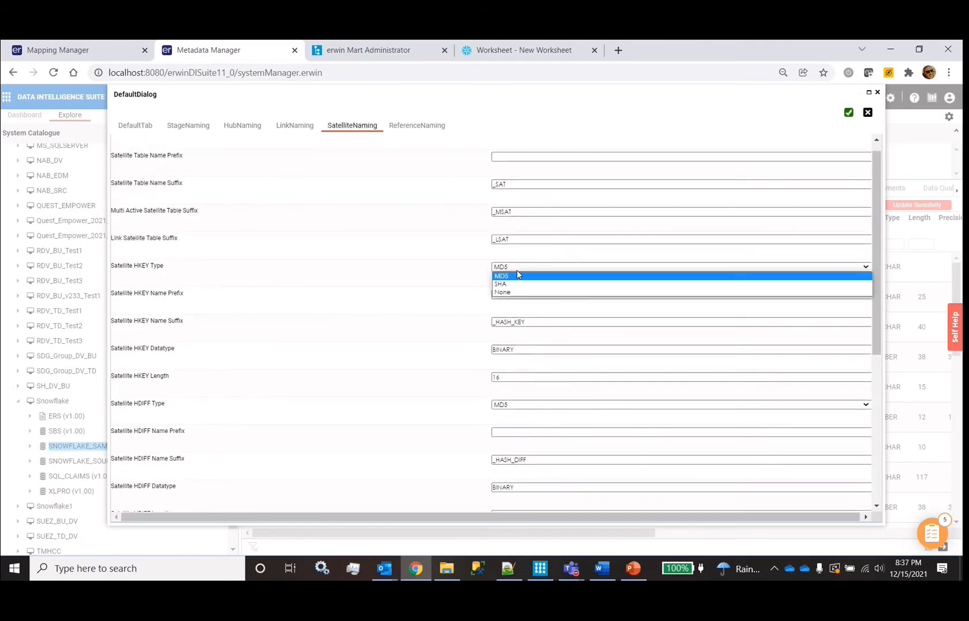
{"action": "left_click", "coordinate": [452, 284]}
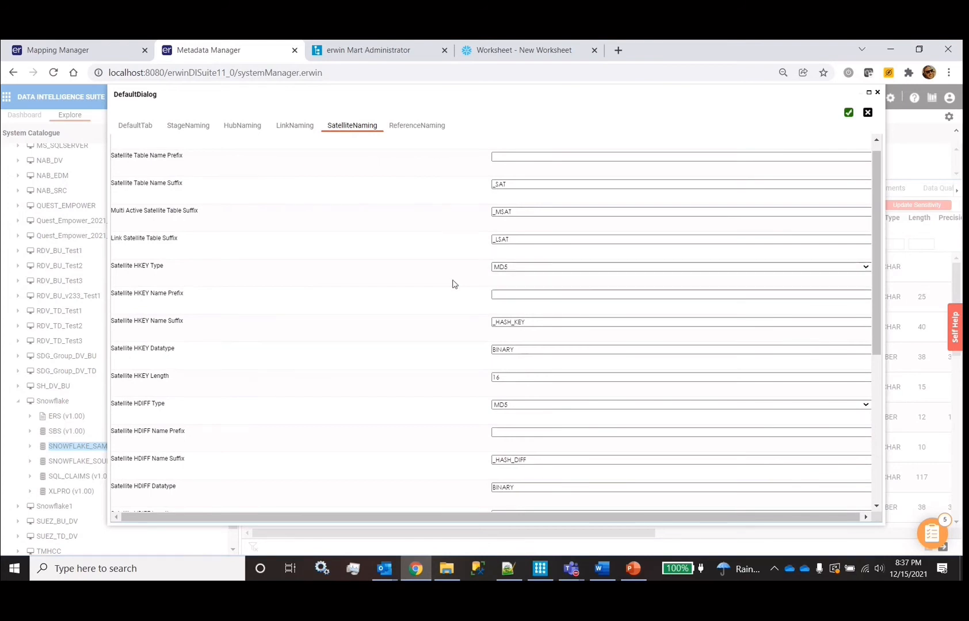
{"action": "scroll", "coordinate": [550, 321], "scroll_direction": "down", "scroll_amount": 3}
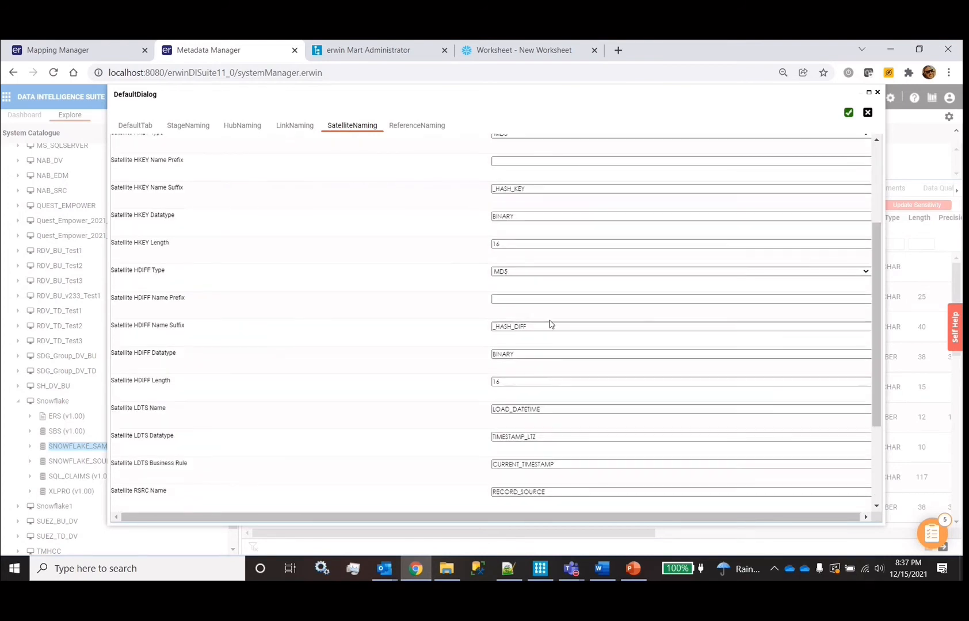
{"action": "scroll", "coordinate": [559, 379], "scroll_direction": "down", "scroll_amount": 3}
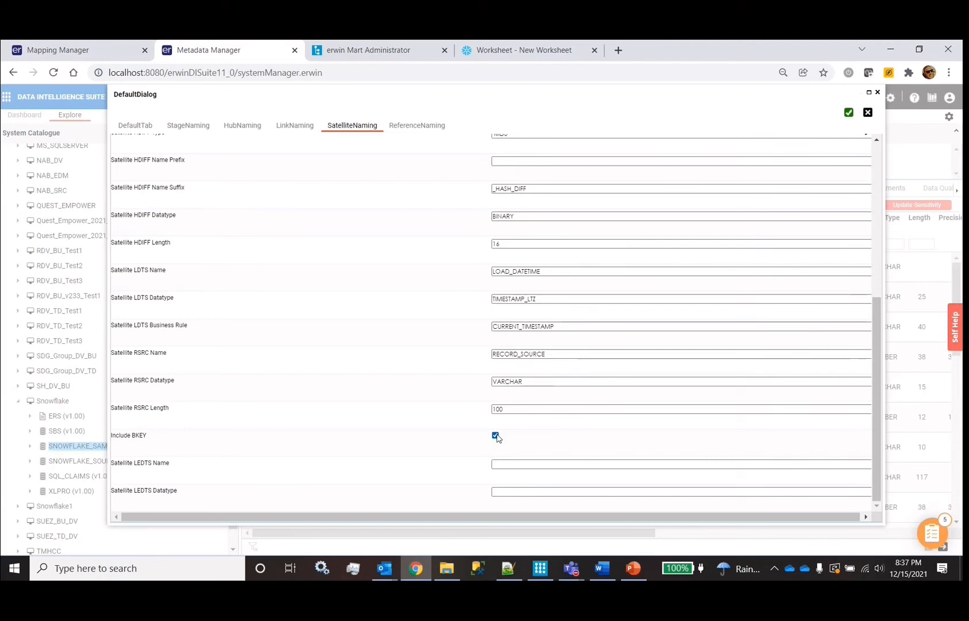
{"action": "left_click", "coordinate": [495, 436]}
{"action": "left_click", "coordinate": [499, 464]}
{"action": "left_click", "coordinate": [514, 464]}
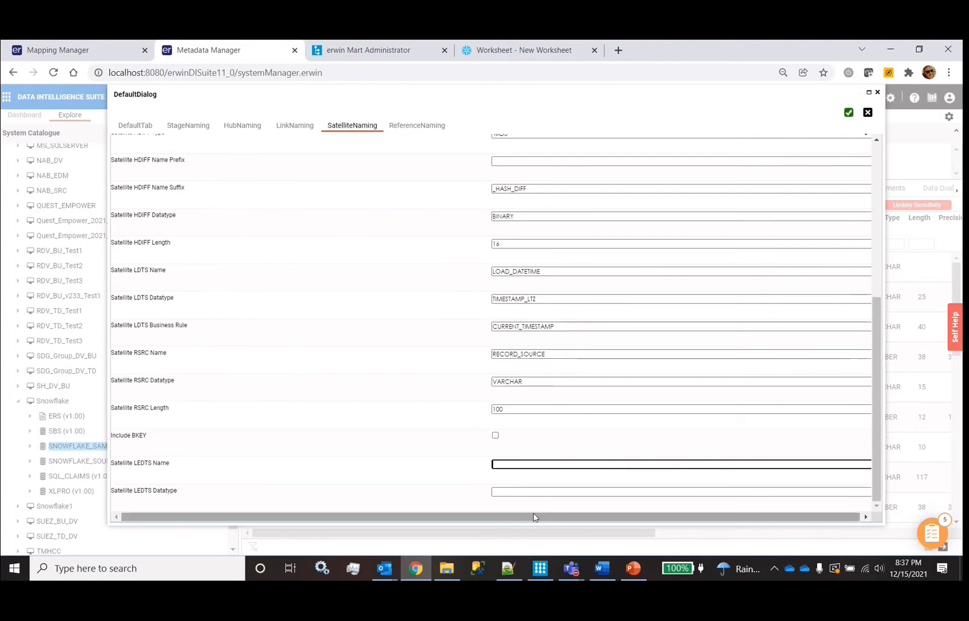
Inspect the _MSAT suffix, scroll the reference naming defaults, then bring up erwin Data Modeler
{"action": "scroll", "coordinate": [351, 470], "scroll_direction": "up", "scroll_amount": 5}
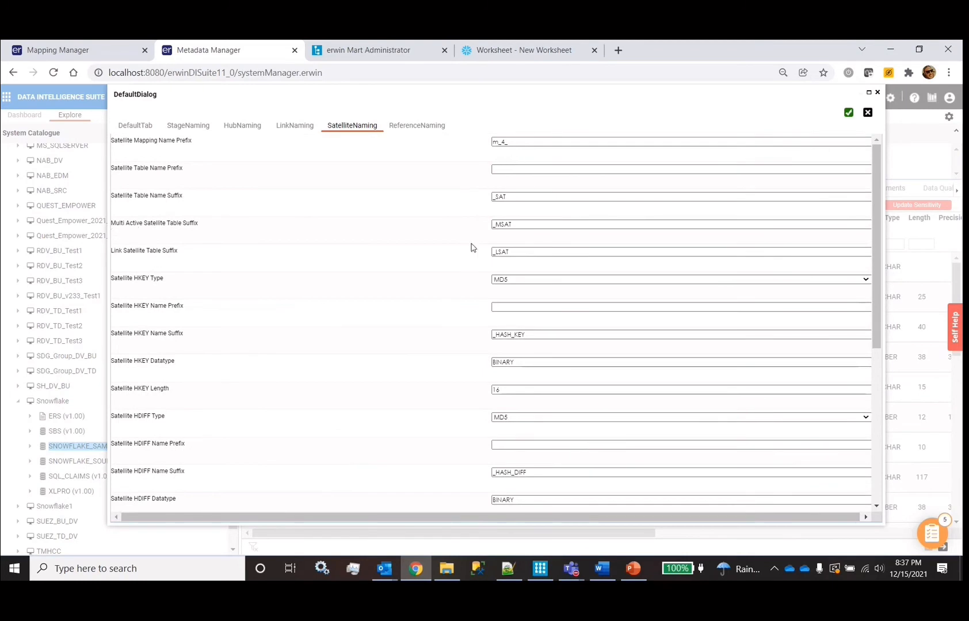
{"action": "left_click", "coordinate": [543, 226]}
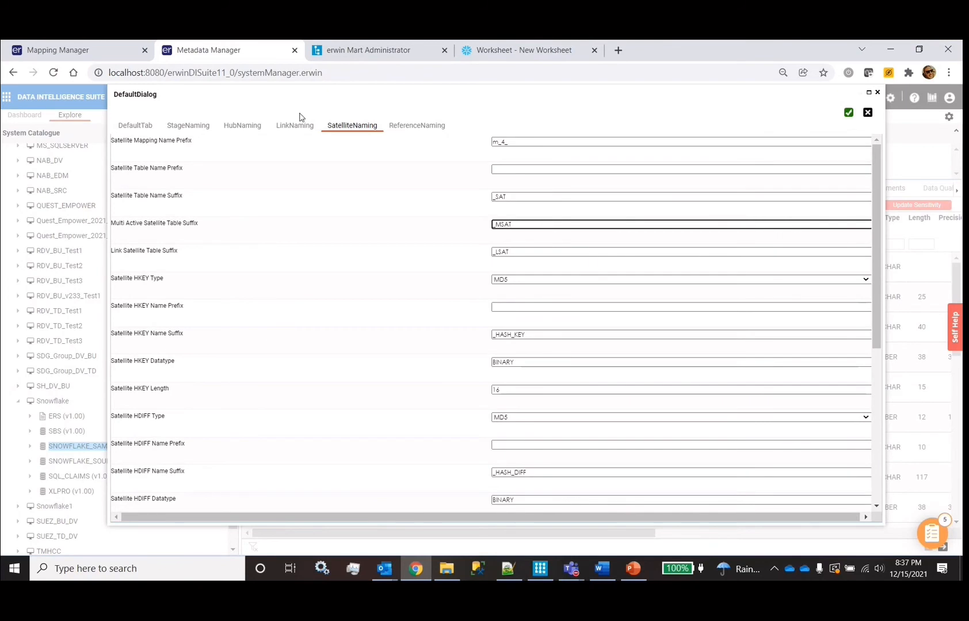
{"action": "left_click", "coordinate": [428, 128]}
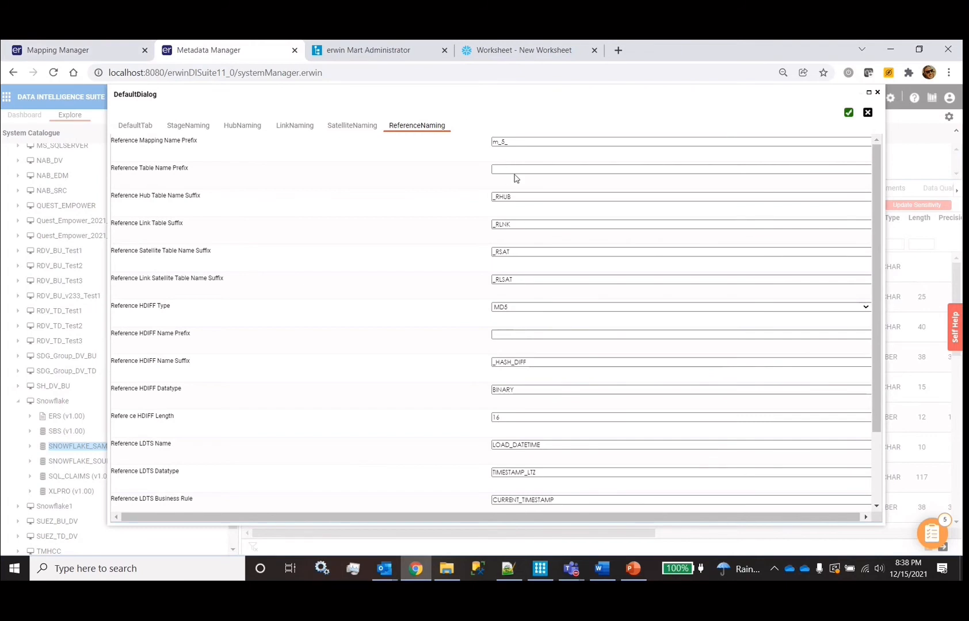
{"action": "scroll", "coordinate": [515, 178], "scroll_direction": "down", "scroll_amount": 3}
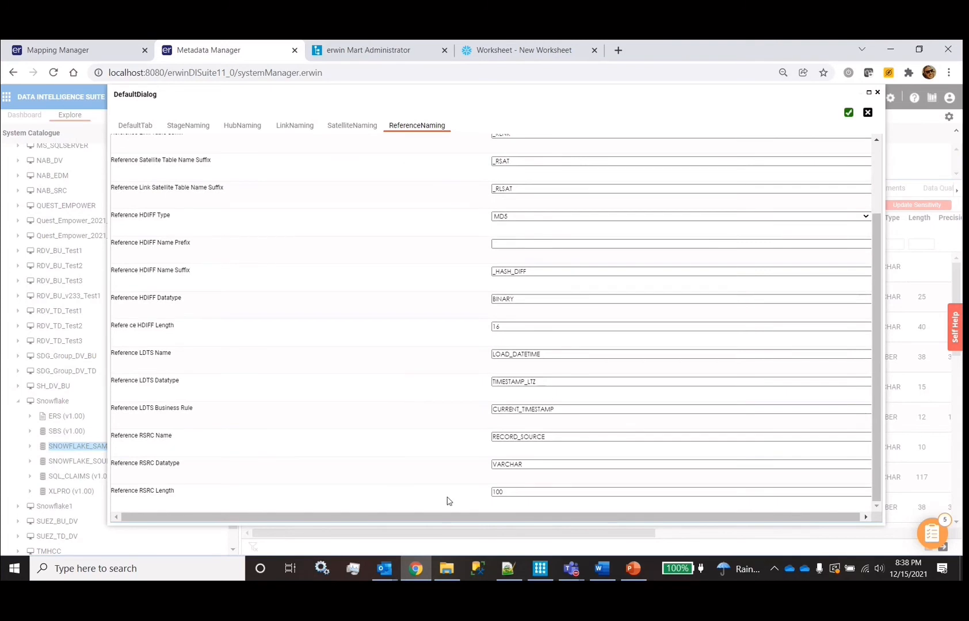
{"action": "left_click", "coordinate": [541, 574]}
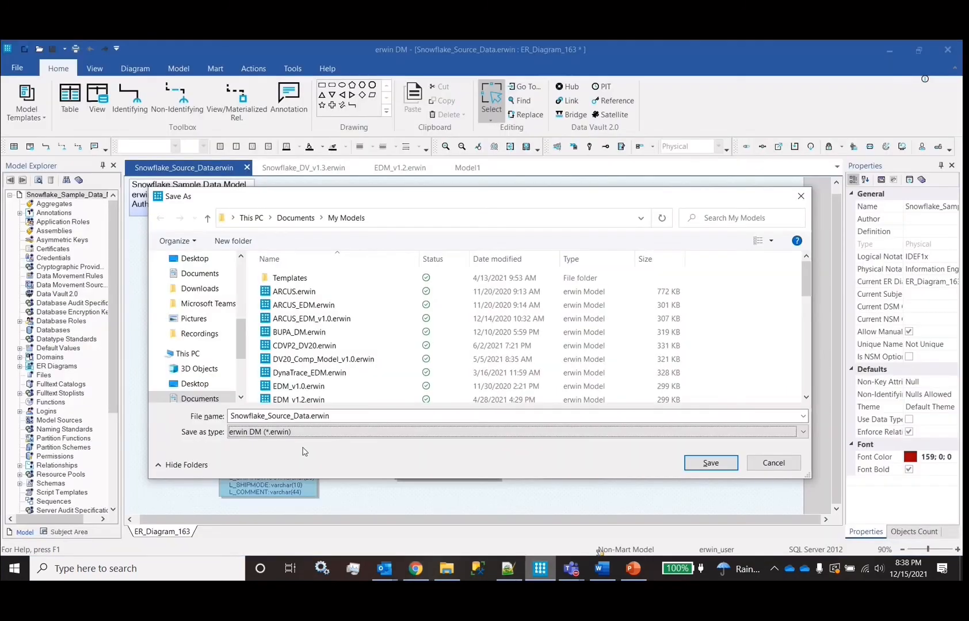
Cancel the Save As for Snowflake_Source_Data.erwin, view Snowflake_DV_v1.3, then return to the browser
{"action": "left_click", "coordinate": [773, 463]}
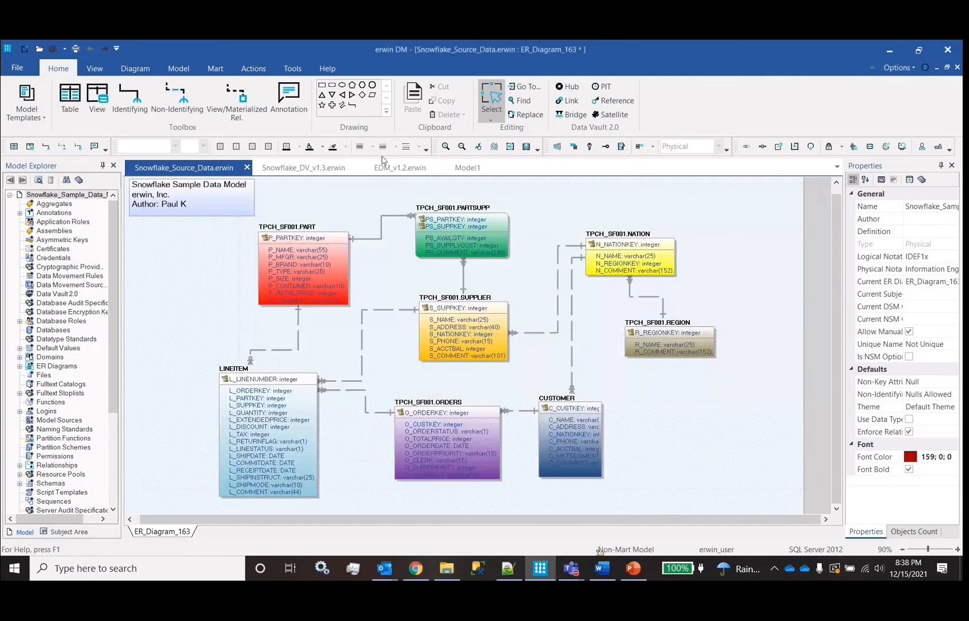
{"action": "left_click", "coordinate": [307, 169]}
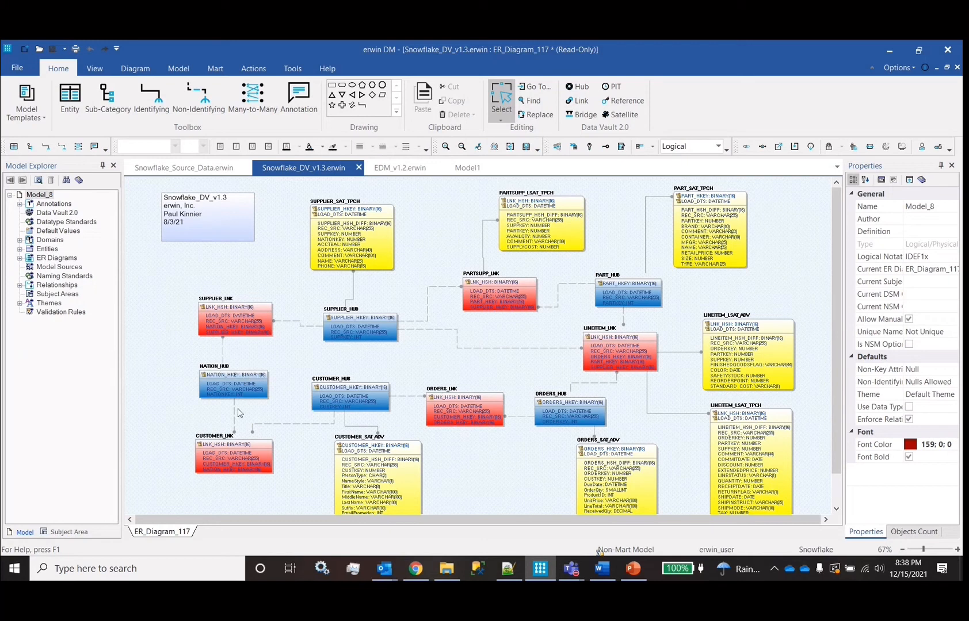
{"action": "key", "text": "alt+Tab"}
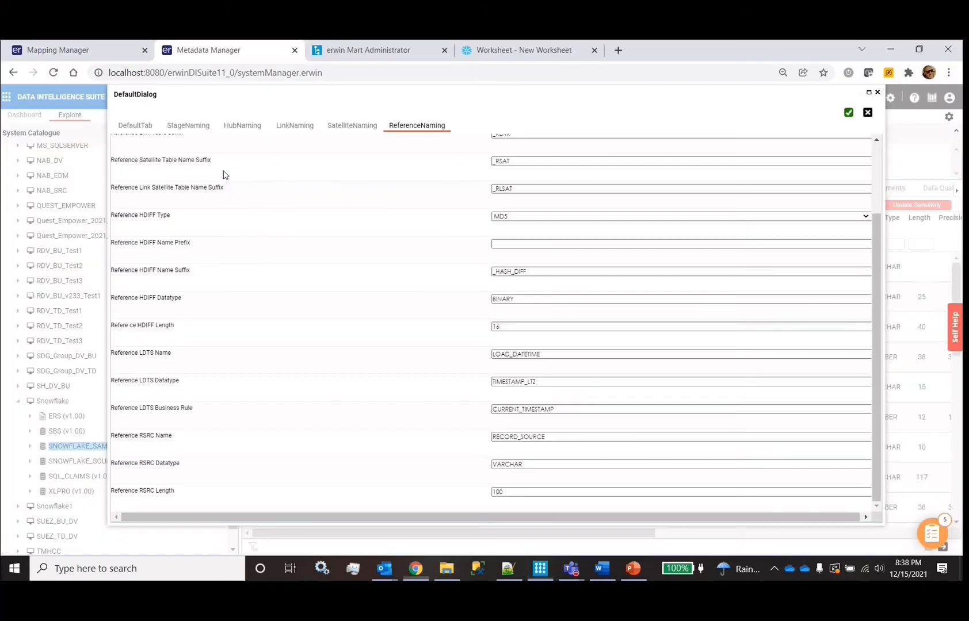
On the default settings, change the Project Name to Regent_Tech_BU_DV
{"action": "left_click", "coordinate": [130, 126]}
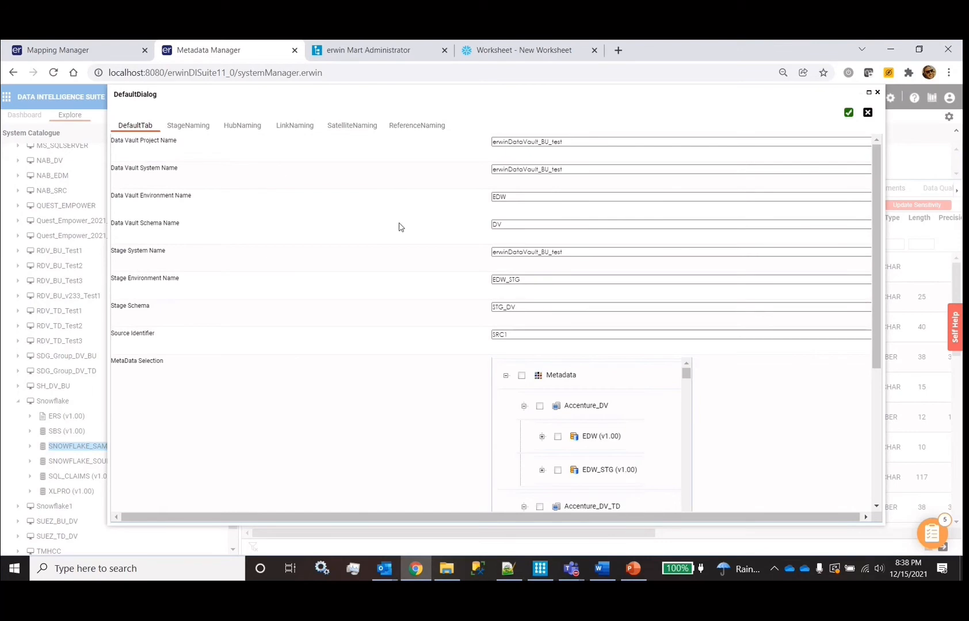
{"action": "double_click", "coordinate": [576, 144]}
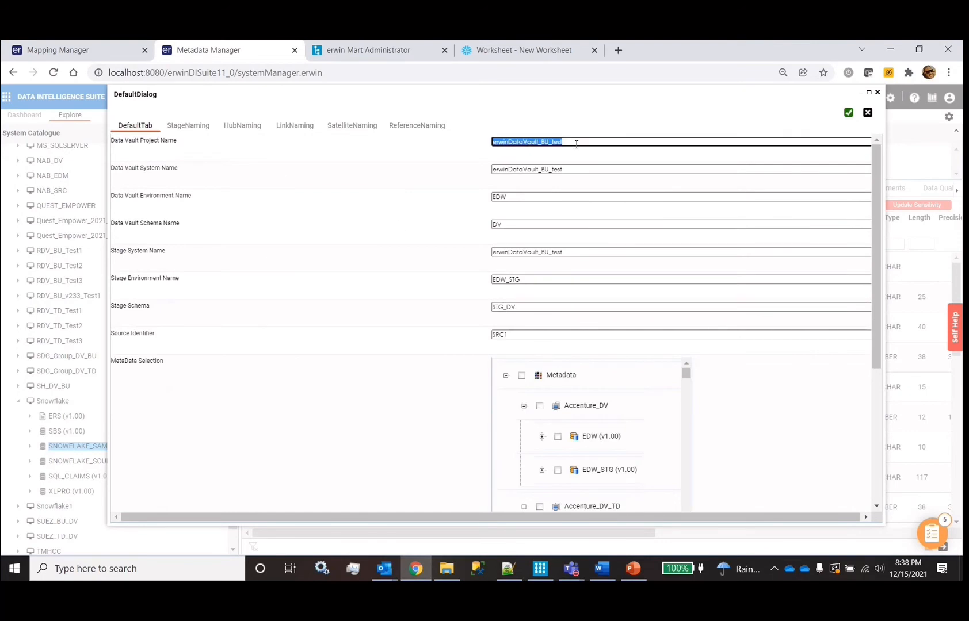
{"action": "type", "text": "erwin"}
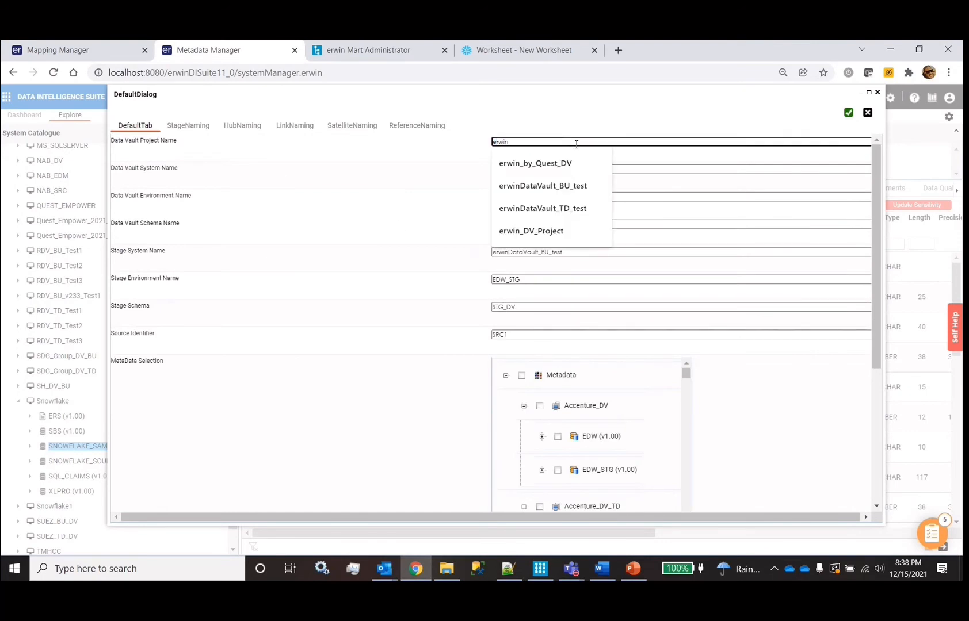
{"action": "type", "text": "_"}
{"action": "key", "text": "BackSpace"}
{"action": "key", "text": "BackSpace"}
{"action": "key", "text": "BackSpace"}
{"action": "key", "text": "BackSpace"}
{"action": "key", "text": "BackSpace"}
{"action": "key", "text": "BackSpace"}
{"action": "type", "text": "Regent_Tech_"}
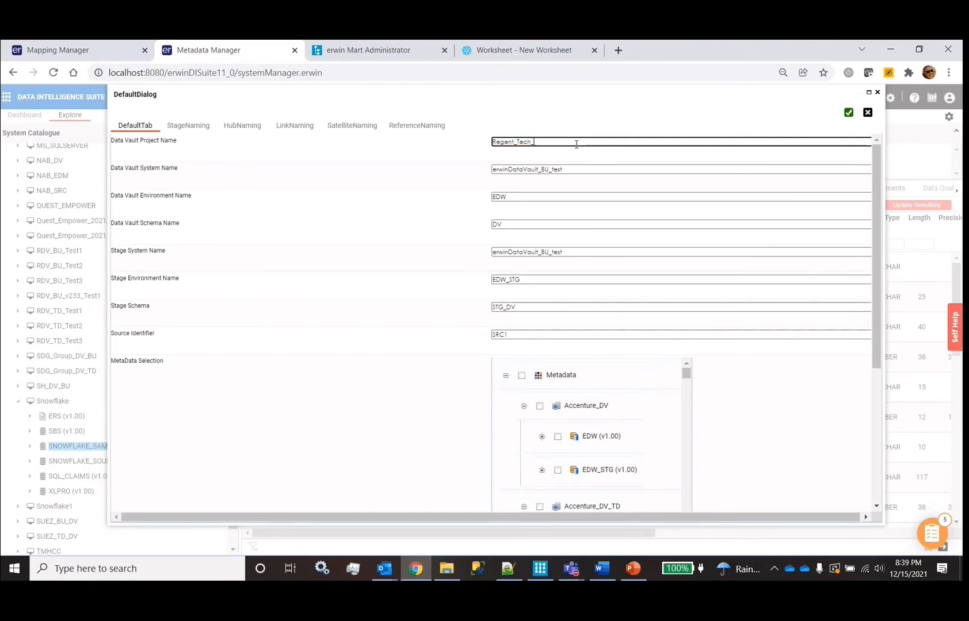
{"action": "double_click", "coordinate": [575, 144]}
{"action": "left_click", "coordinate": [576, 144]}
{"action": "left_click", "coordinate": [535, 141]}
{"action": "type", "text": "BU_"}
{"action": "double_click", "coordinate": [567, 141]}
{"action": "key", "text": "ctrl+c"}
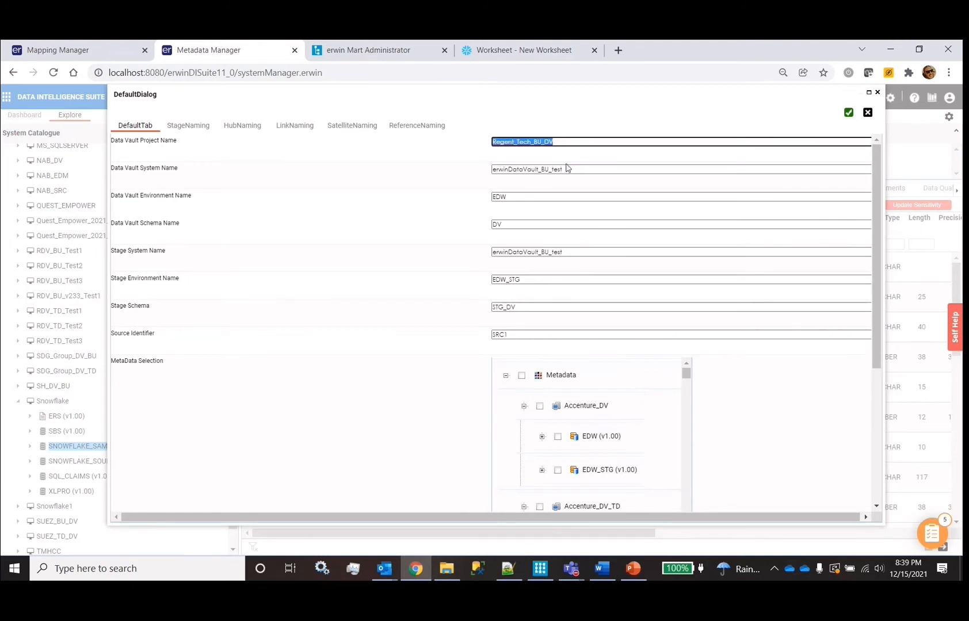
Paste Regent_Tech_BU_DV into the Data Vault System Name and Stage System Name
{"action": "left_click", "coordinate": [566, 168]}
{"action": "double_click", "coordinate": [567, 169]}
{"action": "key", "text": "ctrl+v"}
{"action": "double_click", "coordinate": [570, 253]}
{"action": "key", "text": "ctrl+v"}
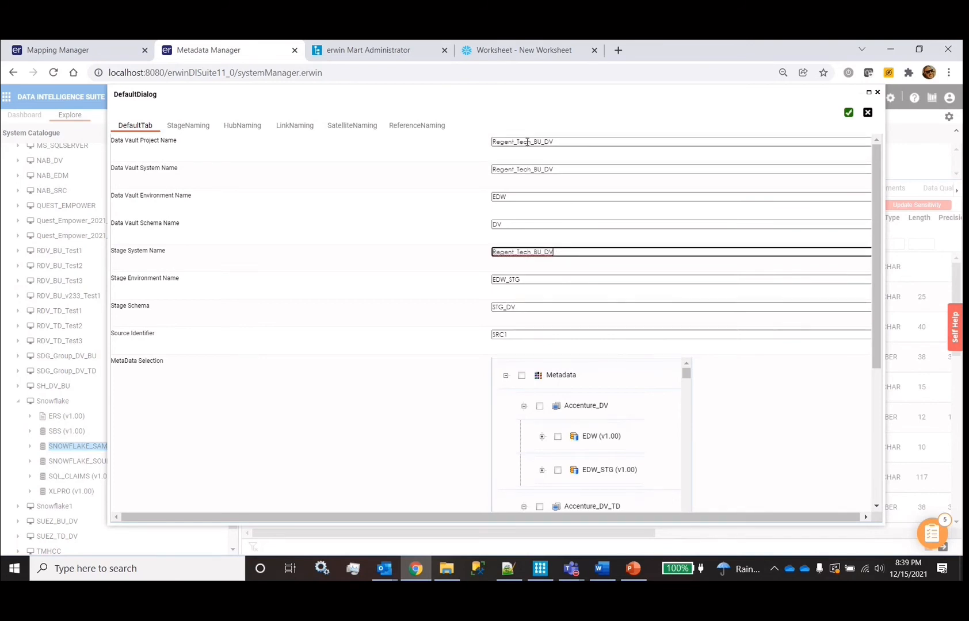
Leave the Data Vault Schema Name as DV and select the Stage Schema value STG_DV
{"action": "double_click", "coordinate": [528, 142]}
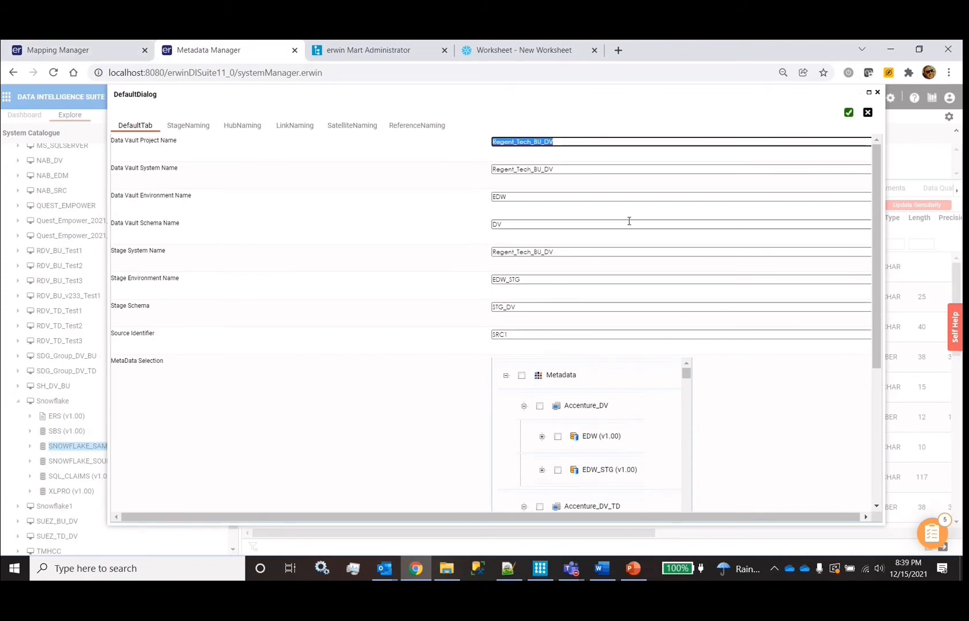
{"action": "left_click", "coordinate": [509, 223]}
{"action": "double_click", "coordinate": [509, 223]}
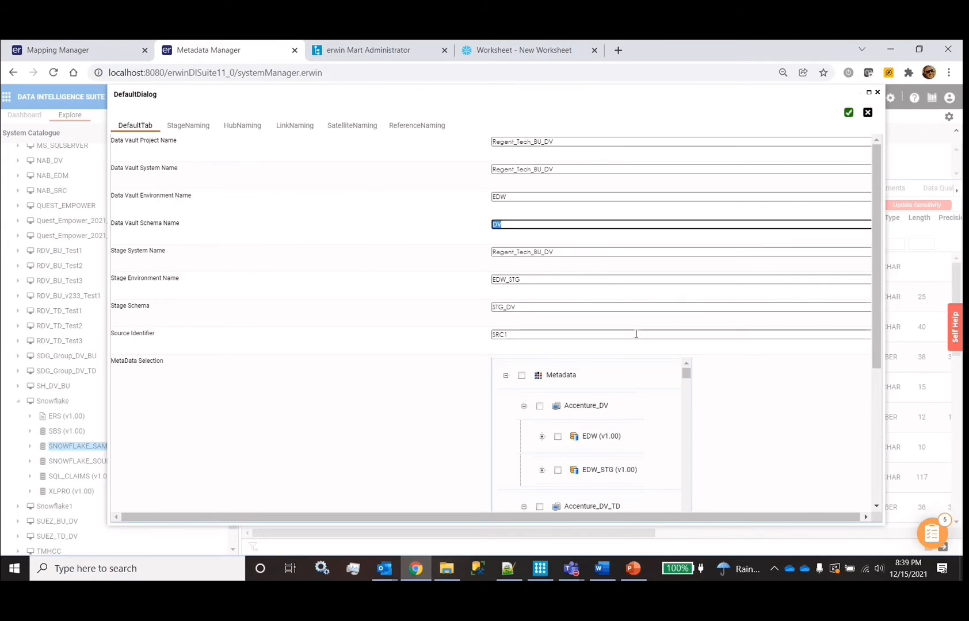
{"action": "left_click", "coordinate": [366, 321]}
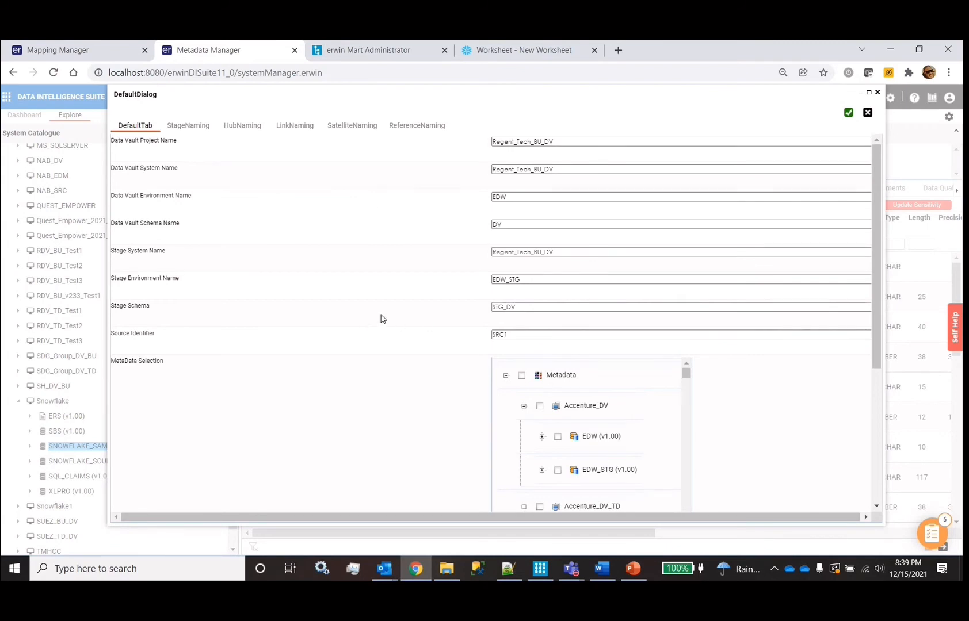
{"action": "double_click", "coordinate": [556, 307]}
{"action": "scroll", "coordinate": [556, 306], "scroll_direction": "down", "scroll_amount": 3}
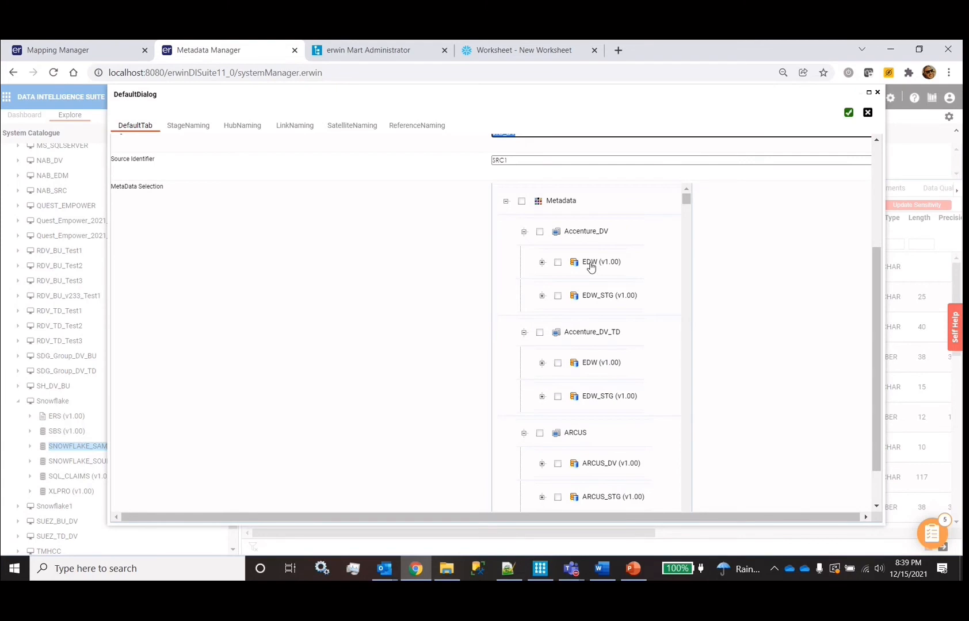
Accept the suggested STG_DV as the stage schema
{"action": "type", "text": "s"}
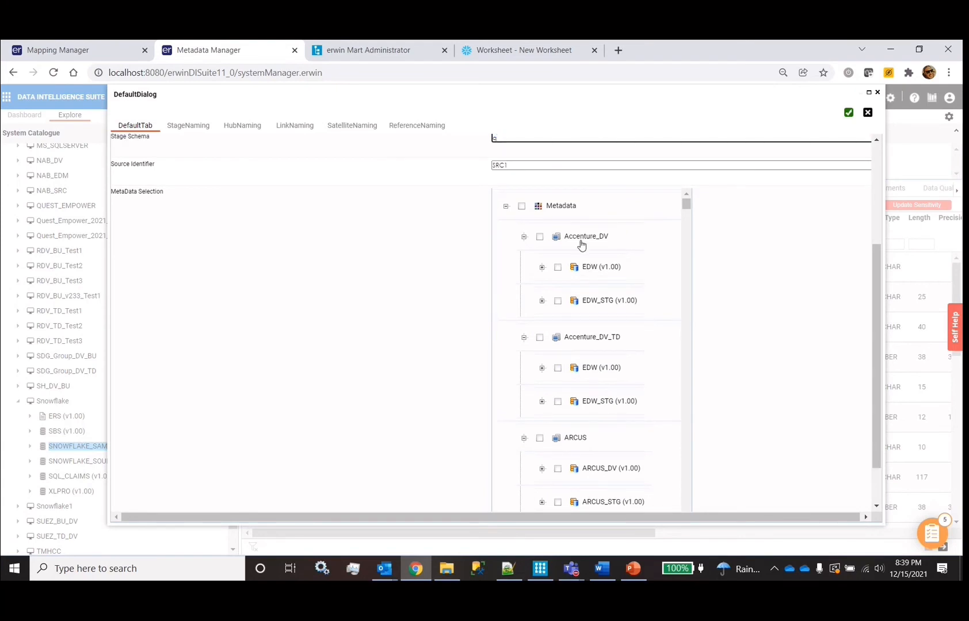
{"action": "scroll", "coordinate": [581, 245], "scroll_direction": "up", "scroll_amount": 3}
{"action": "key", "text": "Down"}
{"action": "key", "text": "Return"}
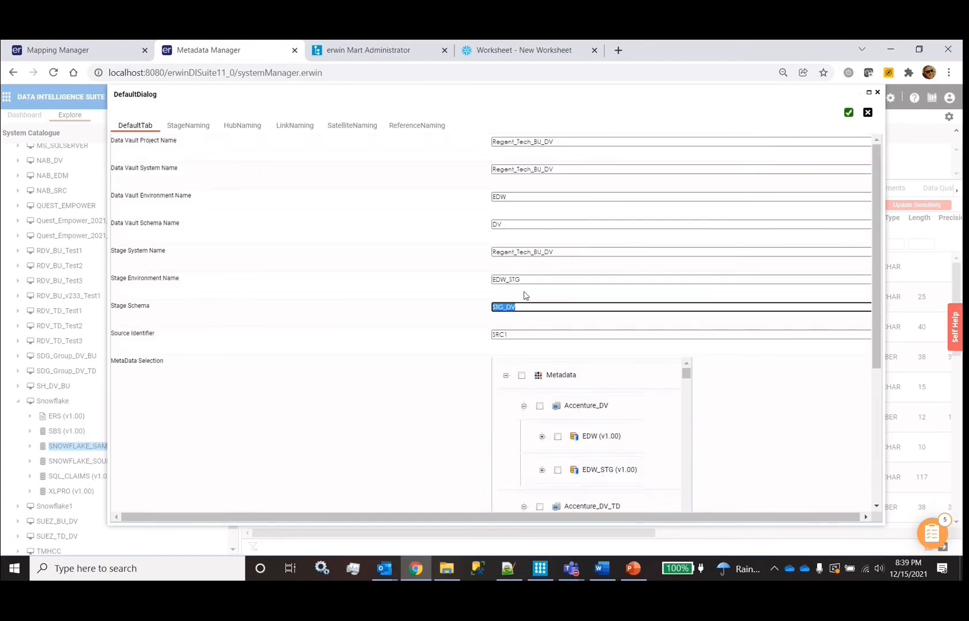
Replace the SRC1 source identifier with TPCH_SF001 from the suggestions
{"action": "left_click", "coordinate": [523, 333]}
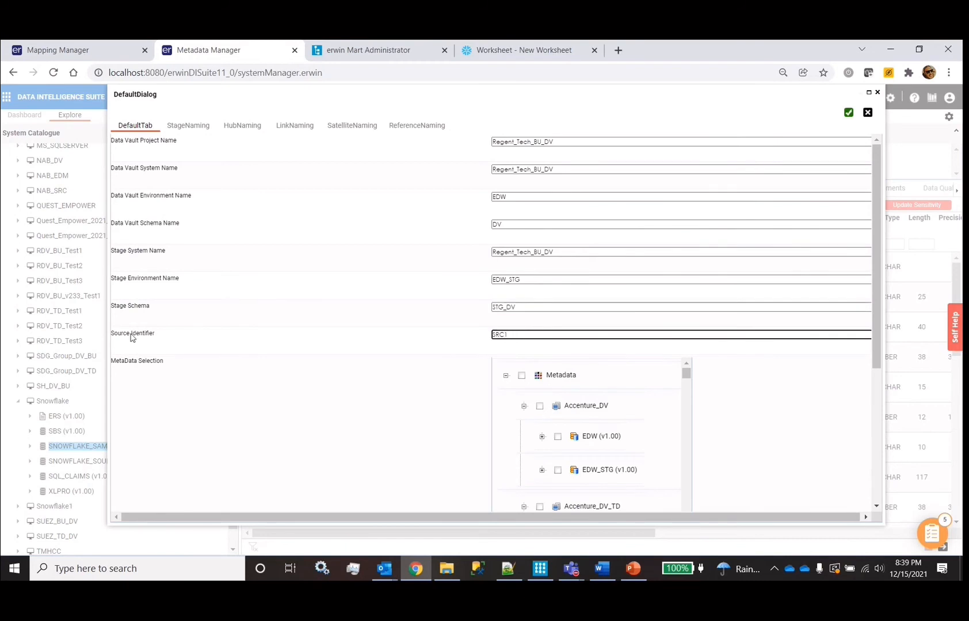
{"action": "double_click", "coordinate": [524, 335]}
{"action": "type", "text": "TPVCH"}
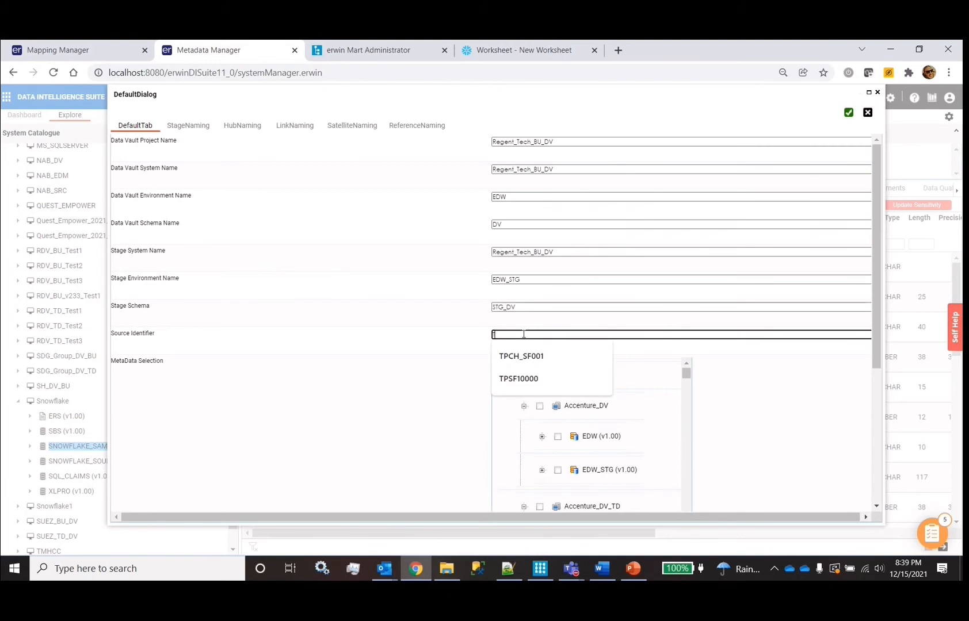
{"action": "key", "text": "BackSpace"}
{"action": "left_click", "coordinate": [506, 348]}
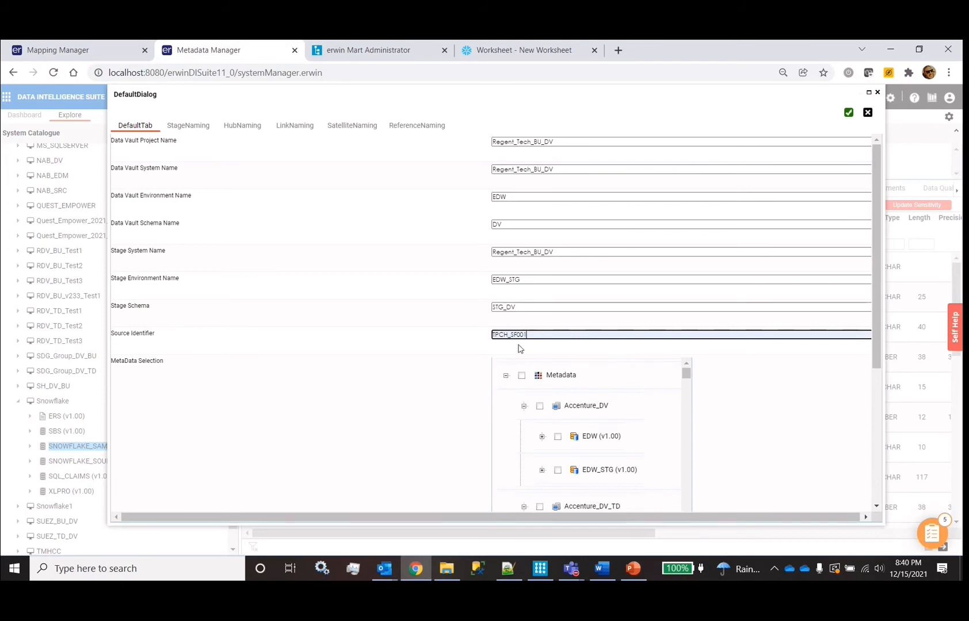
In MetaData Selection, expand SNOWFLAKE_SAMPLE_DATA and check it to include all its tables
{"action": "scroll", "coordinate": [475, 347], "scroll_direction": "down", "scroll_amount": 5}
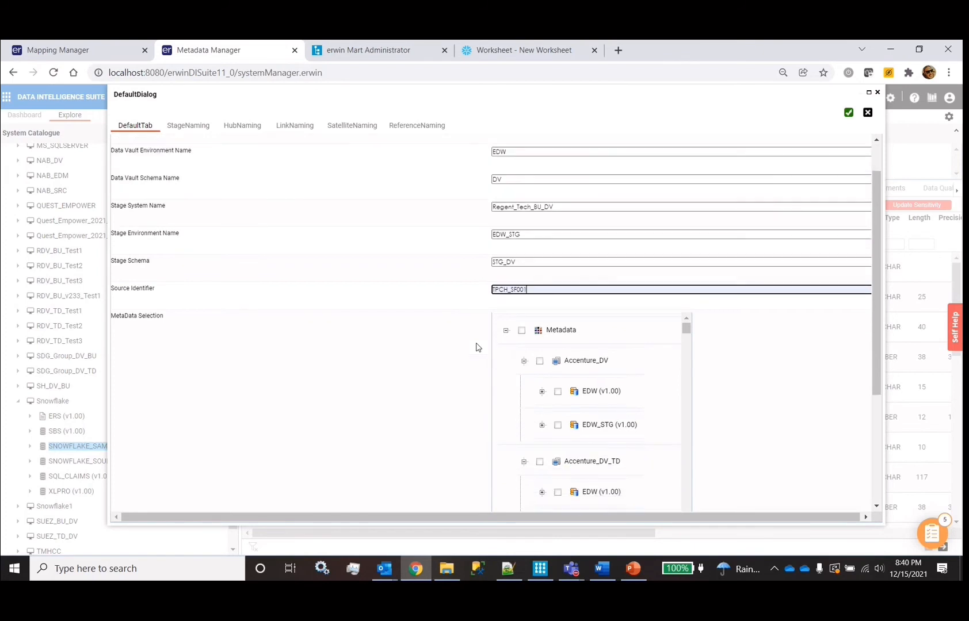
{"action": "scroll", "coordinate": [575, 363], "scroll_direction": "down", "scroll_amount": 15}
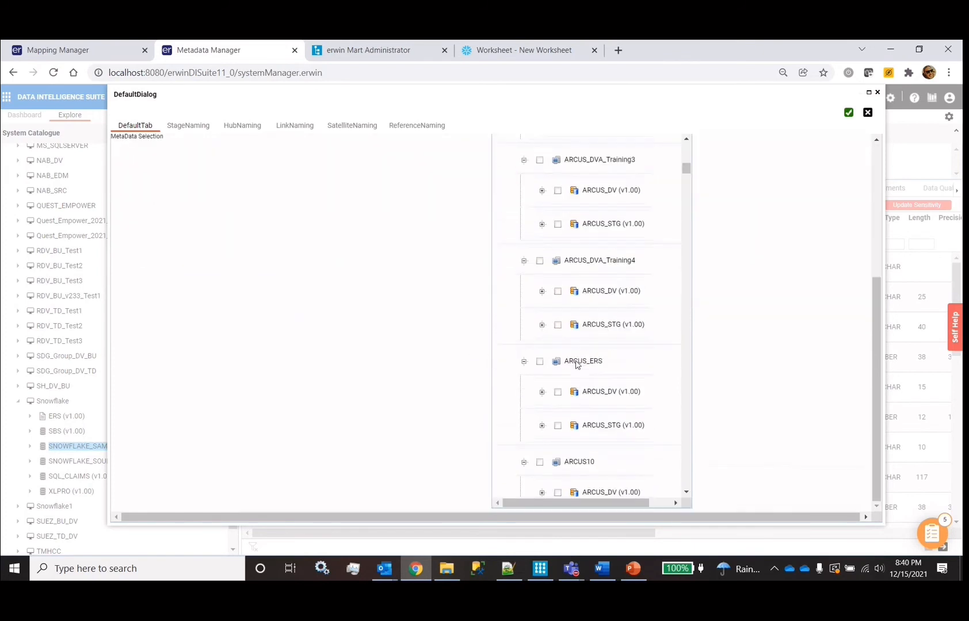
{"action": "scroll", "coordinate": [576, 364], "scroll_direction": "down", "scroll_amount": 15}
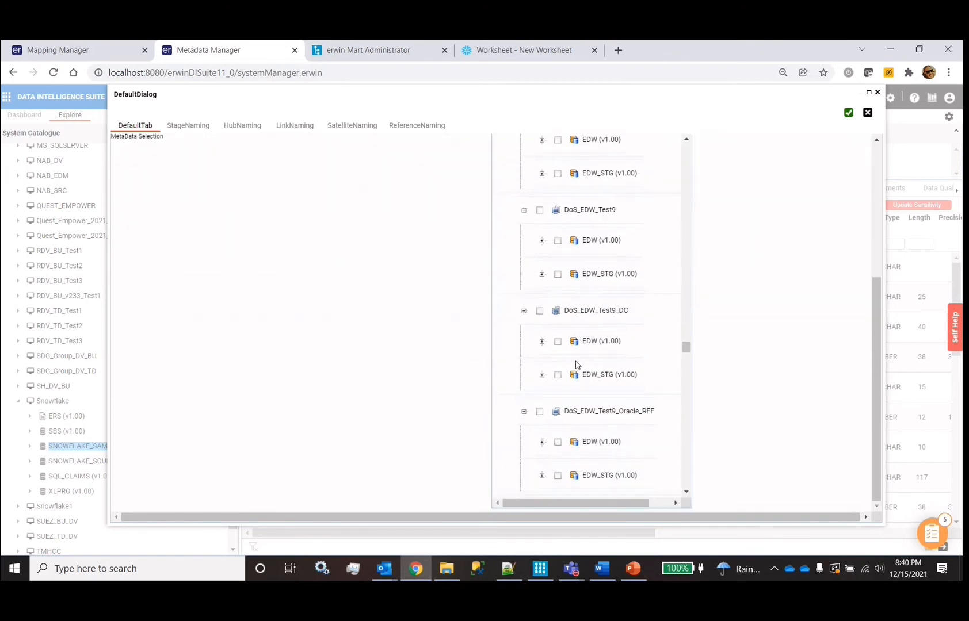
{"action": "scroll", "coordinate": [575, 368], "scroll_direction": "down", "scroll_amount": 3}
{"action": "scroll", "coordinate": [567, 351], "scroll_direction": "up", "scroll_amount": 6}
{"action": "scroll", "coordinate": [615, 257], "scroll_direction": "up", "scroll_amount": 2}
{"action": "left_click", "coordinate": [542, 268]}
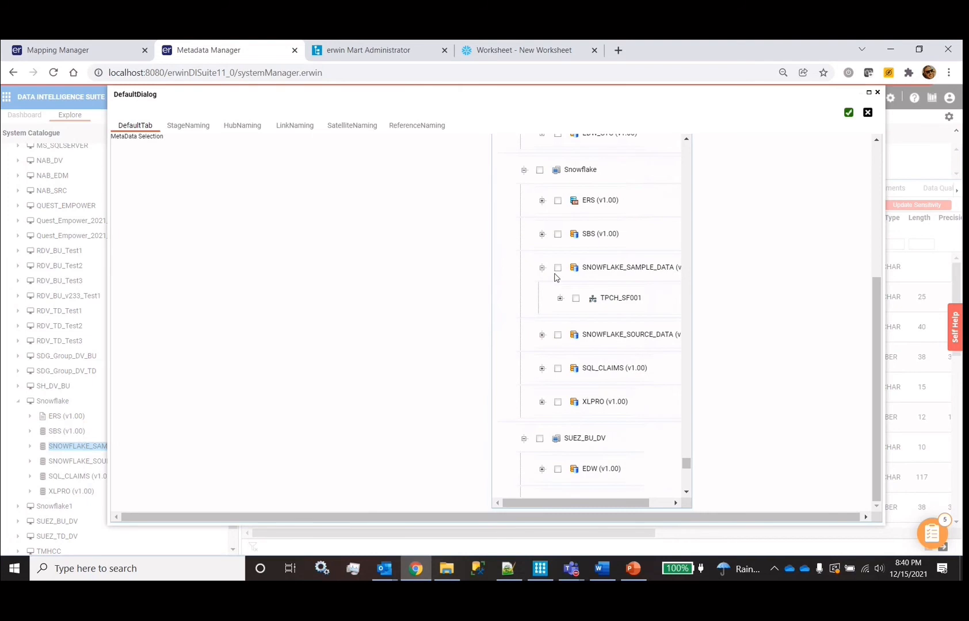
{"action": "left_click", "coordinate": [558, 268]}
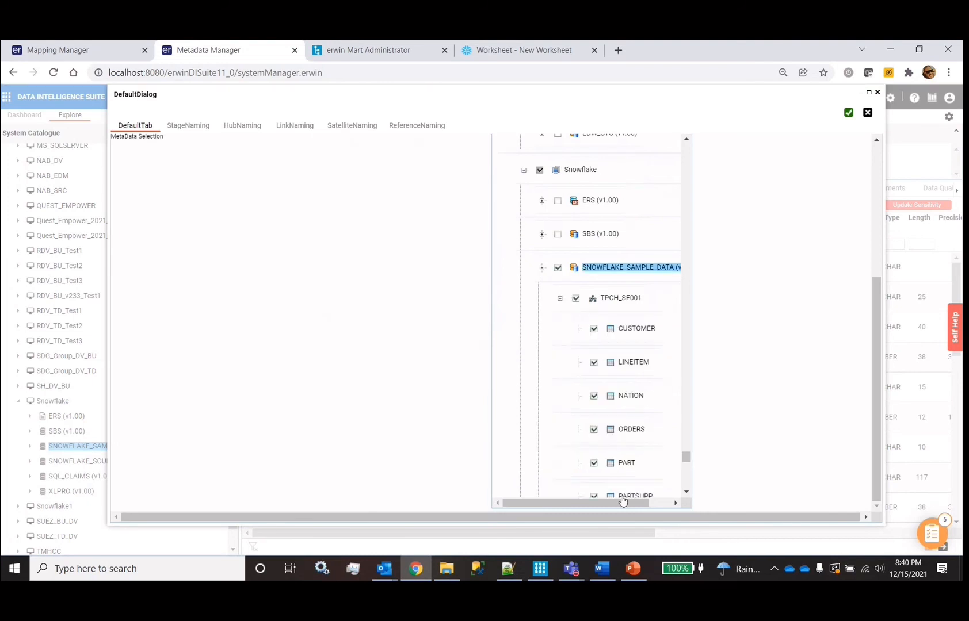
Confirm the settings to run the RapidDataVault_BottomUp generation
{"action": "scroll", "coordinate": [623, 495], "scroll_direction": "down", "scroll_amount": 4}
{"action": "scroll", "coordinate": [622, 500], "scroll_direction": "right", "scroll_amount": 1}
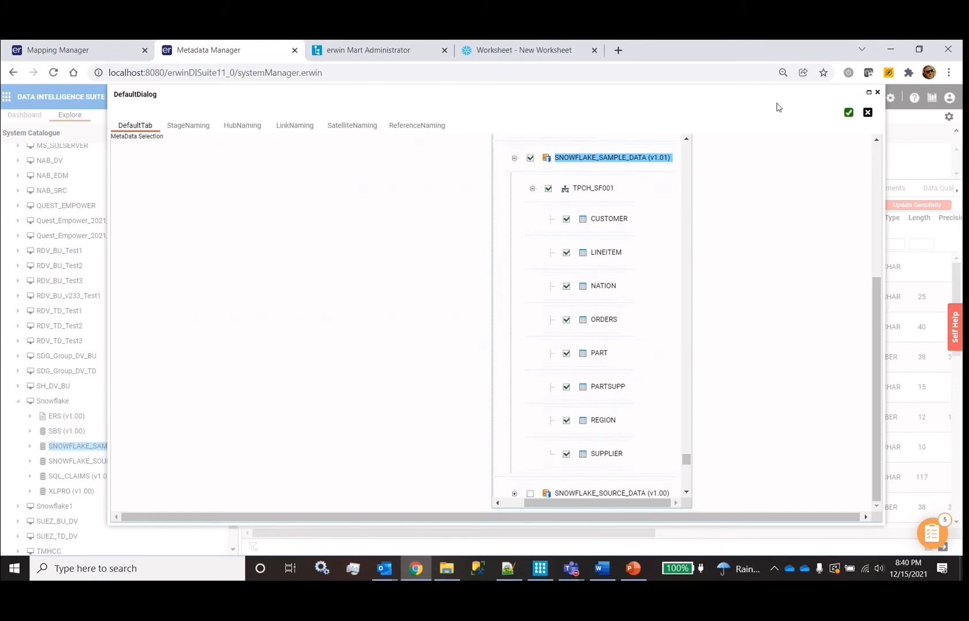
{"action": "left_click", "coordinate": [848, 112]}
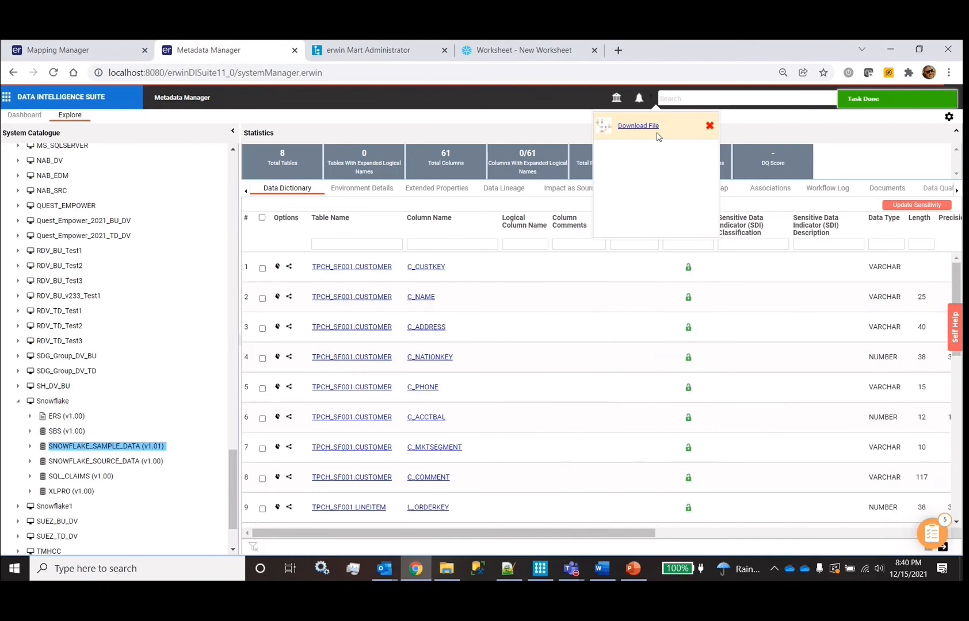
Reload Metadata Manager and scroll the System Catalogue to the Regent_Tech_BU_DV system
{"action": "left_click", "coordinate": [53, 74]}
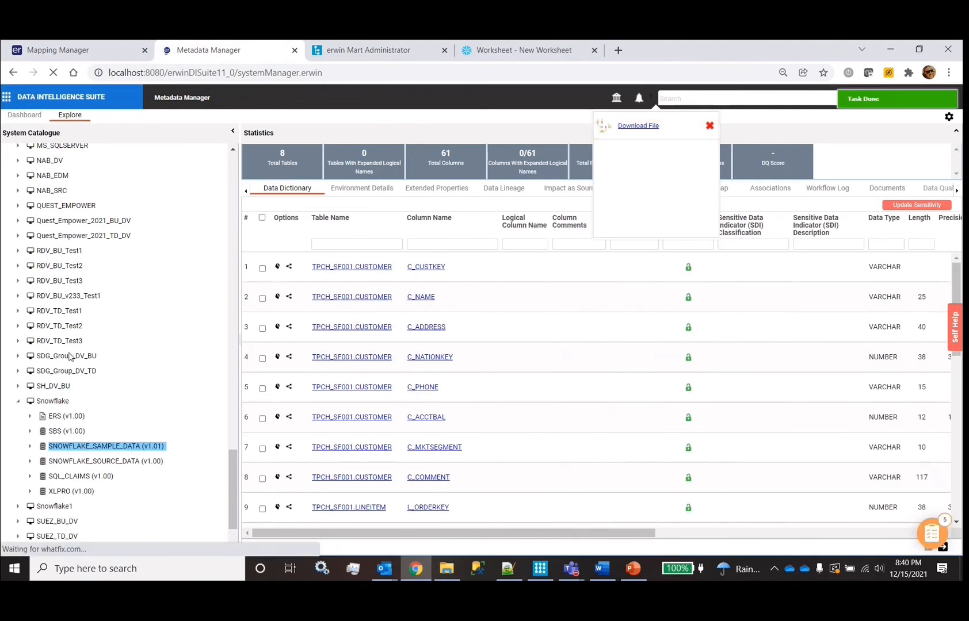
{"action": "scroll", "coordinate": [71, 322], "scroll_direction": "down", "scroll_amount": 10}
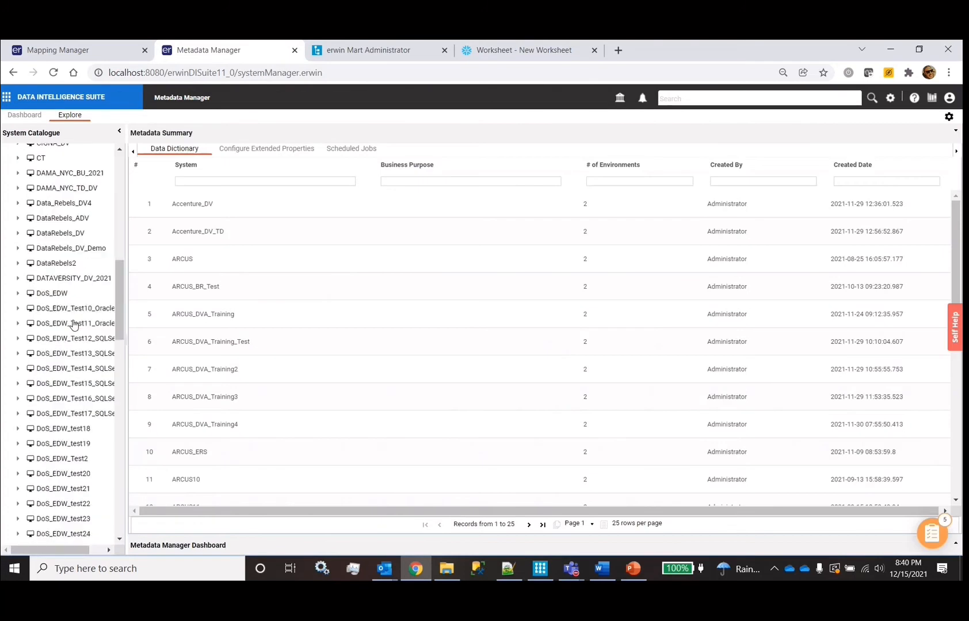
{"action": "scroll", "coordinate": [73, 325], "scroll_direction": "down", "scroll_amount": 5}
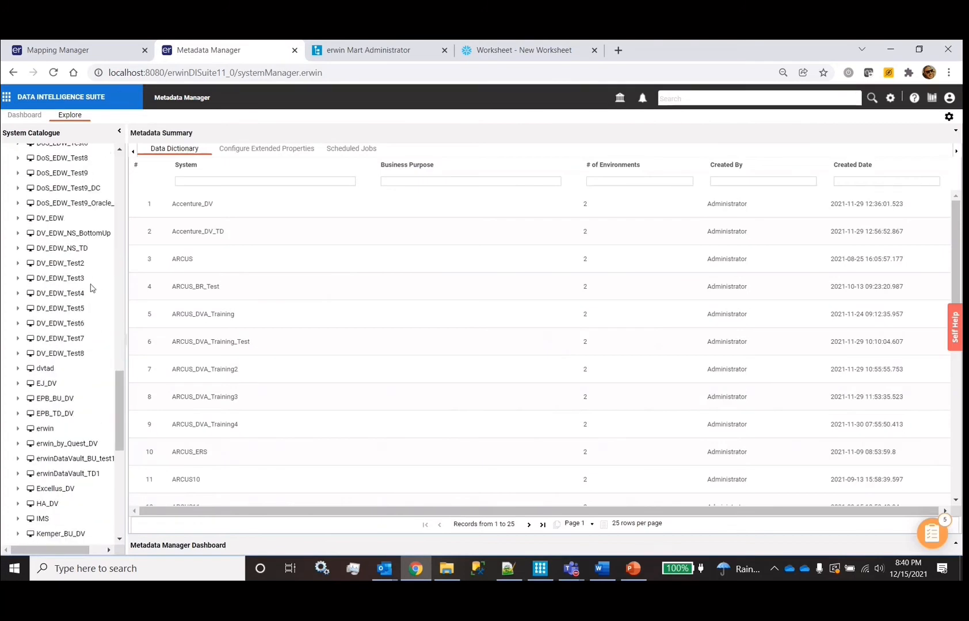
{"action": "scroll", "coordinate": [76, 306], "scroll_direction": "up", "scroll_amount": 10}
{"action": "scroll", "coordinate": [76, 305], "scroll_direction": "down", "scroll_amount": 8}
{"action": "scroll", "coordinate": [76, 306], "scroll_direction": "down", "scroll_amount": 10}
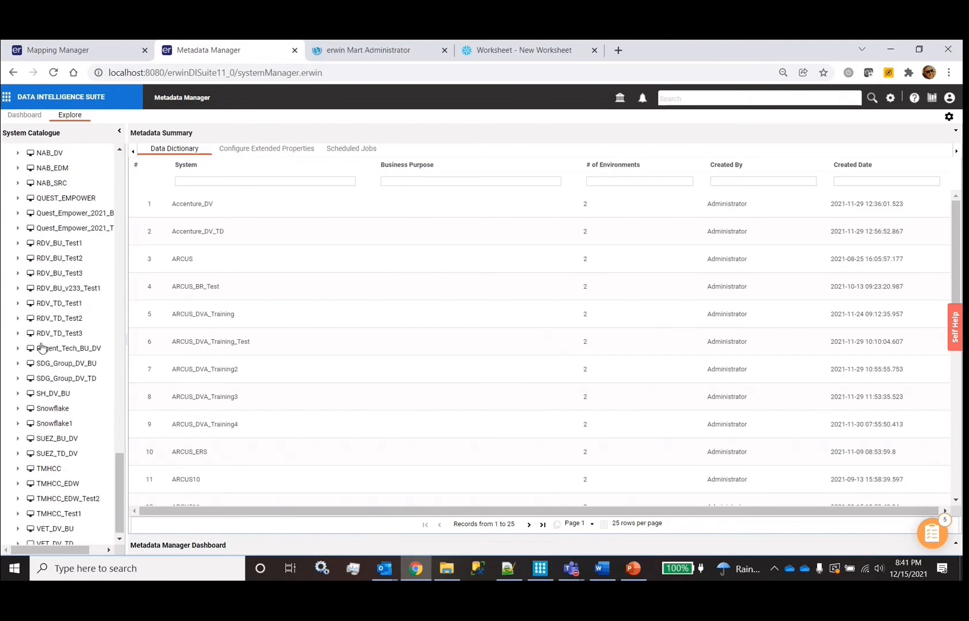
Expand Regent_Tech_BU_DV and EDW_STG, then open STG_TPCH_SF001_CUSTOMER's 13 columns
{"action": "left_click", "coordinate": [68, 357]}
{"action": "double_click", "coordinate": [60, 350]}
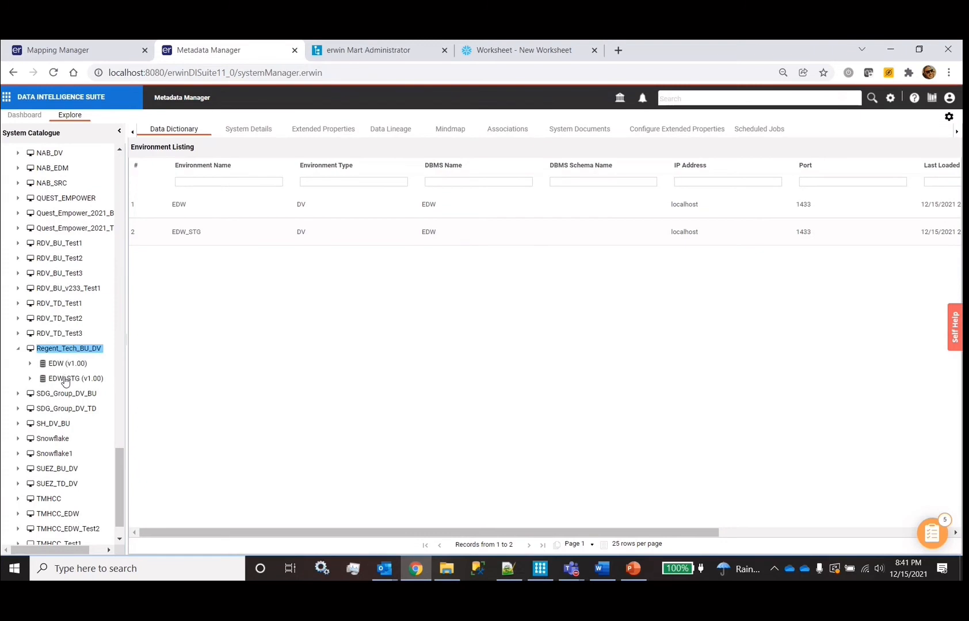
{"action": "left_click", "coordinate": [66, 380]}
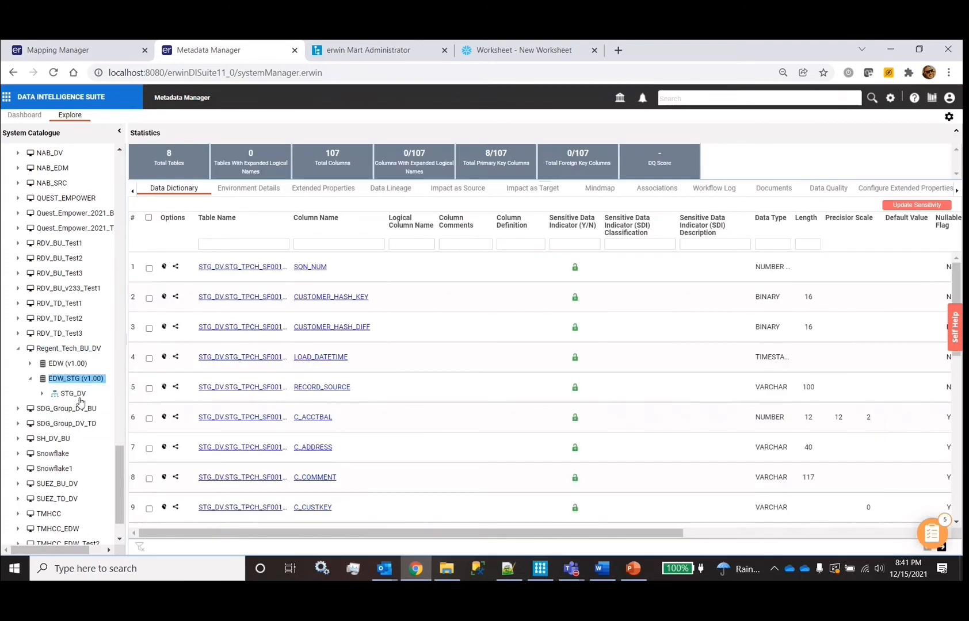
{"action": "double_click", "coordinate": [80, 396]}
{"action": "scroll", "coordinate": [90, 428], "scroll_direction": "right", "scroll_amount": 3}
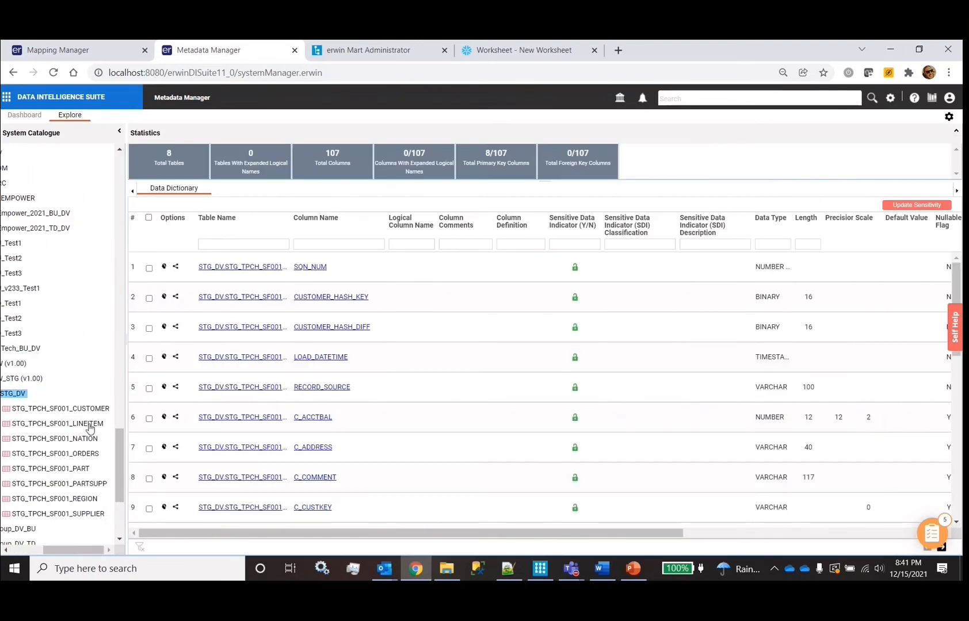
{"action": "left_click", "coordinate": [103, 409]}
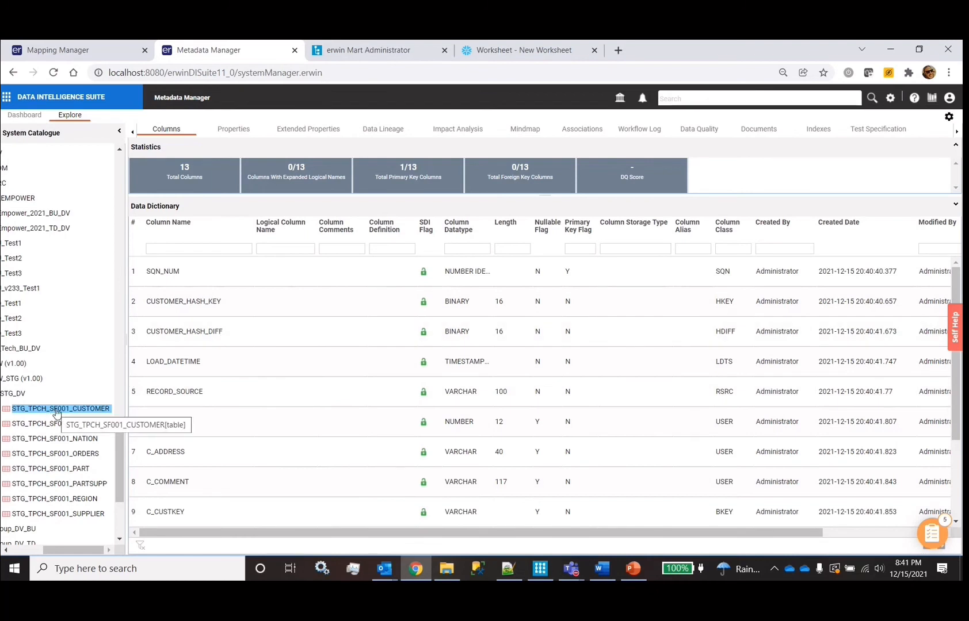
{"action": "left_click", "coordinate": [234, 131]}
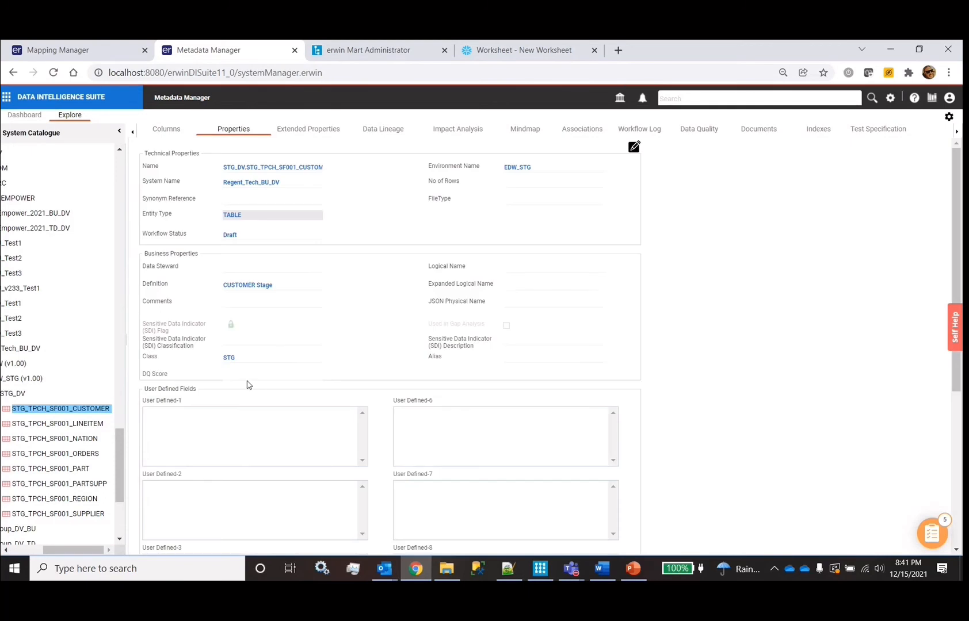
{"action": "left_click", "coordinate": [255, 356]}
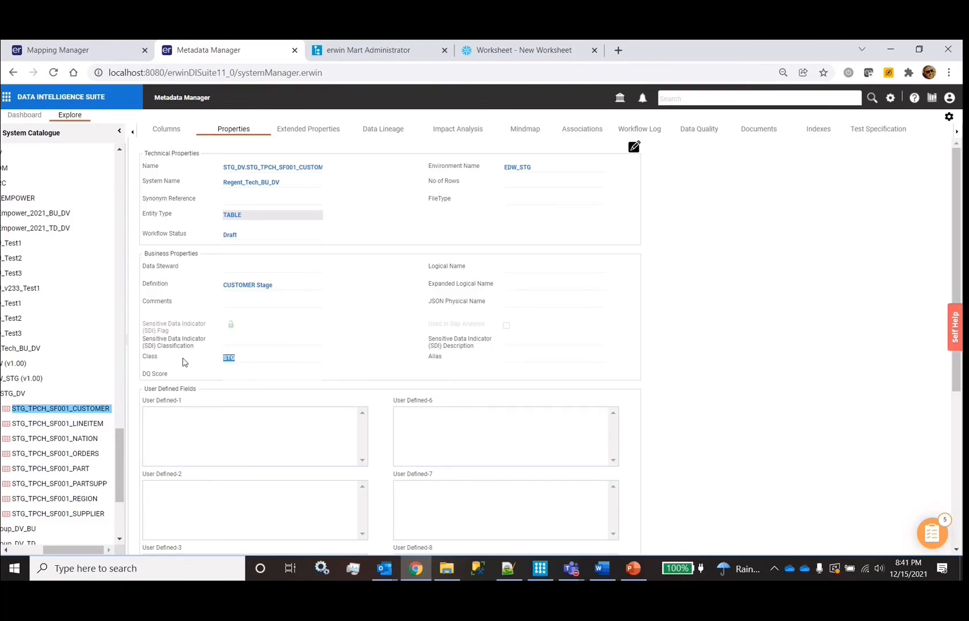
{"action": "left_click", "coordinate": [244, 360]}
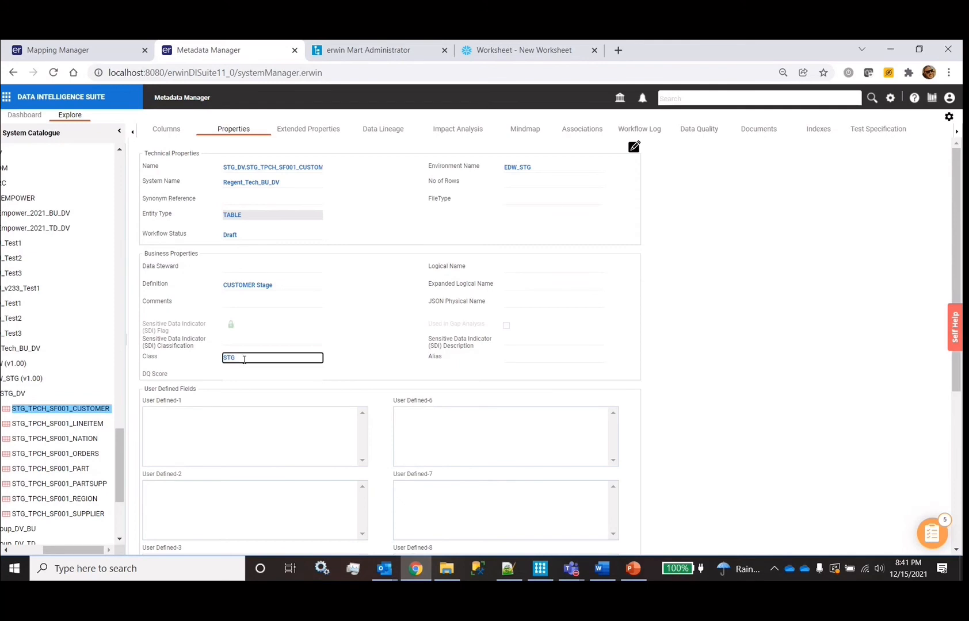
{"action": "left_click", "coordinate": [169, 129]}
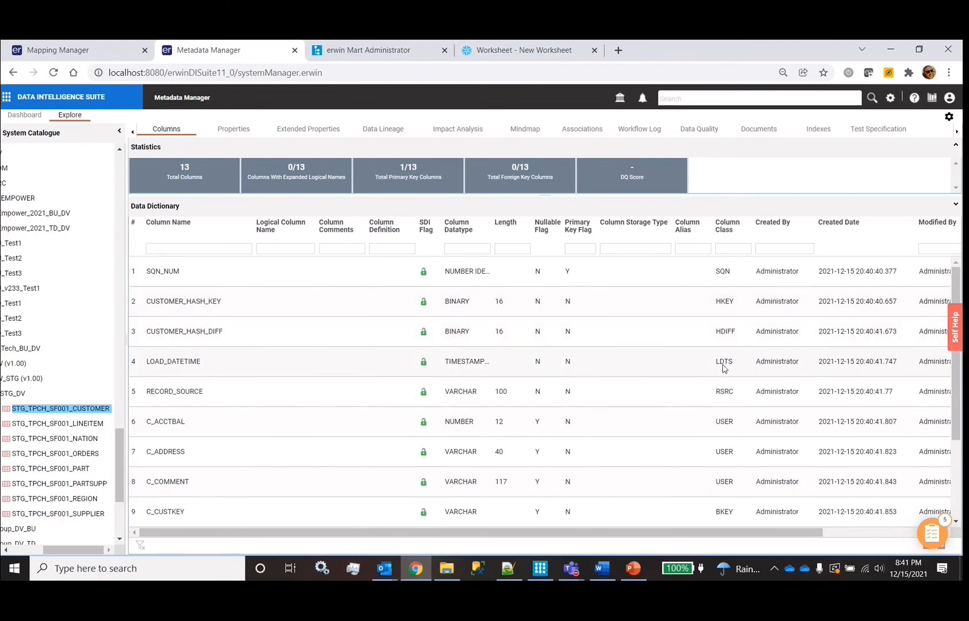
{"action": "scroll", "coordinate": [731, 368], "scroll_direction": "down", "scroll_amount": 2}
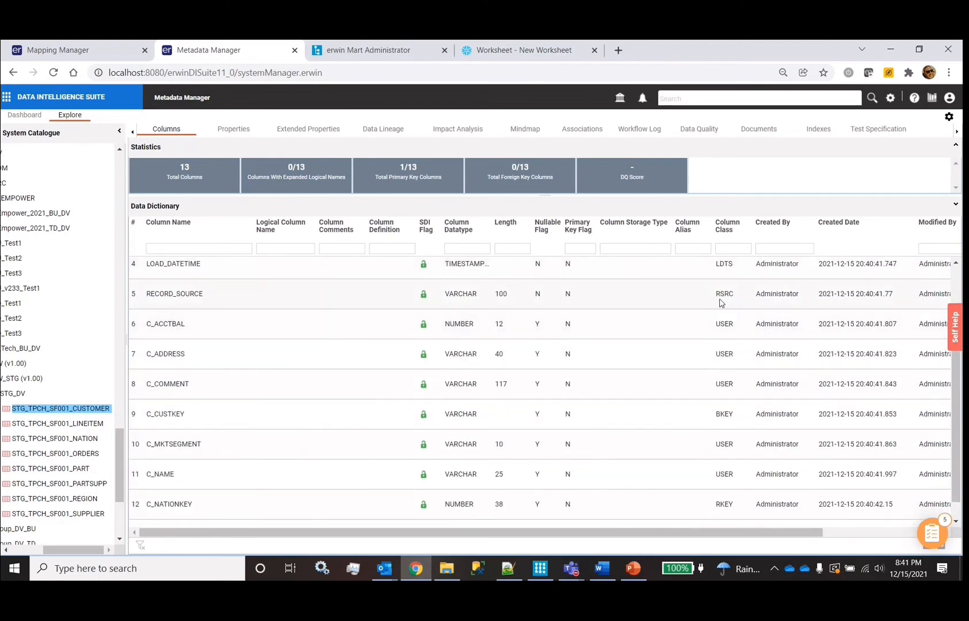
{"action": "scroll", "coordinate": [734, 302], "scroll_direction": "down", "scroll_amount": 1}
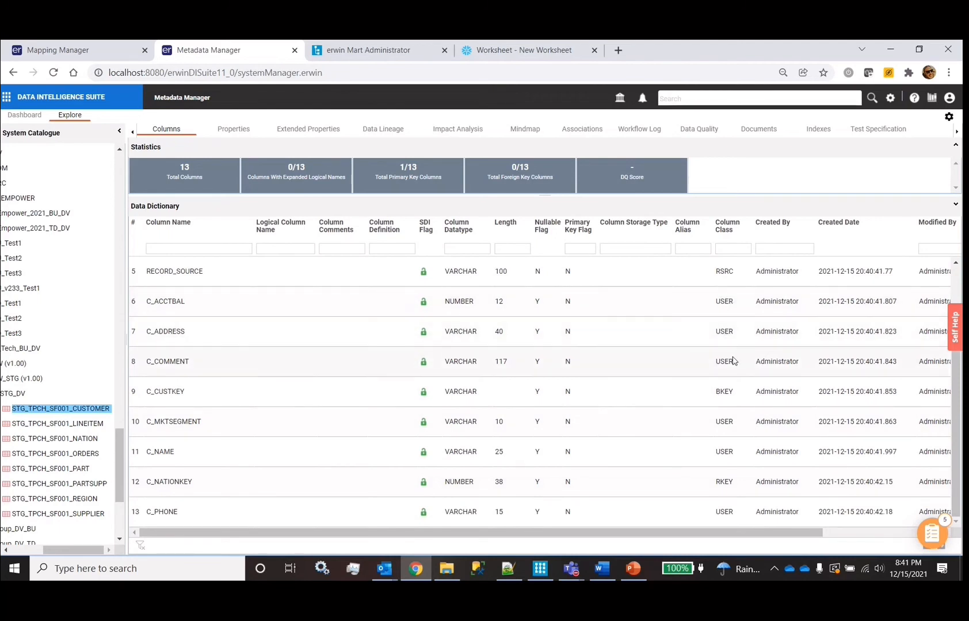
{"action": "key", "text": "F5"}
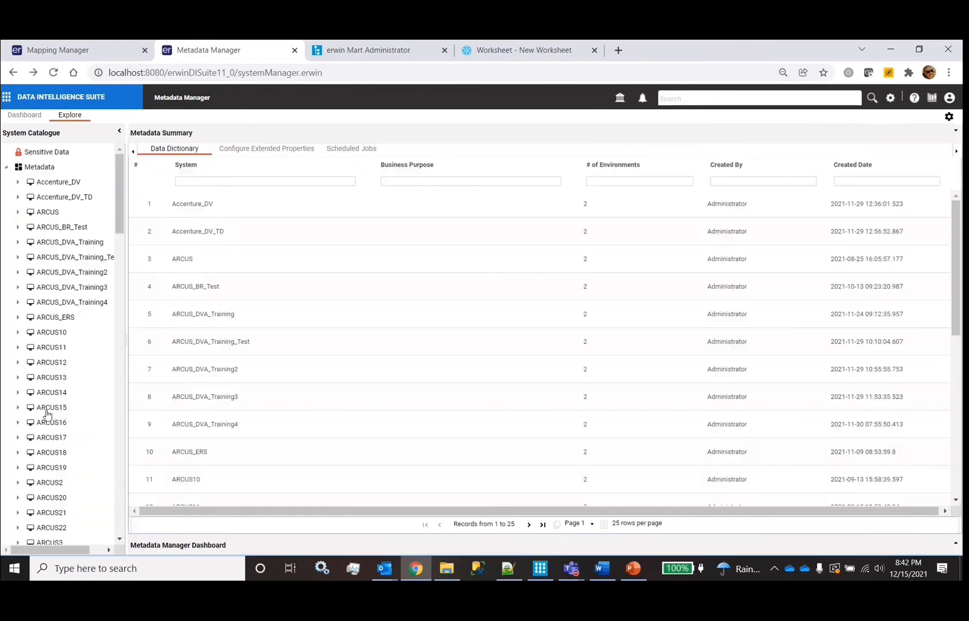
Scroll to Regent_Tech_BU_DV, expand it, and open EDW (v1.00)'s ER-Diagram from its context menu
{"action": "scroll", "coordinate": [58, 323], "scroll_direction": "down", "scroll_amount": 5}
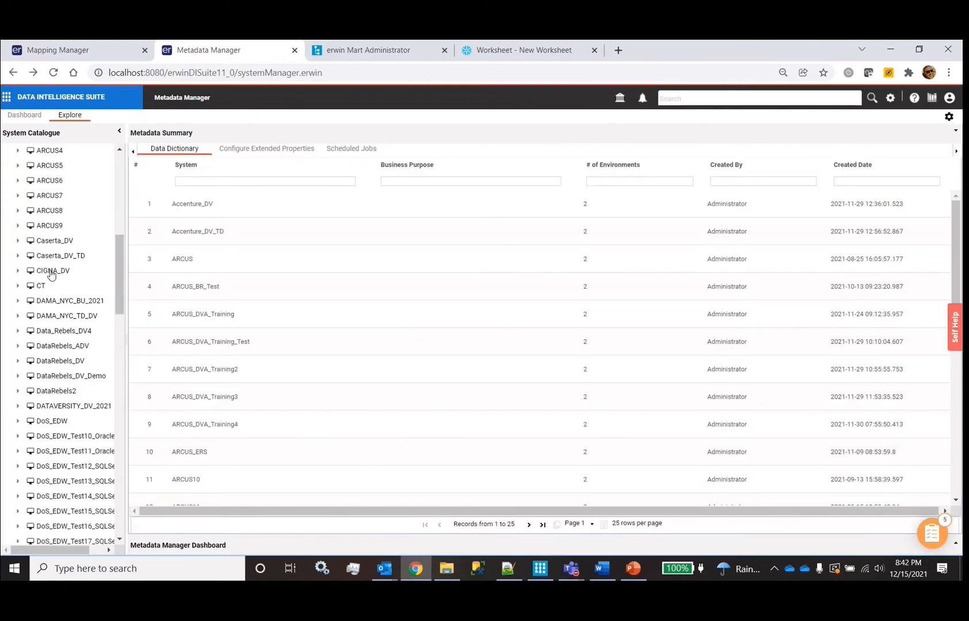
{"action": "scroll", "coordinate": [82, 391], "scroll_direction": "down", "scroll_amount": 8}
{"action": "scroll", "coordinate": [85, 394], "scroll_direction": "down", "scroll_amount": 4}
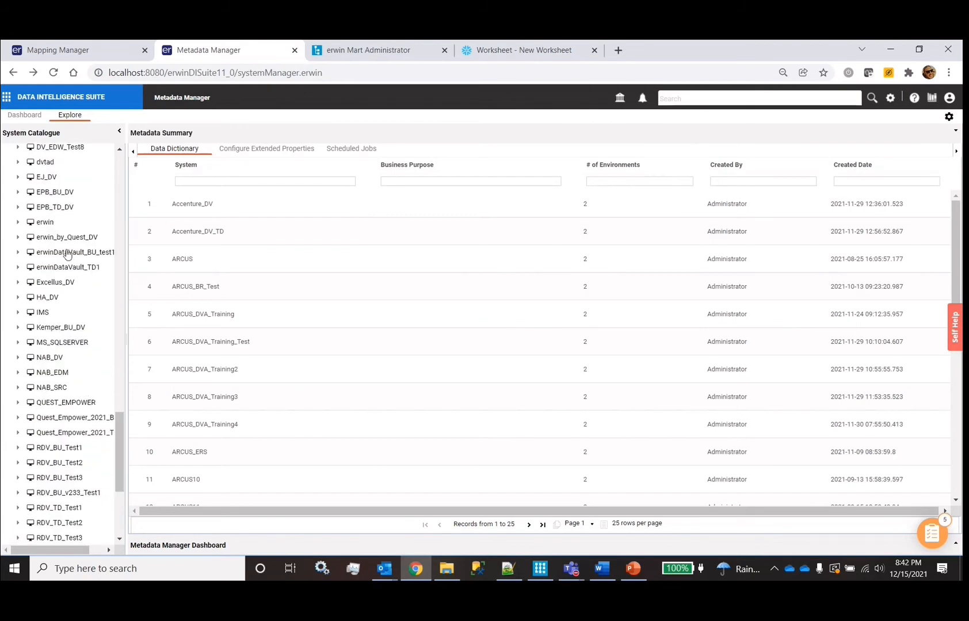
{"action": "scroll", "coordinate": [60, 341], "scroll_direction": "down", "scroll_amount": 2}
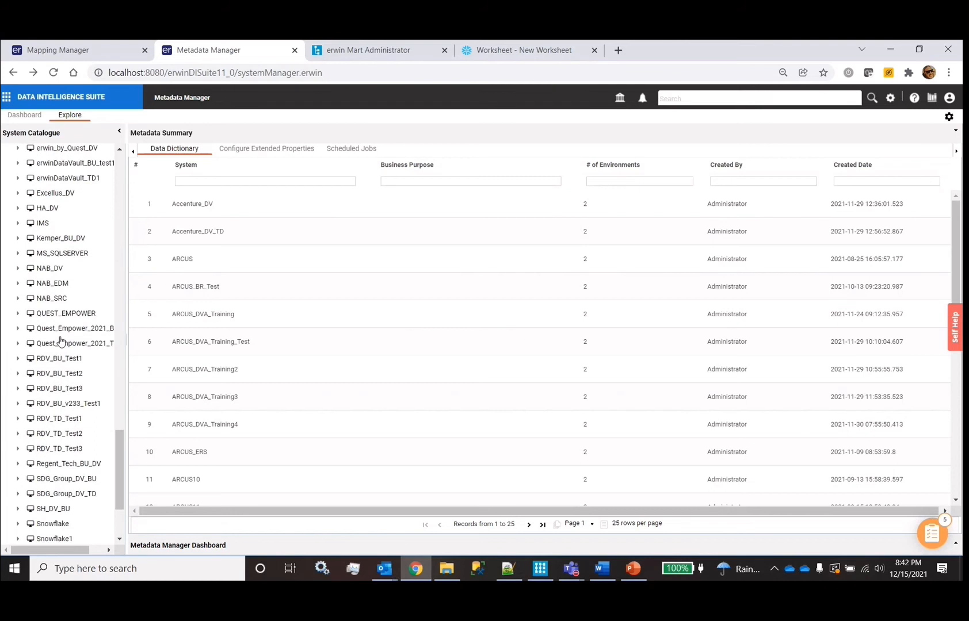
{"action": "scroll", "coordinate": [60, 342], "scroll_direction": "down", "scroll_amount": 1}
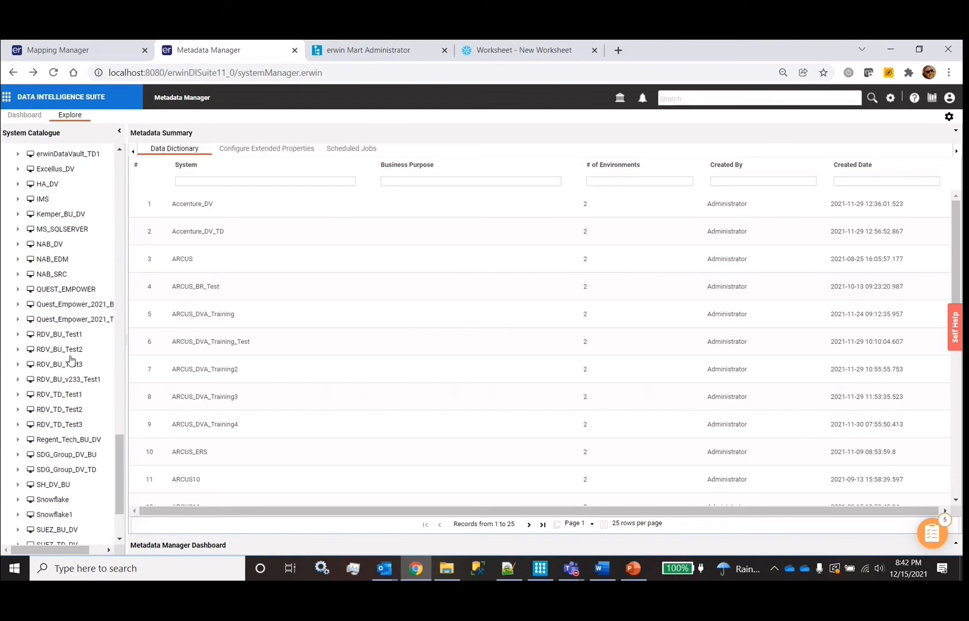
{"action": "scroll", "coordinate": [70, 360], "scroll_direction": "down", "scroll_amount": 3}
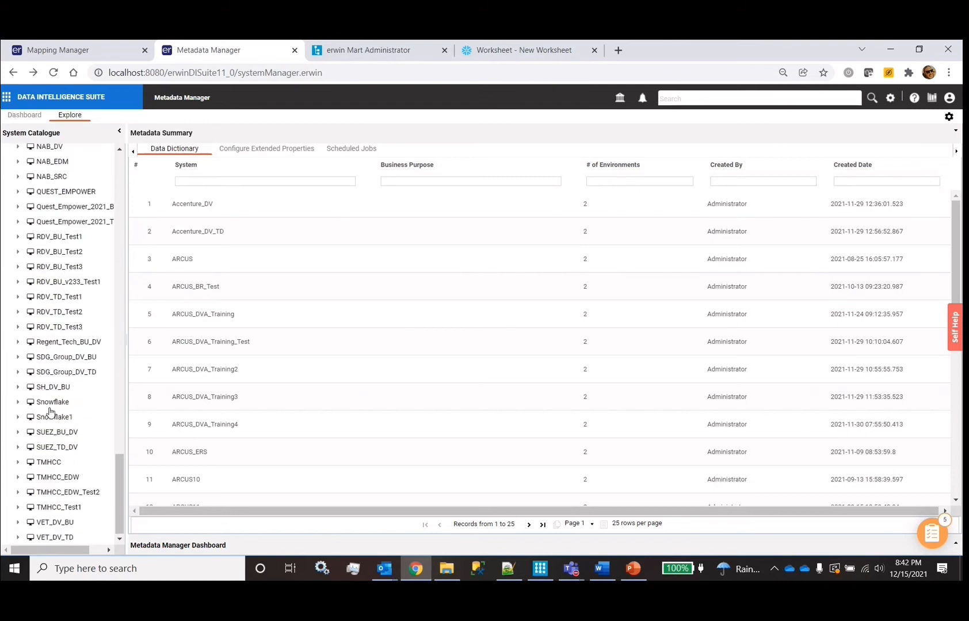
{"action": "left_click", "coordinate": [69, 343]}
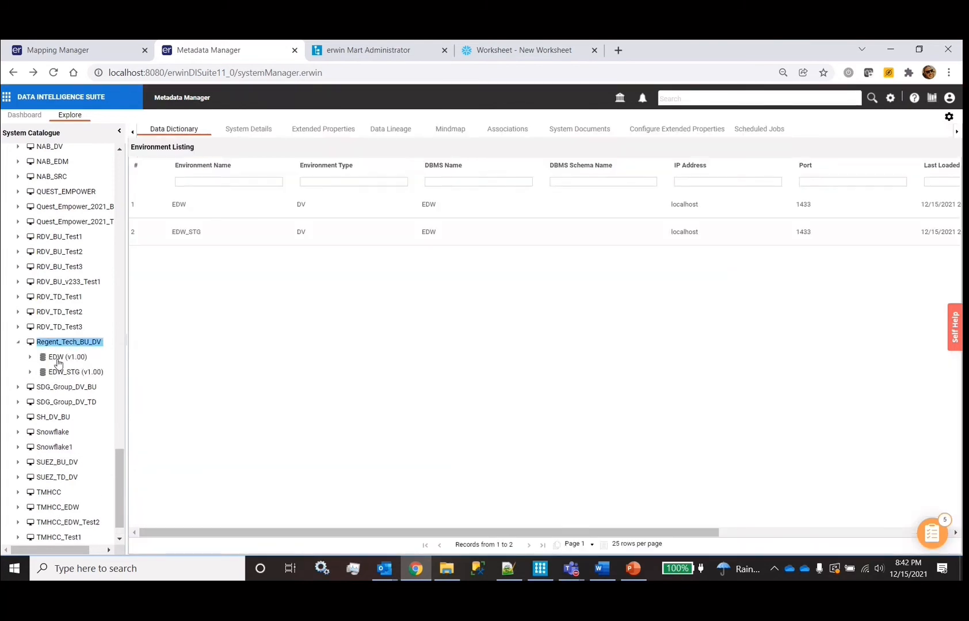
{"action": "right_click", "coordinate": [57, 363]}
{"action": "left_click", "coordinate": [92, 310]}
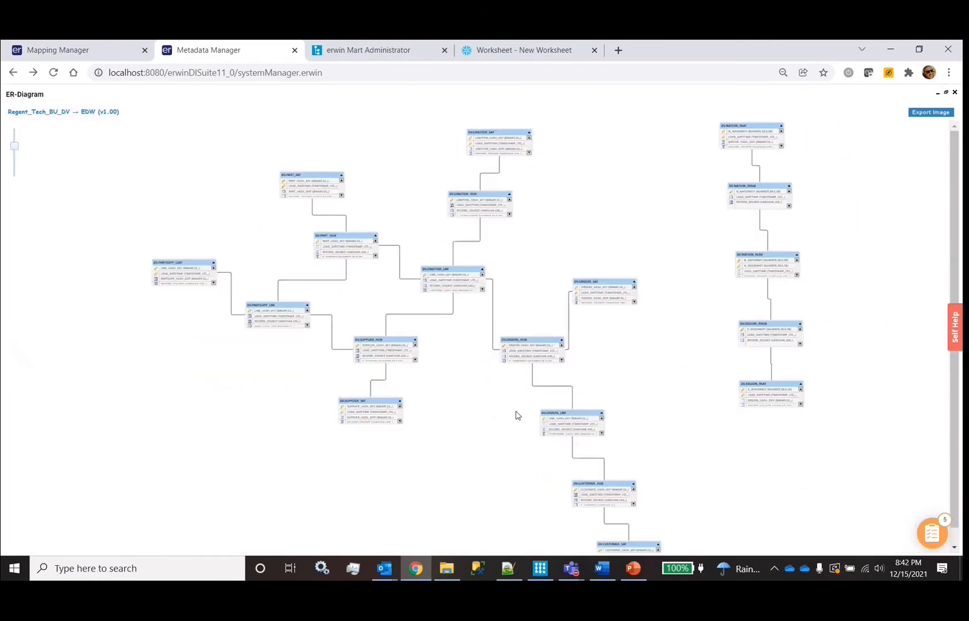
Enlarge DV.PARTSUPP_LSAT and DV.PART_HUB so more columns, including P_PARTKEY, show
{"action": "left_click", "coordinate": [186, 275]}
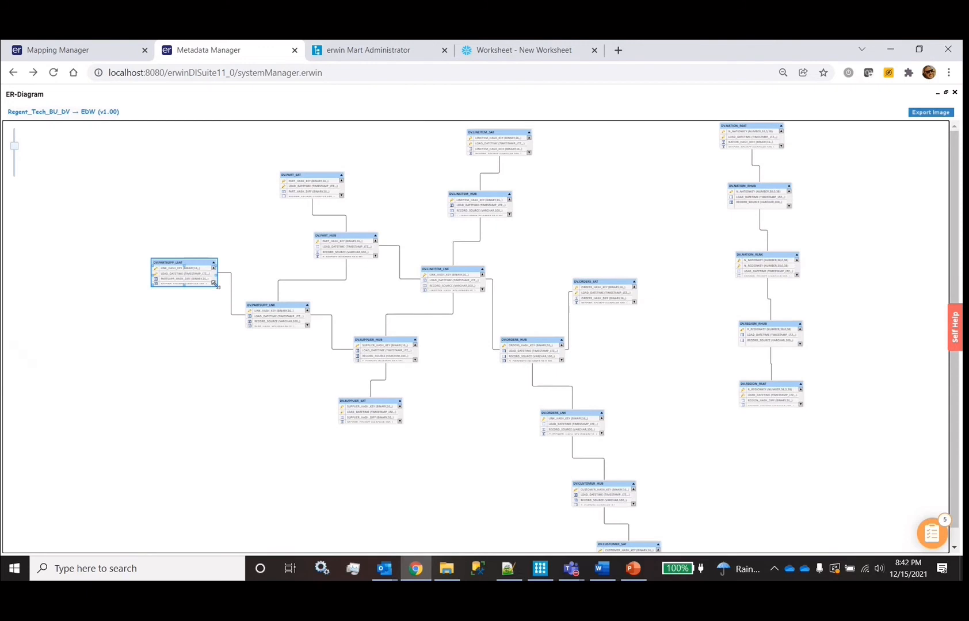
{"action": "left_click_drag", "start_coordinate": [215, 283], "coordinate": [247, 280]}
{"action": "left_click", "coordinate": [257, 318]}
{"action": "scroll", "coordinate": [352, 271], "scroll_direction": "up", "scroll_amount": 2}
{"action": "left_click", "coordinate": [291, 306]}
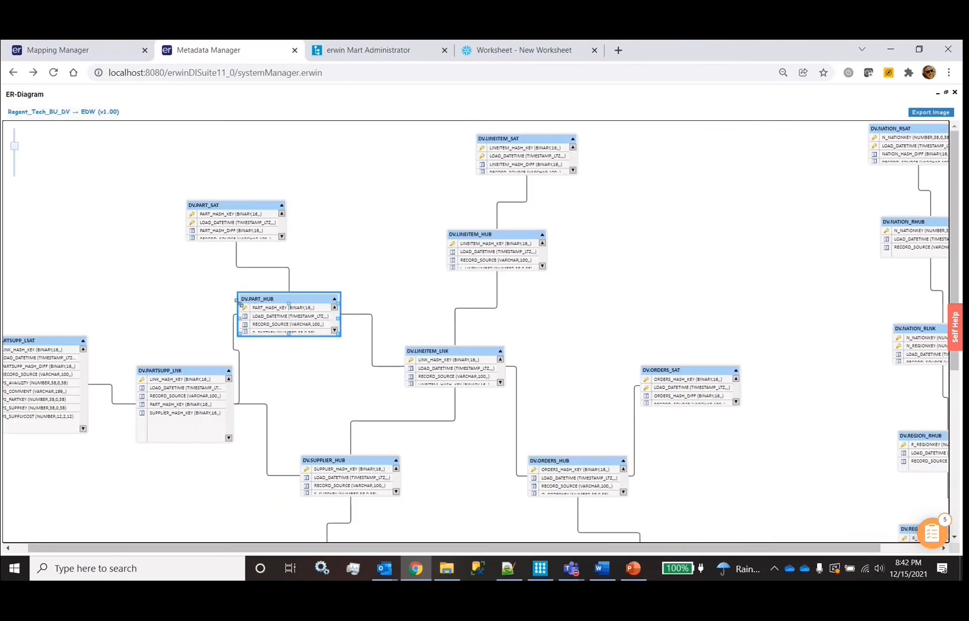
{"action": "left_click_drag", "start_coordinate": [237, 300], "coordinate": [233, 286]}
Enlarge DV.PART_SAT to list all its columns, then close the ER diagram
{"action": "left_click", "coordinate": [203, 239]}
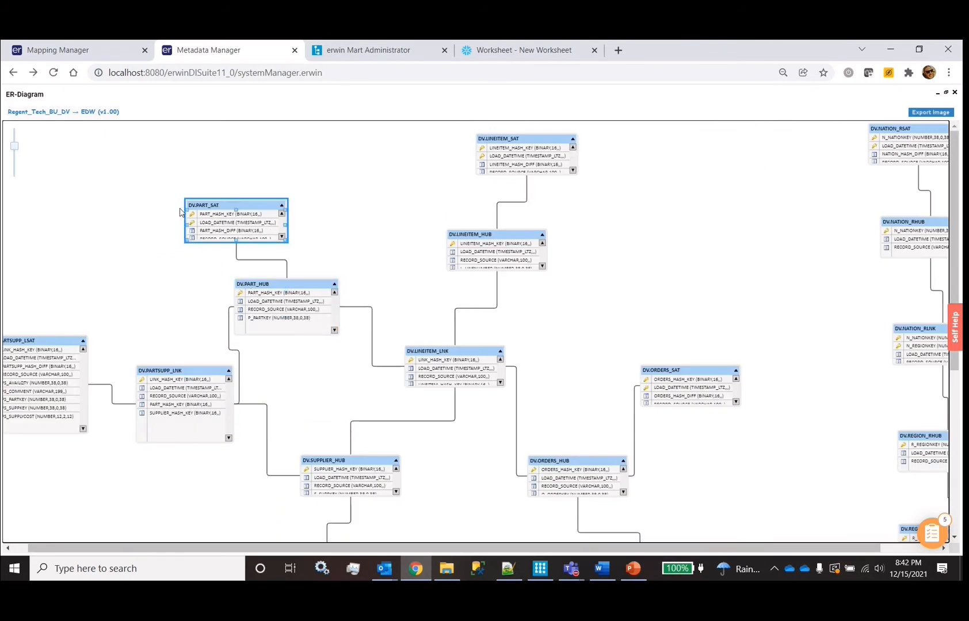
{"action": "left_click_drag", "start_coordinate": [185, 200], "coordinate": [172, 122]}
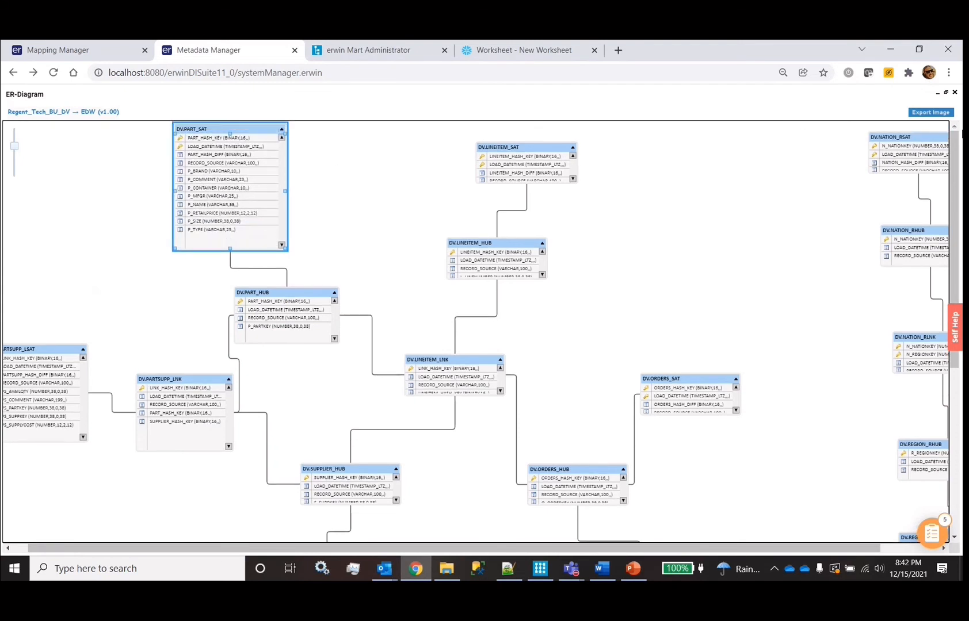
{"action": "left_click", "coordinate": [954, 92]}
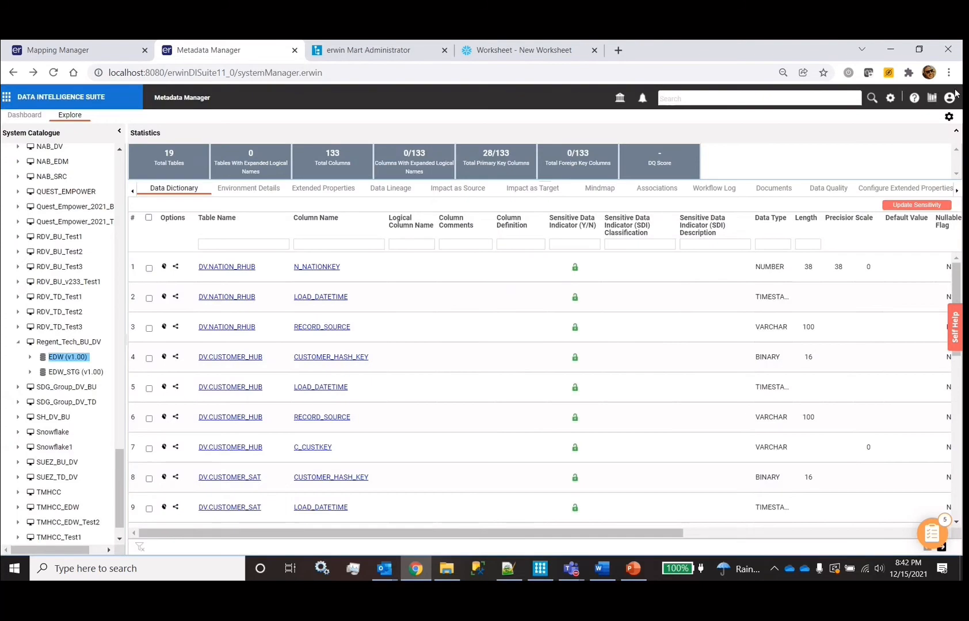
Check the Mapping Manager project list, then bring up erwin Data Modeler with EDM_v1.2.erwin
{"action": "right_click", "coordinate": [51, 362]}
{"action": "left_click", "coordinate": [69, 50]}
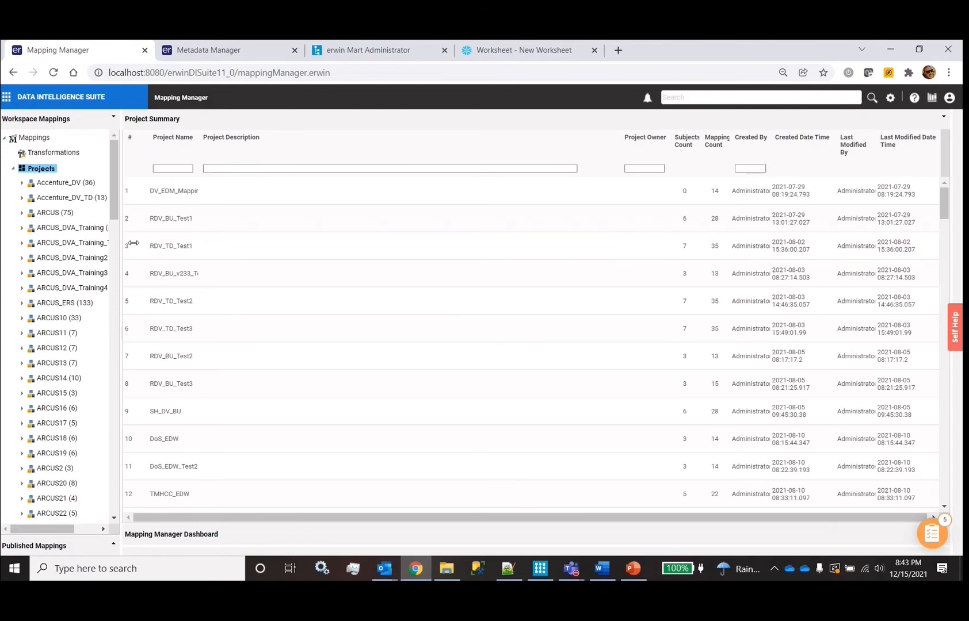
{"action": "left_click", "coordinate": [543, 574]}
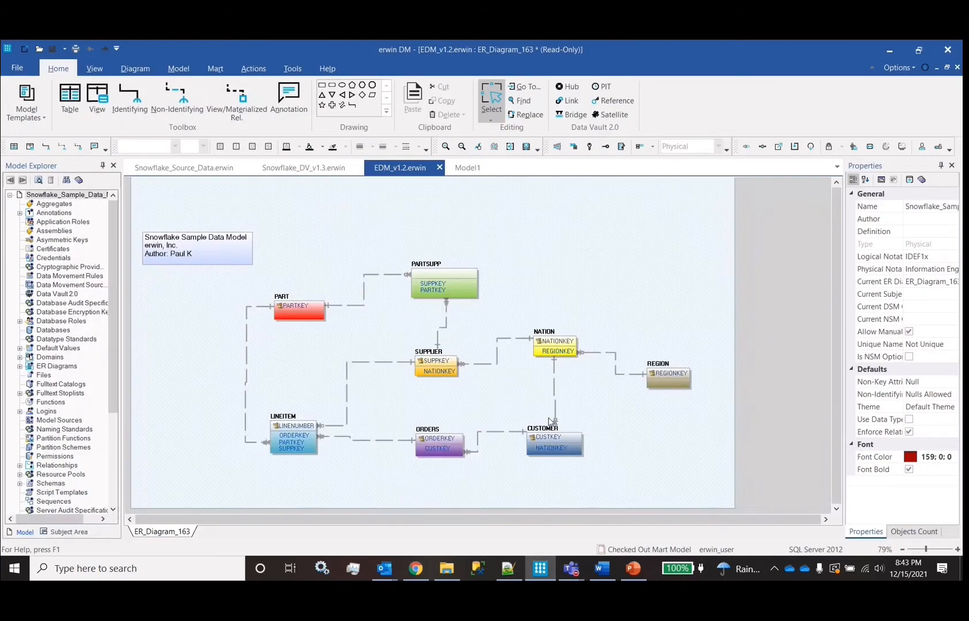
Review the Snowflake source model and the PART entity's PARTKEY attribute in EDM_v1.2, then switch to File Explorer
{"action": "left_click", "coordinate": [169, 172]}
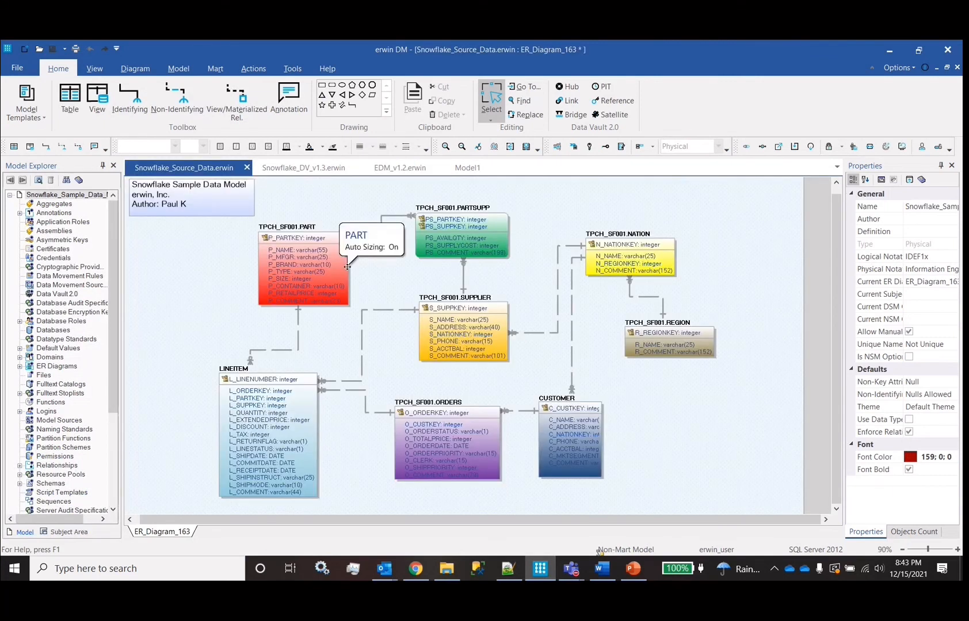
{"action": "left_click", "coordinate": [413, 168]}
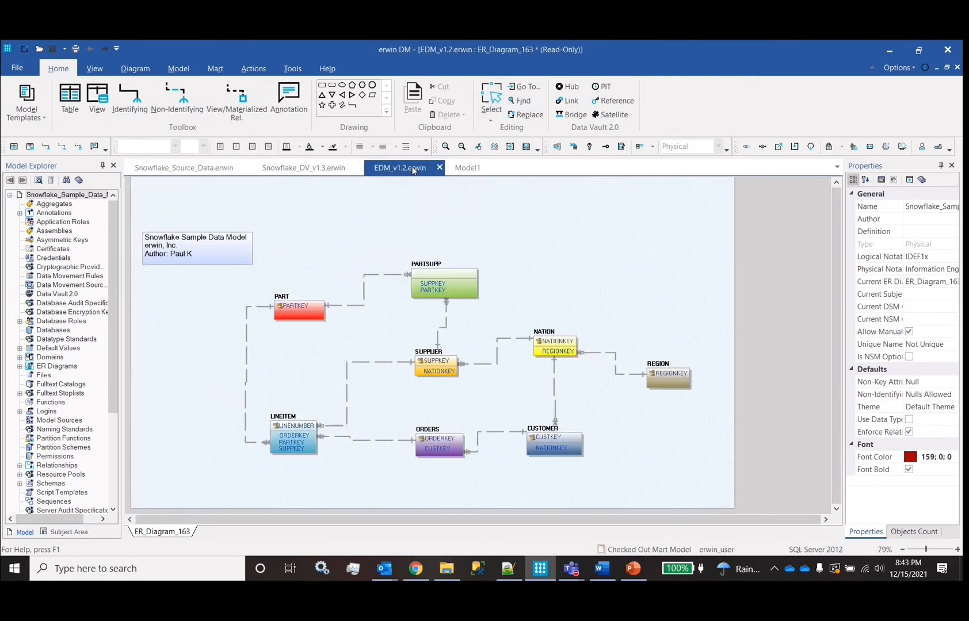
{"action": "left_click", "coordinate": [285, 302]}
{"action": "left_click", "coordinate": [310, 312]}
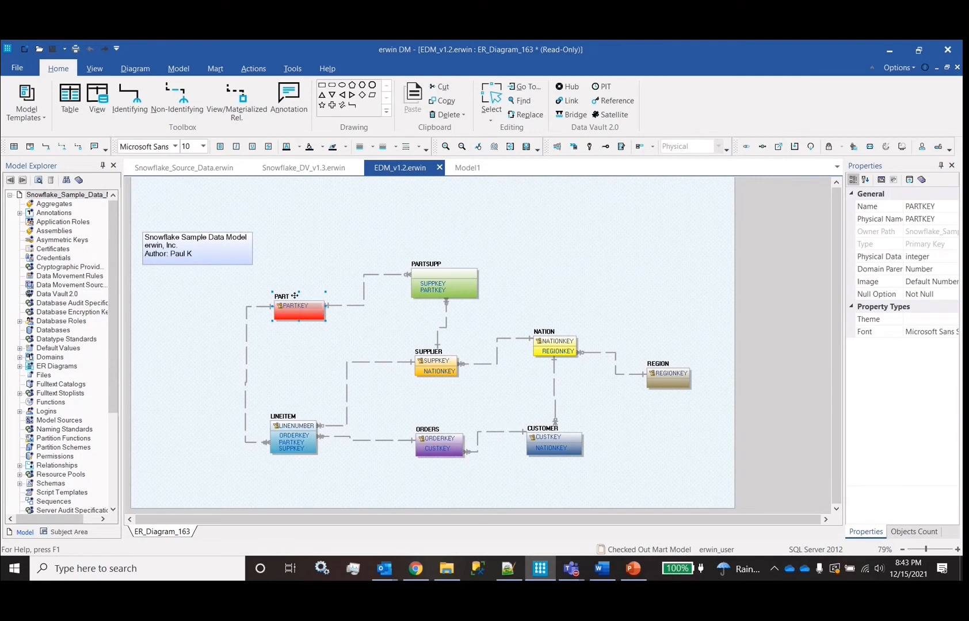
{"action": "left_click", "coordinate": [453, 573]}
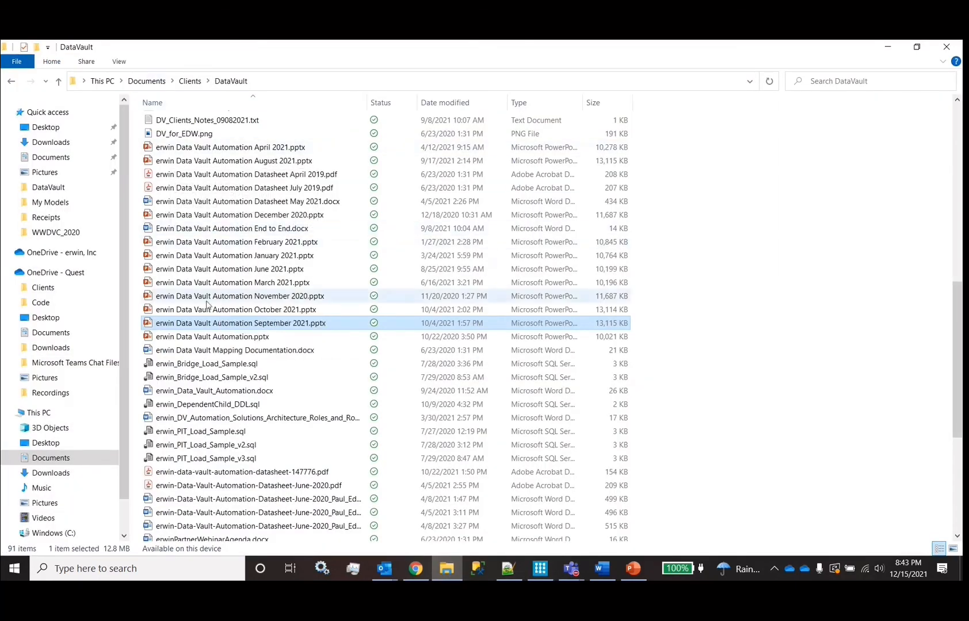
Open RapidDataVault_TopDown_User_Guide.pdf in Acrobat Reader from the DataVaultUserGuides folder
{"action": "scroll", "coordinate": [218, 160], "scroll_direction": "up", "scroll_amount": 12}
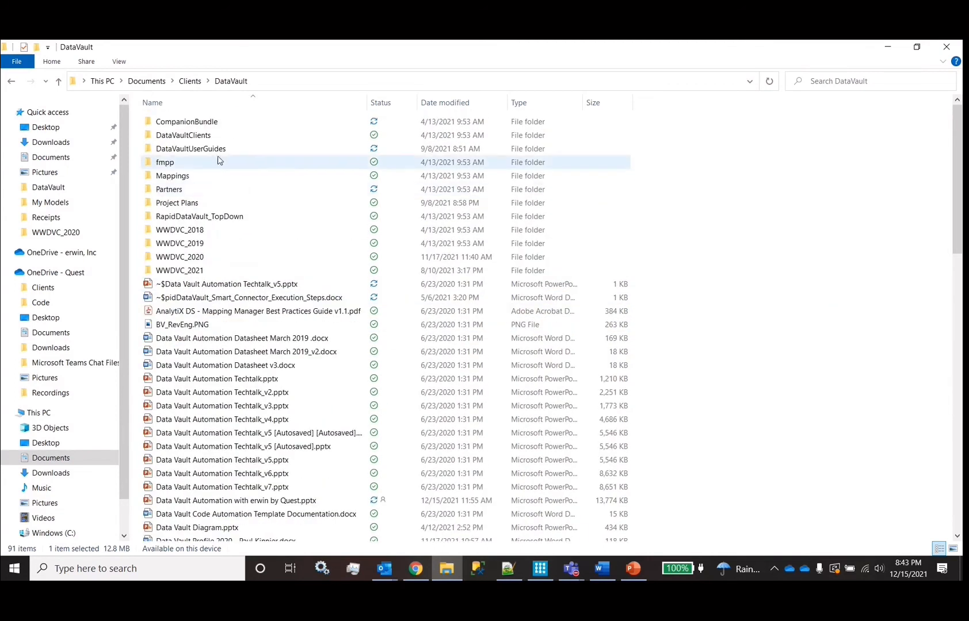
{"action": "double_click", "coordinate": [226, 150]}
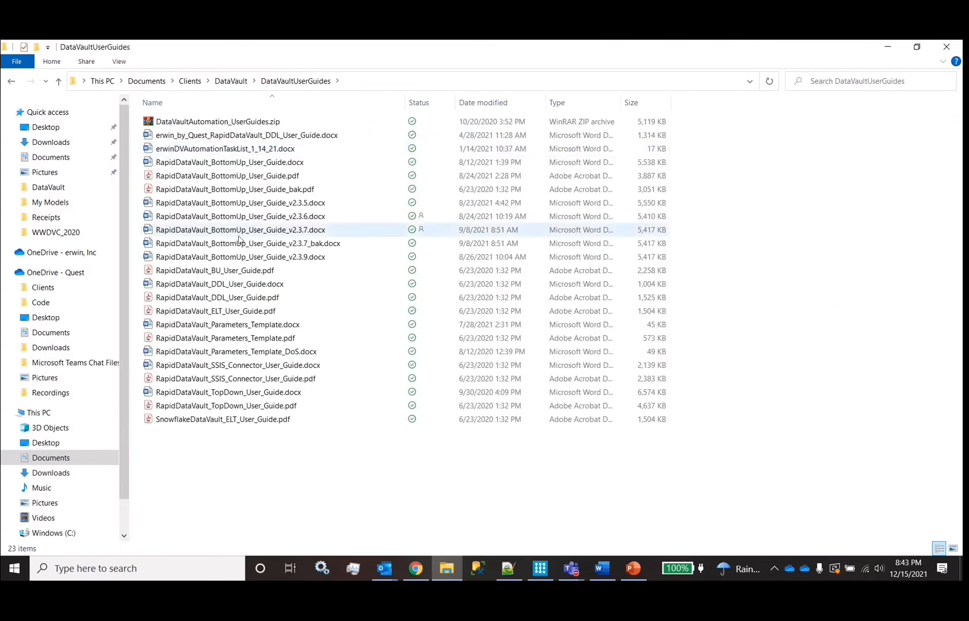
{"action": "left_click", "coordinate": [243, 408]}
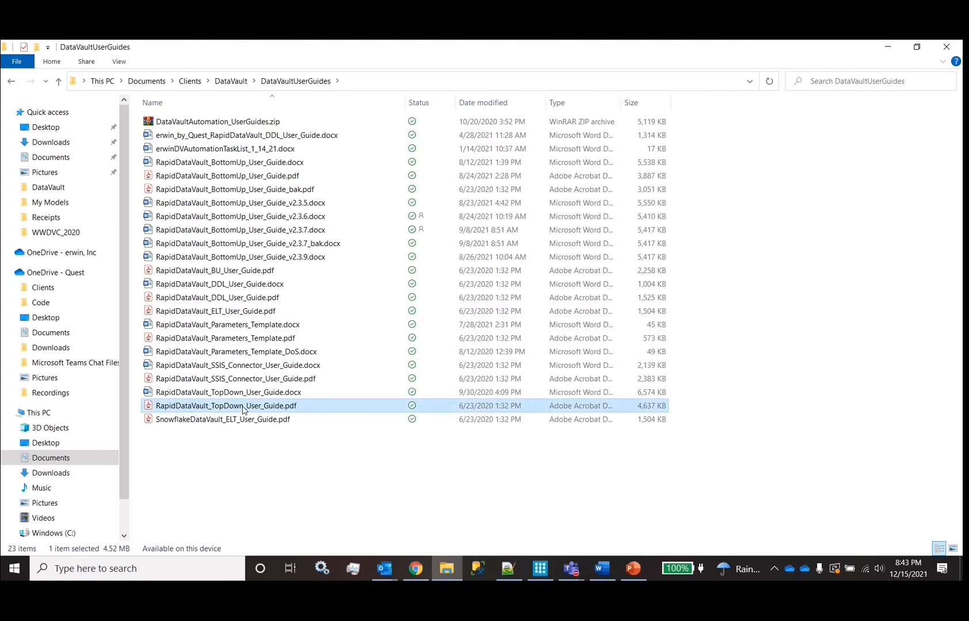
{"action": "double_click", "coordinate": [243, 408]}
{"action": "scroll", "coordinate": [353, 426], "scroll_direction": "down", "scroll_amount": 5}
Highlight the Designing the Enterprise Data Model, Metadata Tagging Options and Mapping Structure Default Behavior contents entries
{"action": "scroll", "coordinate": [352, 426], "scroll_direction": "up", "scroll_amount": 1}
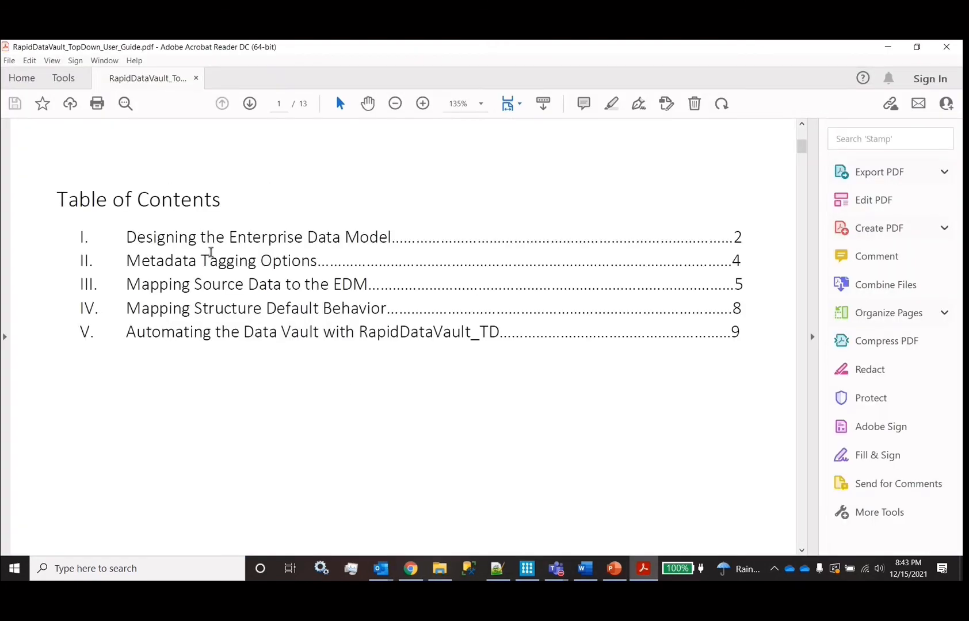
{"action": "left_click_drag", "start_coordinate": [416, 236], "coordinate": [165, 256]}
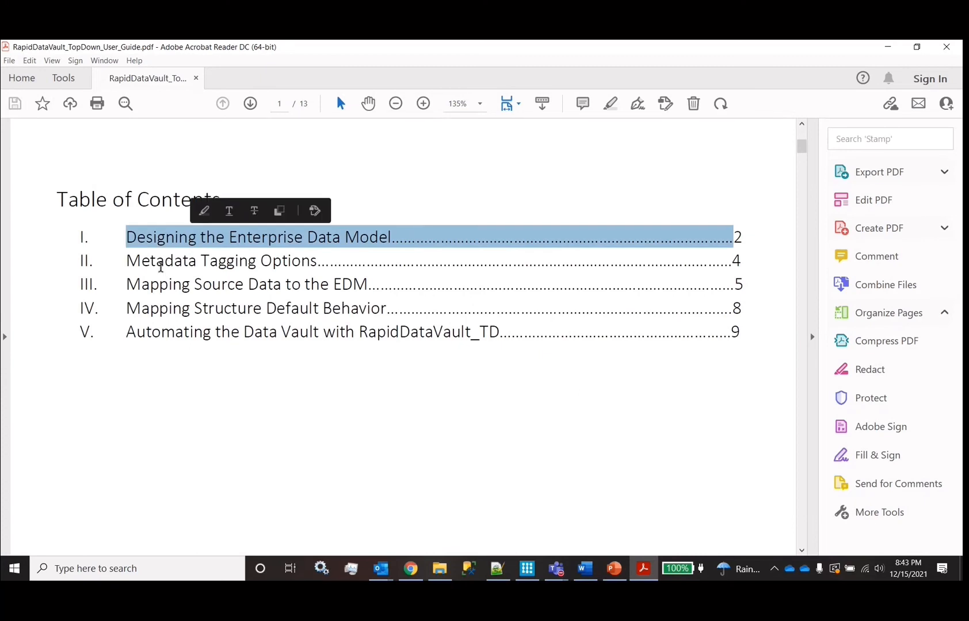
{"action": "triple_click", "coordinate": [190, 260]}
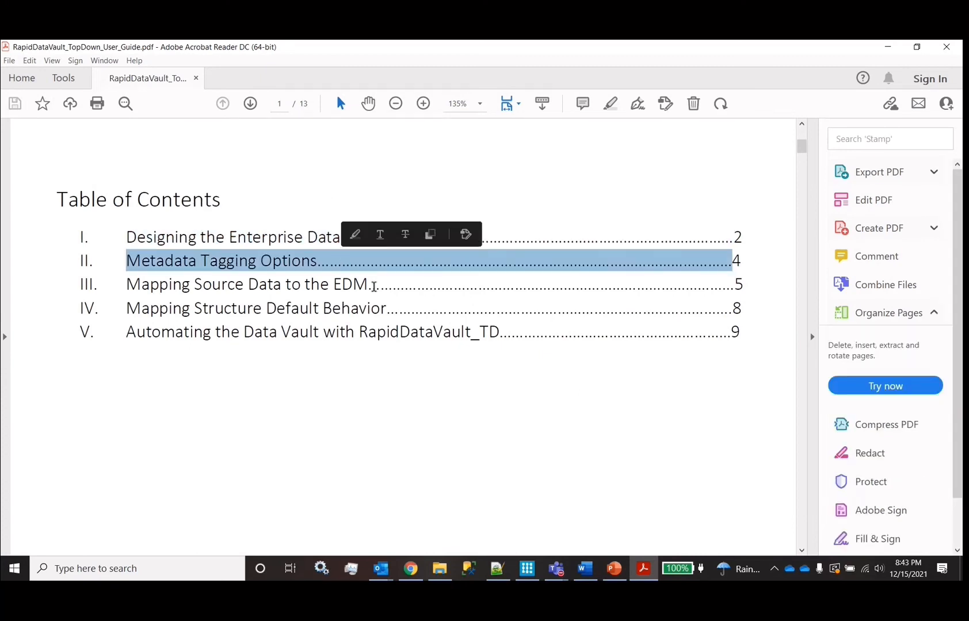
{"action": "left_click_drag", "start_coordinate": [374, 286], "coordinate": [410, 315]}
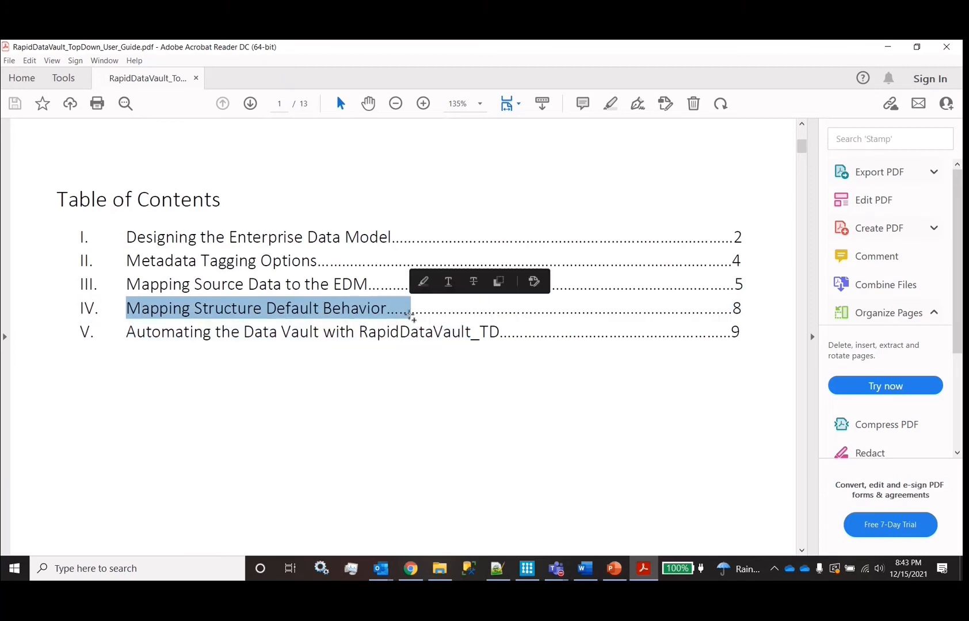
Scroll through page 2 down to the Condition 2: Link Hub Satellite section
{"action": "scroll", "coordinate": [425, 450], "scroll_direction": "down", "scroll_amount": 10}
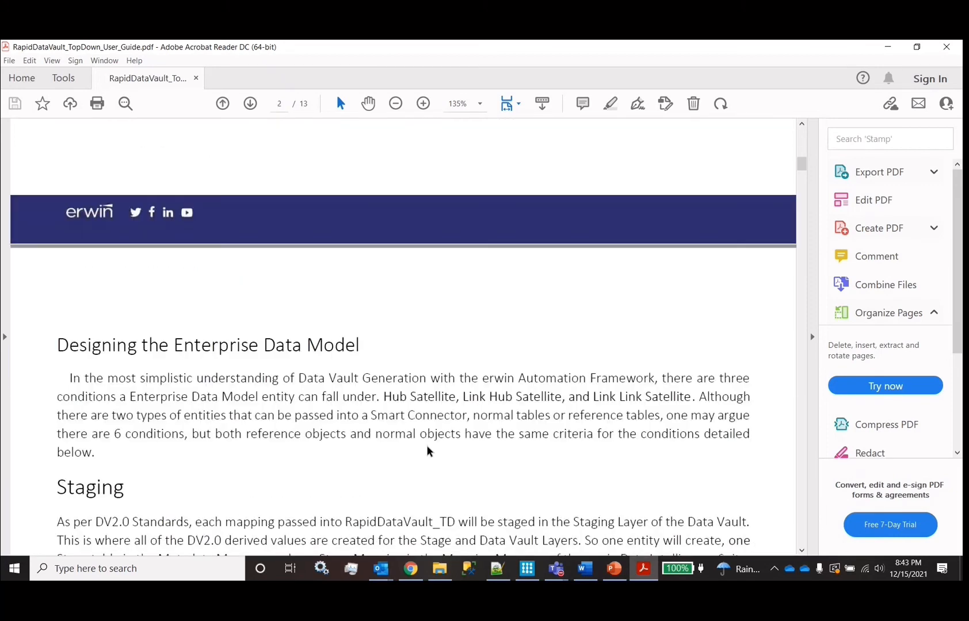
{"action": "scroll", "coordinate": [426, 449], "scroll_direction": "down", "scroll_amount": 3}
{"action": "scroll", "coordinate": [322, 295], "scroll_direction": "down", "scroll_amount": 5}
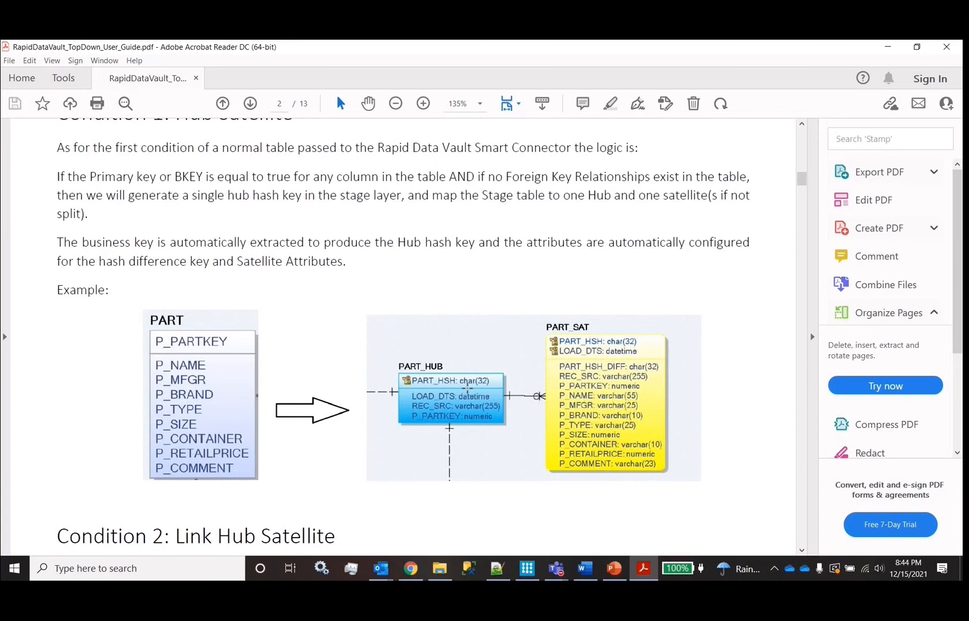
{"action": "scroll", "coordinate": [467, 389], "scroll_direction": "down", "scroll_amount": 8}
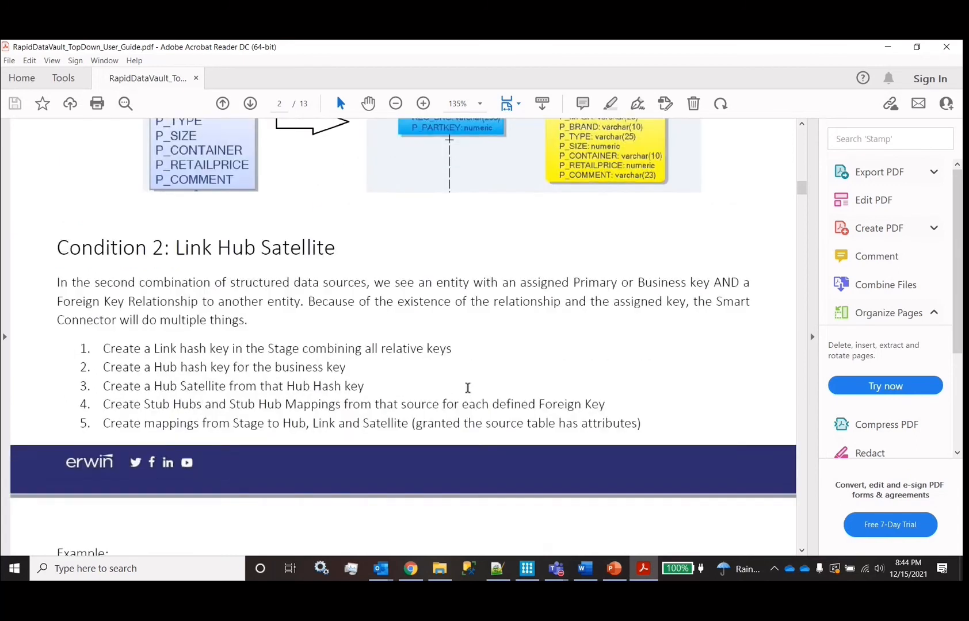
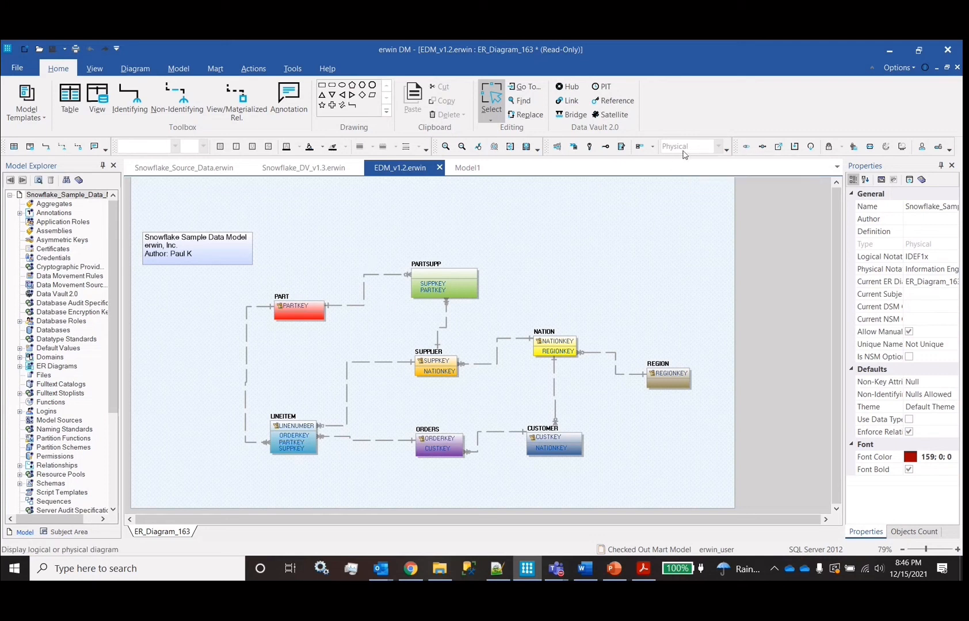
Review the PARTKEY column properties of the PART table in erwin Data Modeler
{"action": "left_click", "coordinate": [294, 304]}
{"action": "right_click", "coordinate": [296, 306]}
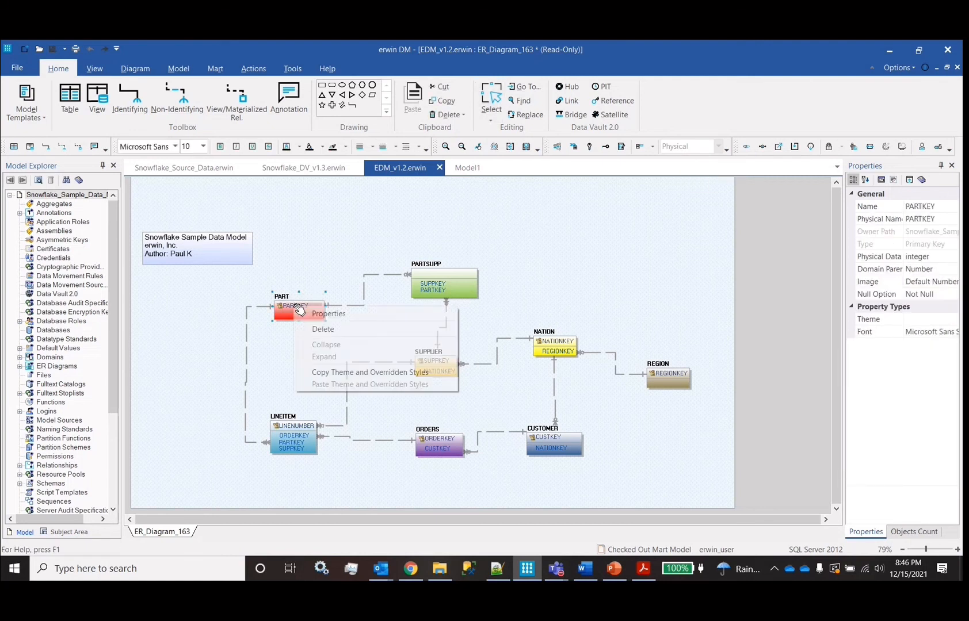
{"action": "left_click", "coordinate": [329, 313]}
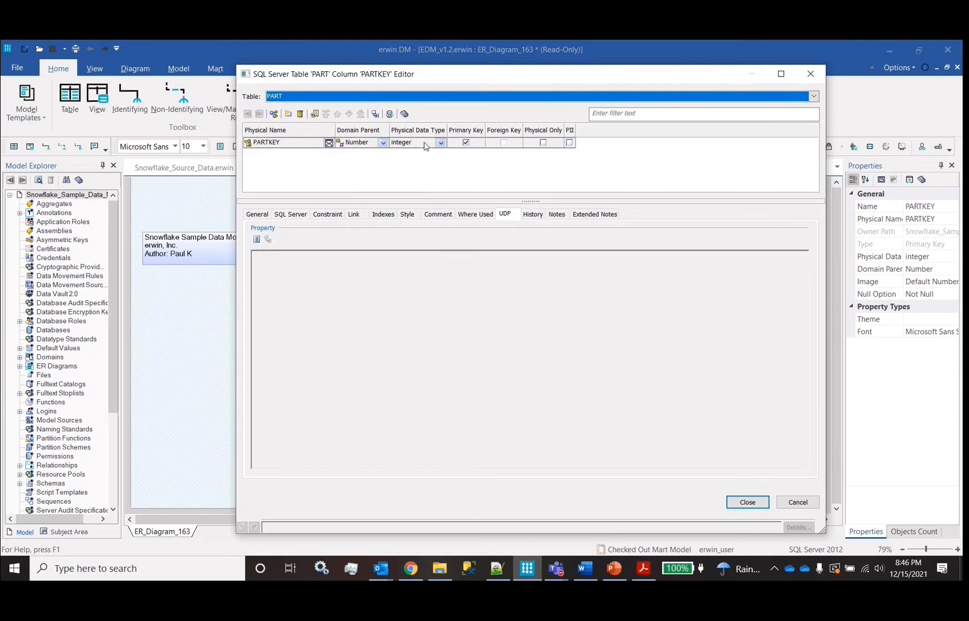
{"action": "left_click", "coordinate": [753, 509]}
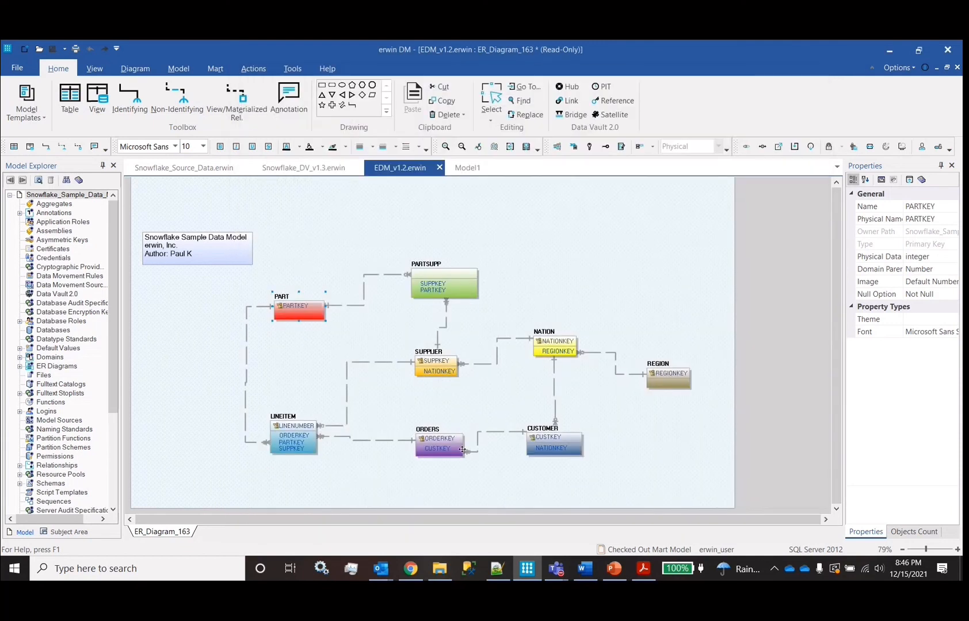
Deselect the PART table, show the Mart actions, then switch to the browser
{"action": "left_click", "coordinate": [506, 388]}
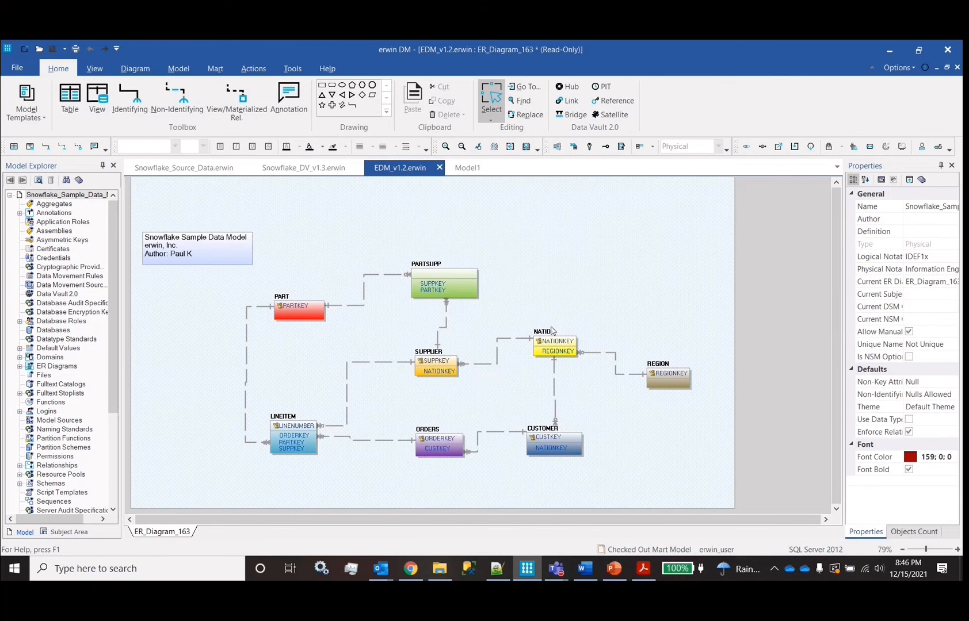
{"action": "left_click", "coordinate": [215, 70]}
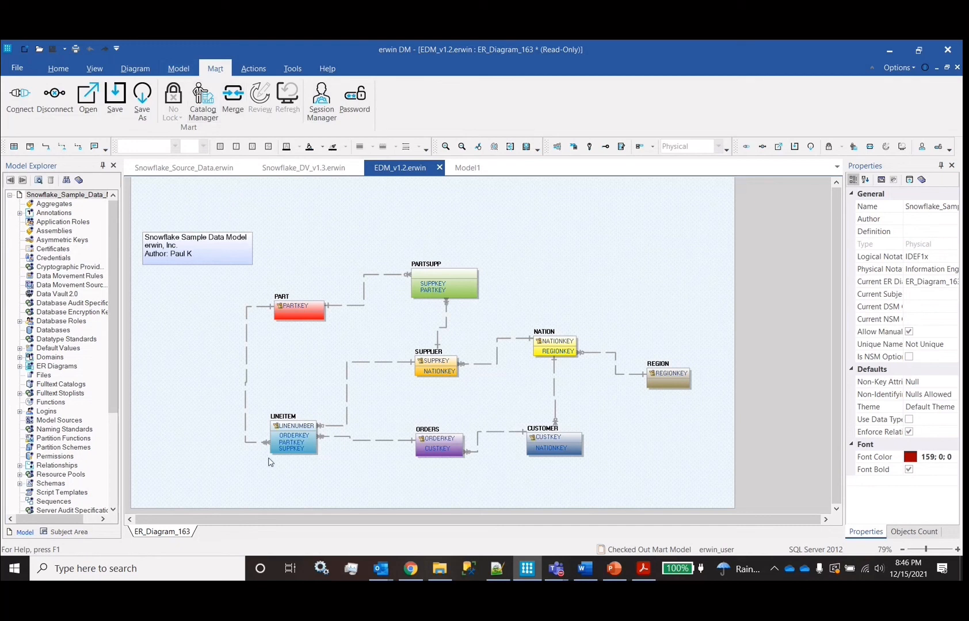
{"action": "left_click", "coordinate": [411, 567]}
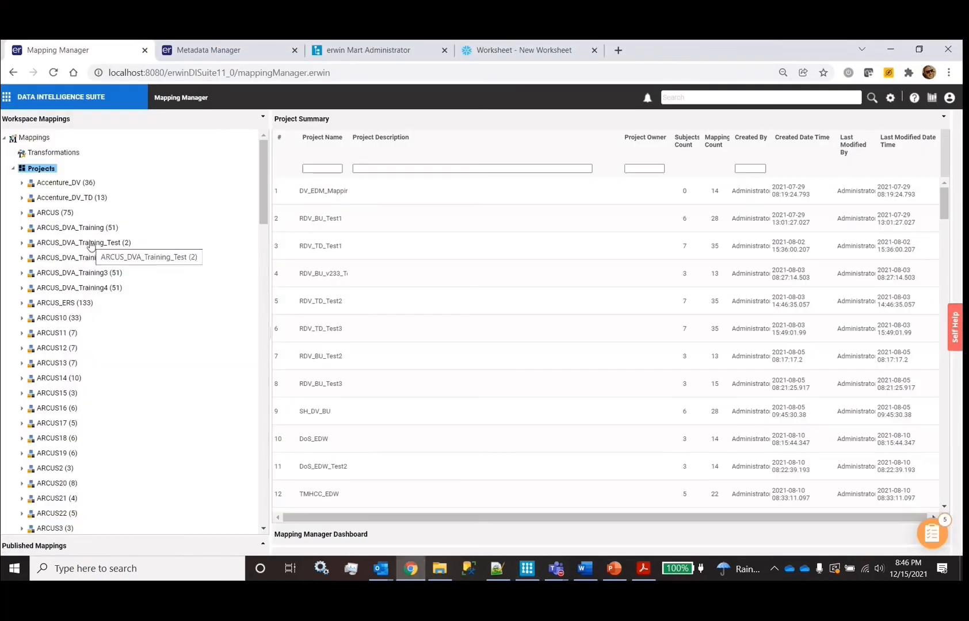
Reopen Mapping Manager from the module list and scroll the Workspace Mappings tree
{"action": "left_click", "coordinate": [7, 98]}
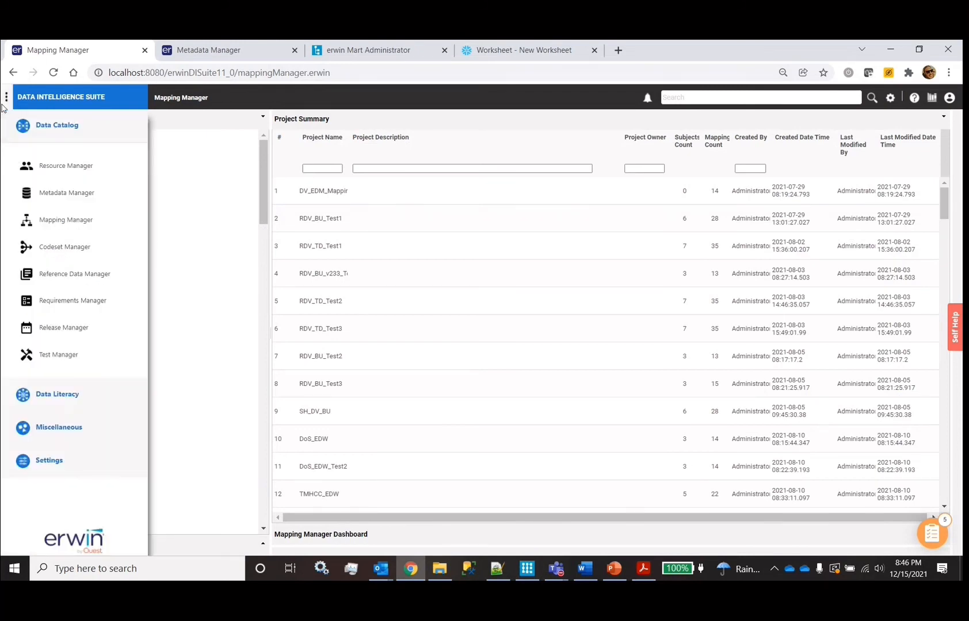
{"action": "left_click", "coordinate": [64, 225]}
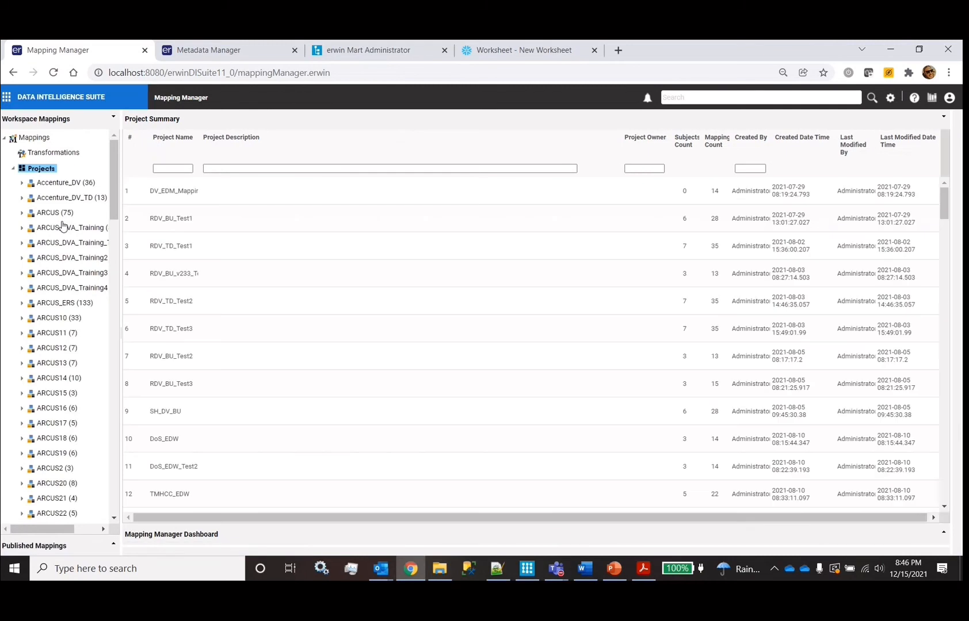
{"action": "scroll", "coordinate": [62, 224], "scroll_direction": "down", "scroll_amount": 10}
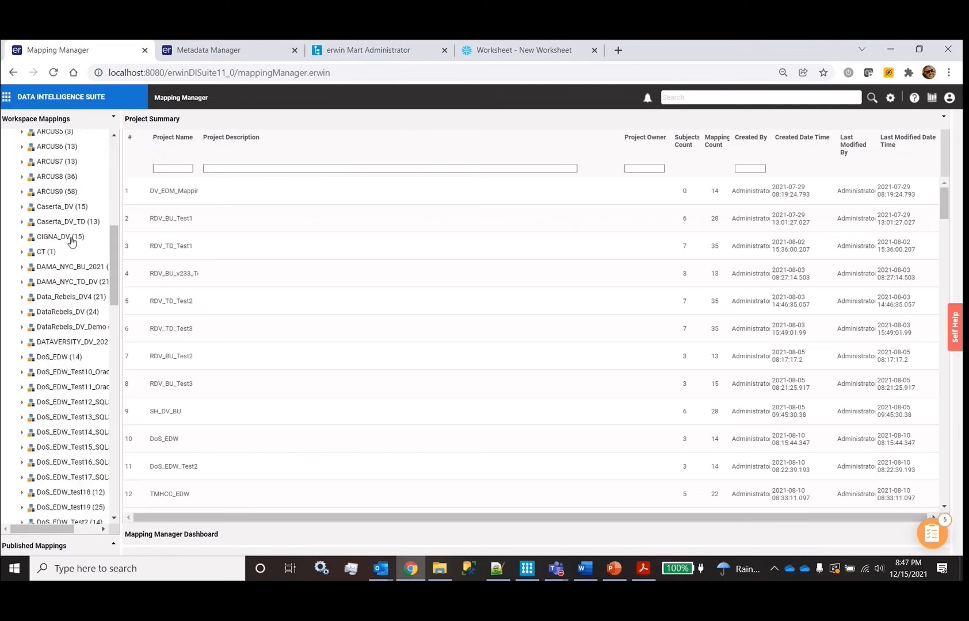
{"action": "scroll", "coordinate": [46, 286], "scroll_direction": "down", "scroll_amount": 10}
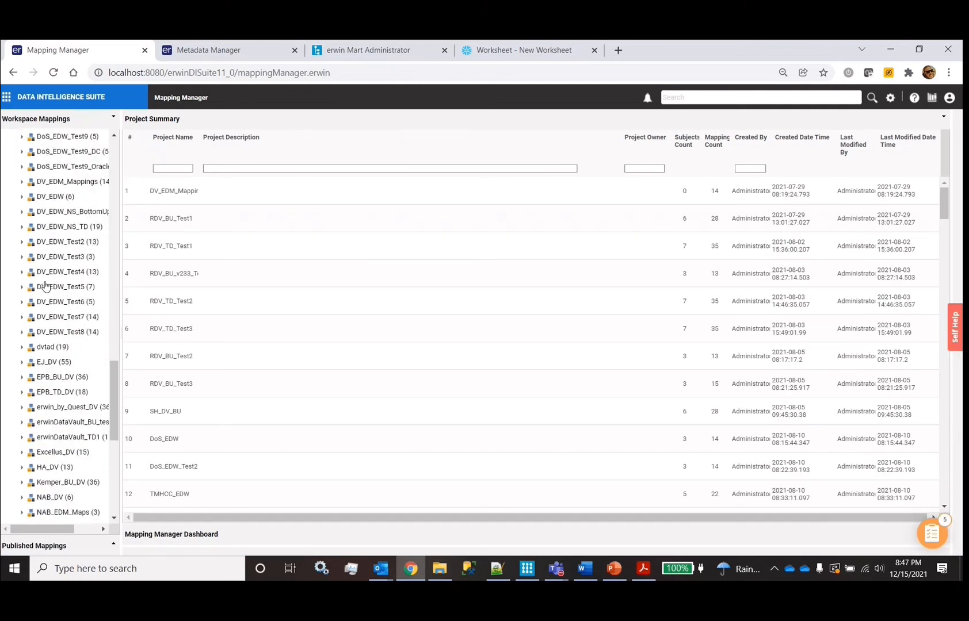
{"action": "scroll", "coordinate": [69, 317], "scroll_direction": "down", "scroll_amount": 1}
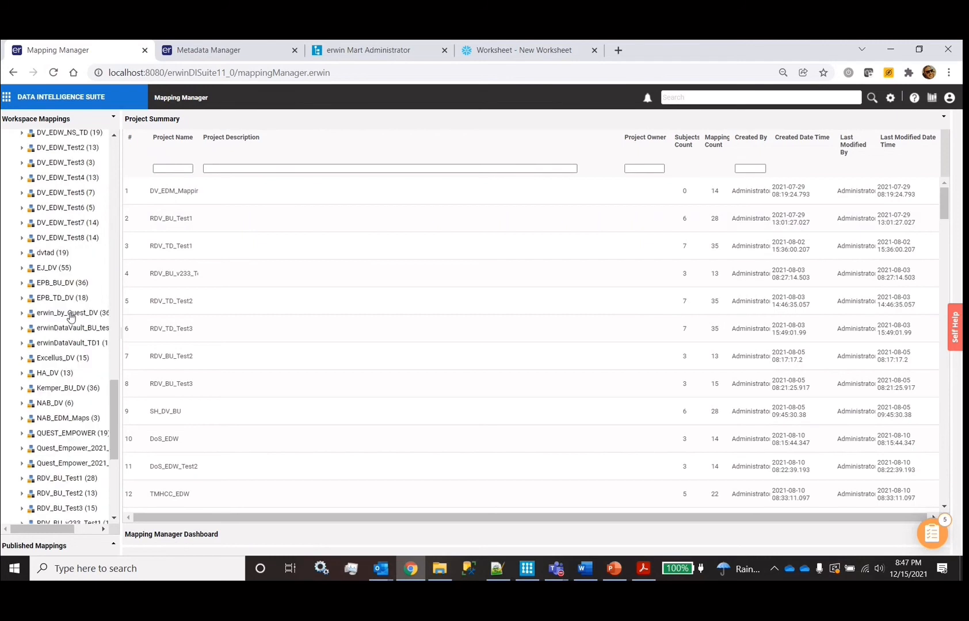
{"action": "scroll", "coordinate": [69, 317], "scroll_direction": "right", "scroll_amount": 2}
{"action": "scroll", "coordinate": [70, 316], "scroll_direction": "left", "scroll_amount": 2}
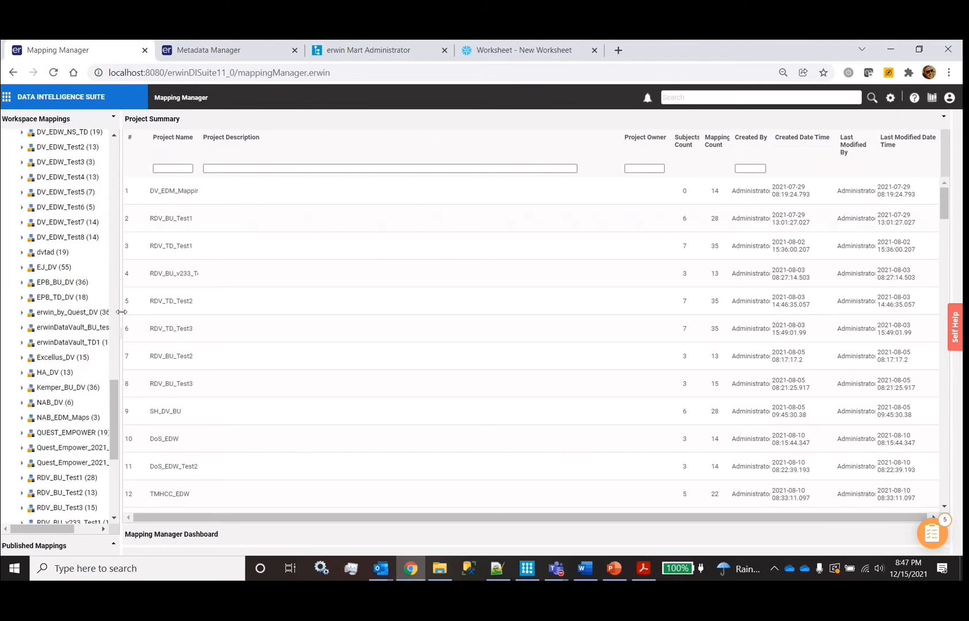
Widen the workspace project panel and scroll through the mapping projects
{"action": "left_click_drag", "start_coordinate": [121, 313], "coordinate": [240, 296]}
{"action": "scroll", "coordinate": [115, 385], "scroll_direction": "down", "scroll_amount": 5}
{"action": "scroll", "coordinate": [134, 389], "scroll_direction": "down", "scroll_amount": 1}
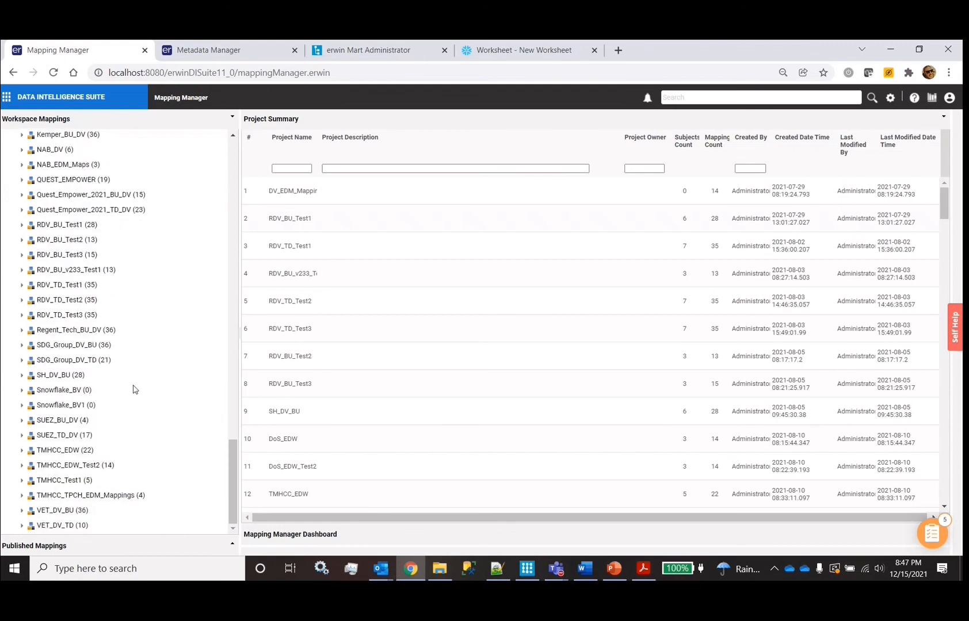
{"action": "scroll", "coordinate": [98, 318], "scroll_direction": "up", "scroll_amount": 4}
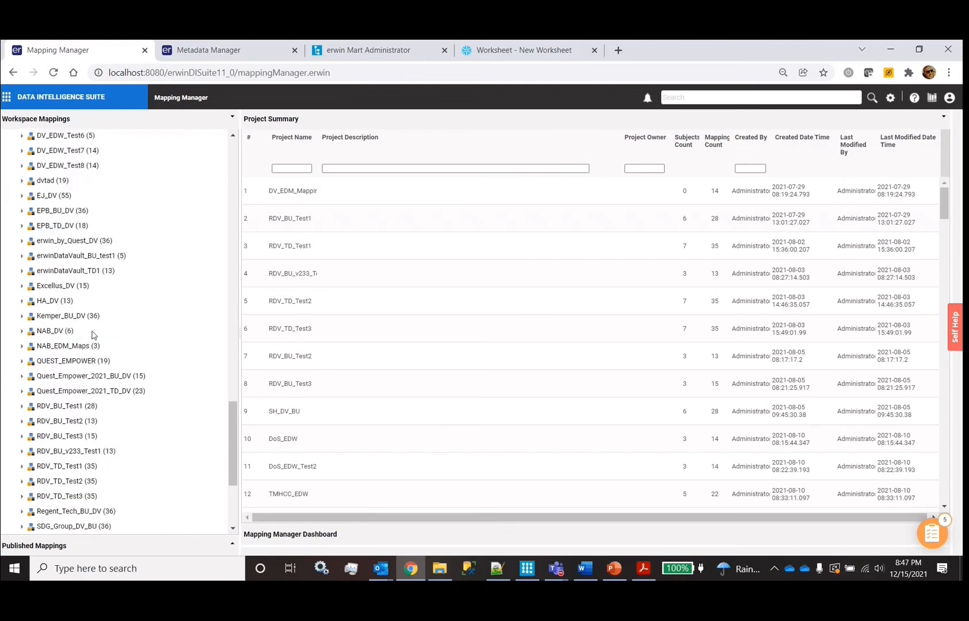
{"action": "scroll", "coordinate": [94, 339], "scroll_direction": "up", "scroll_amount": 2}
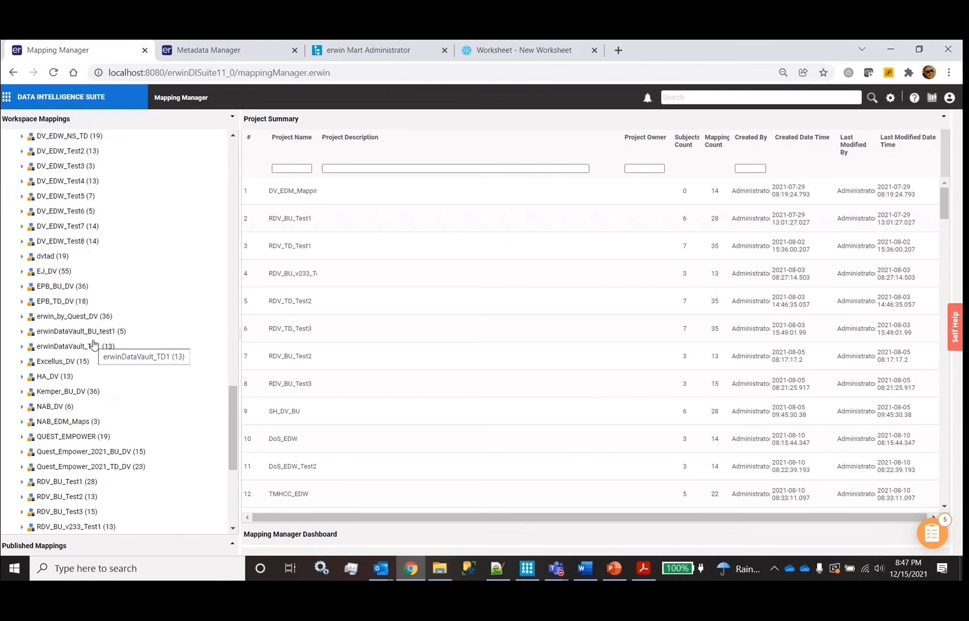
{"action": "scroll", "coordinate": [102, 388], "scroll_direction": "up", "scroll_amount": 3}
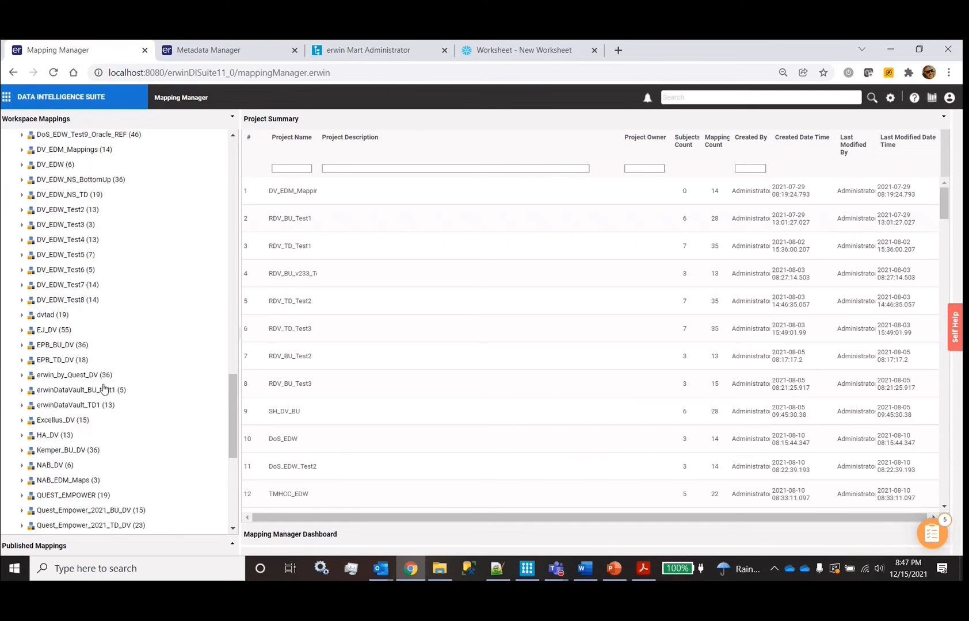
{"action": "scroll", "coordinate": [104, 390], "scroll_direction": "up", "scroll_amount": 3}
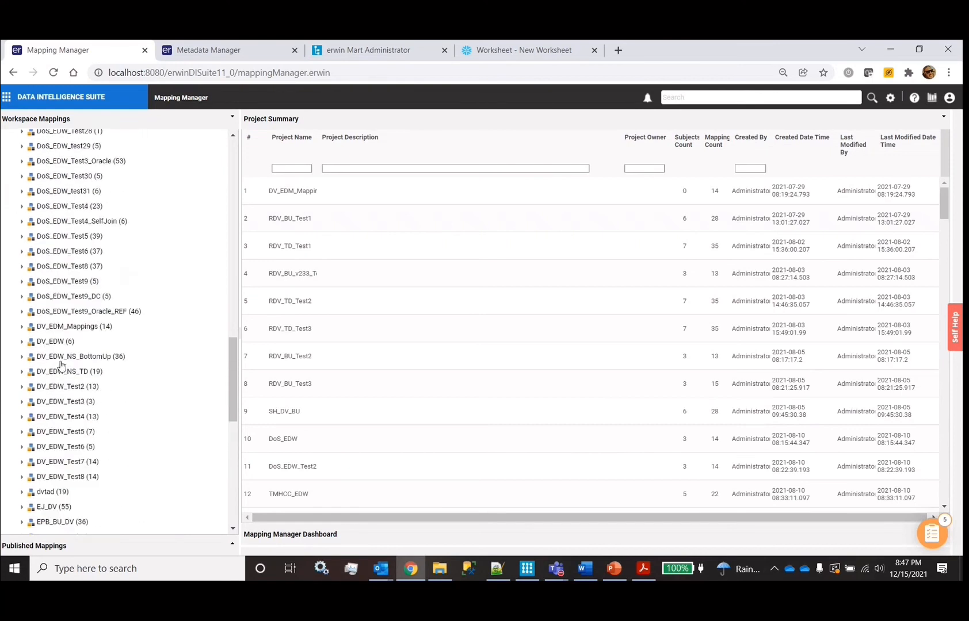
Open DV_EDM_Mappings and view the CUSTOMER, CUSTOMER_1 and Customer_TPCH mapping diagrams
{"action": "left_click", "coordinate": [61, 327]}
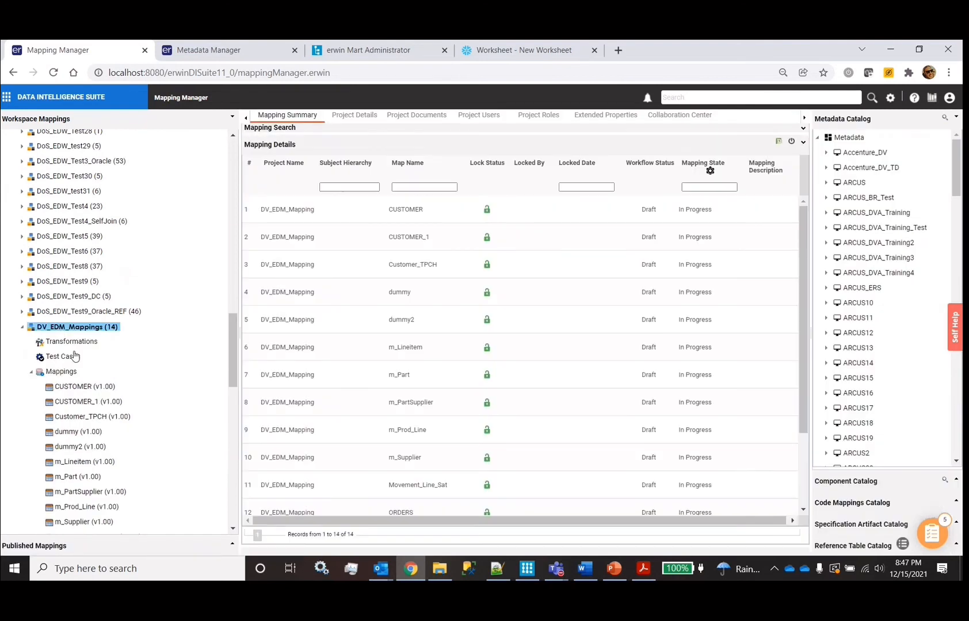
{"action": "left_click", "coordinate": [81, 388]}
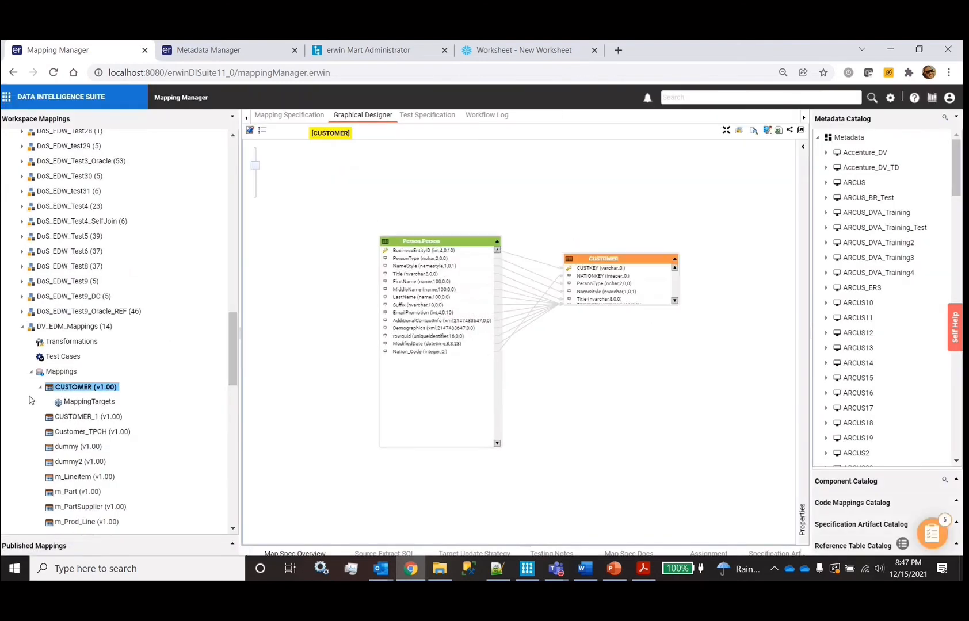
{"action": "left_click", "coordinate": [86, 417]}
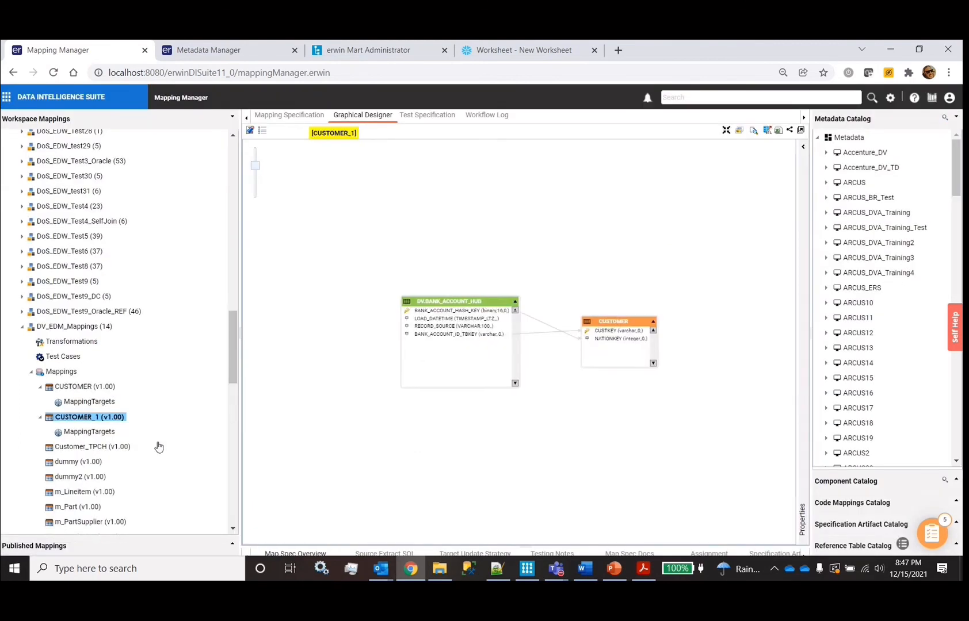
{"action": "left_click", "coordinate": [159, 447]}
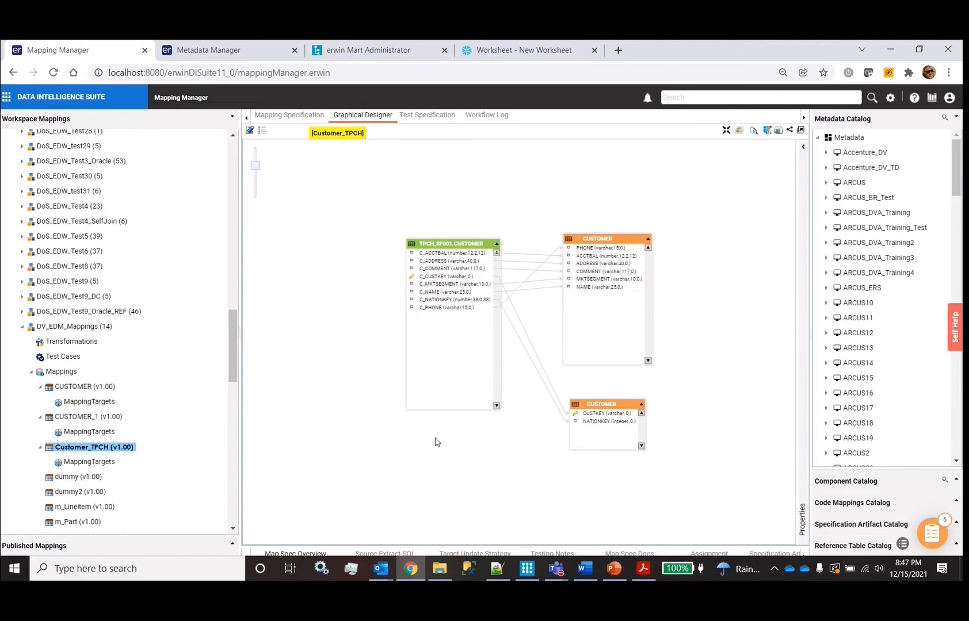
{"action": "left_click", "coordinate": [68, 387]}
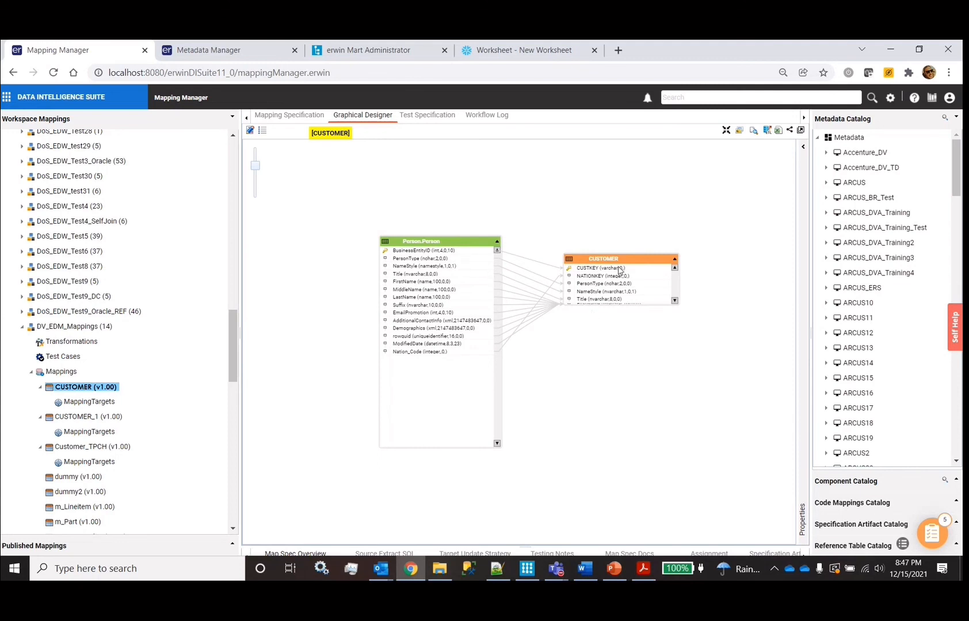
{"action": "right_click", "coordinate": [68, 332]}
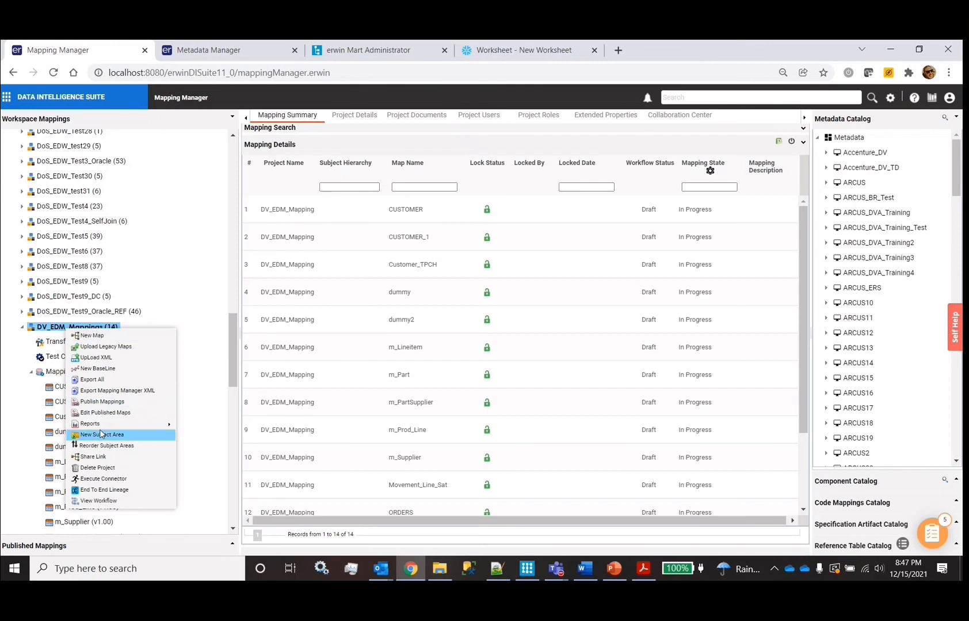
Start a new mapping named sample with source and target metadata syncing enabled
{"action": "left_click", "coordinate": [109, 340]}
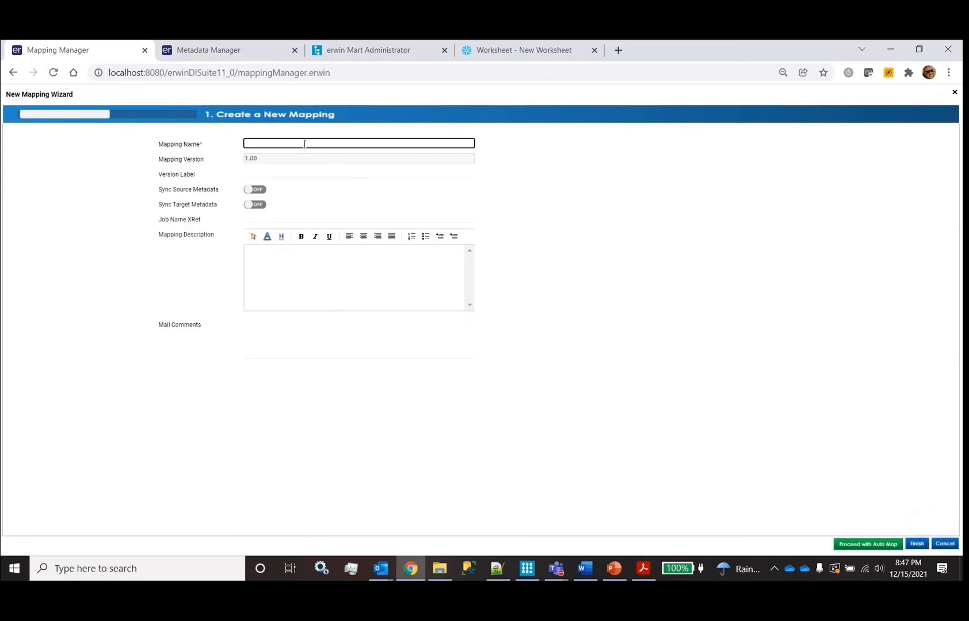
{"action": "type", "text": "sample"}
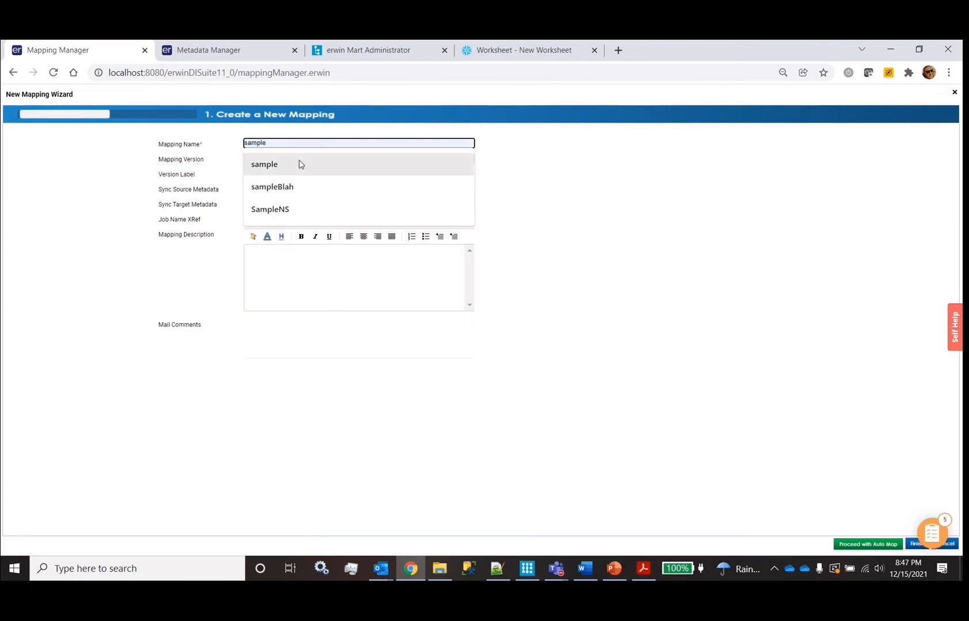
{"action": "left_click", "coordinate": [299, 163]}
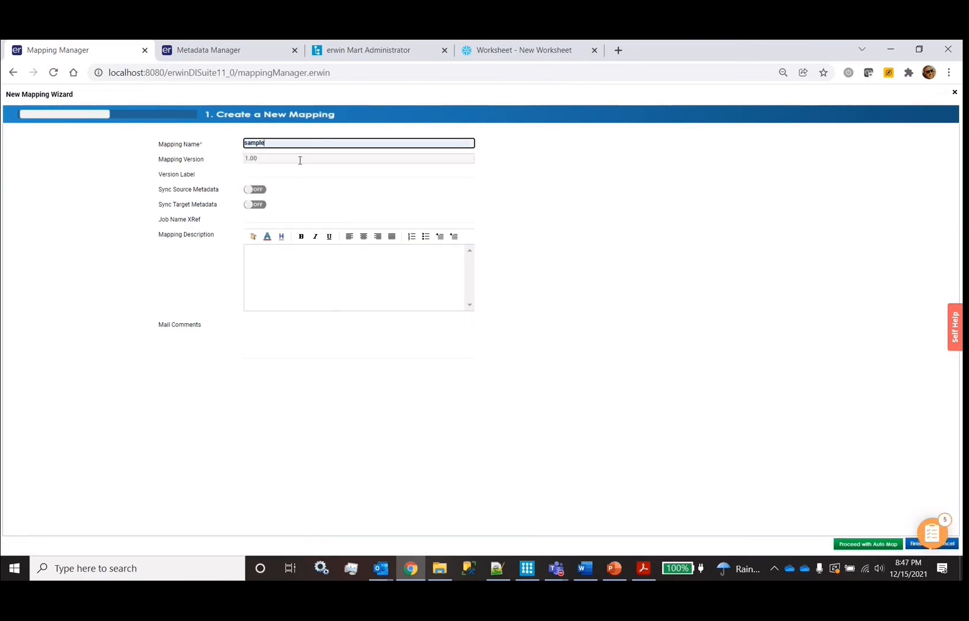
{"action": "left_click", "coordinate": [255, 190]}
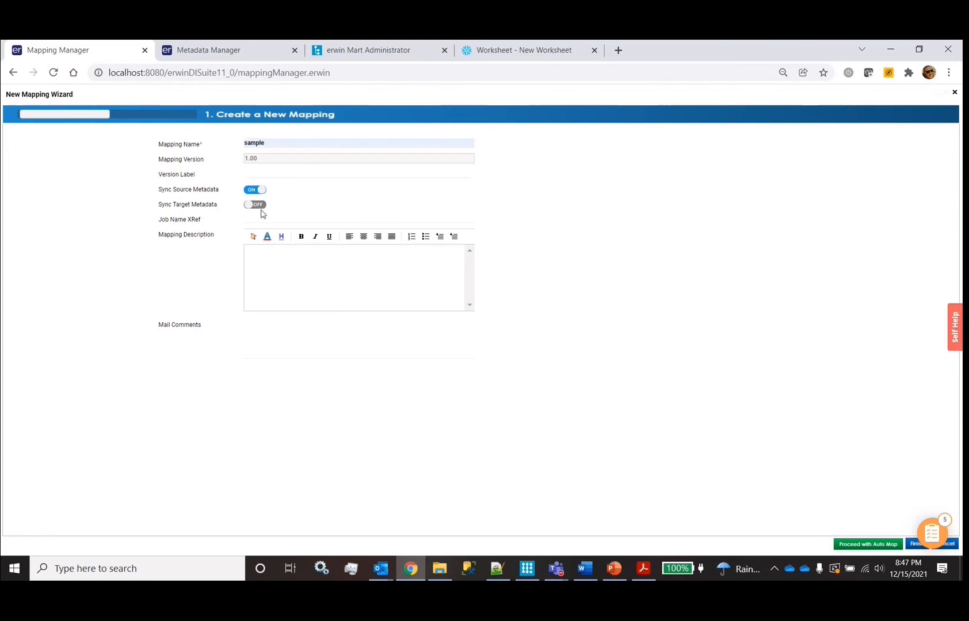
{"action": "left_click", "coordinate": [257, 206]}
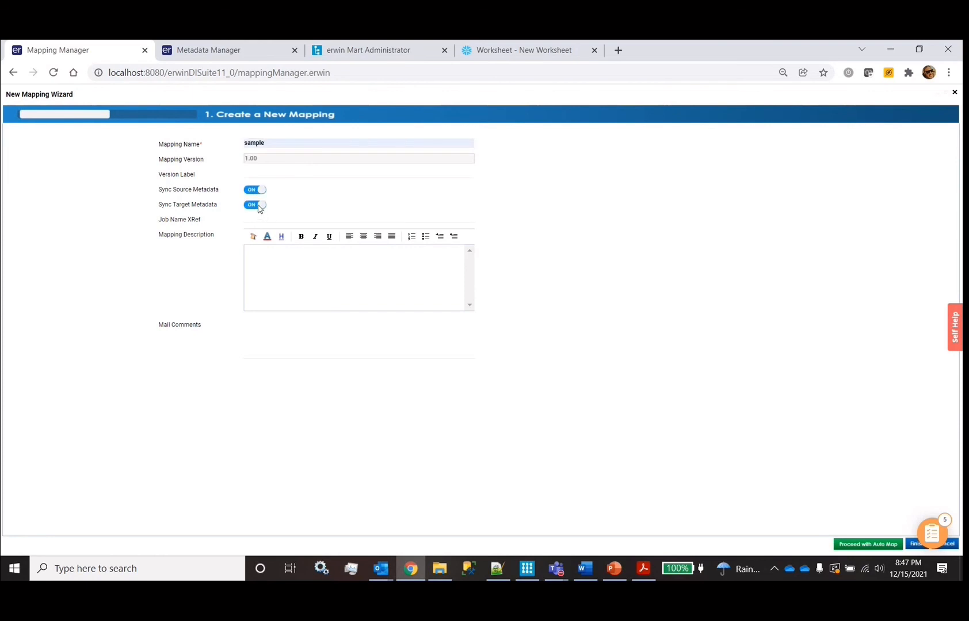
{"action": "left_click", "coordinate": [868, 545]}
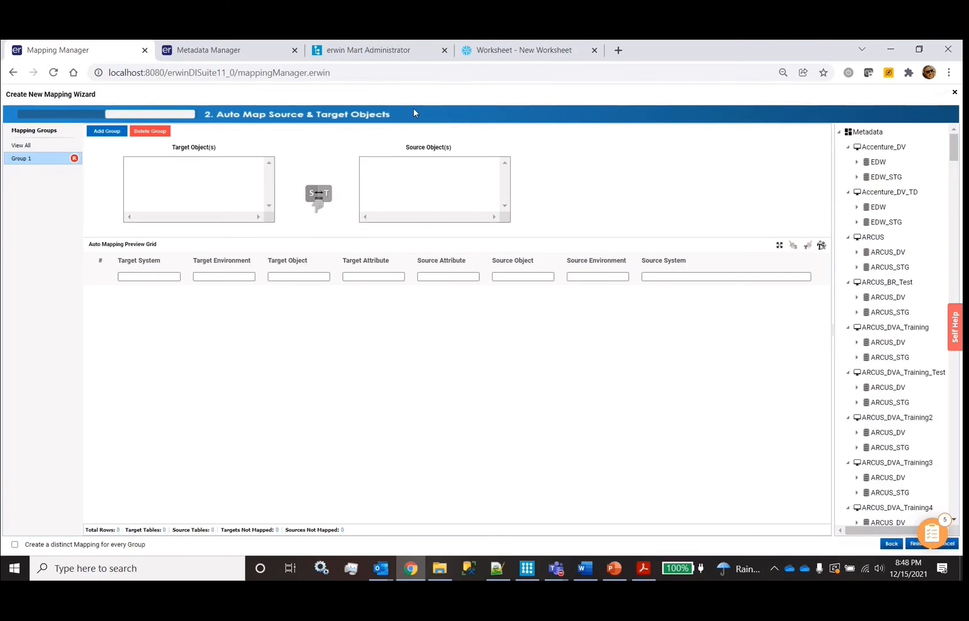
Set the SNOWFLAKE_SOURCE_DATA TPCH_SF001 CUSTOMER table as the mapping source
{"action": "scroll", "coordinate": [886, 443], "scroll_direction": "down", "scroll_amount": 10}
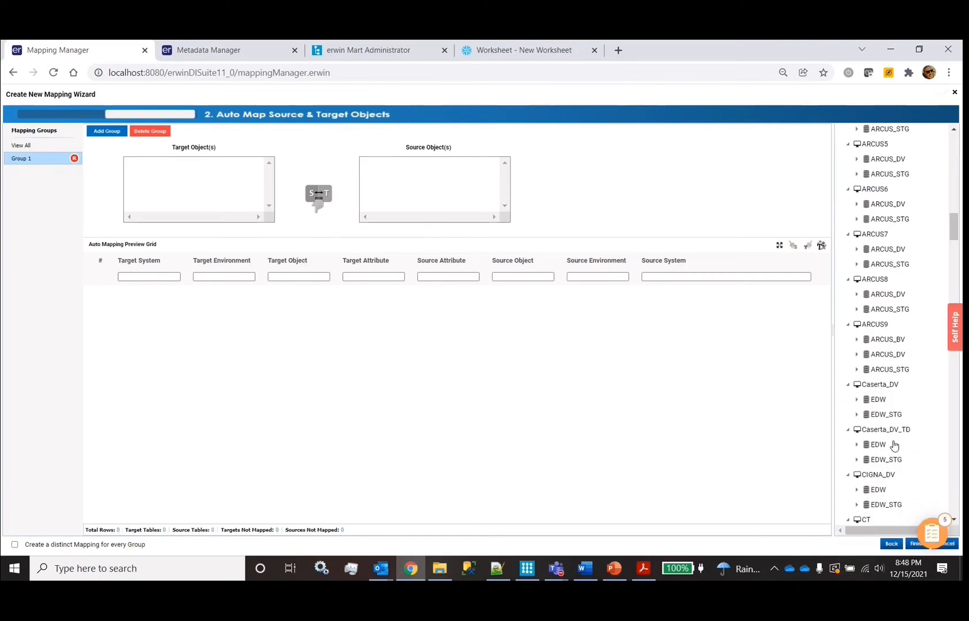
{"action": "scroll", "coordinate": [894, 444], "scroll_direction": "down", "scroll_amount": 10}
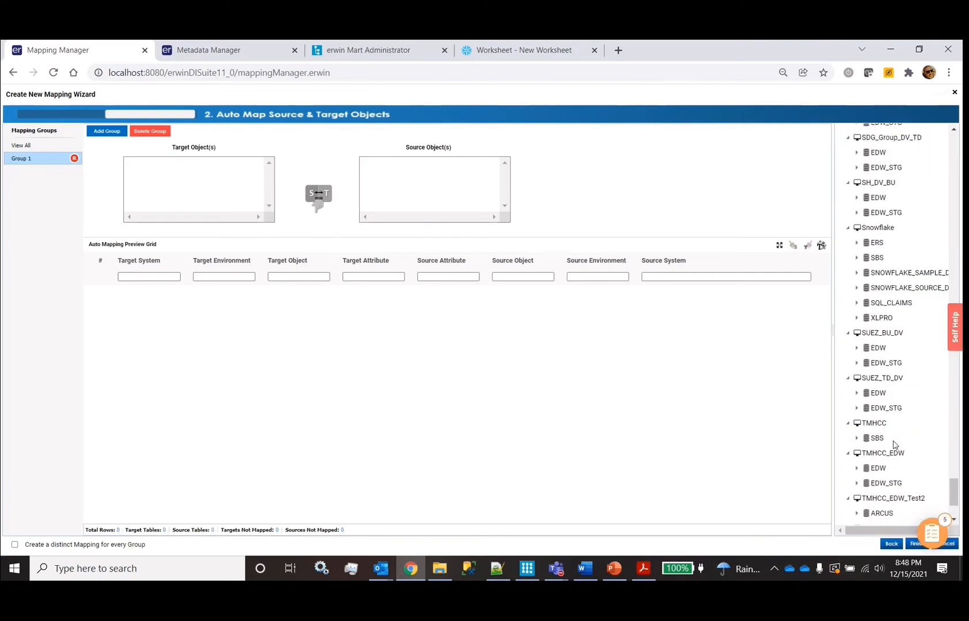
{"action": "scroll", "coordinate": [893, 445], "scroll_direction": "up", "scroll_amount": 3}
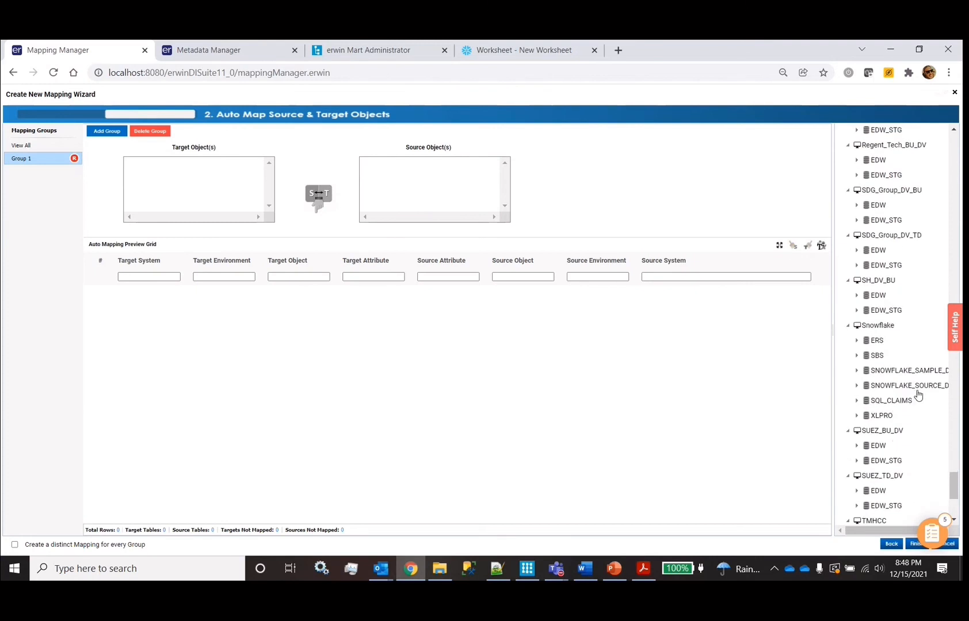
{"action": "scroll", "coordinate": [898, 391], "scroll_direction": "right", "scroll_amount": 1}
{"action": "left_click", "coordinate": [847, 389]}
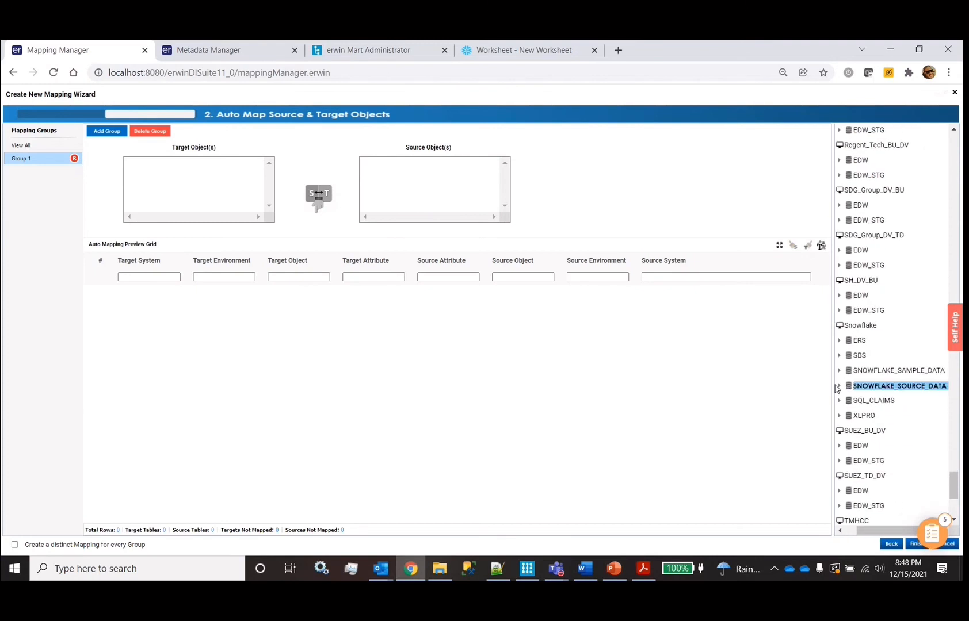
{"action": "left_click", "coordinate": [839, 388]}
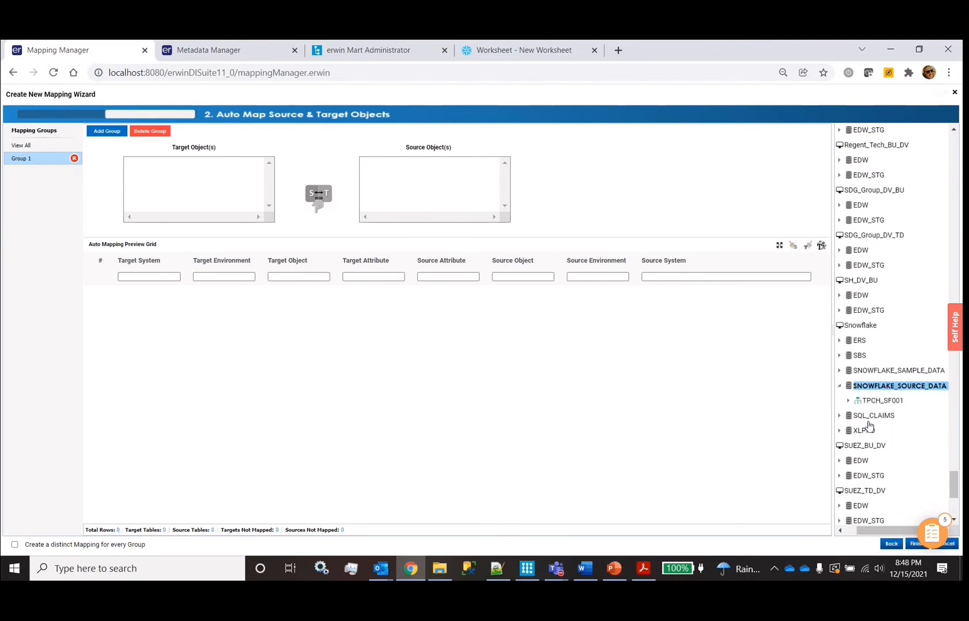
{"action": "left_click", "coordinate": [850, 403]}
{"action": "left_click_drag", "start_coordinate": [890, 416], "coordinate": [434, 180]}
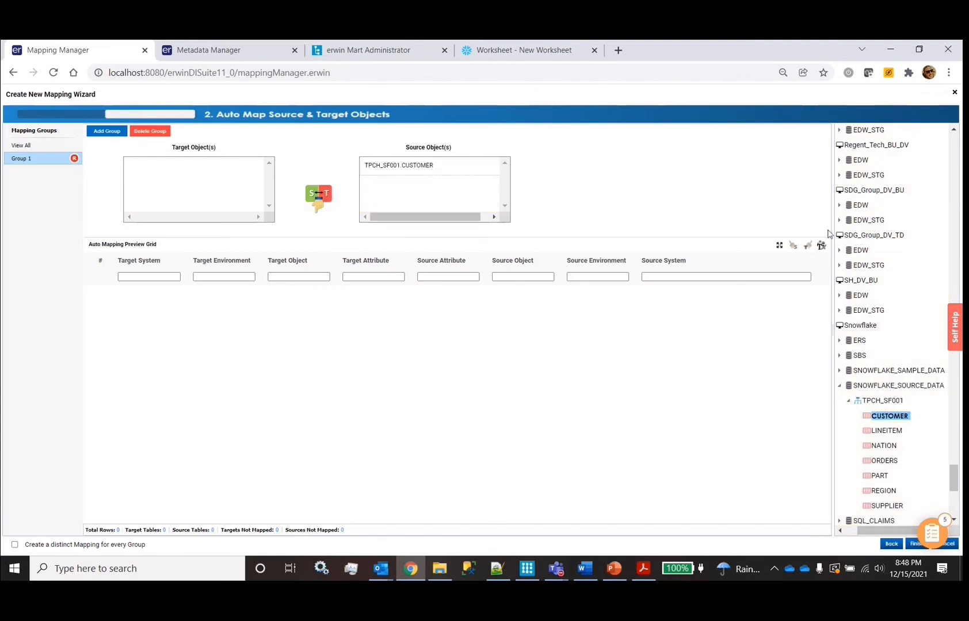
Set the EDM_v1_4 CUSTOMER table as the mapping target
{"action": "scroll", "coordinate": [893, 234], "scroll_direction": "up", "scroll_amount": 5}
{"action": "scroll", "coordinate": [893, 235], "scroll_direction": "up", "scroll_amount": 6}
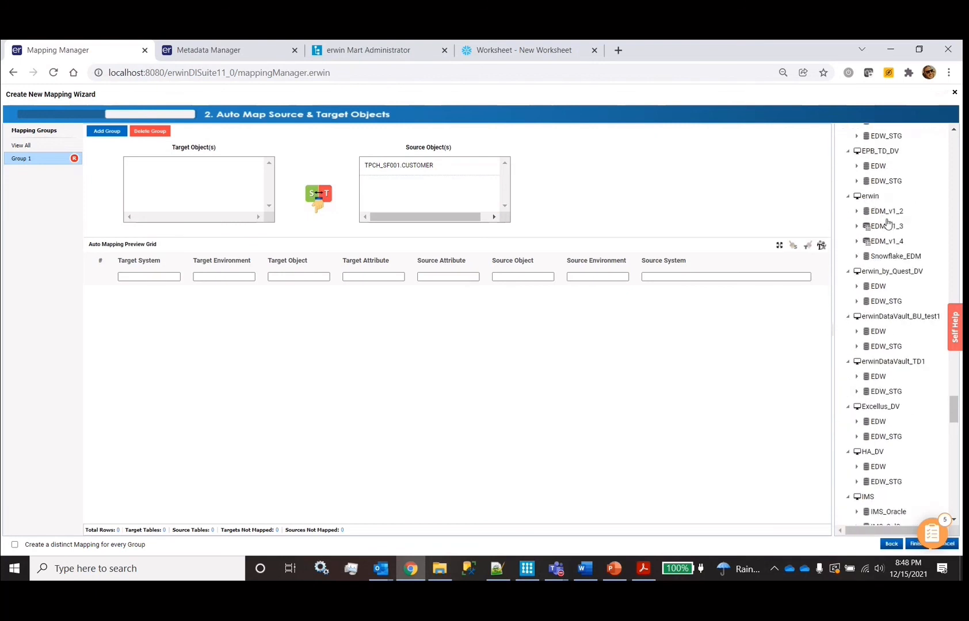
{"action": "left_click", "coordinate": [864, 245]}
{"action": "left_click", "coordinate": [858, 243]}
{"action": "left_click", "coordinate": [866, 257]}
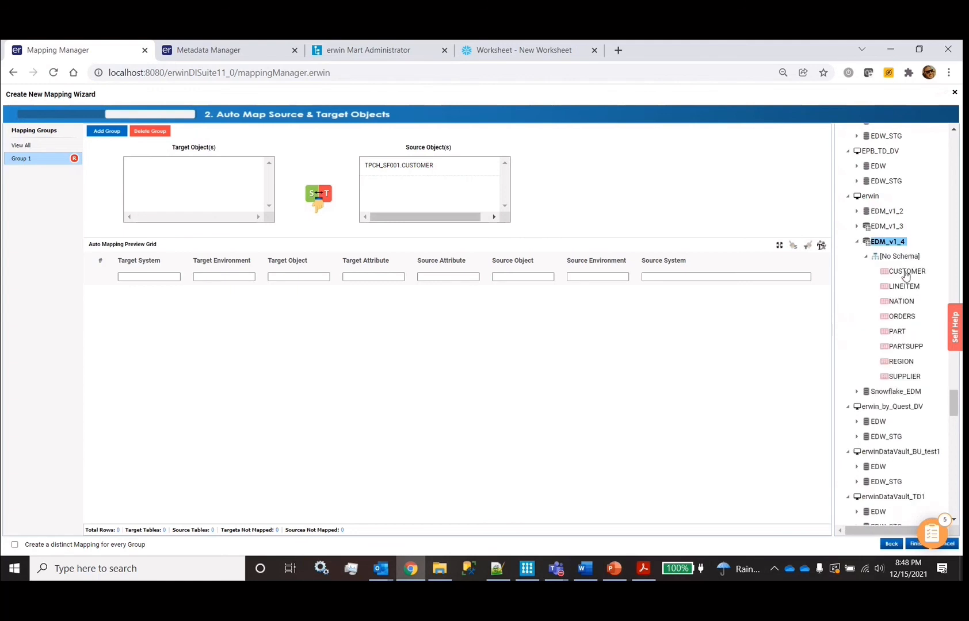
{"action": "left_click_drag", "start_coordinate": [906, 274], "coordinate": [146, 179]}
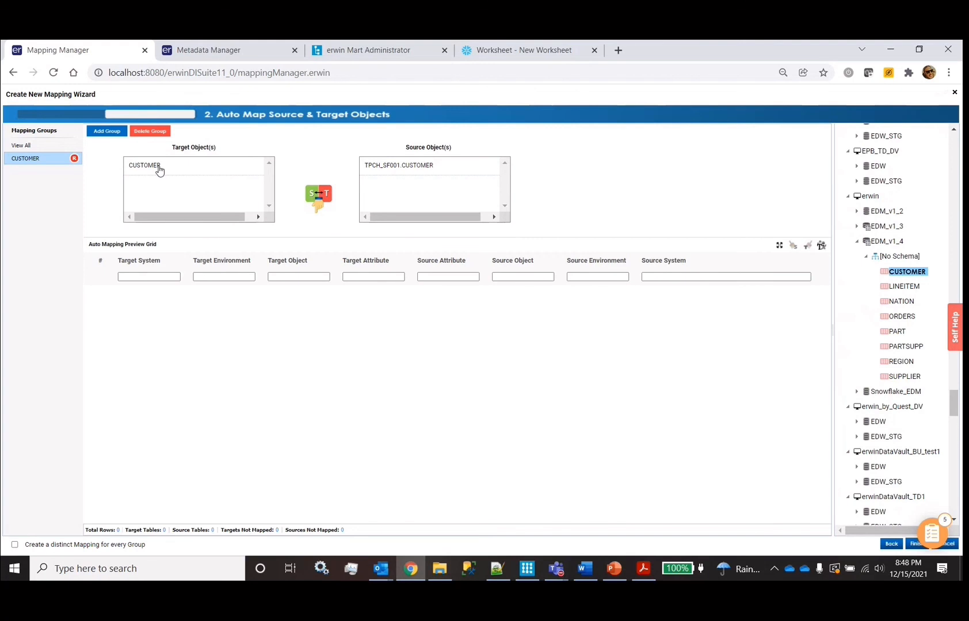
Auto-map source to target columns and map C_CUSTKEY and C_NATIONKEY onto their targets
{"action": "left_click", "coordinate": [319, 196]}
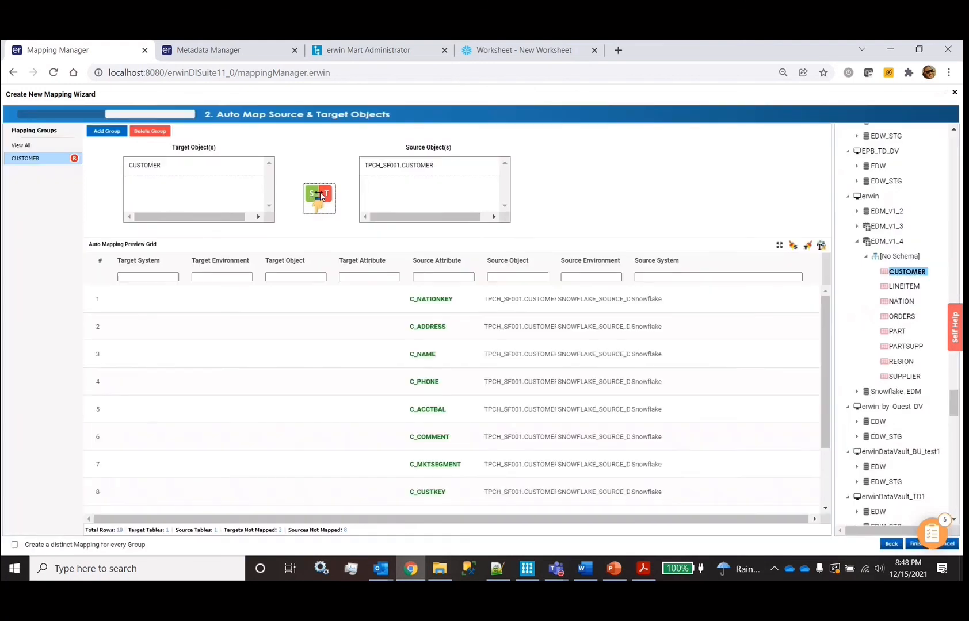
{"action": "scroll", "coordinate": [418, 356], "scroll_direction": "down", "scroll_amount": 1}
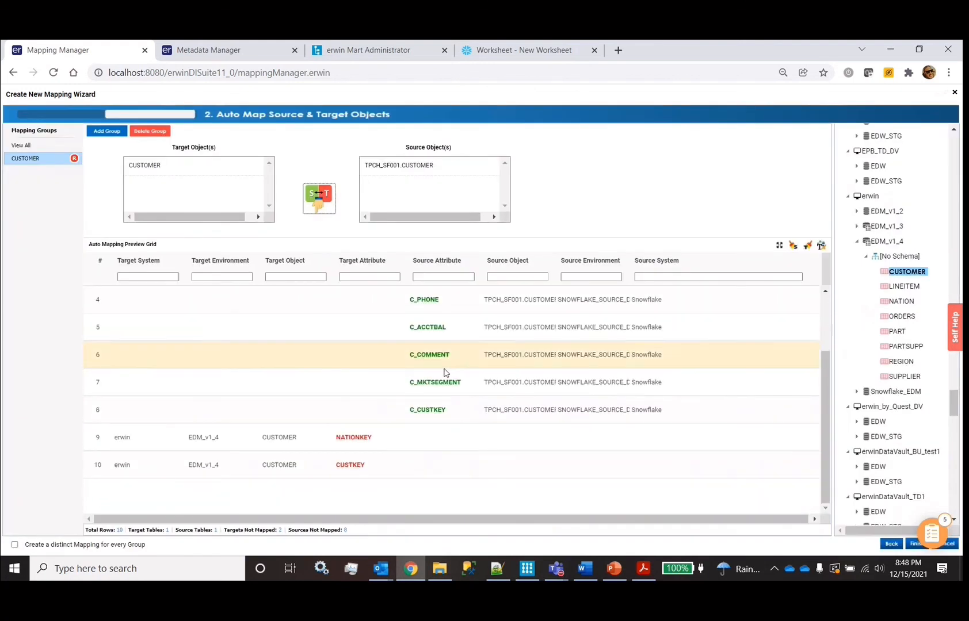
{"action": "left_click_drag", "start_coordinate": [439, 415], "coordinate": [438, 462]}
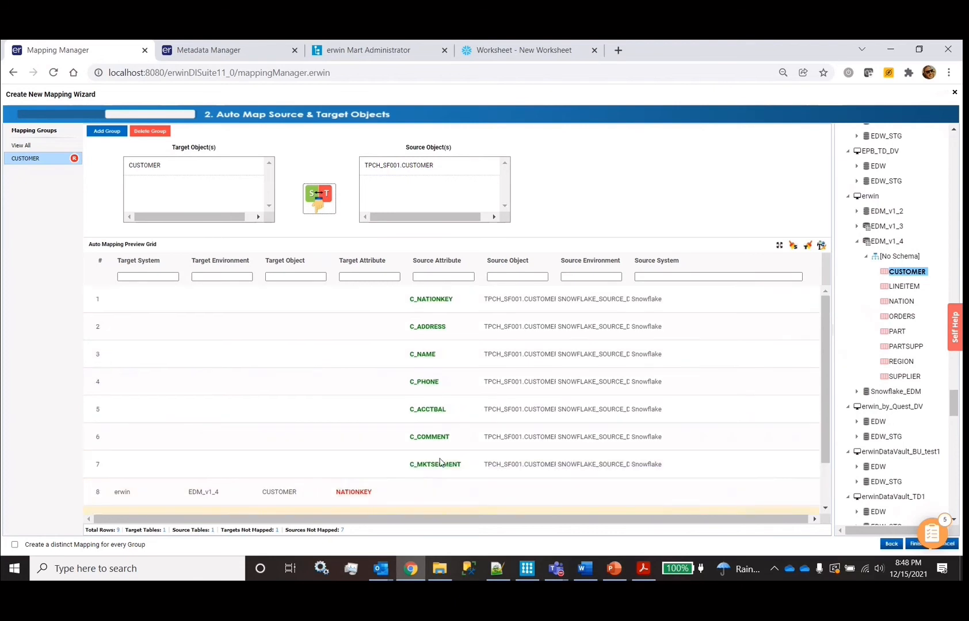
{"action": "left_click_drag", "start_coordinate": [429, 301], "coordinate": [429, 492]}
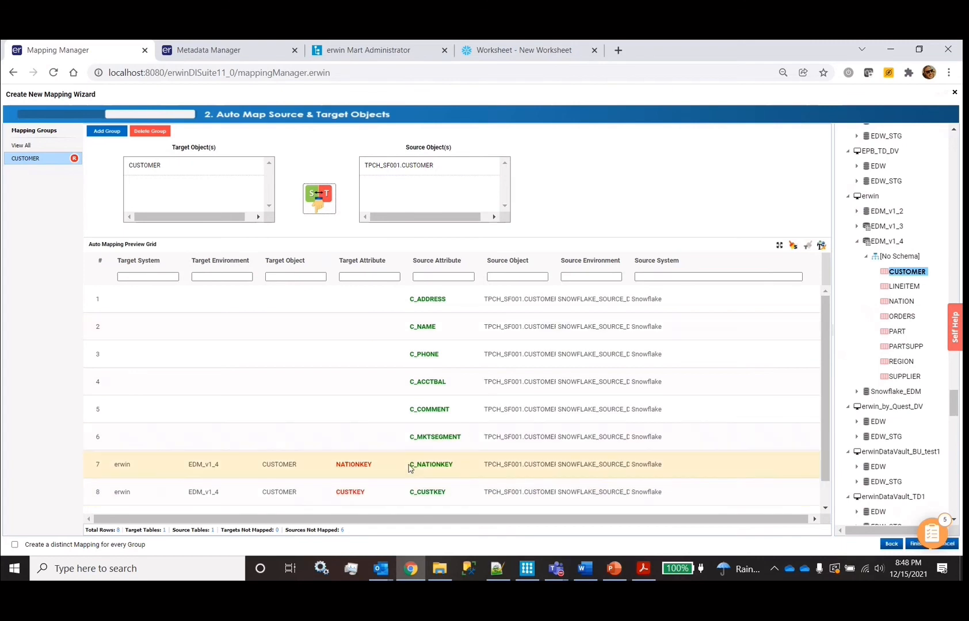
Enable a separate mapping per group, rename the group CUSTOMER_RT_EDM, and add another group
{"action": "left_click", "coordinate": [14, 545]}
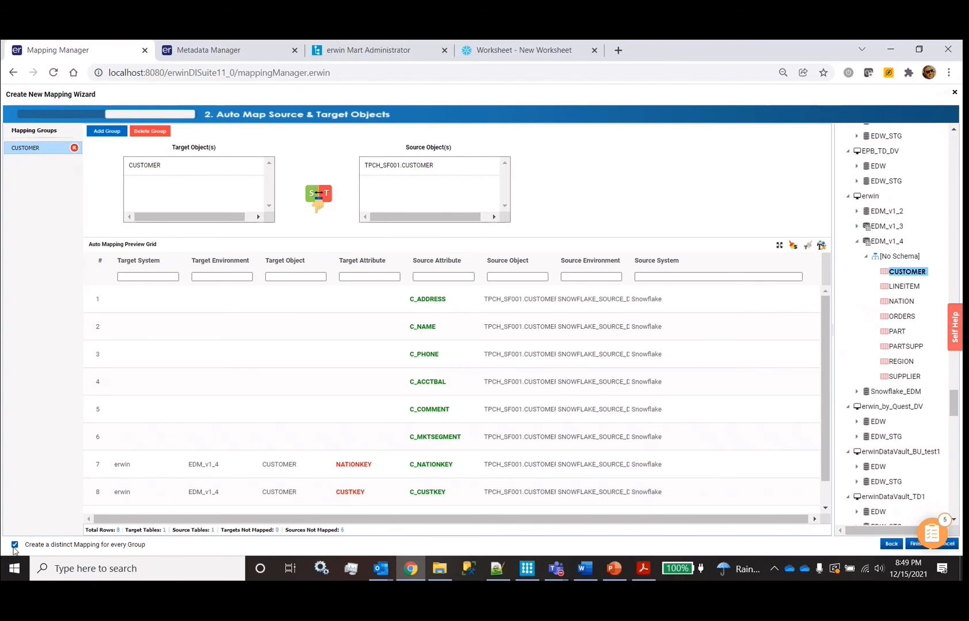
{"action": "double_click", "coordinate": [57, 148]}
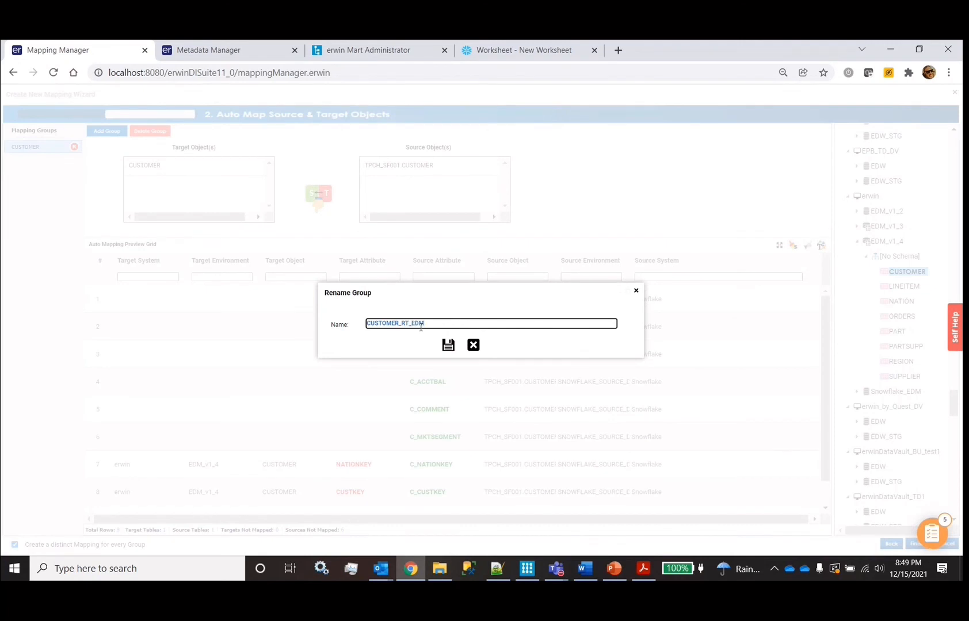
{"action": "left_click", "coordinate": [448, 346]}
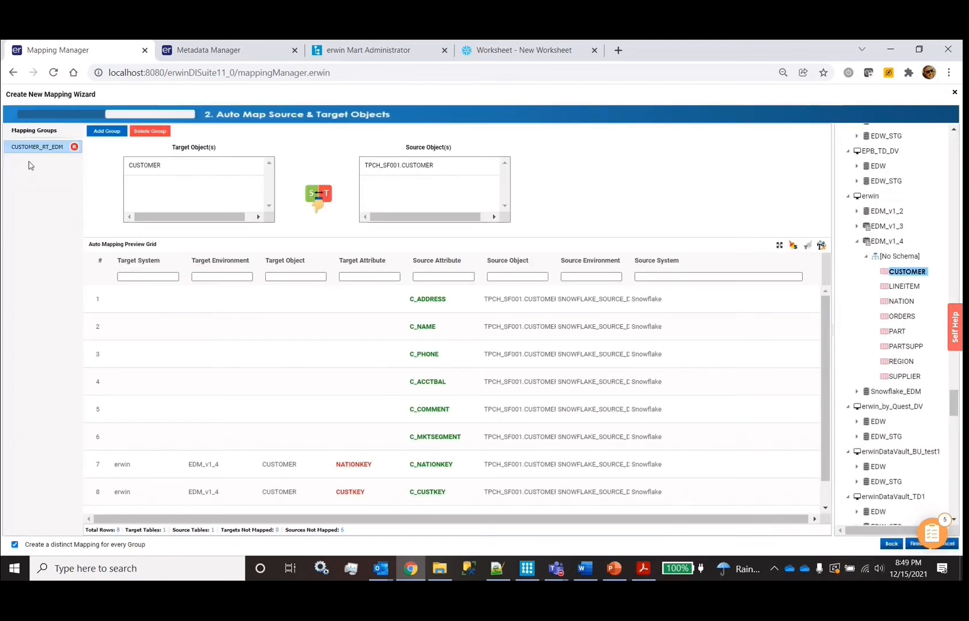
{"action": "left_click", "coordinate": [106, 131]}
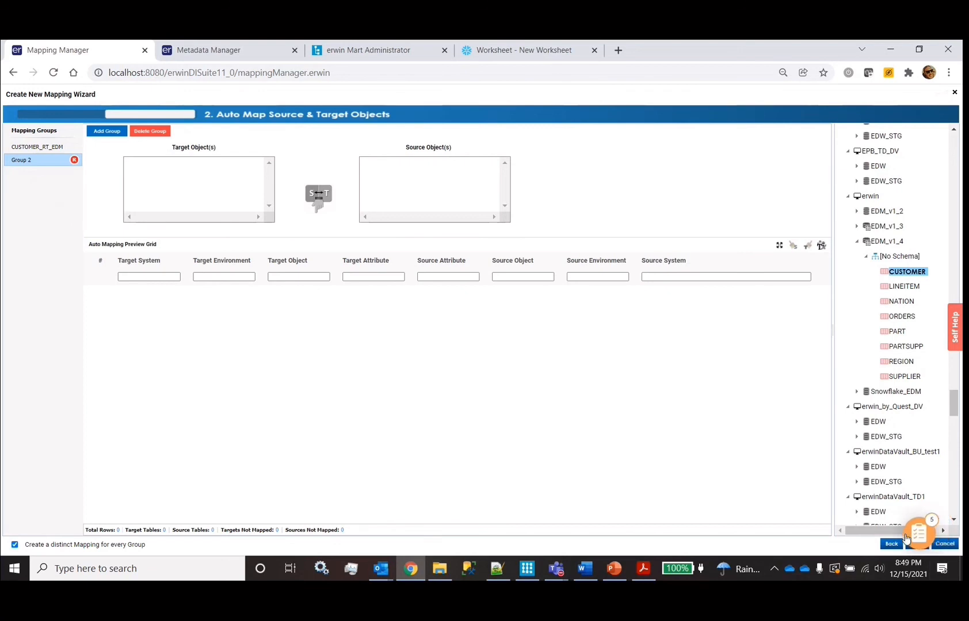
Cancel the mapping wizard without saving and open the CUSTOMER_1 mapping
{"action": "left_click", "coordinate": [945, 544]}
{"action": "left_click", "coordinate": [451, 344]}
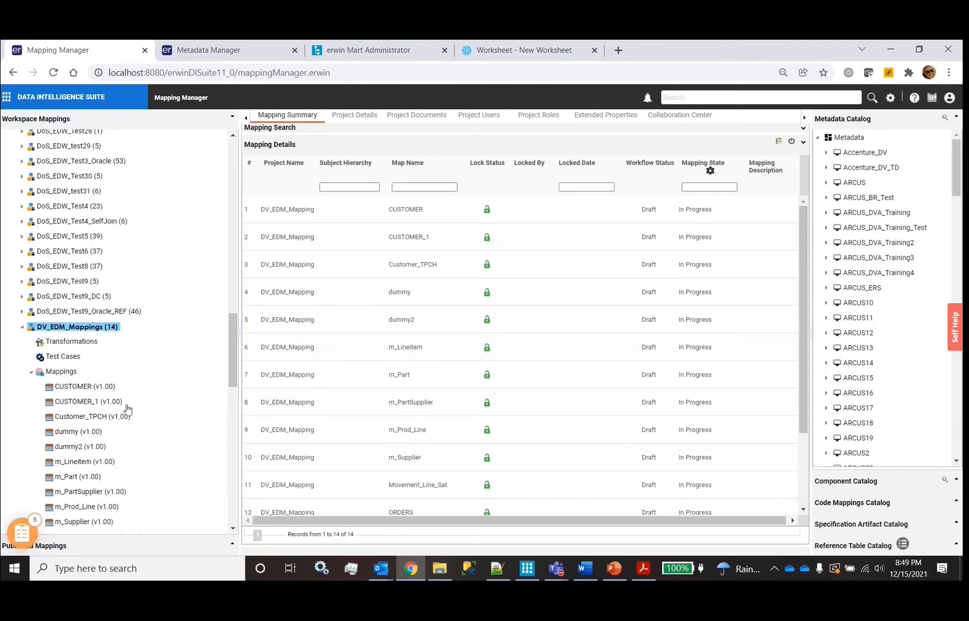
{"action": "left_click", "coordinate": [87, 401]}
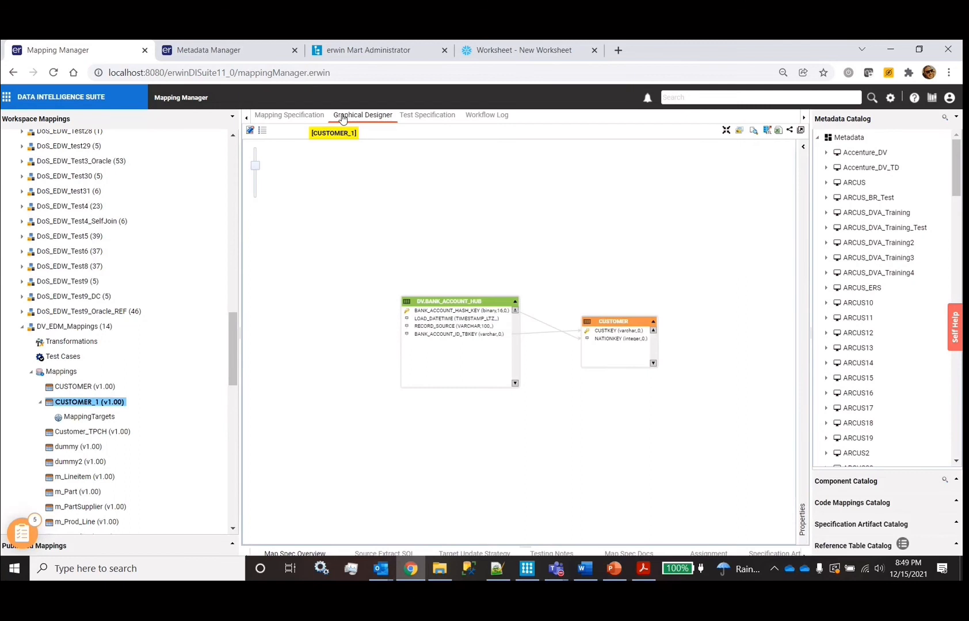
In edit mode, delete the HASH_KEY-to-NATIONKEY mapping link from the CUSTOMER_1 diagram
{"action": "left_click", "coordinate": [287, 115]}
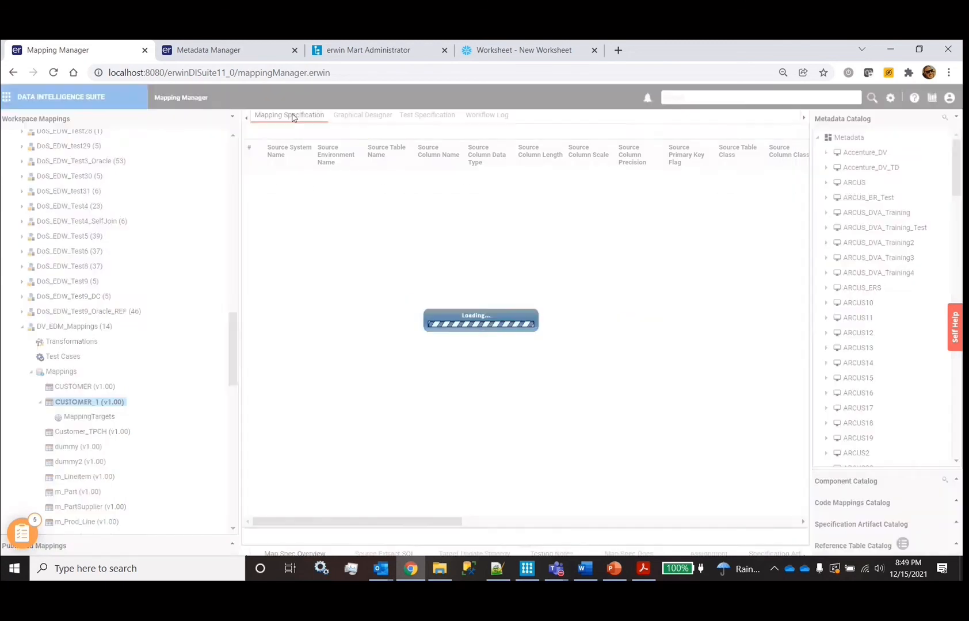
{"action": "left_click", "coordinate": [368, 117]}
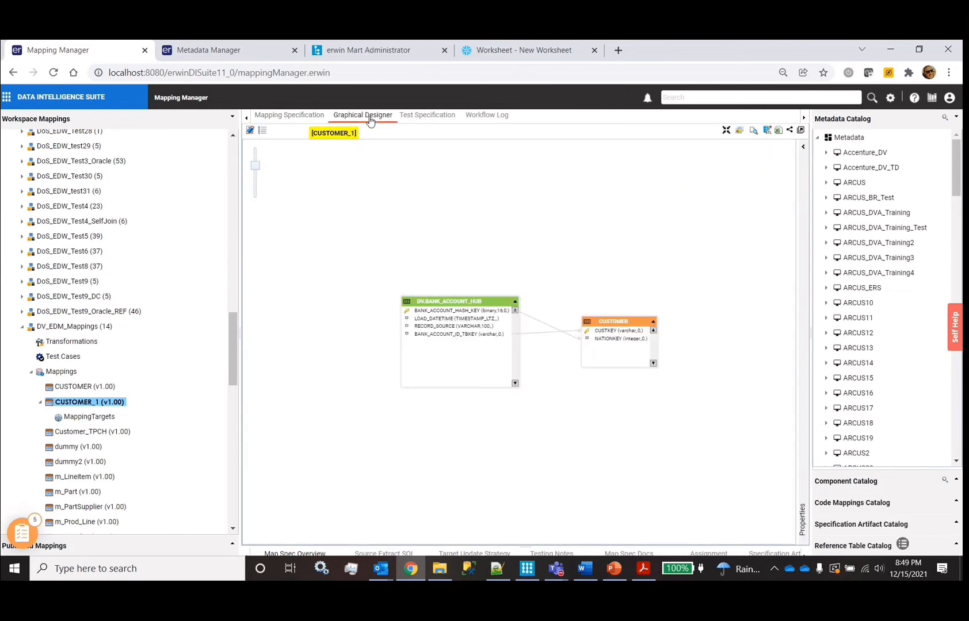
{"action": "left_click", "coordinate": [457, 320]}
{"action": "left_click", "coordinate": [535, 336]}
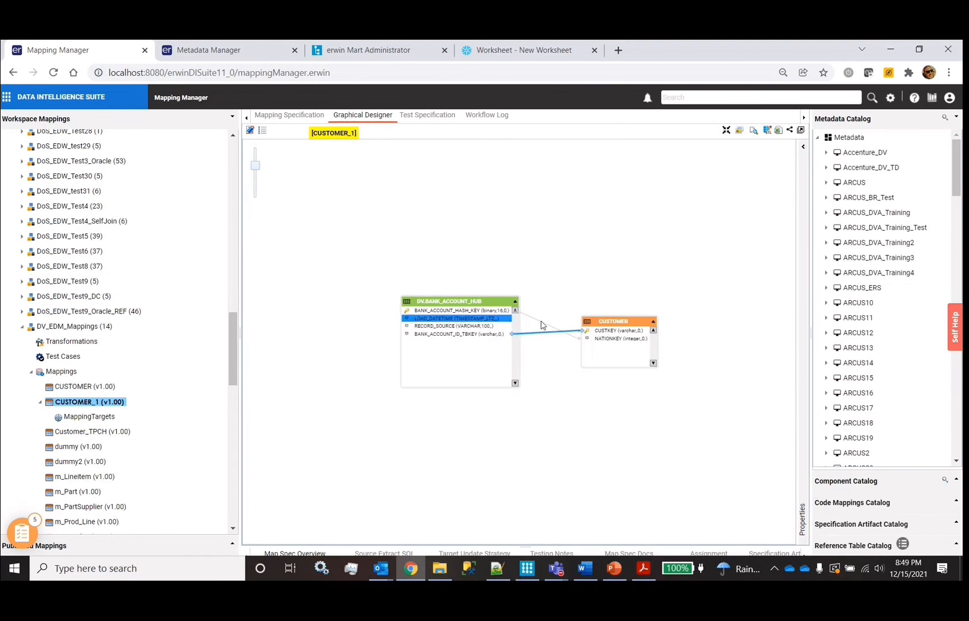
{"action": "left_click", "coordinate": [541, 322]}
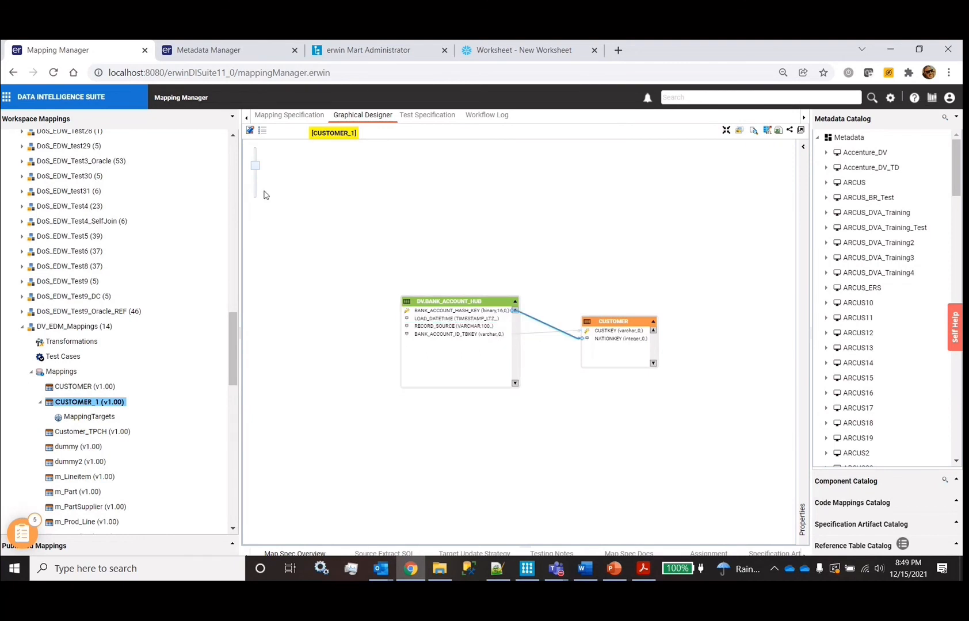
{"action": "left_click", "coordinate": [251, 131]}
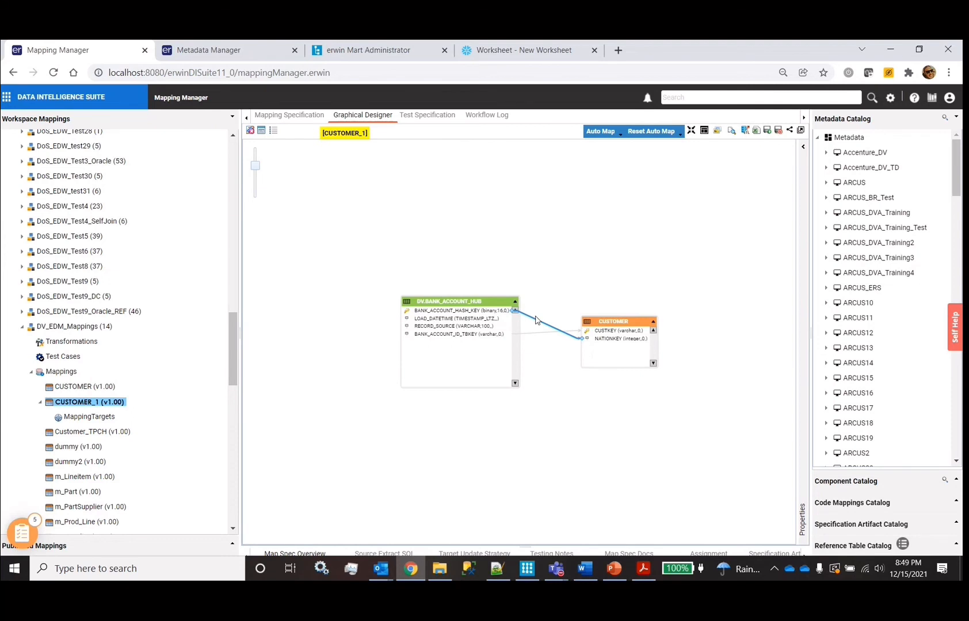
{"action": "key", "text": "Delete"}
{"action": "left_click", "coordinate": [456, 343]}
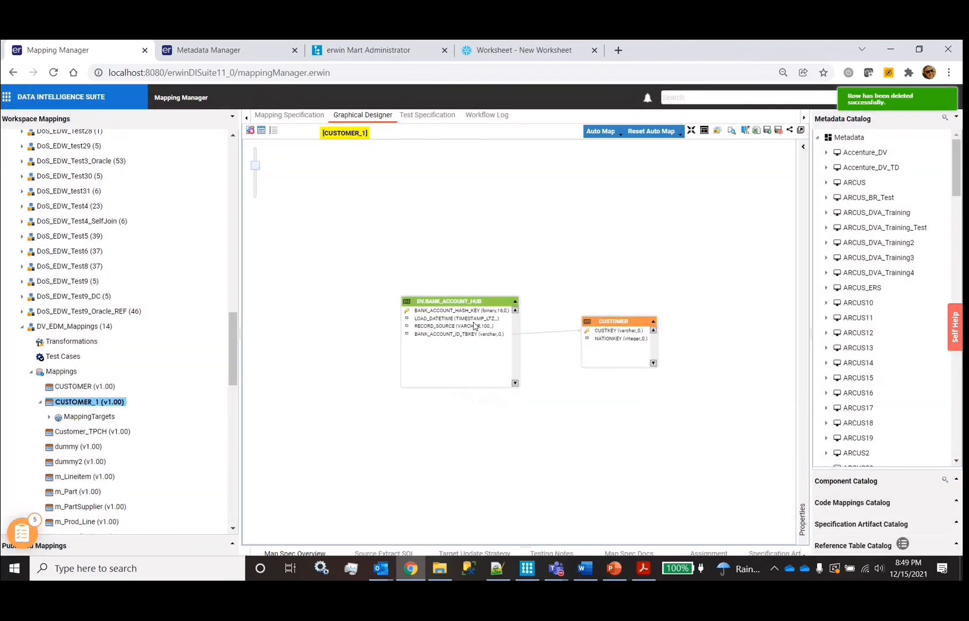
Map BANK_ACCOUNT_HASH_KEY onto CUSTKEY, save despite orphan columns, and view the specification
{"action": "left_click", "coordinate": [440, 334]}
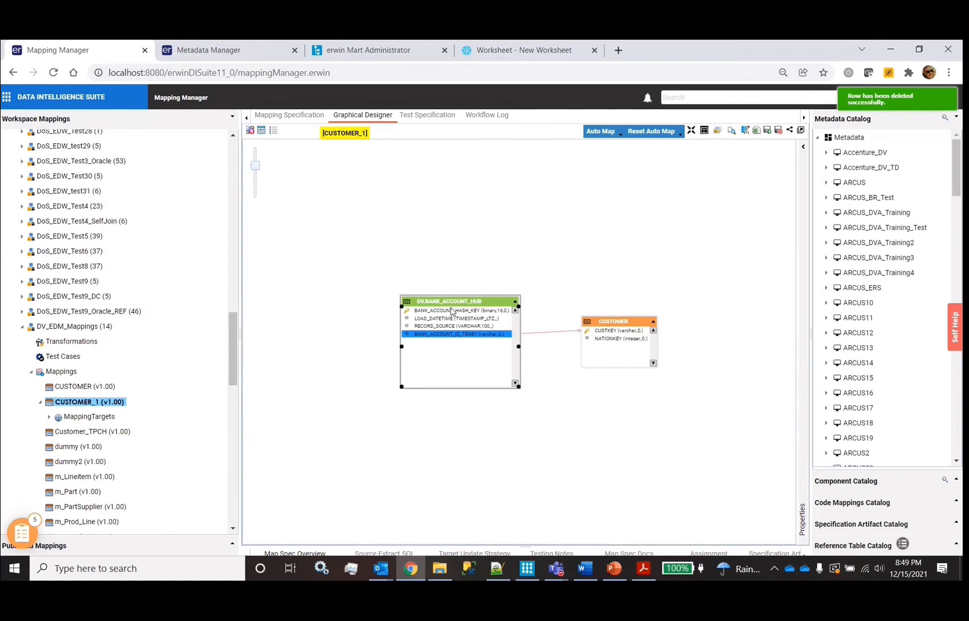
{"action": "left_click_drag", "start_coordinate": [446, 311], "coordinate": [609, 331]}
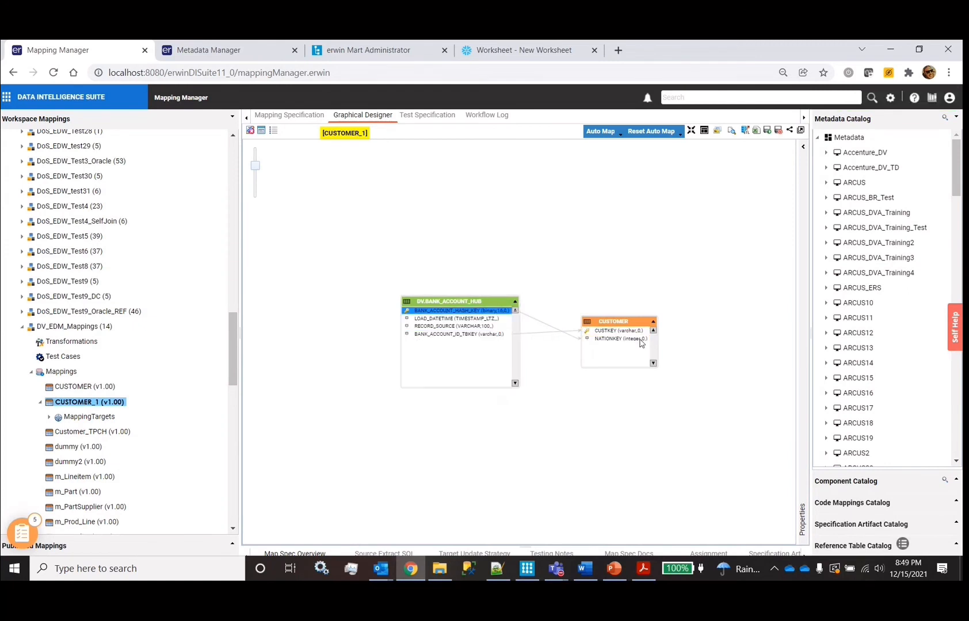
{"action": "left_click", "coordinate": [778, 132]}
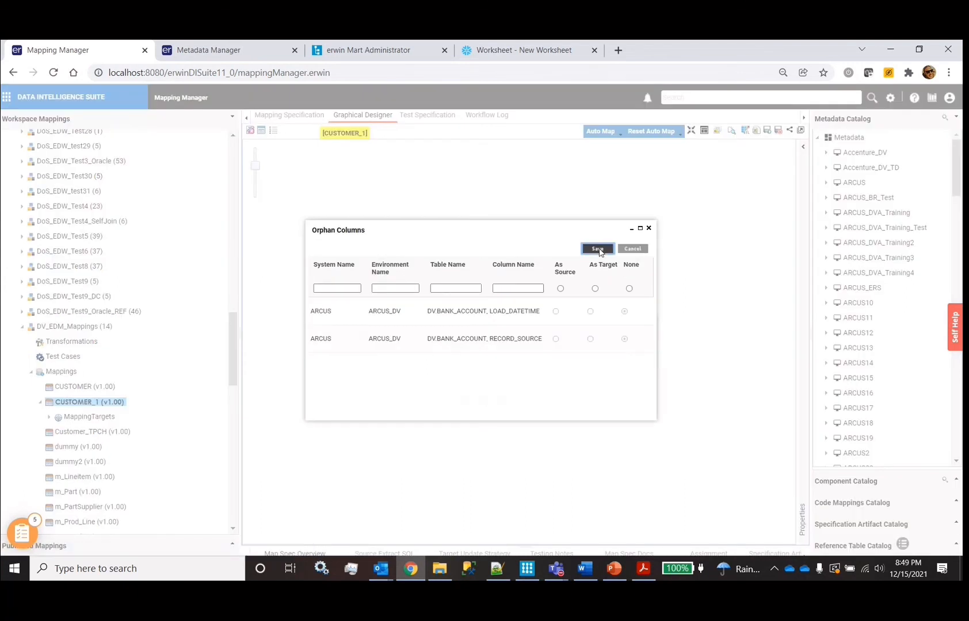
{"action": "left_click", "coordinate": [598, 250]}
{"action": "left_click", "coordinate": [283, 115]}
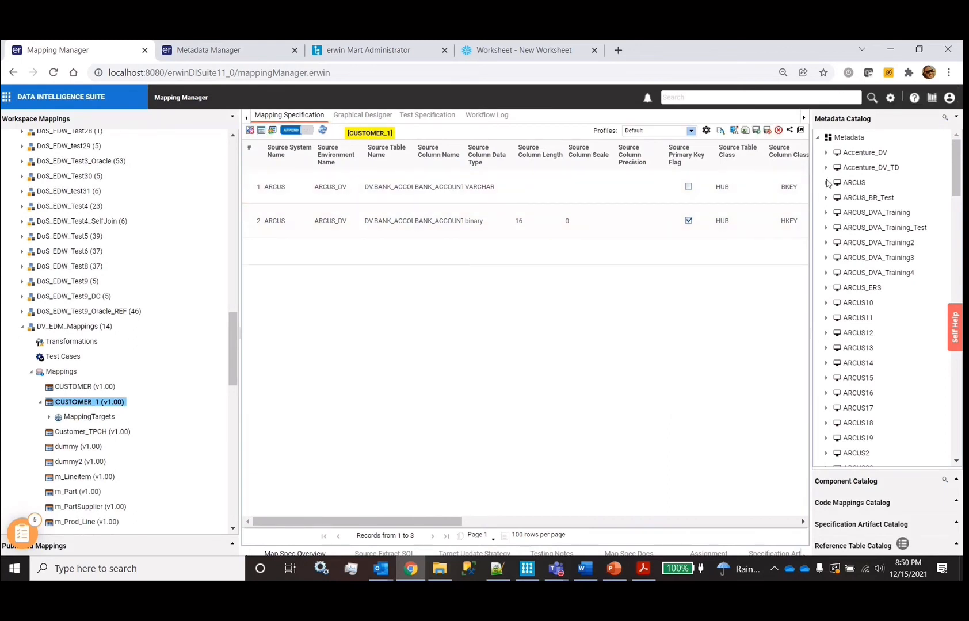
Add the ARCUS_DV DV.BANK_ACCOUNT_SAT columns, BANK_ACCOUNT_ID through PAYEE_NAME, as mapping rows
{"action": "left_click", "coordinate": [826, 183]}
{"action": "left_click", "coordinate": [835, 198]}
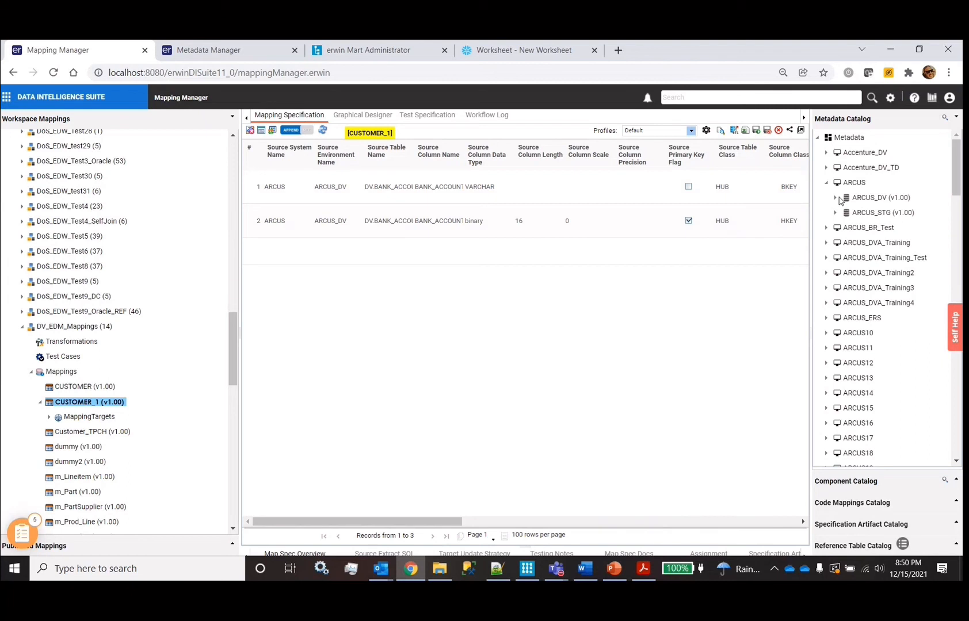
{"action": "left_click", "coordinate": [844, 213]}
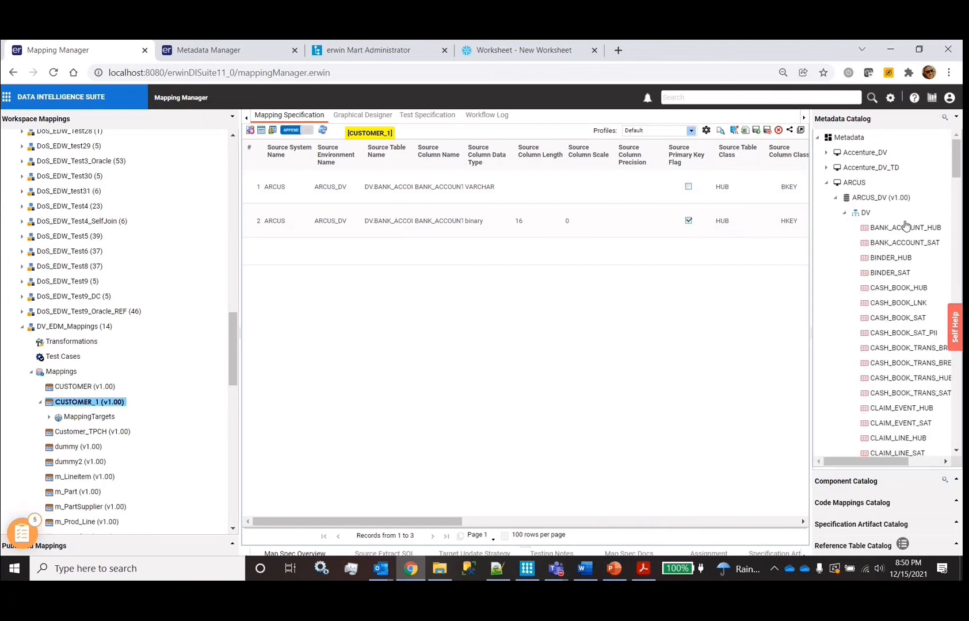
{"action": "left_click", "coordinate": [869, 229]}
{"action": "left_click", "coordinate": [866, 243]}
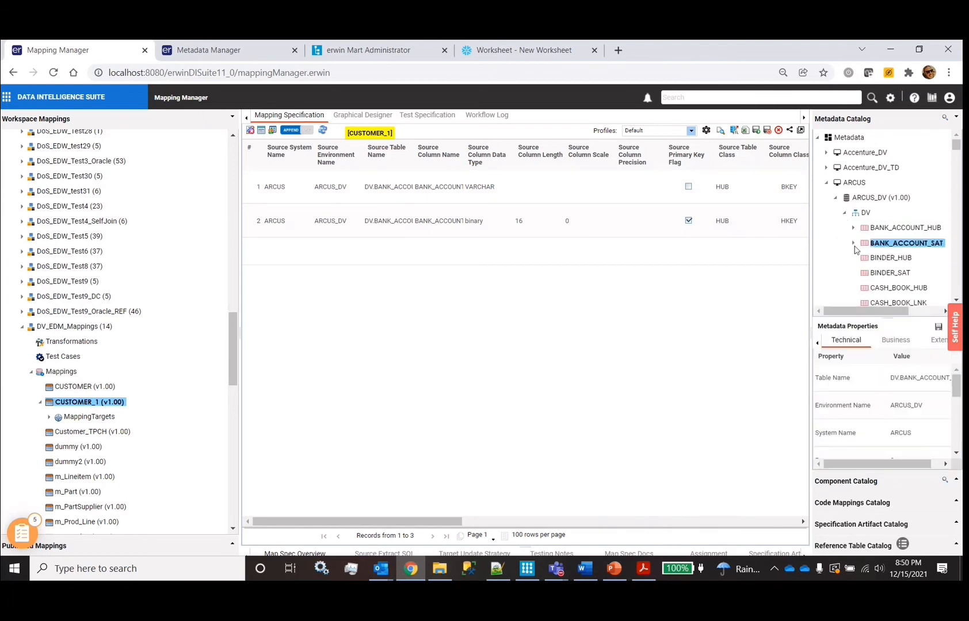
{"action": "left_click", "coordinate": [853, 244]}
{"action": "scroll", "coordinate": [898, 189], "scroll_direction": "down", "scroll_amount": 3}
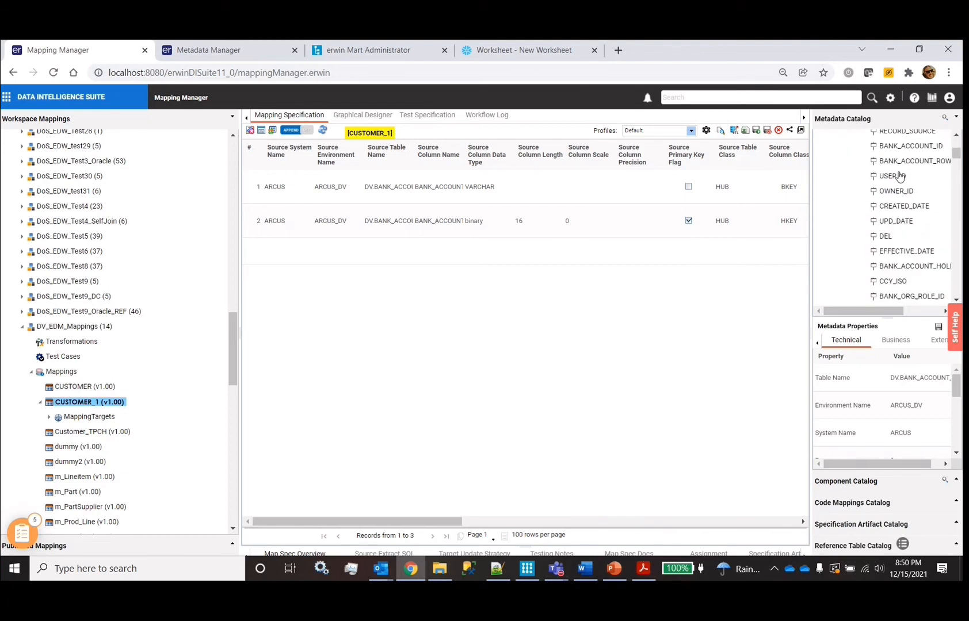
{"action": "left_click", "coordinate": [895, 147]}
{"action": "scroll", "coordinate": [882, 224], "scroll_direction": "down", "scroll_amount": 8}
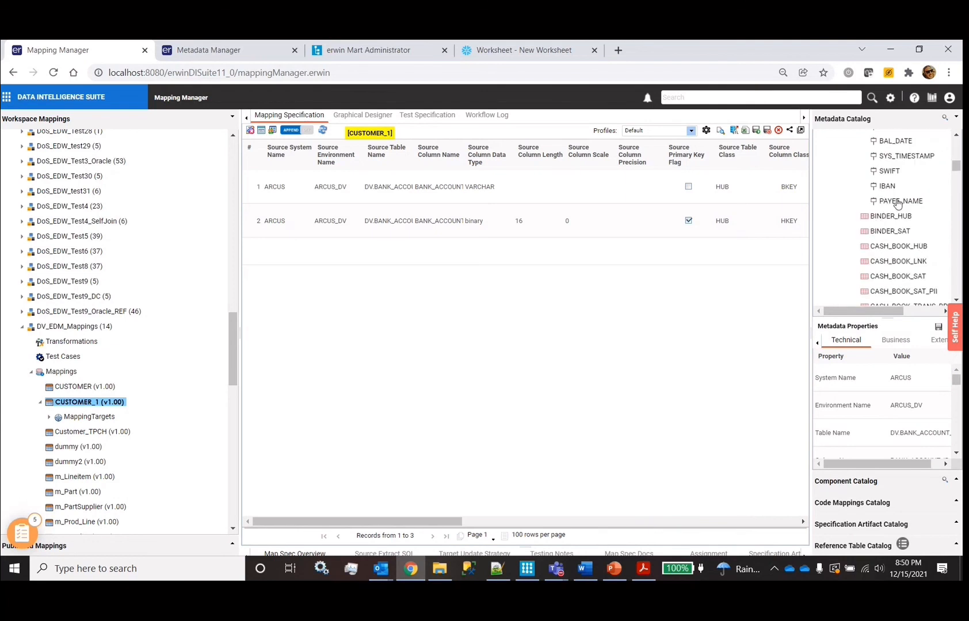
{"action": "left_click", "coordinate": [897, 203], "text": "shift"}
{"action": "left_click_drag", "start_coordinate": [898, 204], "coordinate": [438, 255]}
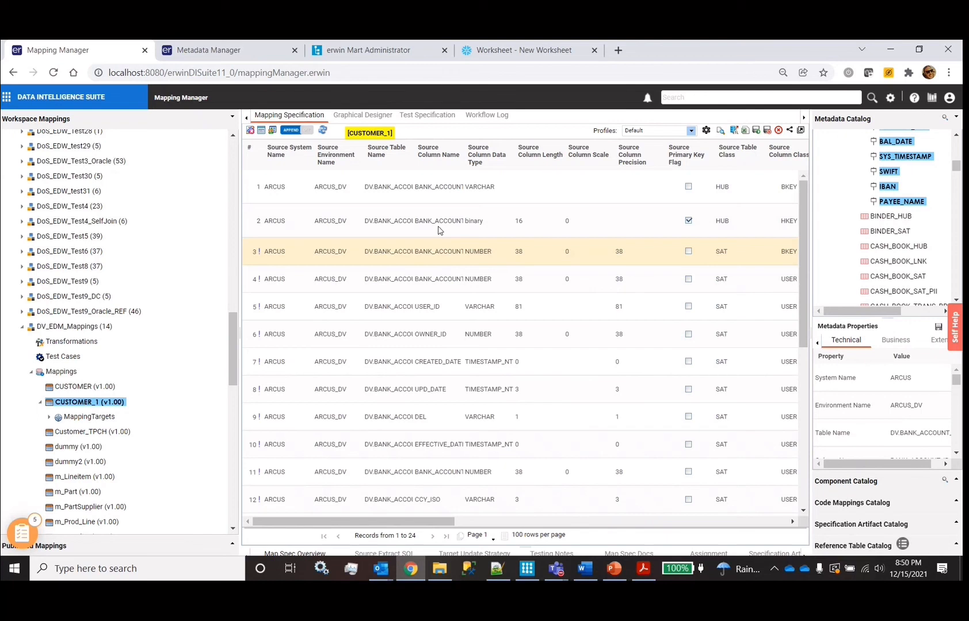
Drop the selected satellite columns into the empty target rows of the specification grid
{"action": "scroll", "coordinate": [444, 423], "scroll_direction": "down", "scroll_amount": 5}
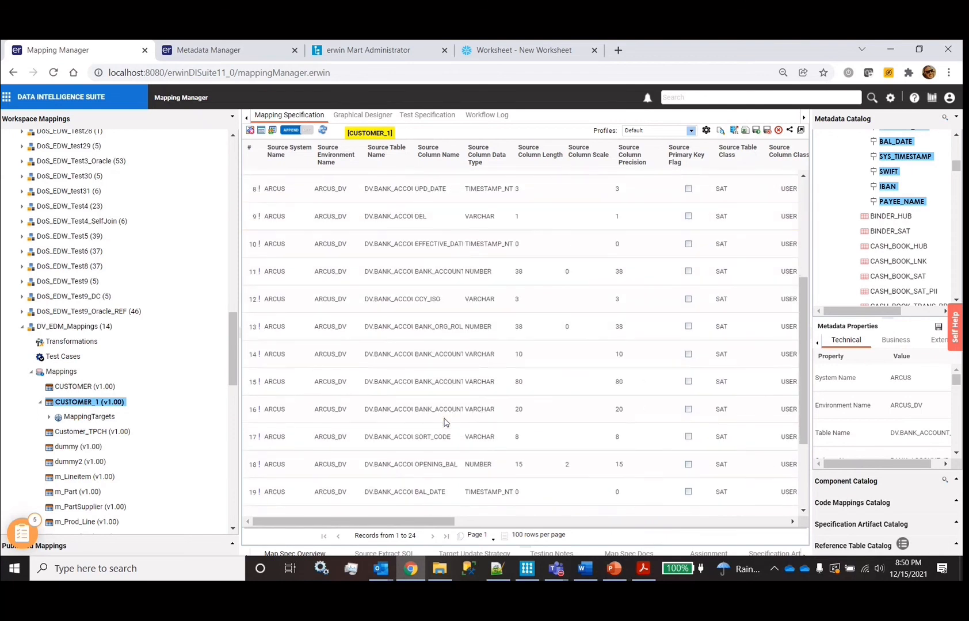
{"action": "scroll", "coordinate": [443, 422], "scroll_direction": "right", "scroll_amount": 10}
{"action": "right_click", "coordinate": [444, 422]}
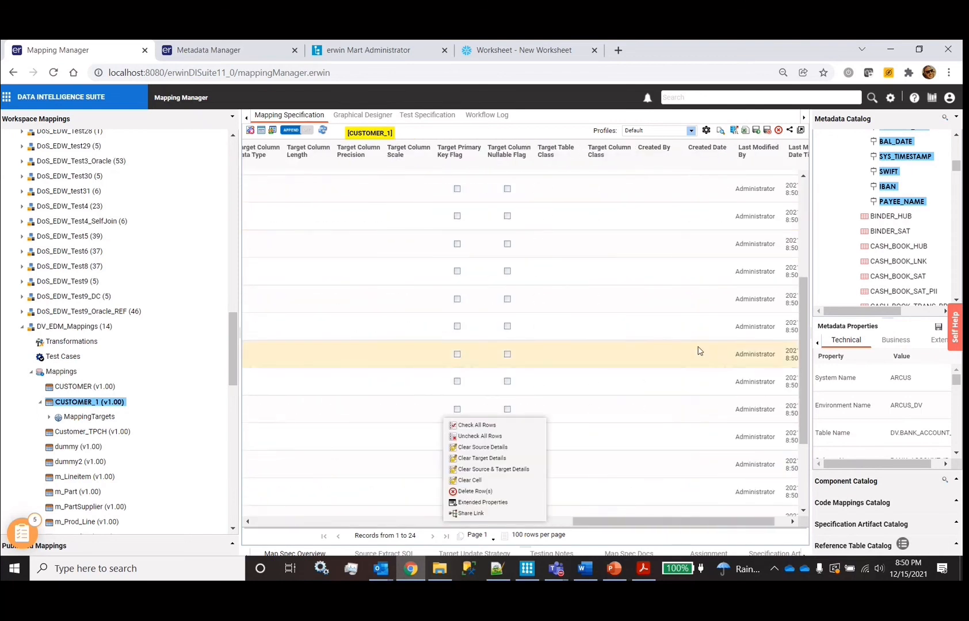
{"action": "left_click_drag", "start_coordinate": [899, 205], "coordinate": [253, 257]}
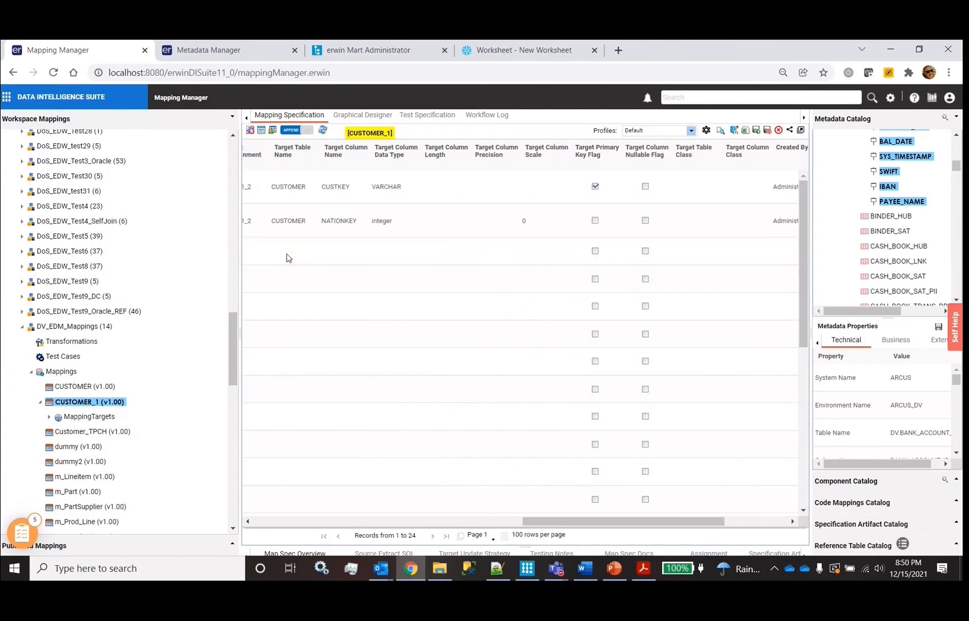
{"action": "left_click_drag", "start_coordinate": [900, 182], "coordinate": [513, 250]}
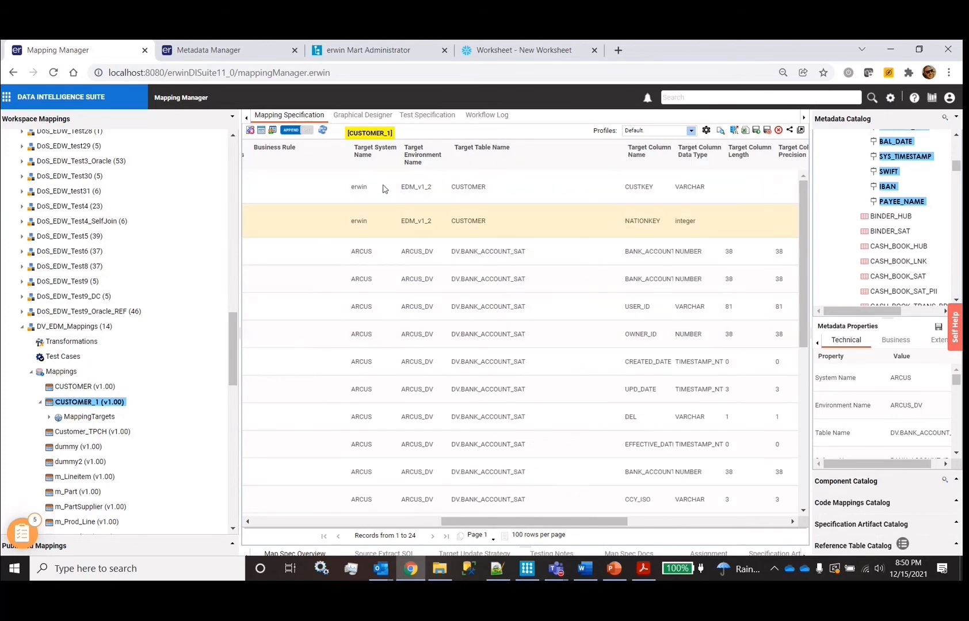
Limit Find & Replace to the Target Table Name column
{"action": "left_click", "coordinate": [273, 132]}
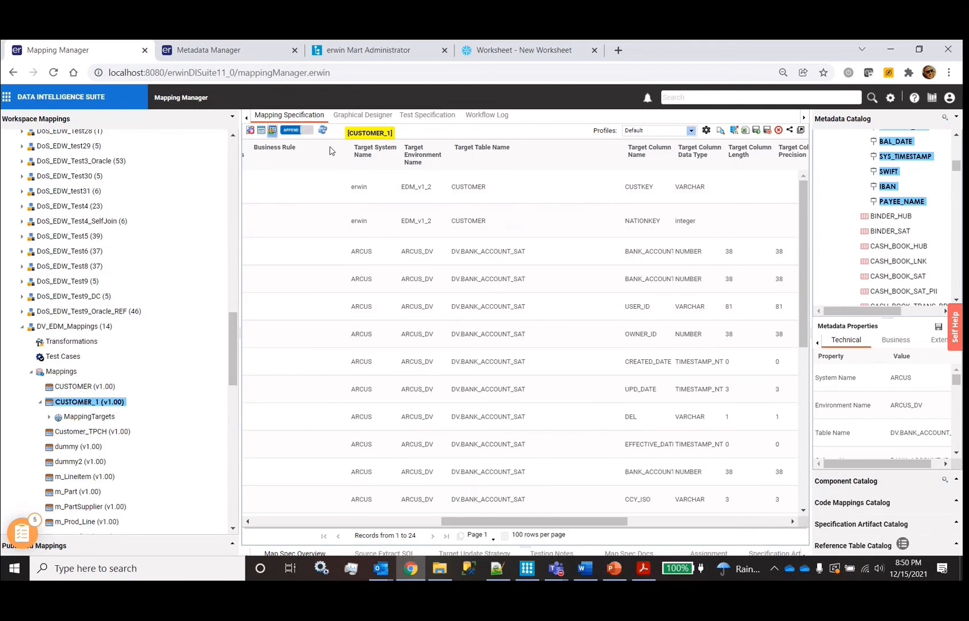
{"action": "left_click", "coordinate": [451, 348]}
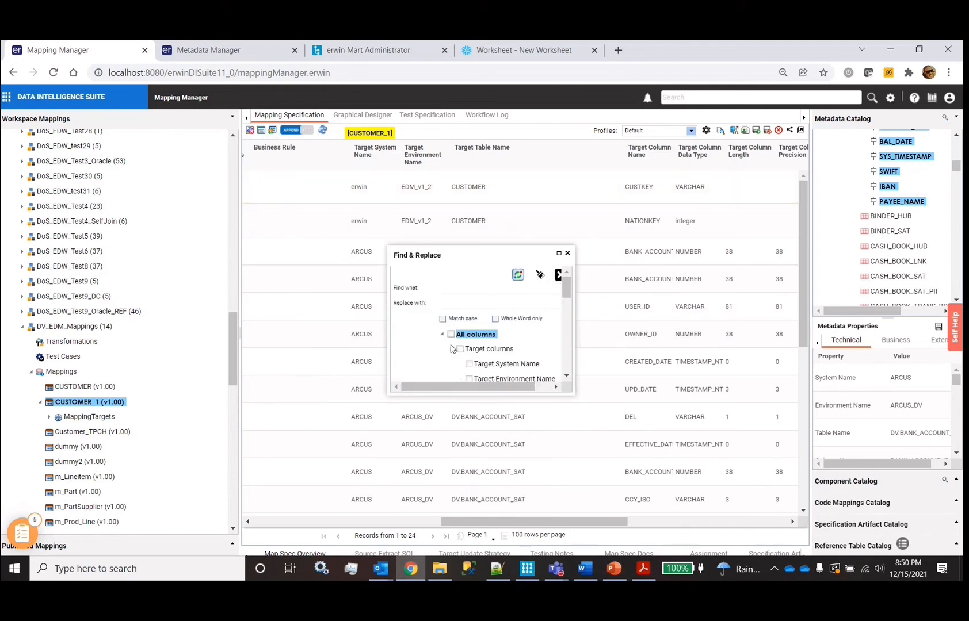
{"action": "scroll", "coordinate": [476, 345], "scroll_direction": "down", "scroll_amount": 1}
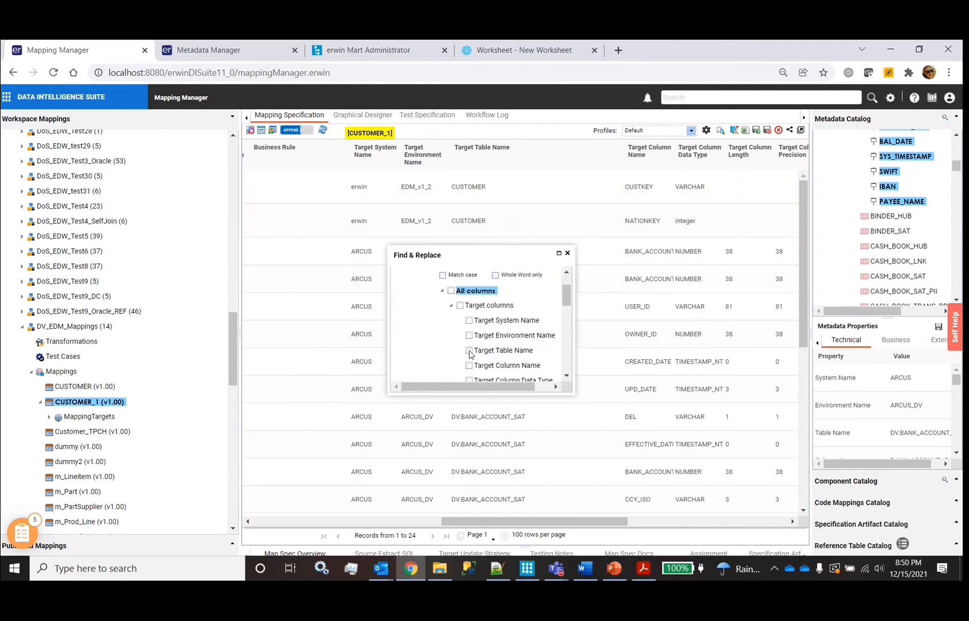
{"action": "left_click", "coordinate": [469, 351]}
{"action": "scroll", "coordinate": [477, 303], "scroll_direction": "up", "scroll_amount": 1}
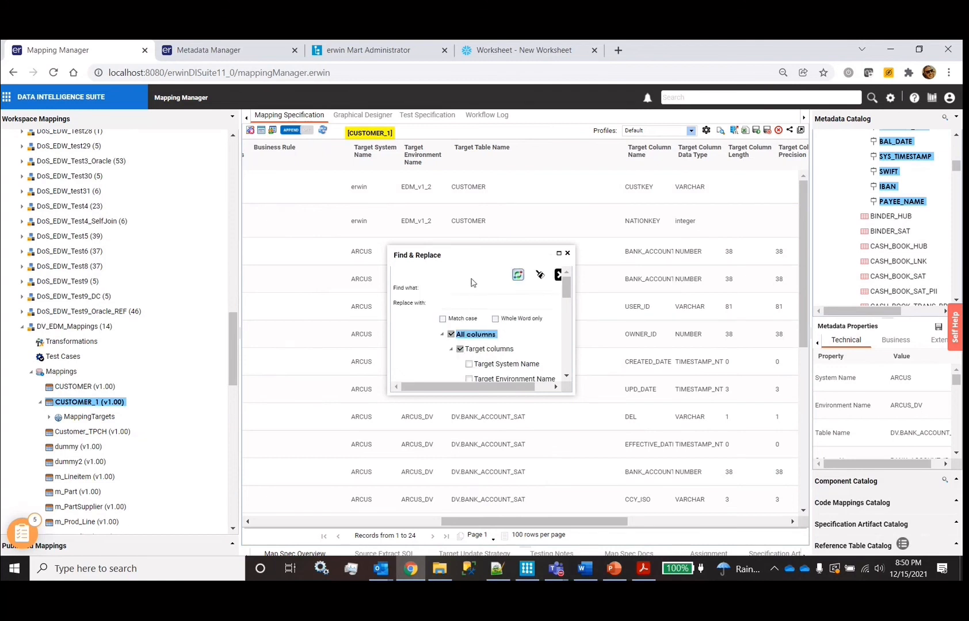
Replace every DV.BANK_ACCOUNT in target table names with CUSTOMER
{"action": "left_click", "coordinate": [468, 288]}
{"action": "type", "text": "DV_"}
{"action": "key", "text": "BackSpace"}
{"action": "type", "text": "-"}
{"action": "key", "text": "BackSpace"}
{"action": "key", "text": "BackSpace"}
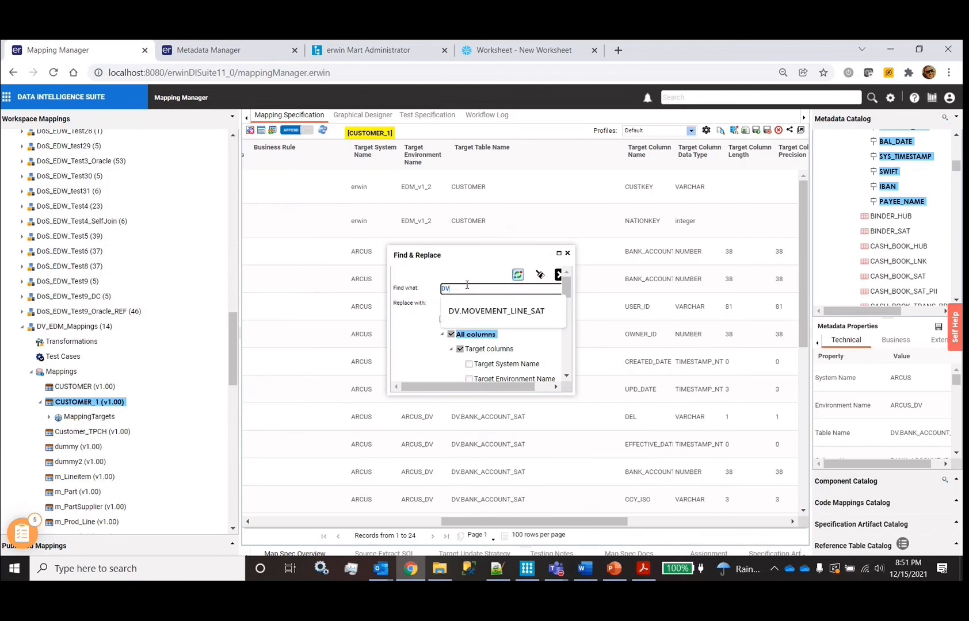
{"action": "type", "text": "-"}
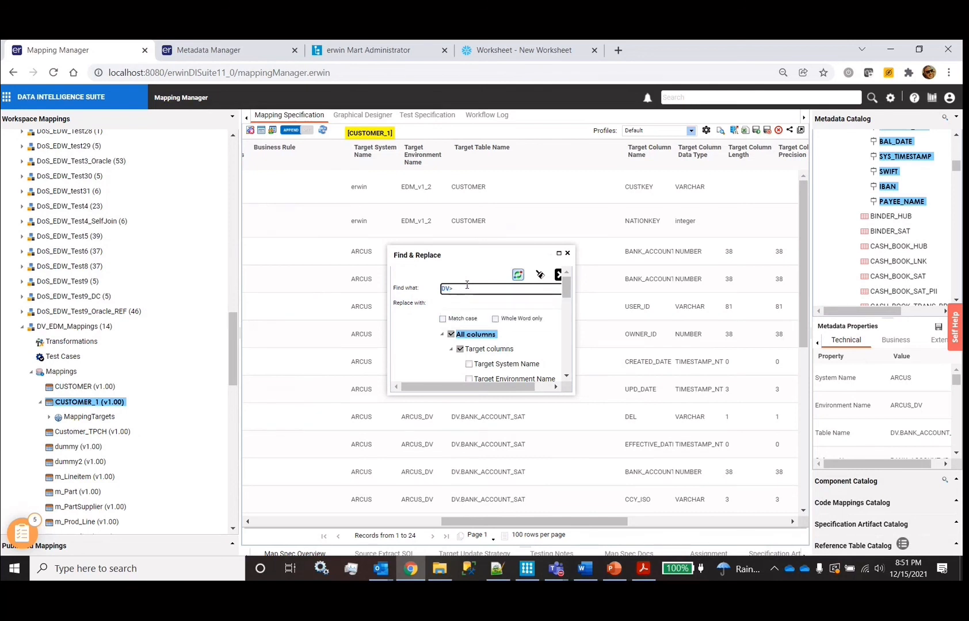
{"action": "key", "text": "BackSpace"}
{"action": "type", "text": ".BANK_ACCOUNTNT"}
{"action": "left_click", "coordinate": [472, 303]}
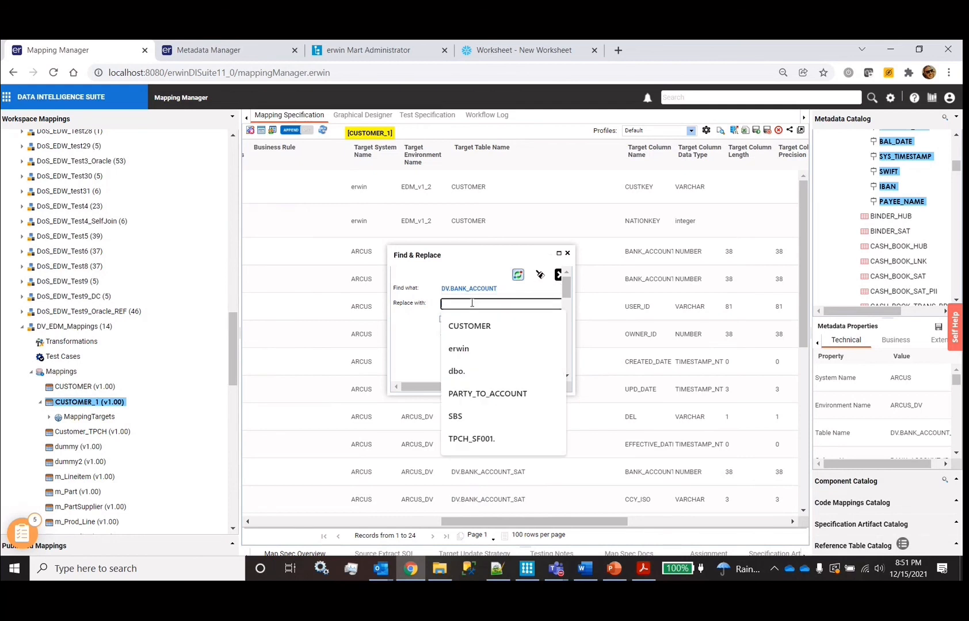
{"action": "type", "text": "CUSTOMER"}
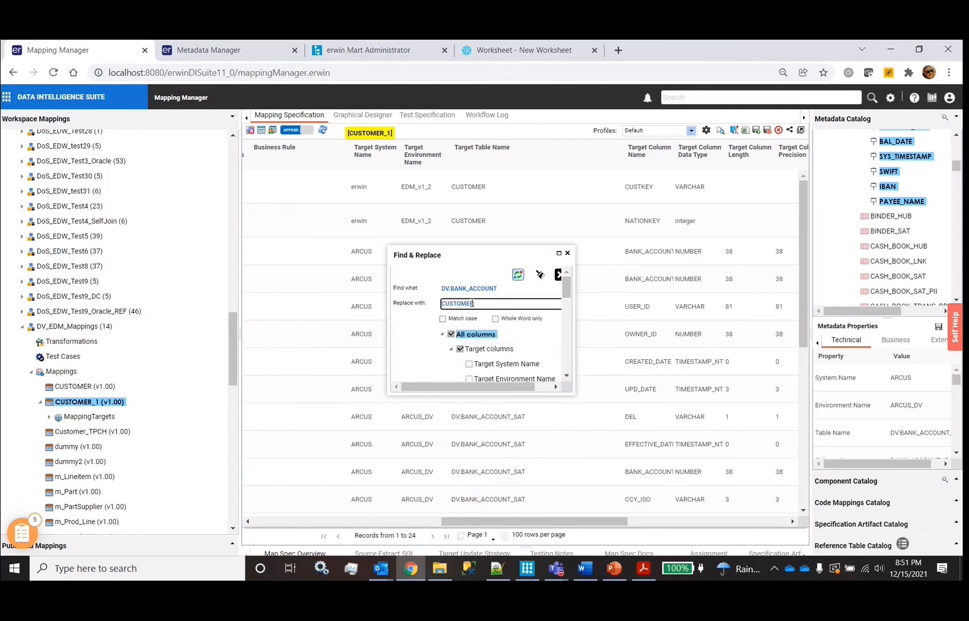
{"action": "left_click", "coordinate": [518, 275]}
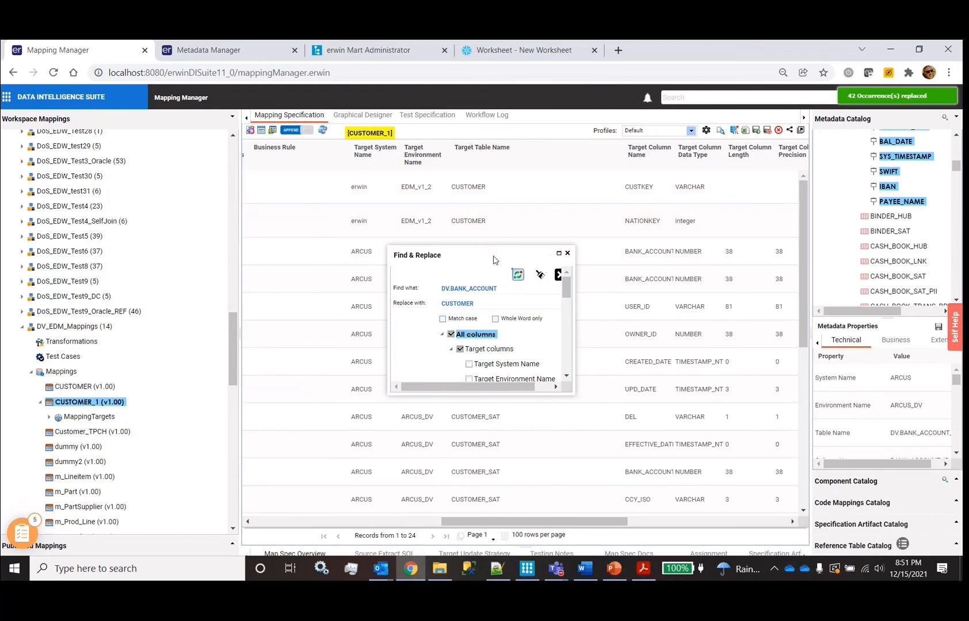
Close Find & Replace and save the updated CUSTOMER_1 mapping
{"action": "left_click_drag", "start_coordinate": [493, 260], "coordinate": [680, 234]}
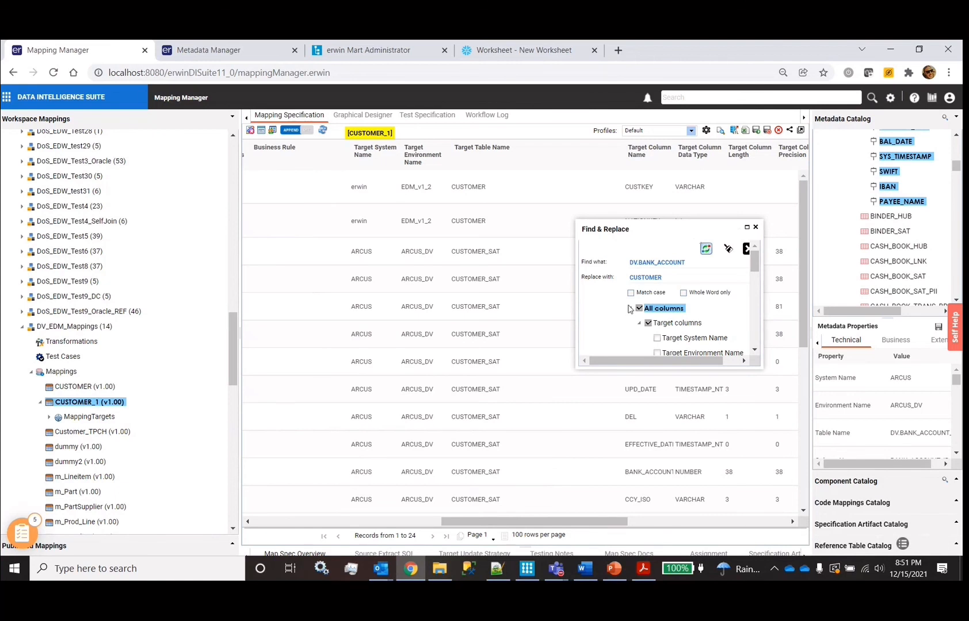
{"action": "left_click_drag", "start_coordinate": [677, 231], "coordinate": [489, 320]}
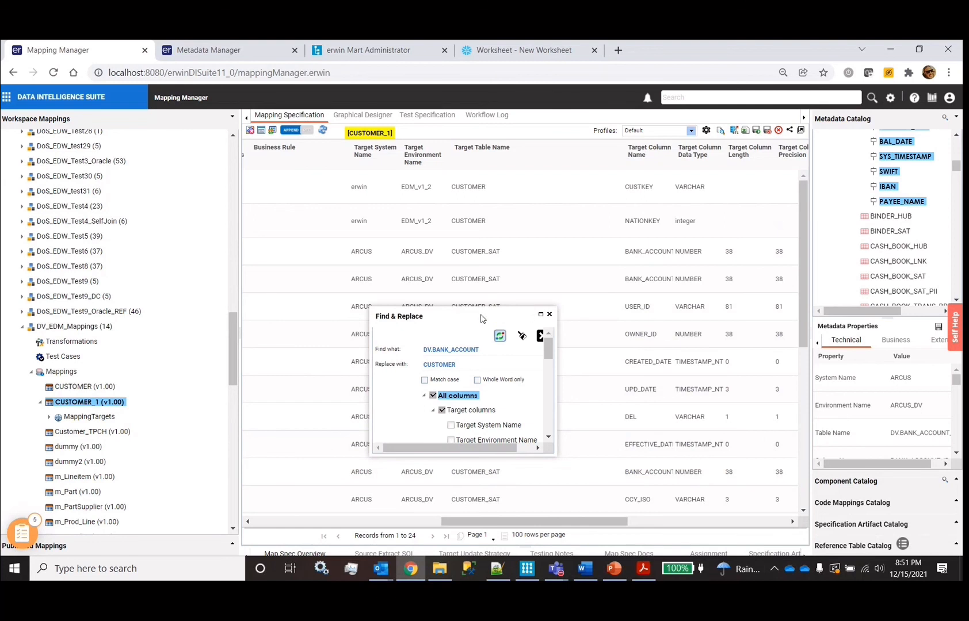
{"action": "left_click_drag", "start_coordinate": [481, 318], "coordinate": [532, 263]}
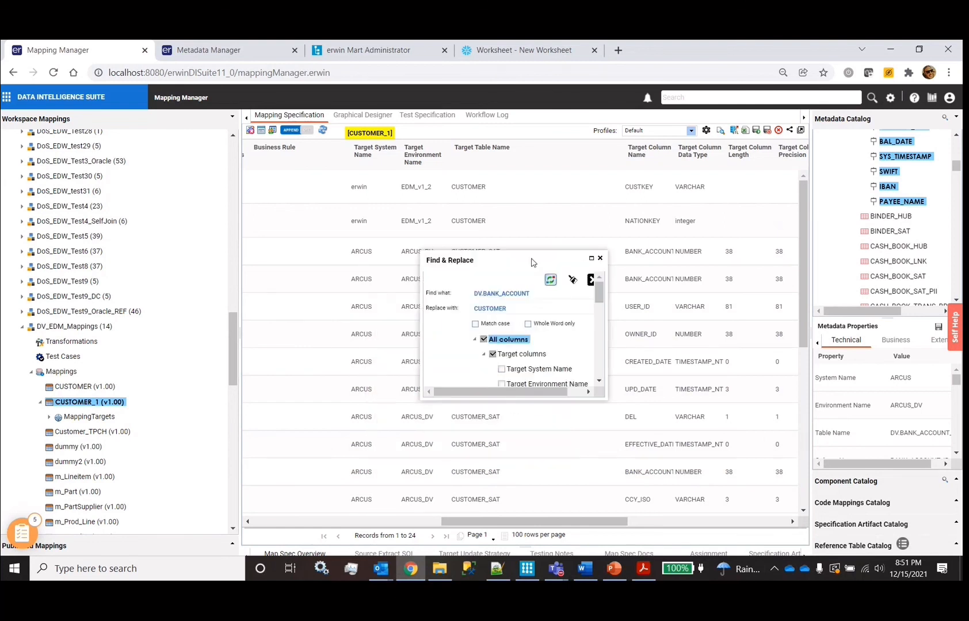
{"action": "left_click", "coordinate": [600, 258]}
{"action": "left_click", "coordinate": [768, 130]}
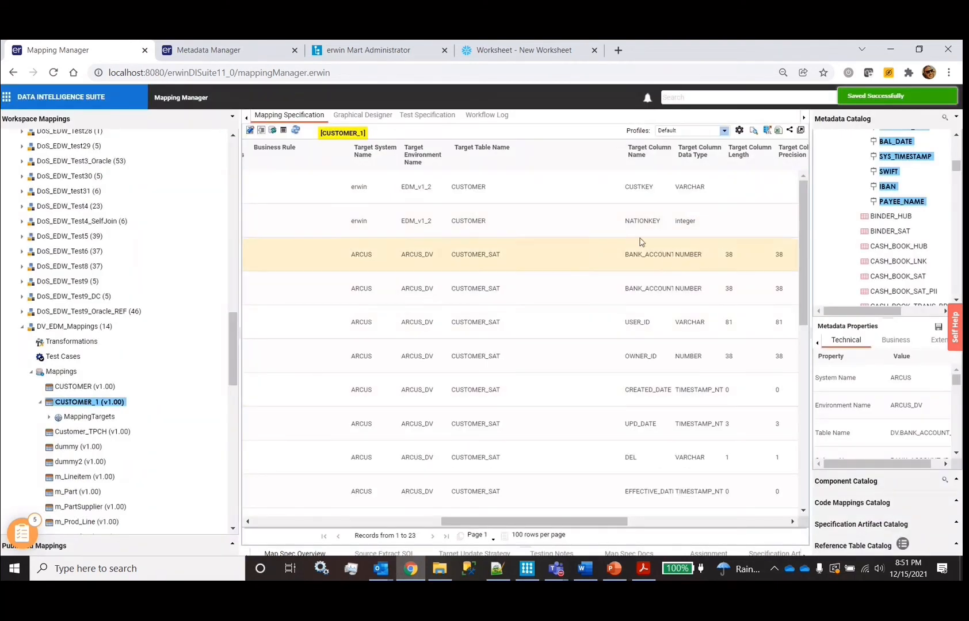
View the m_Part, m_Lineitem and m_Supplier mappings in Graphical Designer
{"action": "left_click", "coordinate": [348, 114]}
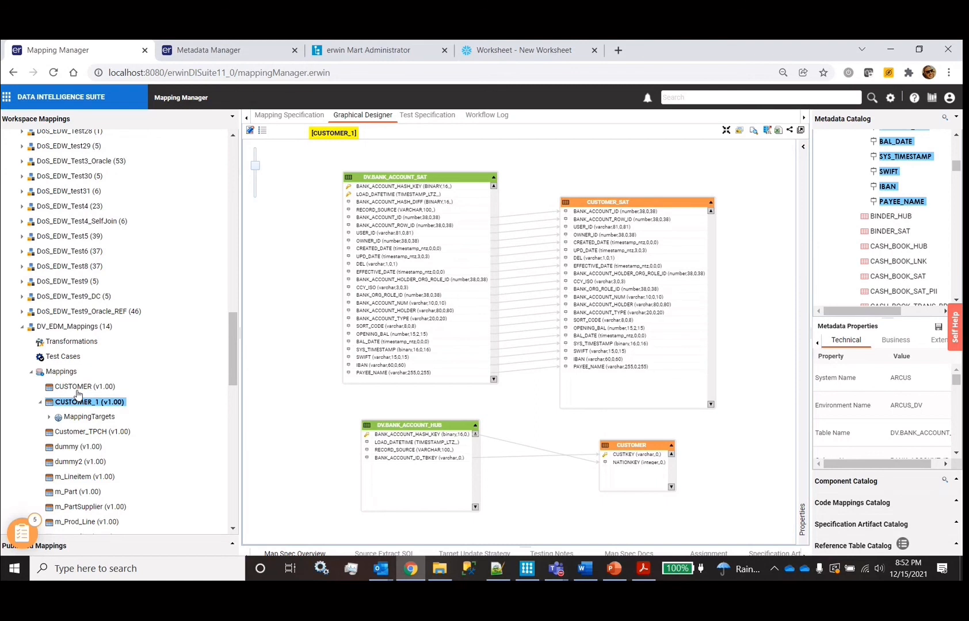
{"action": "left_click", "coordinate": [70, 495]}
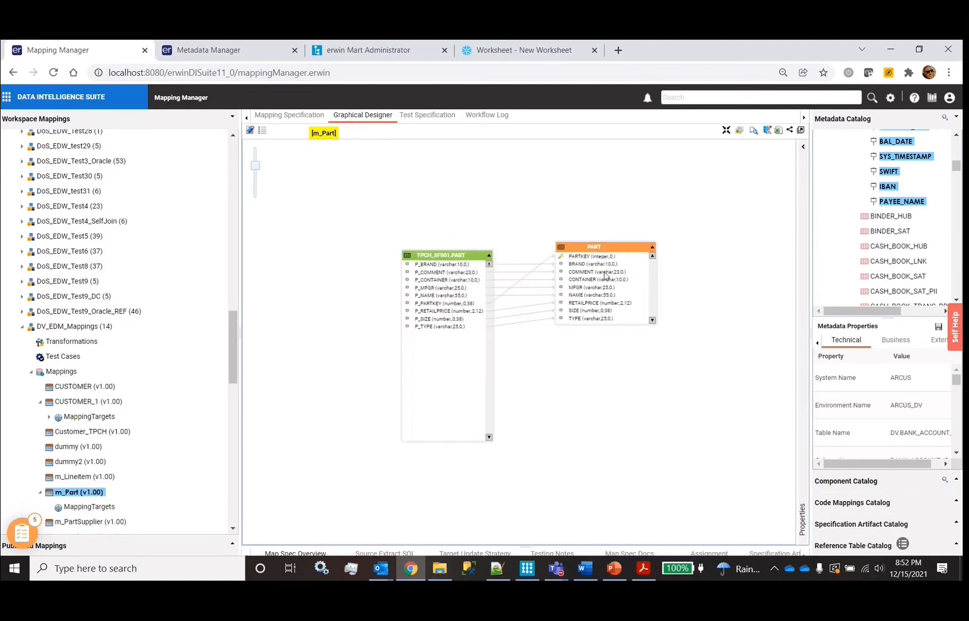
{"action": "left_click", "coordinate": [605, 274]}
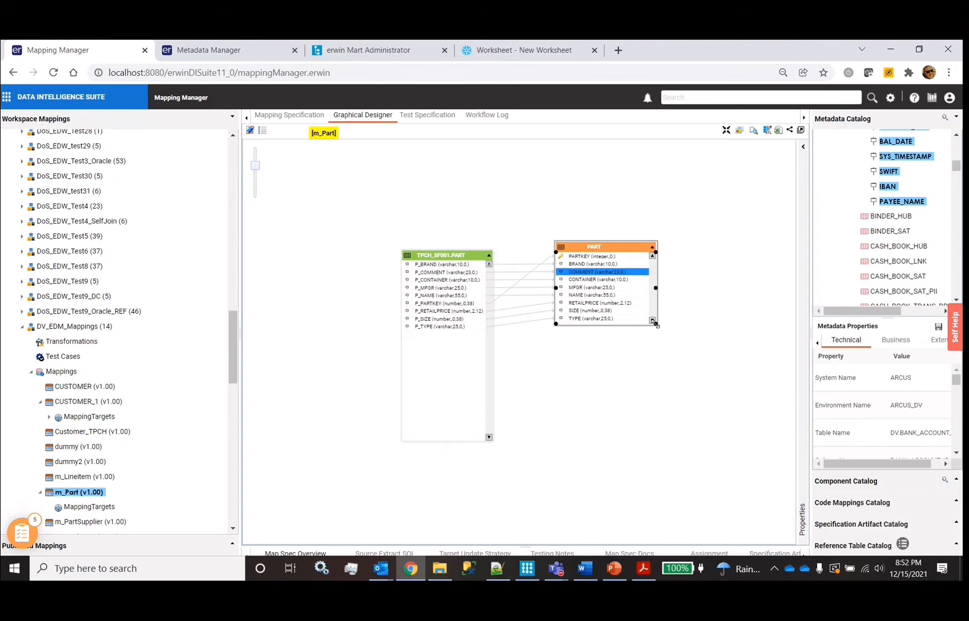
{"action": "left_click_drag", "start_coordinate": [655, 324], "coordinate": [658, 259]}
{"action": "left_click", "coordinate": [63, 479]}
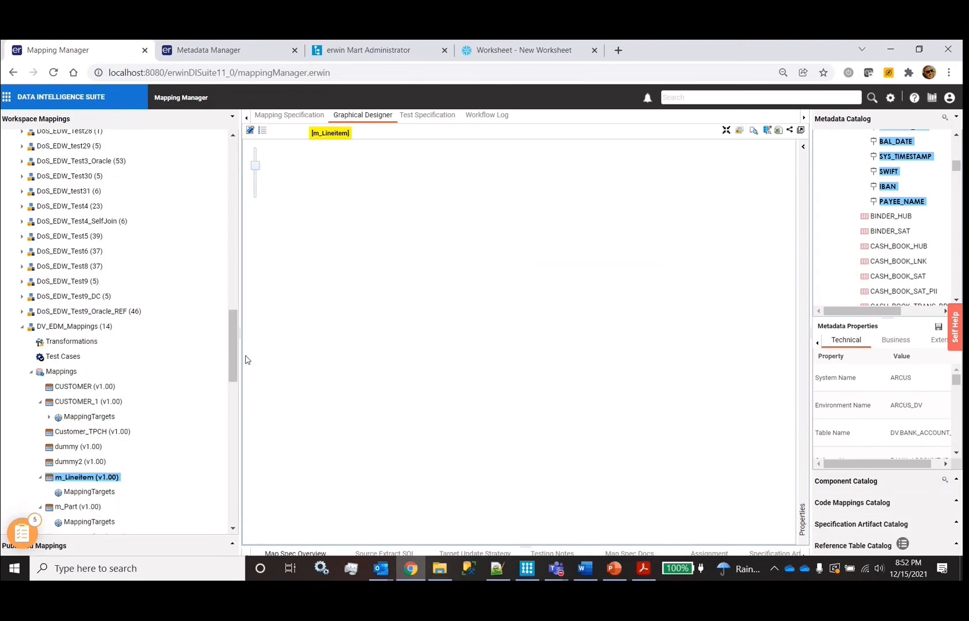
{"action": "scroll", "coordinate": [162, 434], "scroll_direction": "down", "scroll_amount": 3}
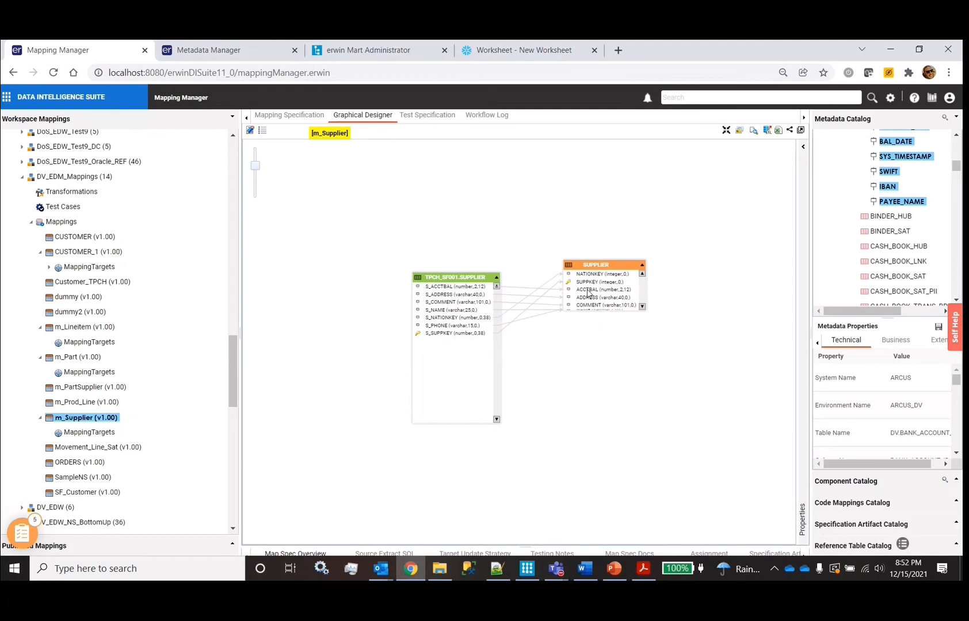
{"action": "right_click", "coordinate": [80, 420]}
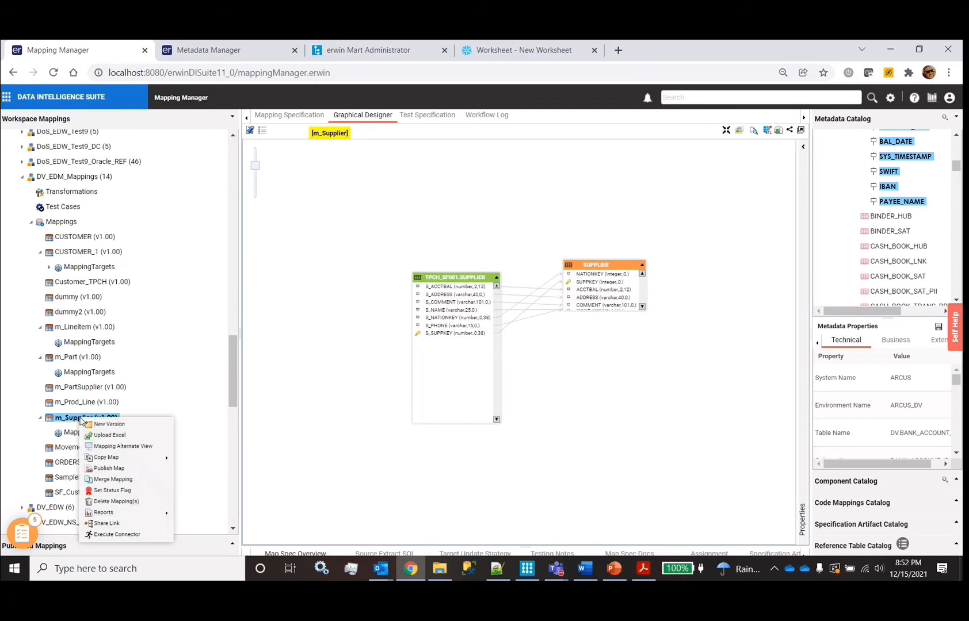
Run the RapidDataVault_TopDown connector on the m_Supplier mapping
{"action": "left_click", "coordinate": [120, 535]}
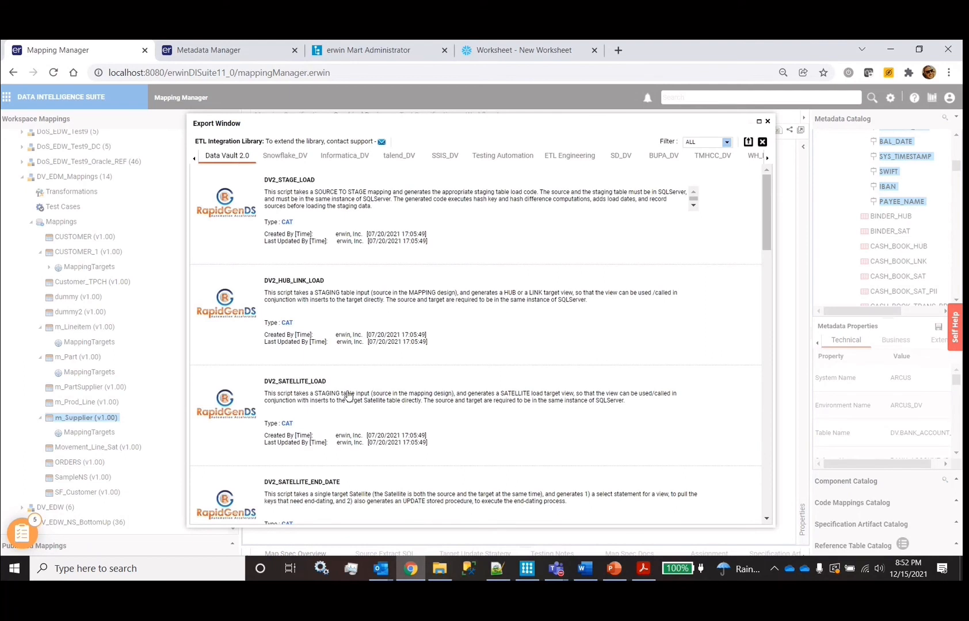
{"action": "scroll", "coordinate": [346, 394], "scroll_direction": "down", "scroll_amount": 5}
{"action": "left_click", "coordinate": [456, 260]}
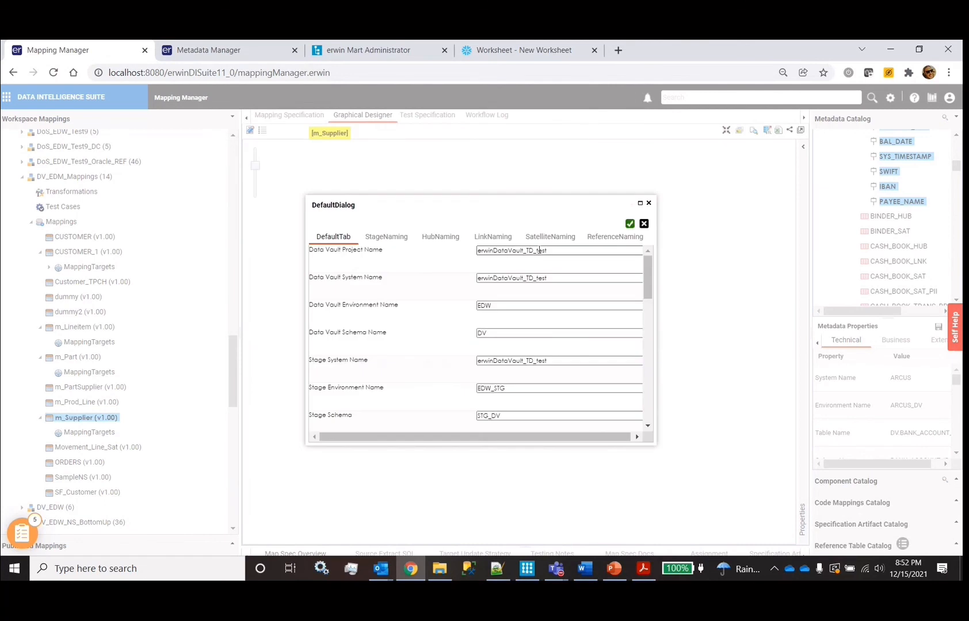
Enter a new Data Vault project name and reuse it as the Data Vault and Stage system names
{"action": "double_click", "coordinate": [553, 250]}
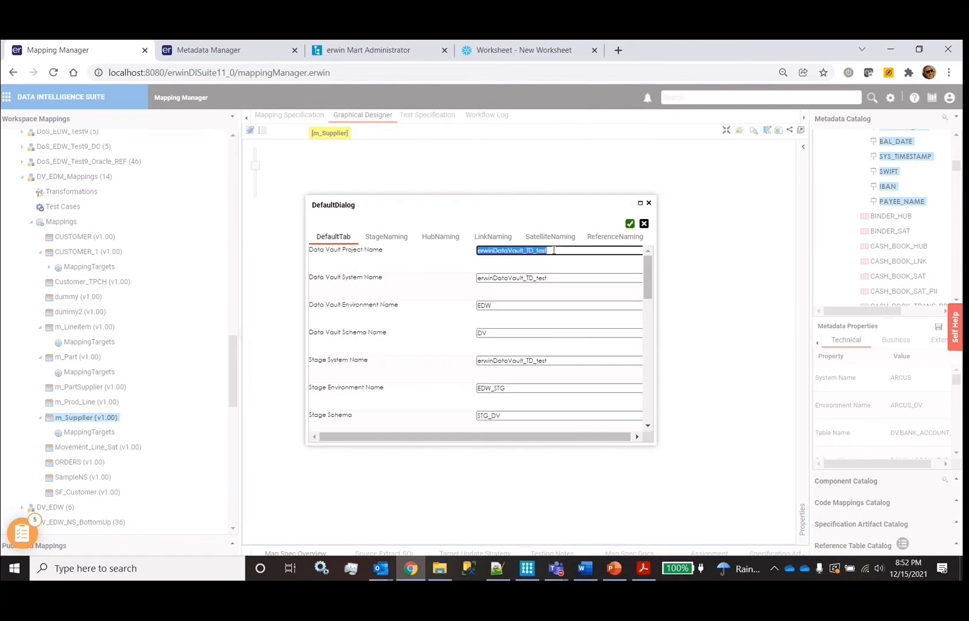
{"action": "type", "text": "P"}
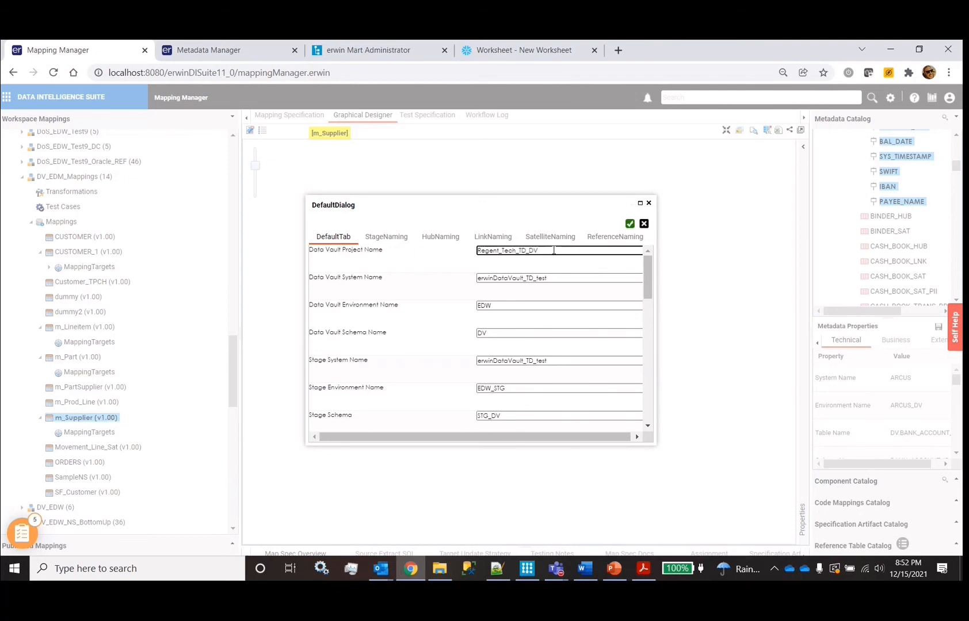
{"action": "double_click", "coordinate": [553, 250]}
{"action": "key", "text": "ctrl+c"}
{"action": "left_click", "coordinate": [556, 278]}
{"action": "double_click", "coordinate": [556, 278]}
{"action": "key", "text": "ctrl+v"}
{"action": "left_click", "coordinate": [556, 361]}
{"action": "double_click", "coordinate": [556, 361]}
{"action": "key", "text": "ctrl+v"}
Enlarge the settings dialog and set the Source Environment to TPCH_SF001
{"action": "left_click_drag", "start_coordinate": [506, 208], "coordinate": [451, 153]}
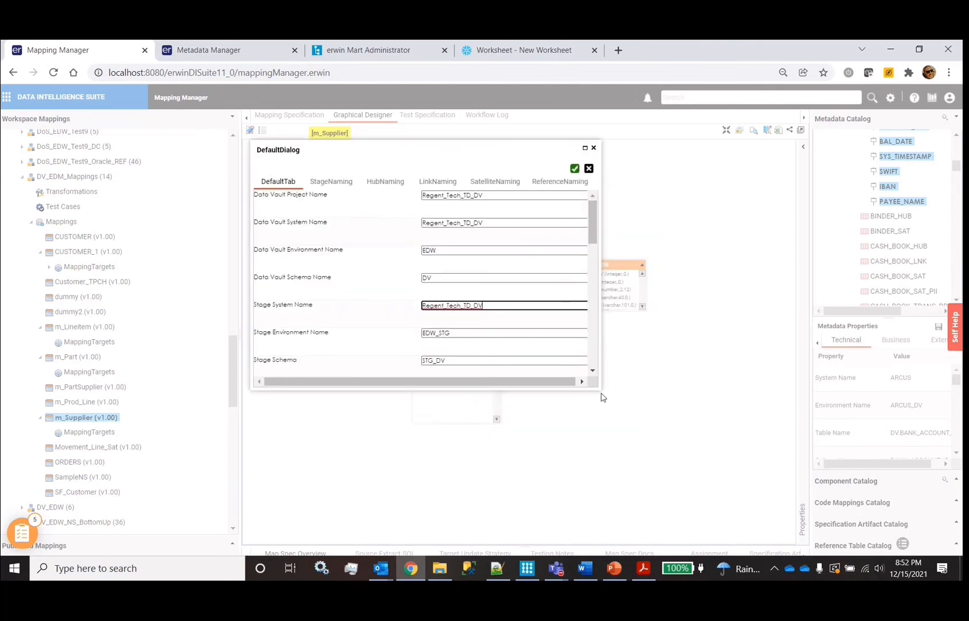
{"action": "left_click_drag", "start_coordinate": [599, 389], "coordinate": [688, 476]}
{"action": "left_click", "coordinate": [629, 388]}
{"action": "double_click", "coordinate": [629, 389]}
{"action": "type", "text": "TPCH"}
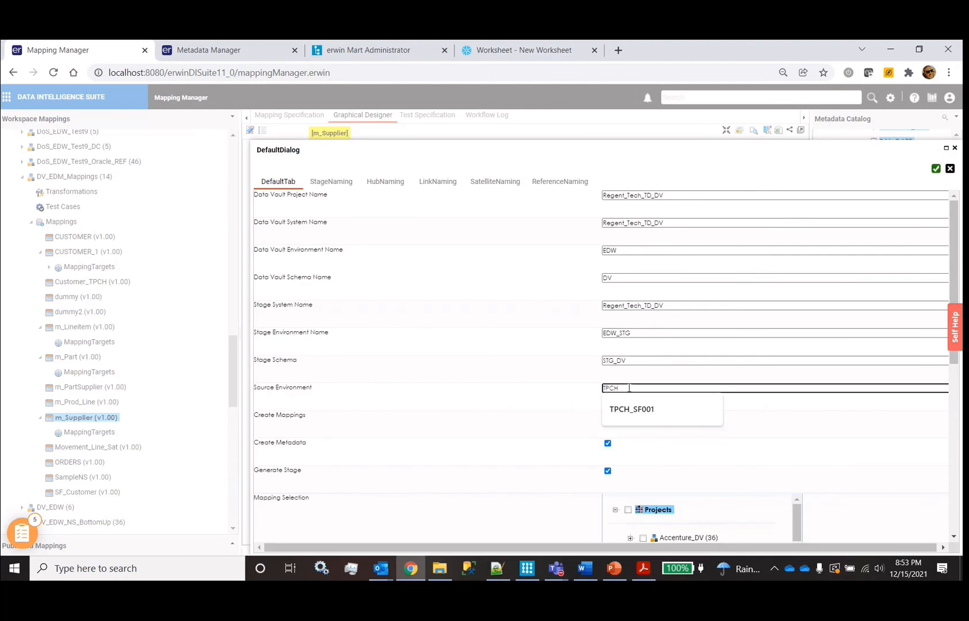
{"action": "left_click", "coordinate": [631, 409]}
Expand DV_EDM_Mappings to list its mappings in the Mapping Selection tree
{"action": "scroll", "coordinate": [523, 380], "scroll_direction": "down", "scroll_amount": 6}
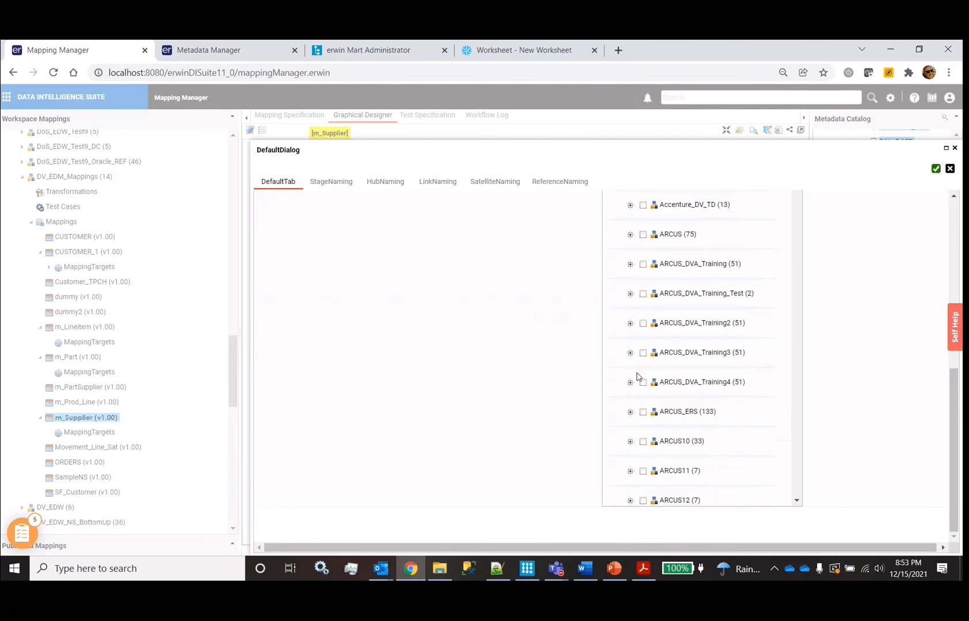
{"action": "scroll", "coordinate": [627, 321], "scroll_direction": "down", "scroll_amount": 15}
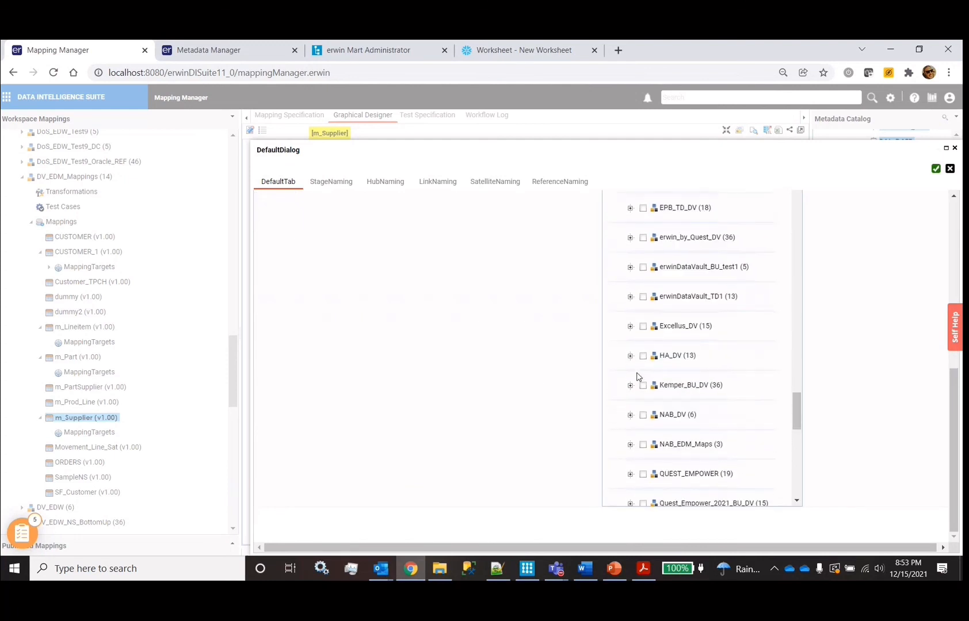
{"action": "scroll", "coordinate": [684, 386], "scroll_direction": "up", "scroll_amount": 4}
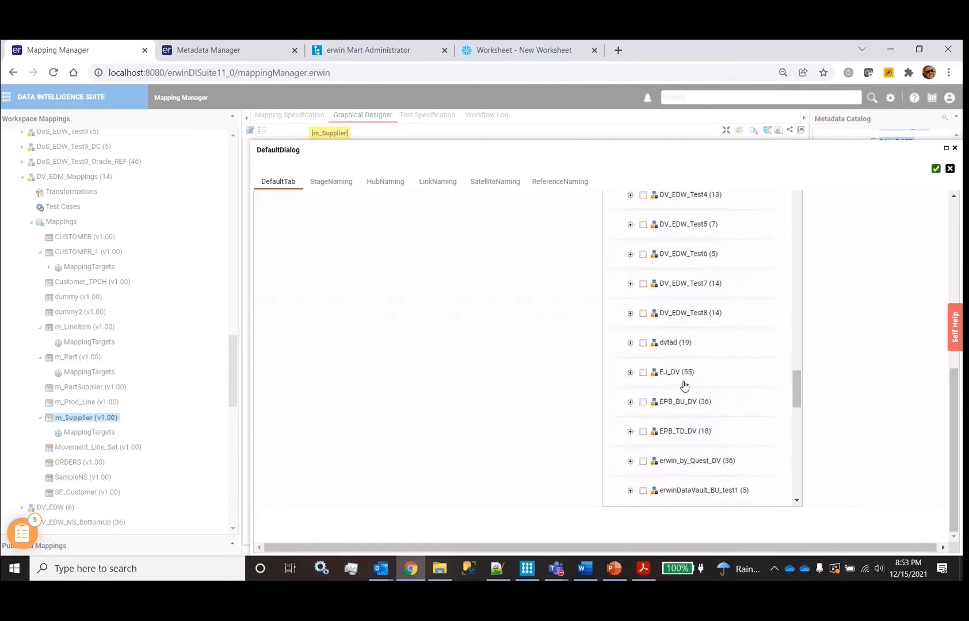
{"action": "scroll", "coordinate": [688, 345], "scroll_direction": "up", "scroll_amount": 4}
{"action": "scroll", "coordinate": [688, 347], "scroll_direction": "up", "scroll_amount": 3}
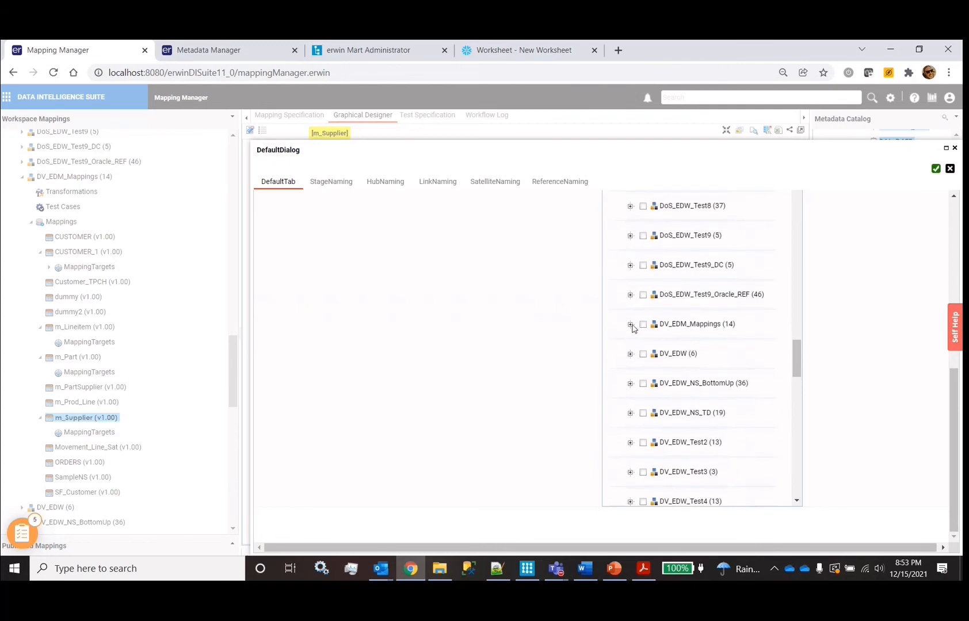
{"action": "left_click", "coordinate": [630, 324]}
{"action": "left_click", "coordinate": [688, 353]}
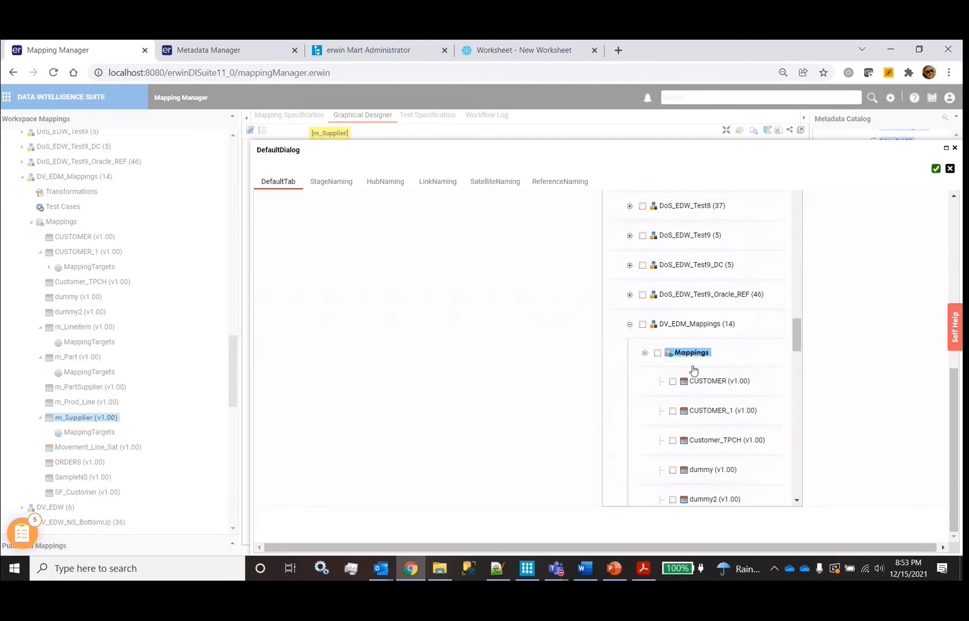
{"action": "scroll", "coordinate": [670, 385], "scroll_direction": "down", "scroll_amount": 1}
Tick Customer_TPCH, m_Part, m_PartSupplier, m_Lineitem, m_Supplier and ORDERS
{"action": "left_click", "coordinate": [672, 366]}
{"action": "scroll", "coordinate": [661, 374], "scroll_direction": "down", "scroll_amount": 2}
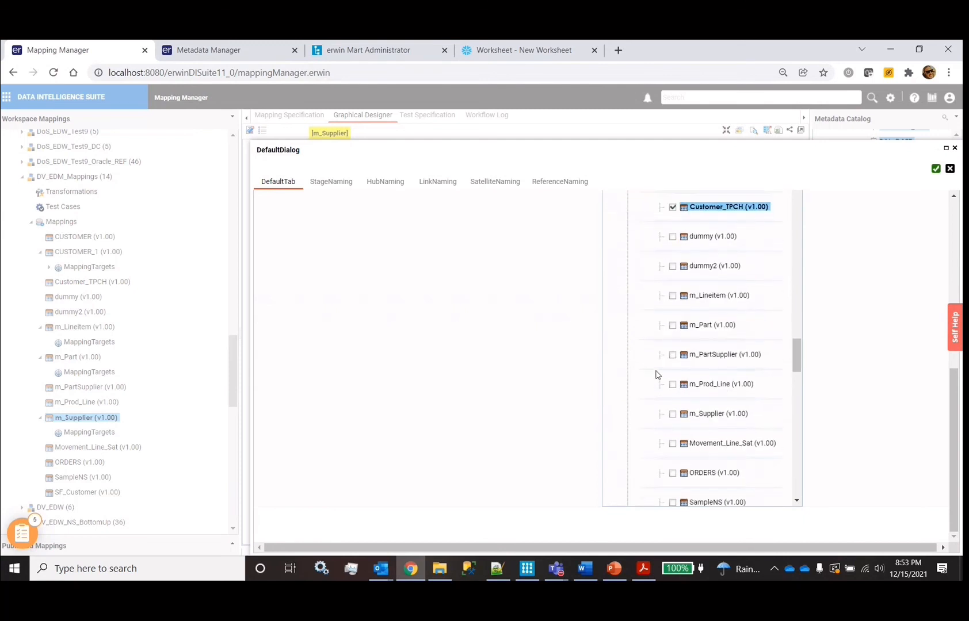
{"action": "left_click", "coordinate": [674, 294]}
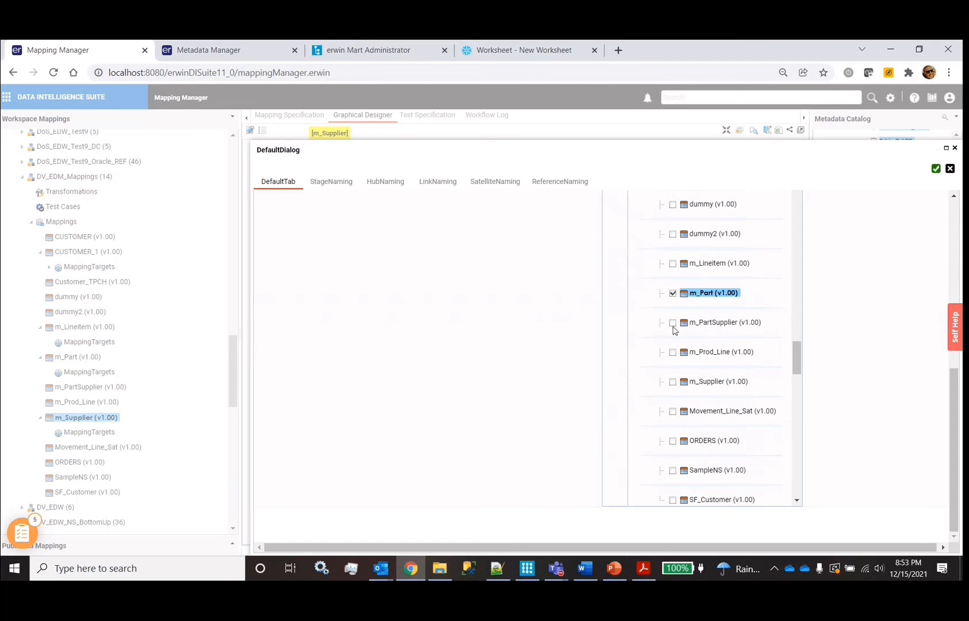
{"action": "left_click", "coordinate": [674, 324]}
{"action": "left_click", "coordinate": [673, 264]}
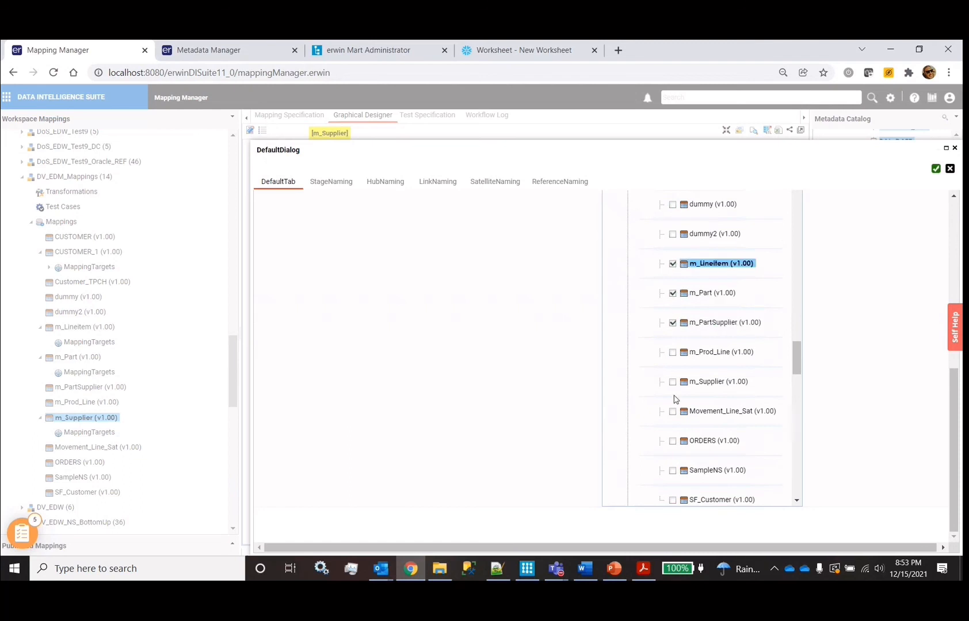
{"action": "left_click", "coordinate": [673, 383]}
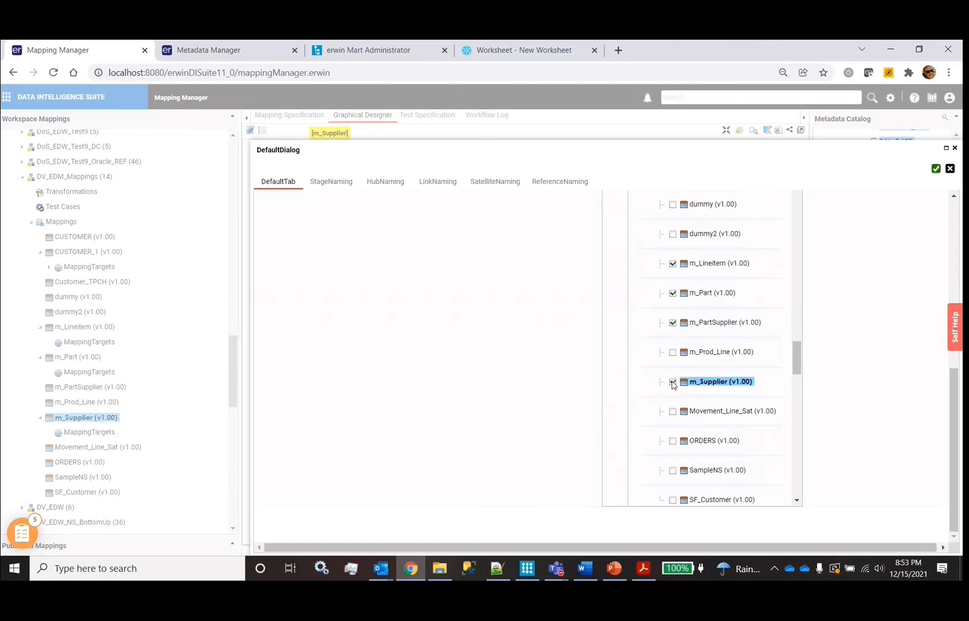
{"action": "left_click", "coordinate": [674, 442]}
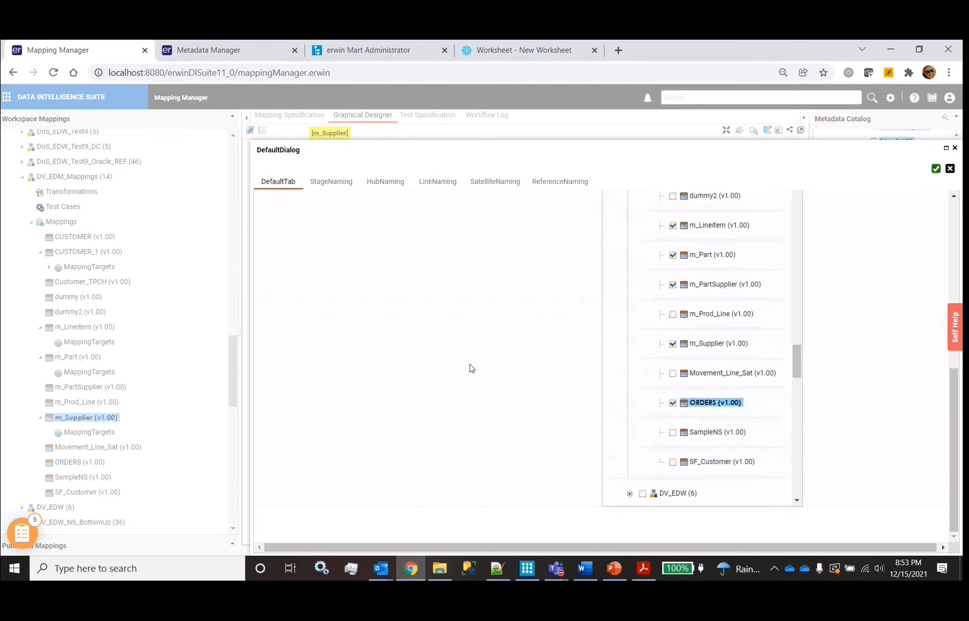
{"action": "left_click", "coordinate": [326, 183]}
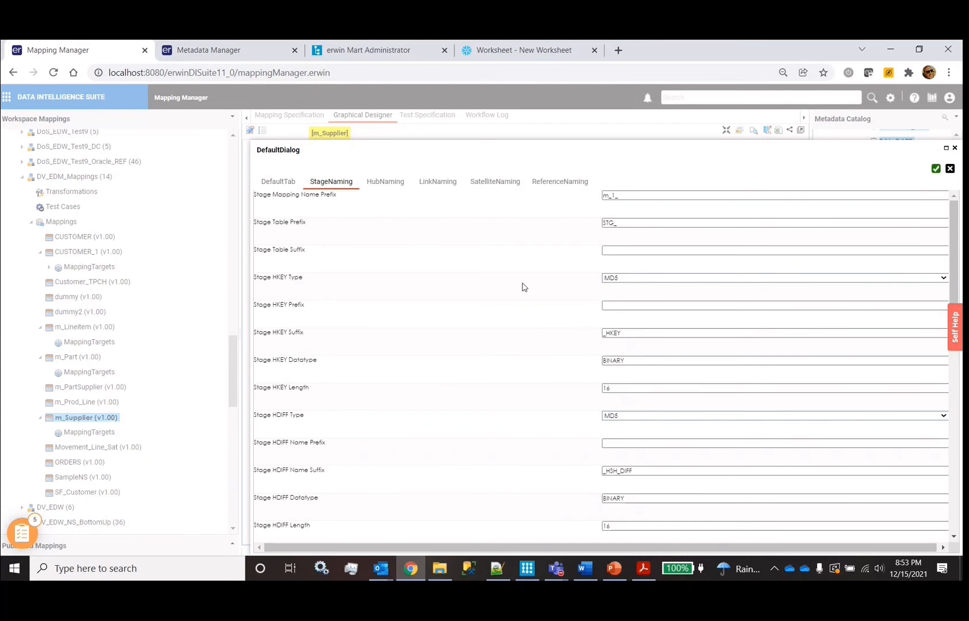
Keep the Stage HKEY Type at MD5 in the stage naming settings
{"action": "left_click", "coordinate": [636, 281]}
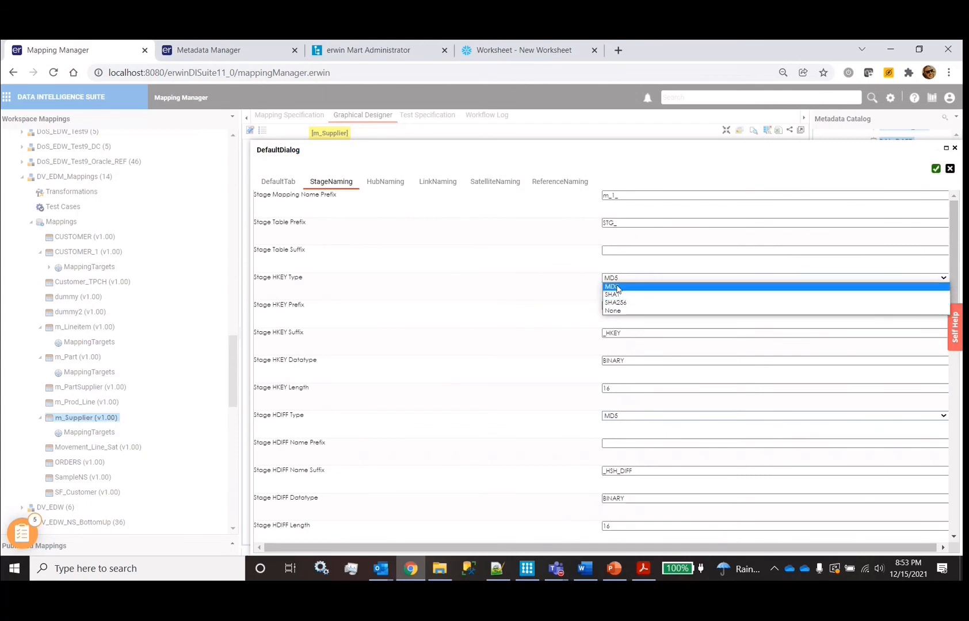
{"action": "left_click", "coordinate": [546, 283]}
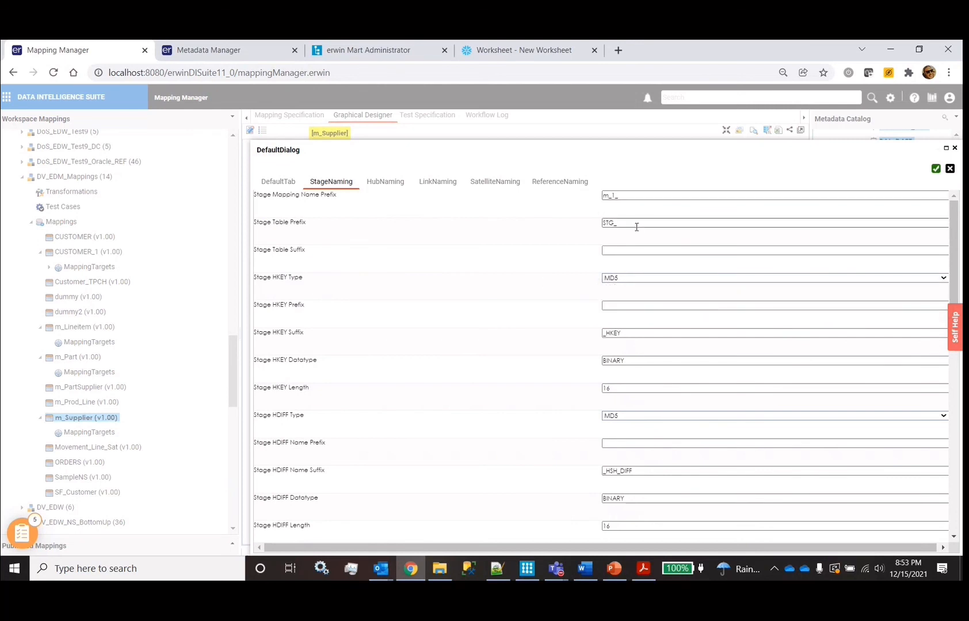
{"action": "scroll", "coordinate": [460, 294], "scroll_direction": "down", "scroll_amount": 10}
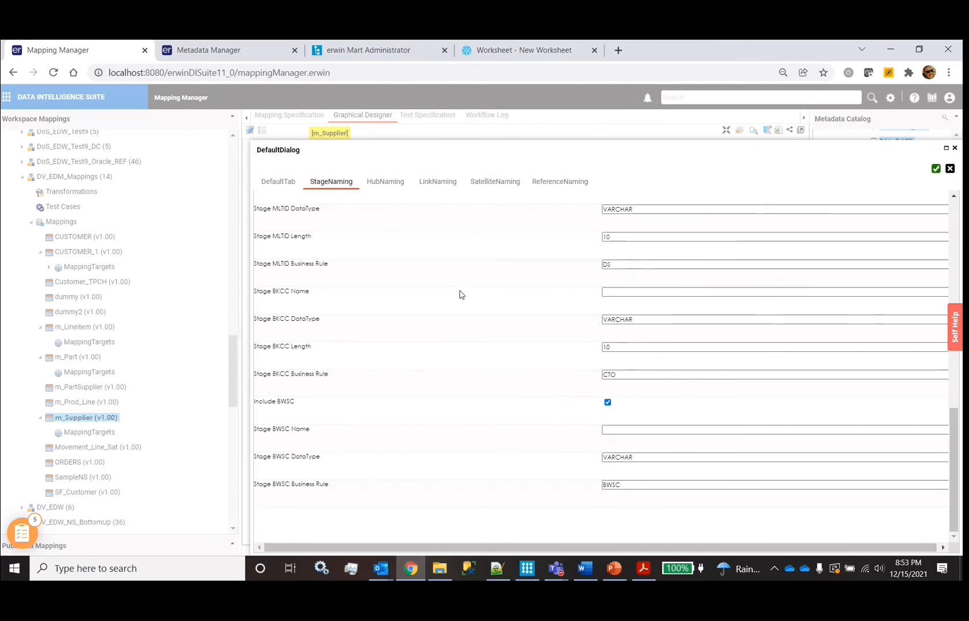
{"action": "scroll", "coordinate": [459, 294], "scroll_direction": "up", "scroll_amount": 10}
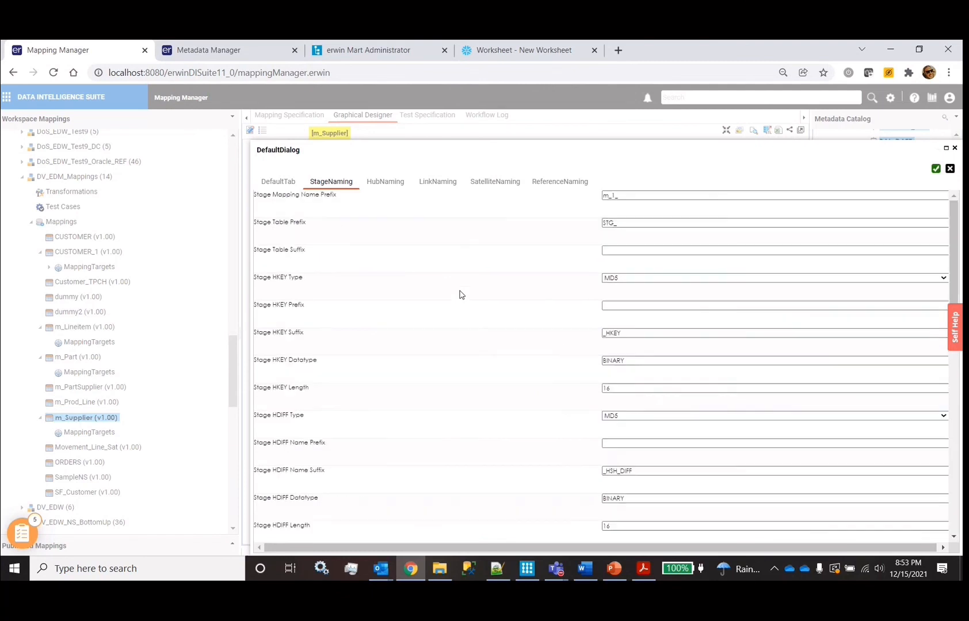
Confirm the general settings and start the RapidDataVault_TopDown generation
{"action": "left_click", "coordinate": [278, 182]}
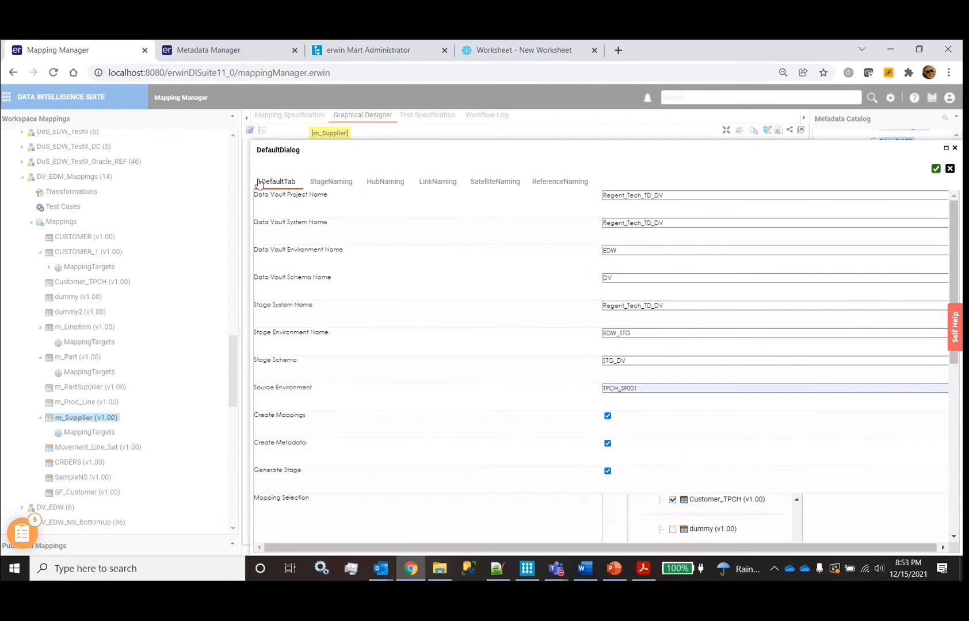
{"action": "scroll", "coordinate": [697, 466], "scroll_direction": "down", "scroll_amount": 2}
{"action": "scroll", "coordinate": [697, 466], "scroll_direction": "down", "scroll_amount": 1}
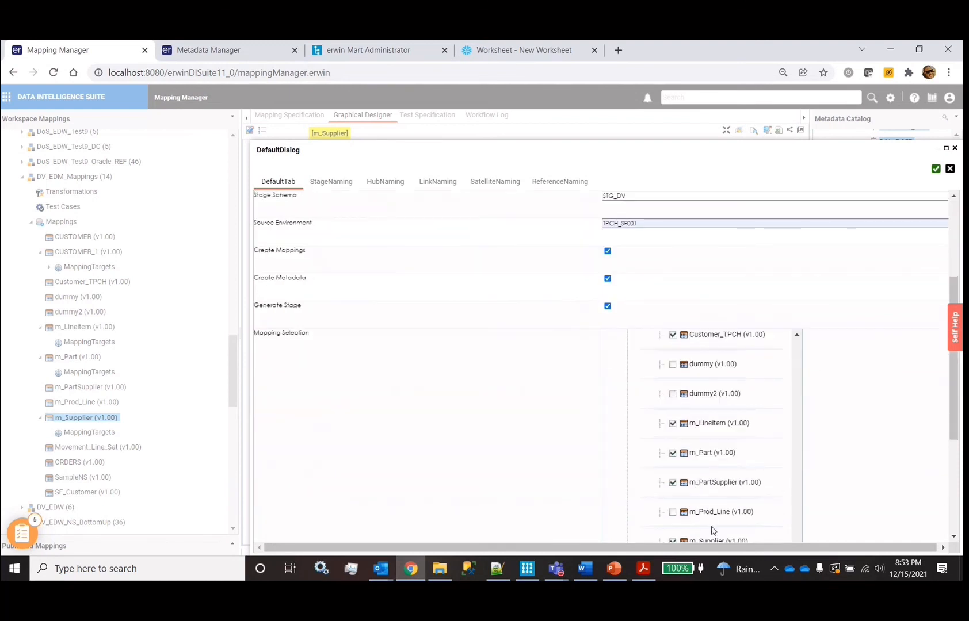
{"action": "scroll", "coordinate": [708, 288], "scroll_direction": "up", "scroll_amount": 3}
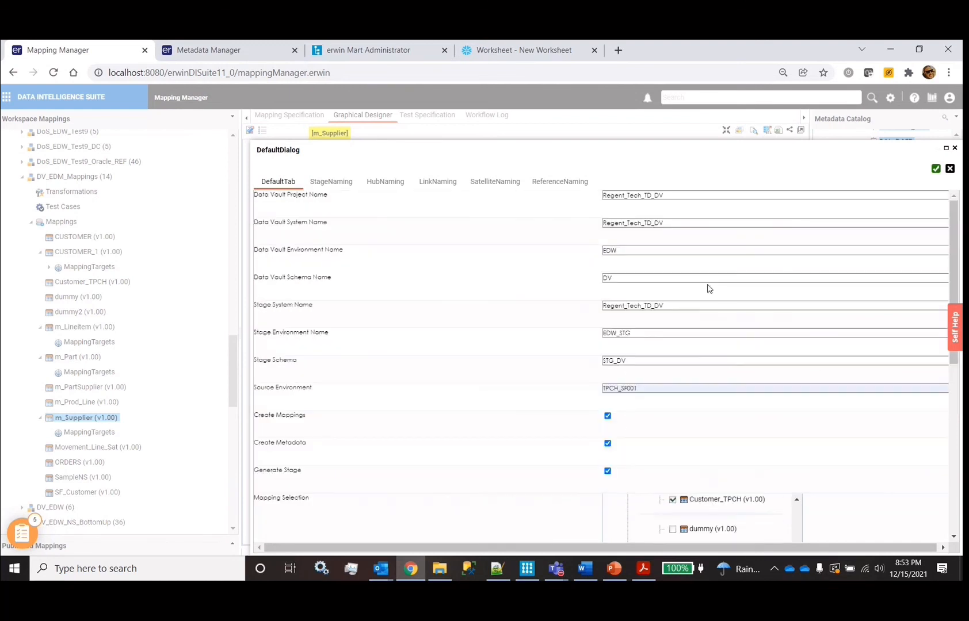
{"action": "left_click", "coordinate": [936, 169]}
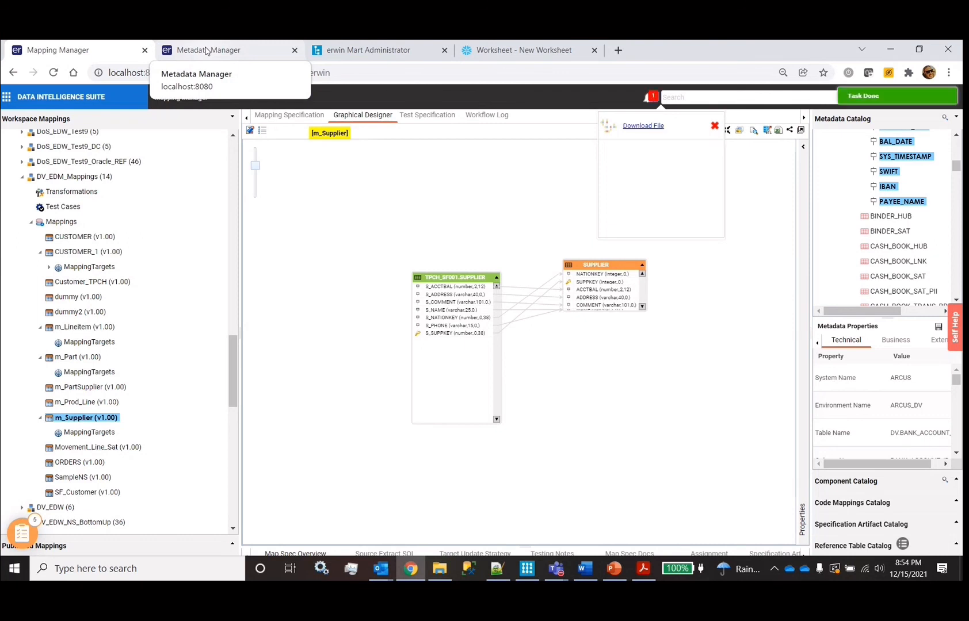
In Metadata Manager, expand Regent_Tech_TD_DV and list the EDW_STG staging tables under STG_DV
{"action": "left_click", "coordinate": [206, 50]}
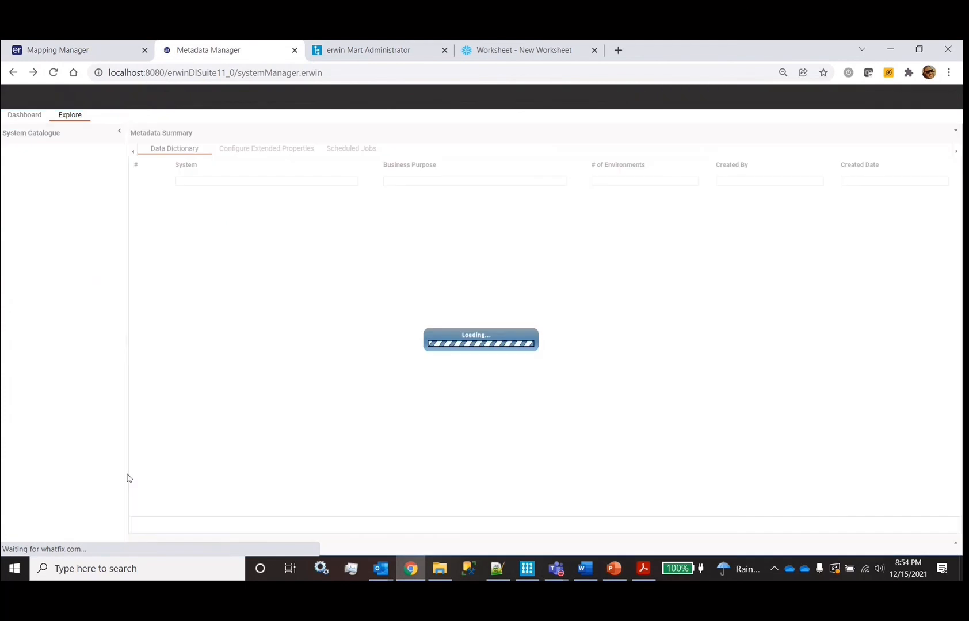
{"action": "scroll", "coordinate": [121, 479], "scroll_direction": "down", "scroll_amount": 15}
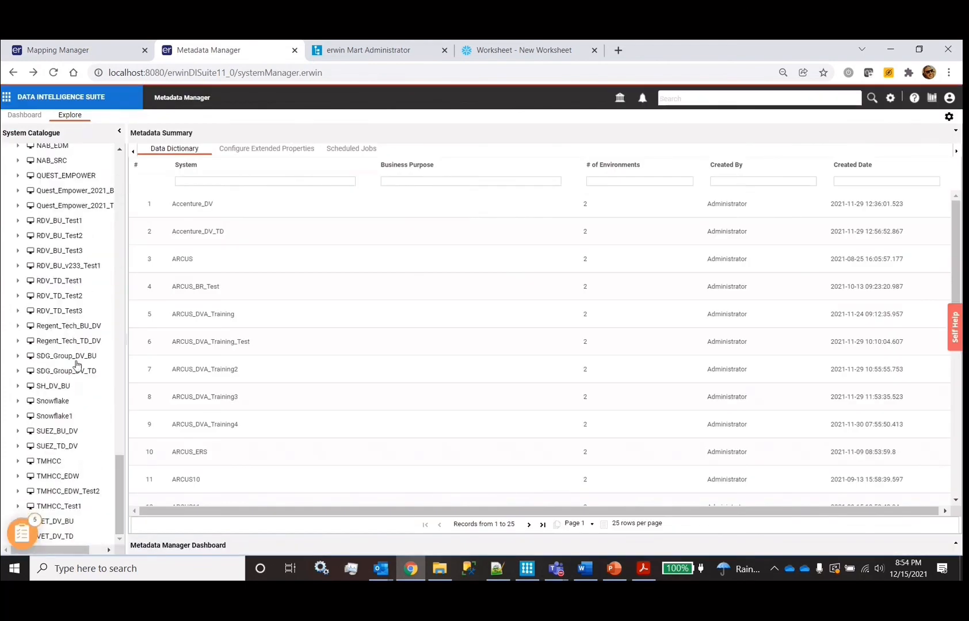
{"action": "left_click", "coordinate": [79, 342]}
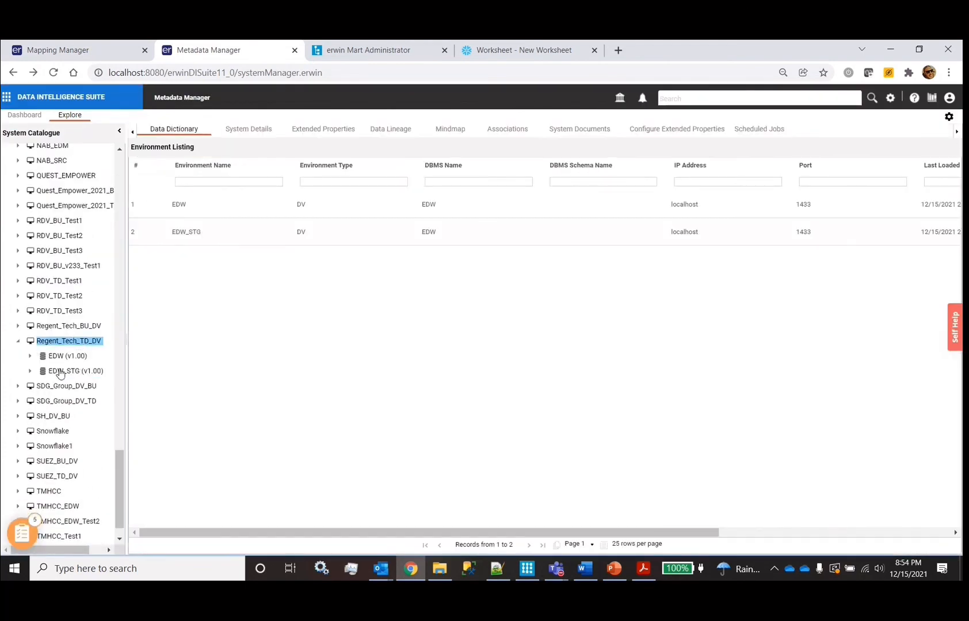
{"action": "left_click", "coordinate": [60, 372]}
{"action": "left_click", "coordinate": [70, 387]}
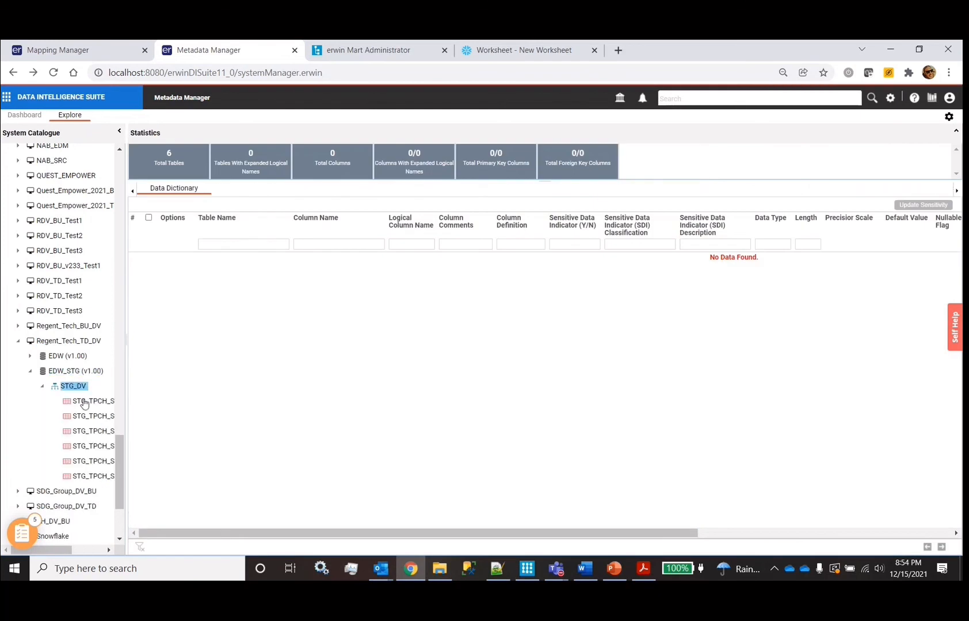
Open the EDW data dictionary's ER diagram, moving a satellite table left, and review it again
{"action": "left_click", "coordinate": [54, 357]}
{"action": "right_click", "coordinate": [53, 357]}
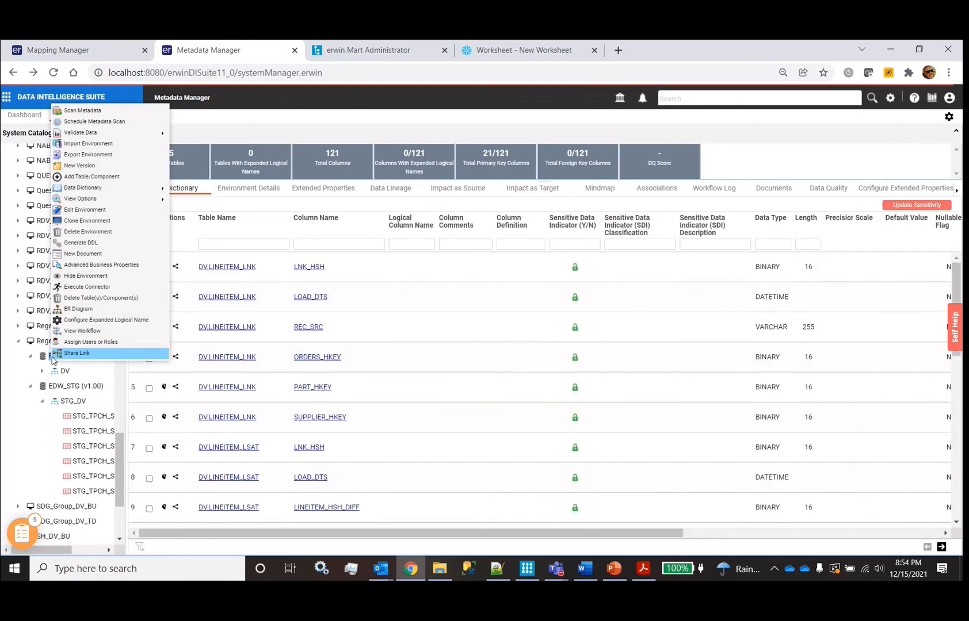
{"action": "left_click", "coordinate": [100, 314]}
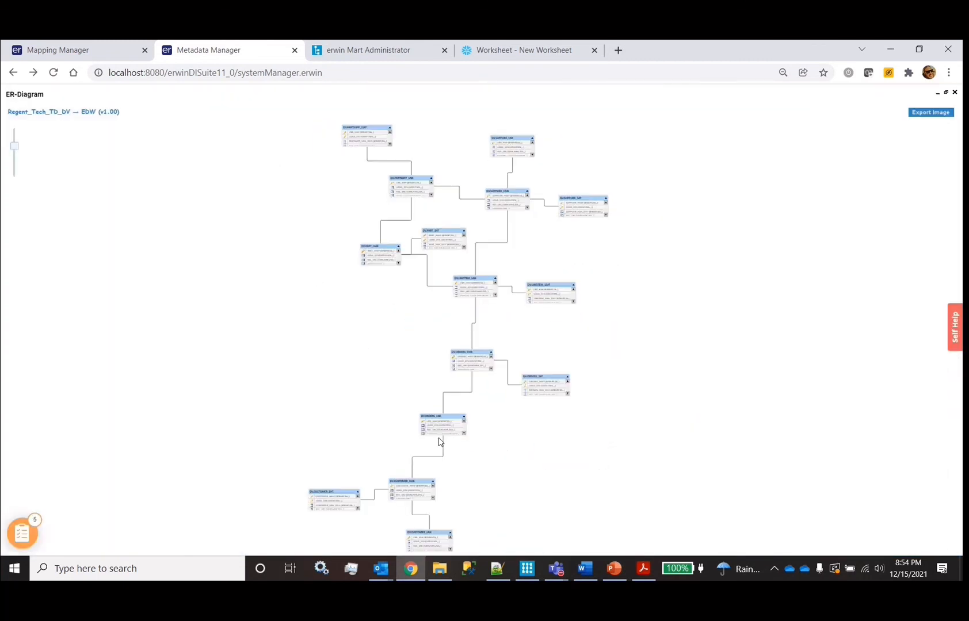
{"action": "scroll", "coordinate": [438, 442], "scroll_direction": "down", "scroll_amount": 2}
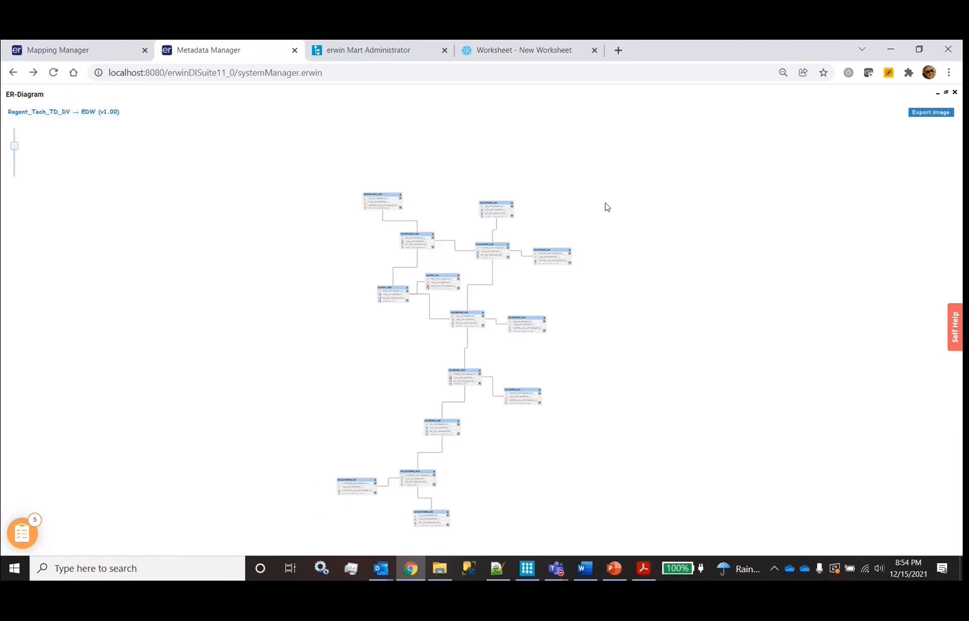
{"action": "left_click_drag", "start_coordinate": [433, 286], "coordinate": [283, 288]}
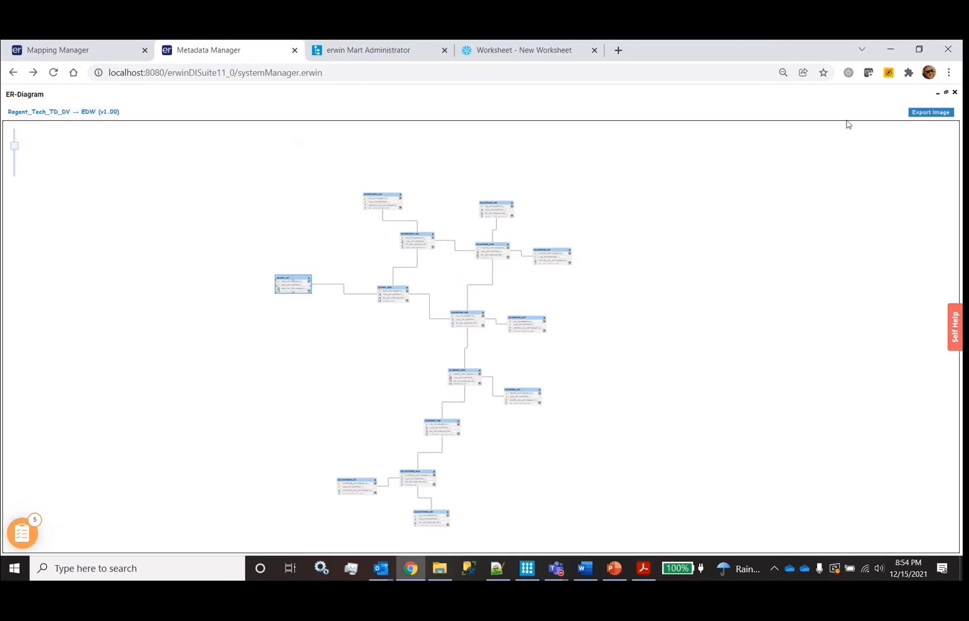
{"action": "left_click", "coordinate": [955, 93]}
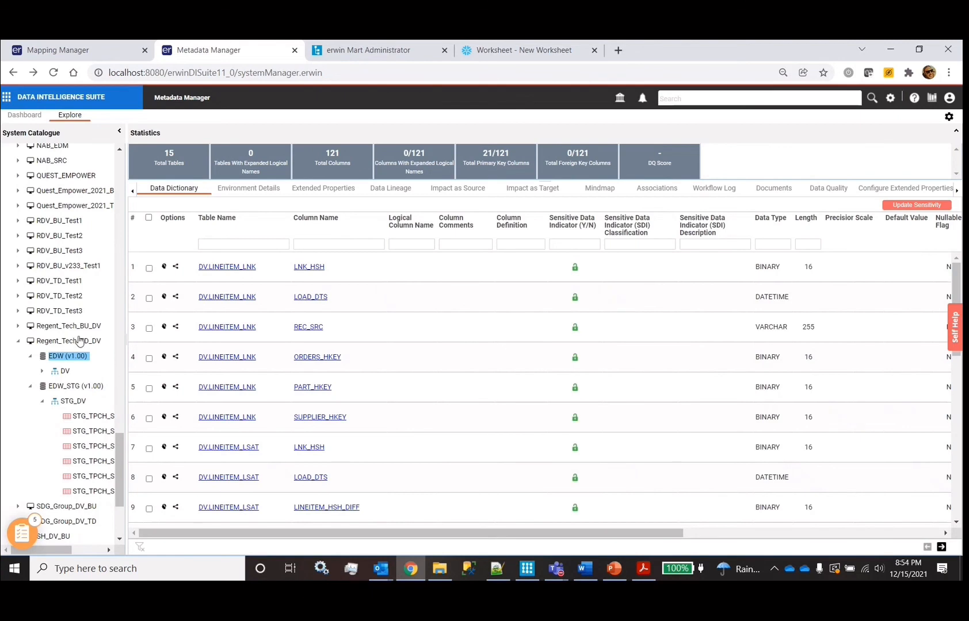
{"action": "right_click", "coordinate": [66, 355]}
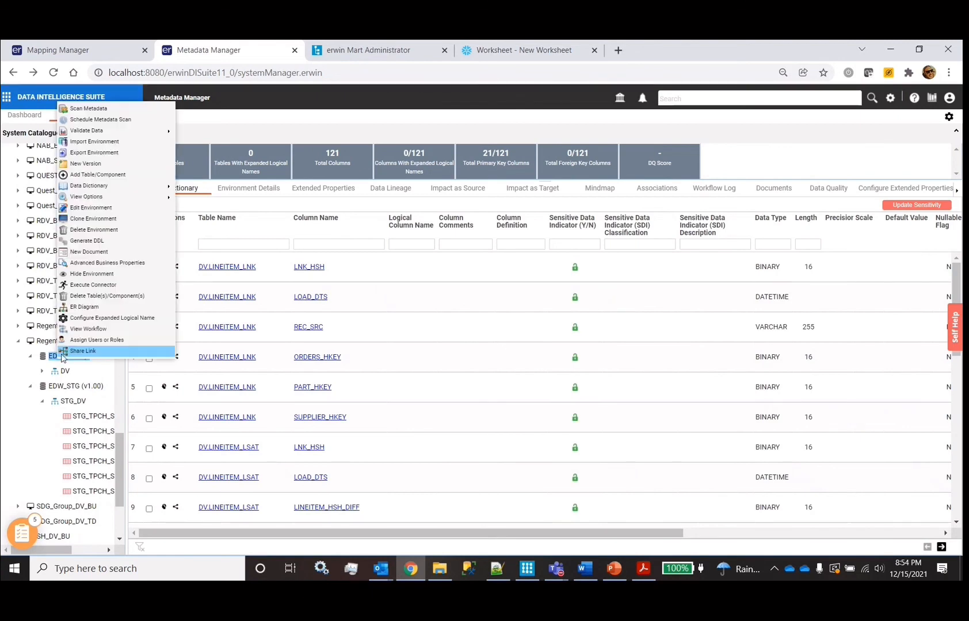
{"action": "left_click", "coordinate": [104, 307]}
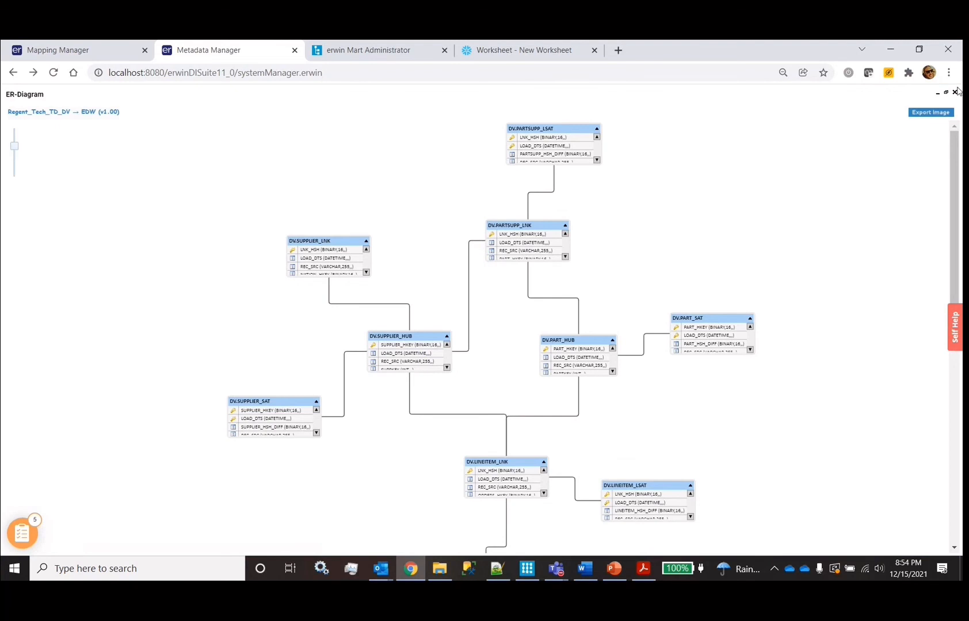
{"action": "left_click", "coordinate": [954, 93]}
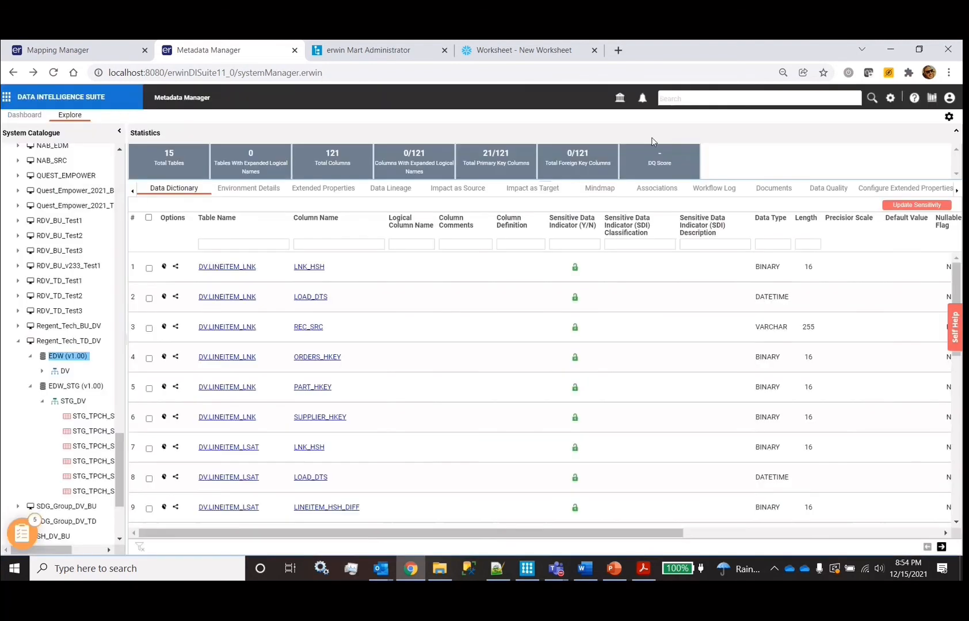
{"action": "right_click", "coordinate": [54, 354]}
From EDW's ETL integration library, export with the TMHCC_DV tab's TMHCC_RapidDataVault_DDL generator
{"action": "left_click", "coordinate": [87, 281]}
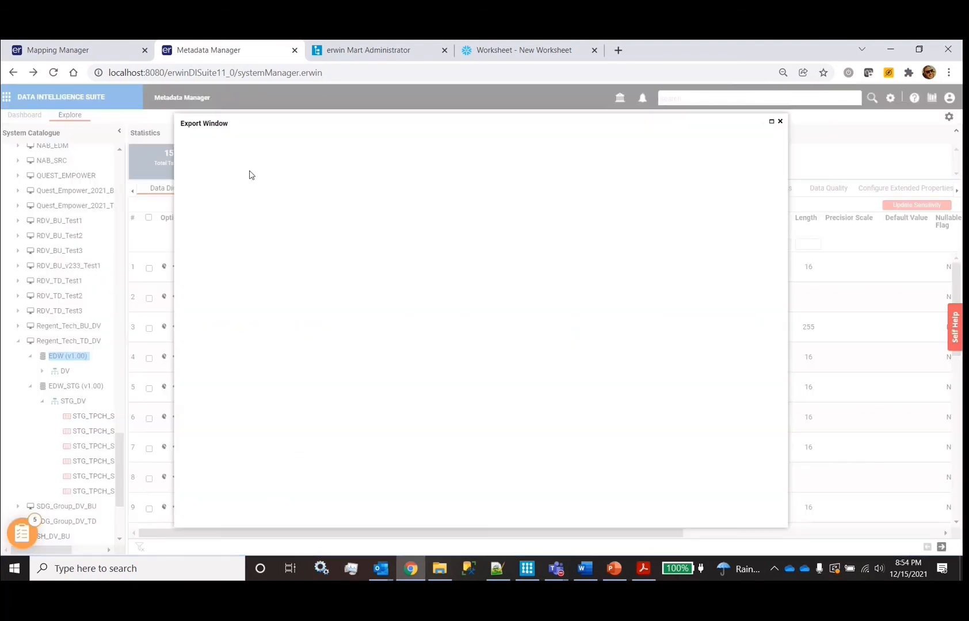
{"action": "scroll", "coordinate": [329, 396], "scroll_direction": "down", "scroll_amount": 15}
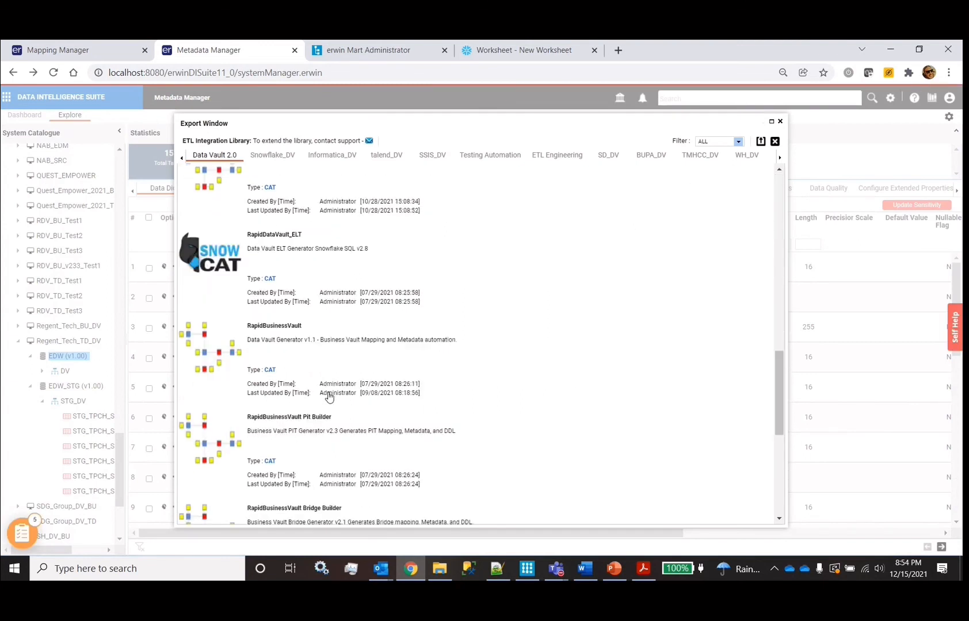
{"action": "scroll", "coordinate": [329, 395], "scroll_direction": "up", "scroll_amount": 8}
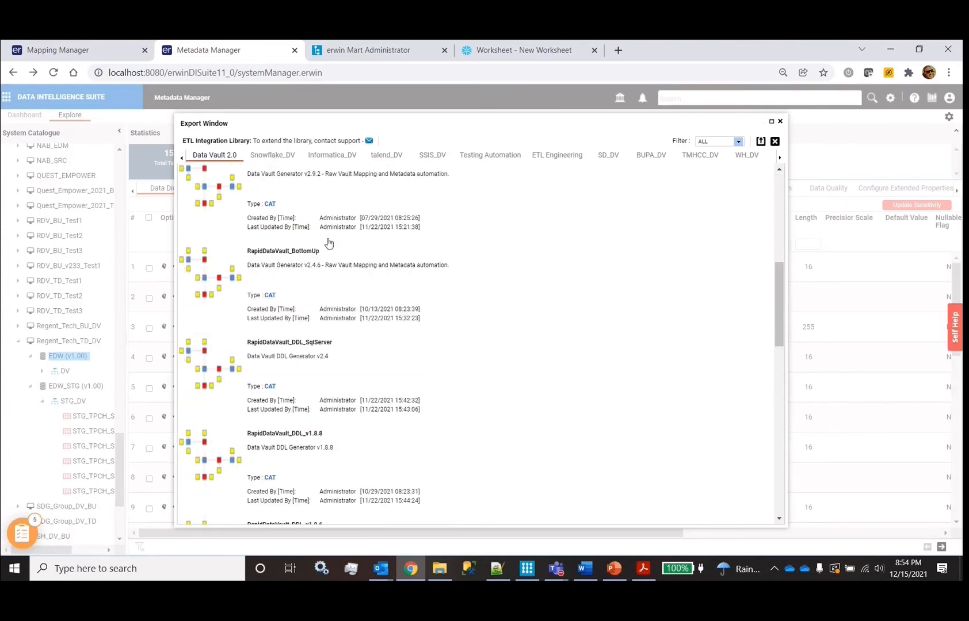
{"action": "left_click", "coordinate": [721, 162]}
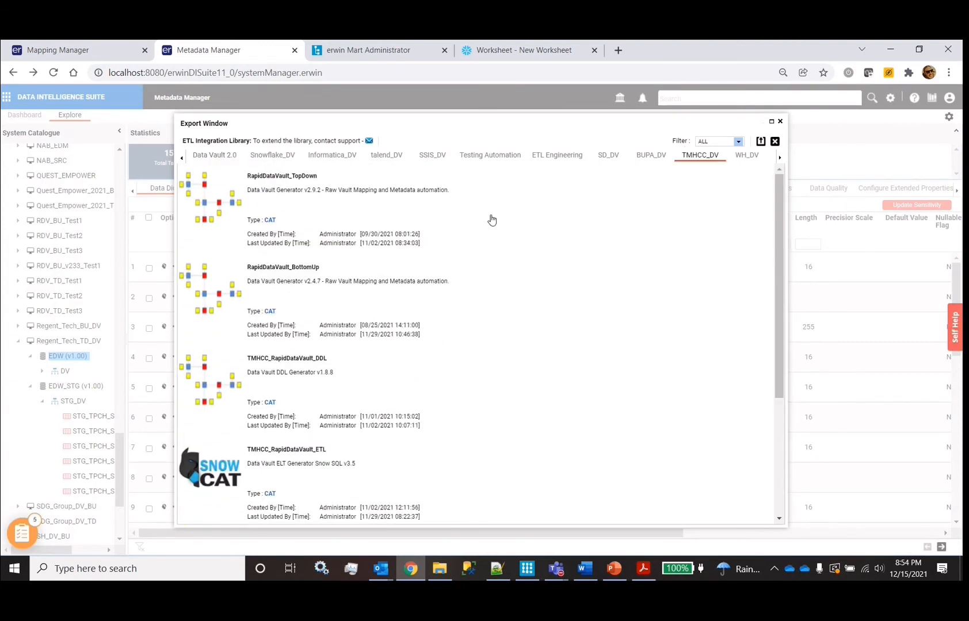
{"action": "scroll", "coordinate": [409, 407], "scroll_direction": "down", "scroll_amount": 2}
{"action": "scroll", "coordinate": [409, 407], "scroll_direction": "up", "scroll_amount": 2}
{"action": "left_click", "coordinate": [272, 401]}
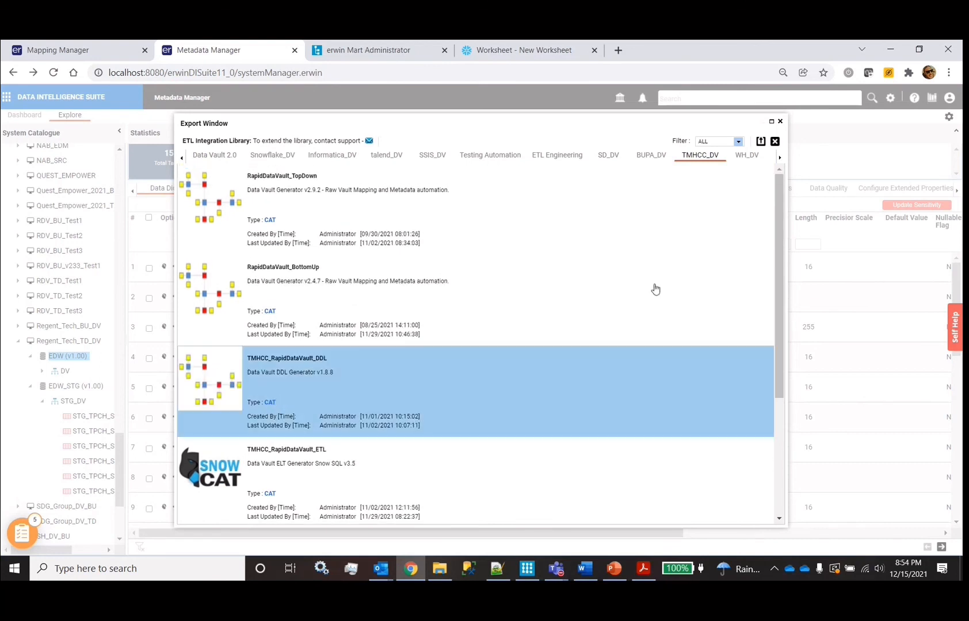
{"action": "left_click", "coordinate": [760, 141]}
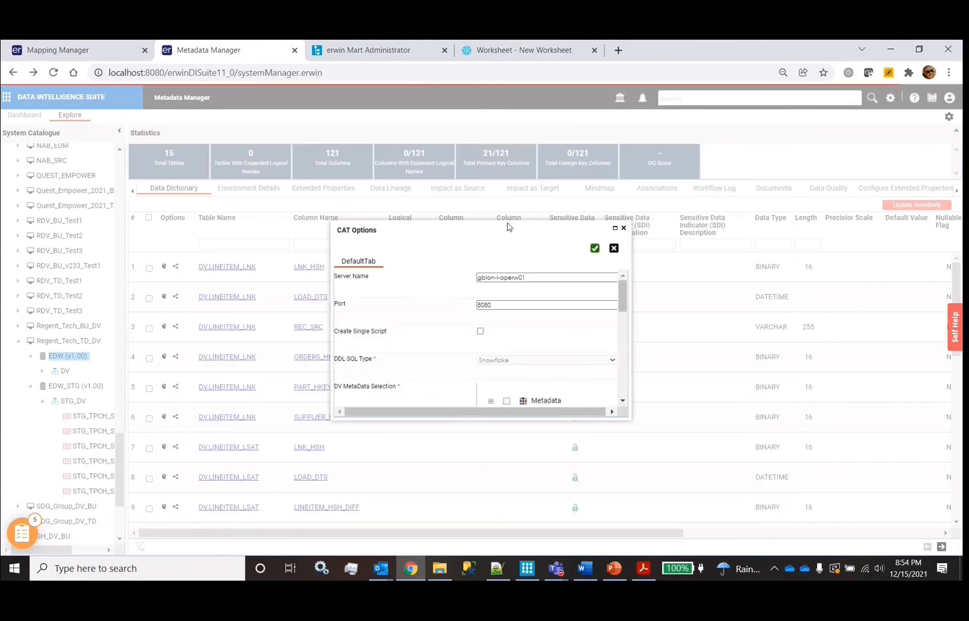
Clear the old Server Name value and move on to the port setting
{"action": "double_click", "coordinate": [542, 277]}
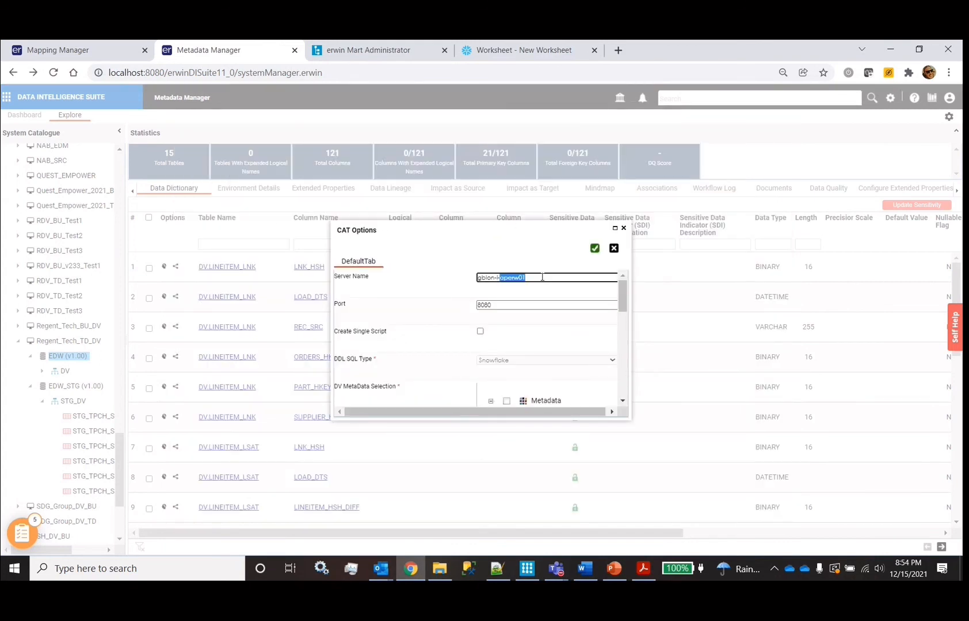
{"action": "triple_click", "coordinate": [542, 277]}
{"action": "key", "text": "BackSpace"}
{"action": "key", "text": "Tab"}
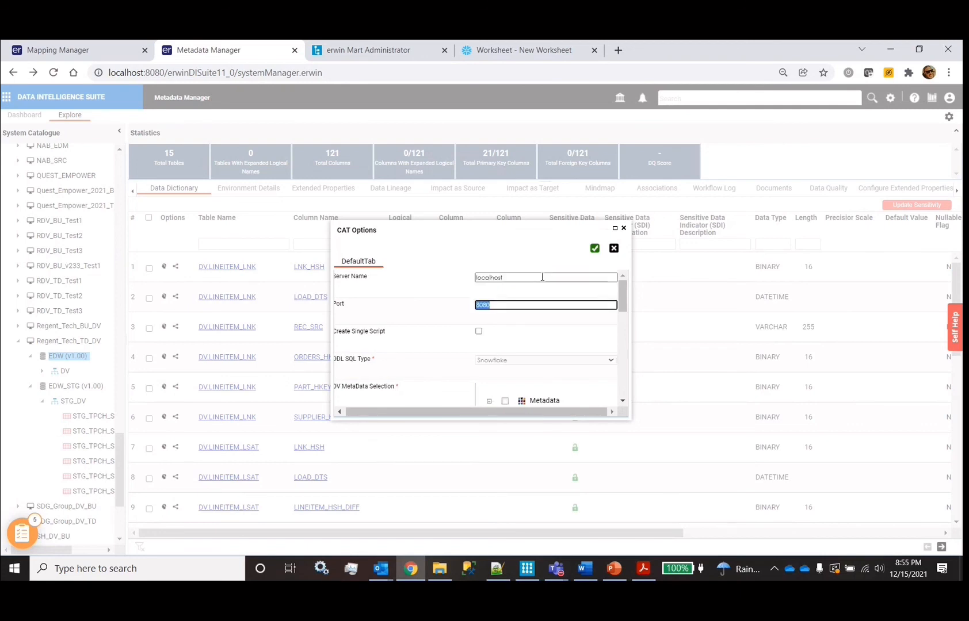
Enlarge the export options dialog and browse the Accenture_DV EDW model's DV schema tables
{"action": "scroll", "coordinate": [449, 335], "scroll_direction": "down", "scroll_amount": 1}
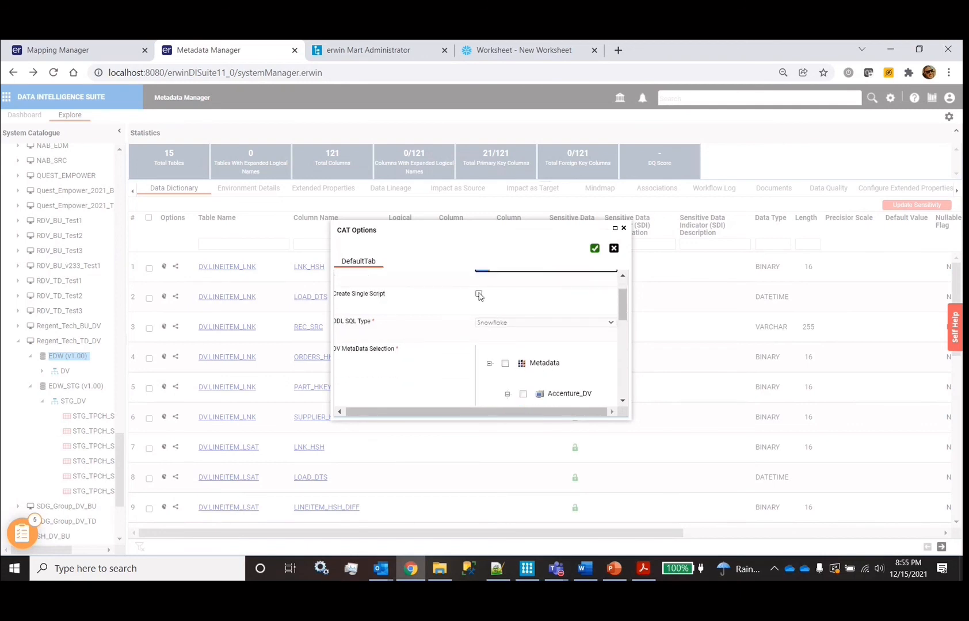
{"action": "left_click_drag", "start_coordinate": [457, 231], "coordinate": [391, 154]}
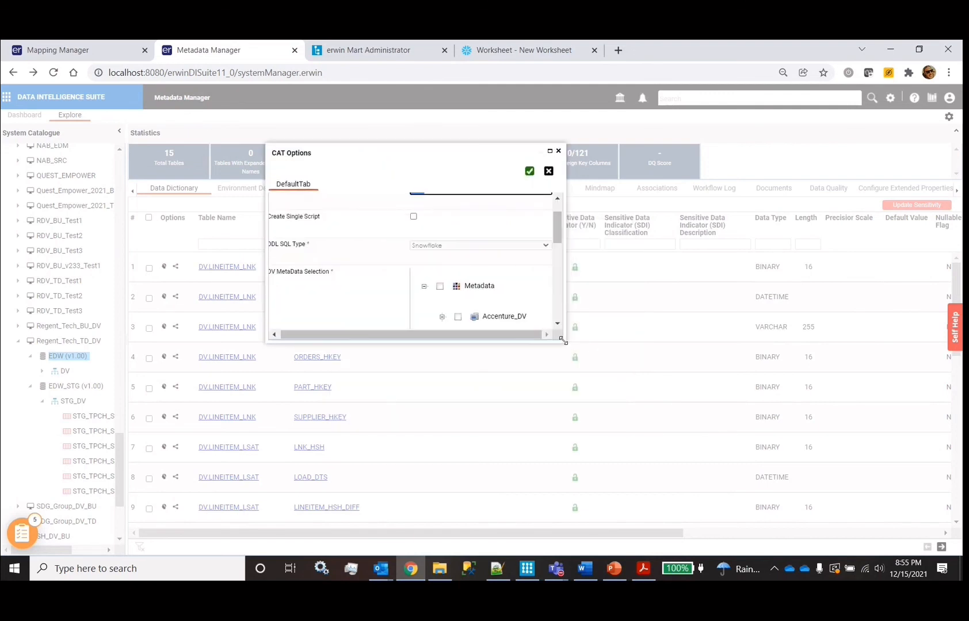
{"action": "left_click_drag", "start_coordinate": [563, 340], "coordinate": [765, 462]}
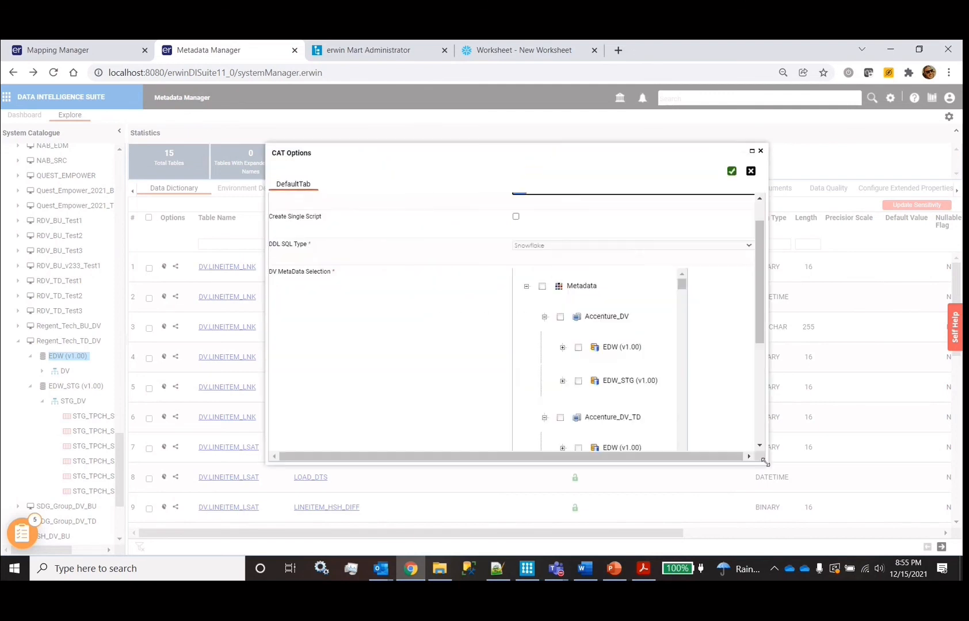
{"action": "left_click", "coordinate": [563, 348]}
{"action": "left_click", "coordinate": [580, 378]}
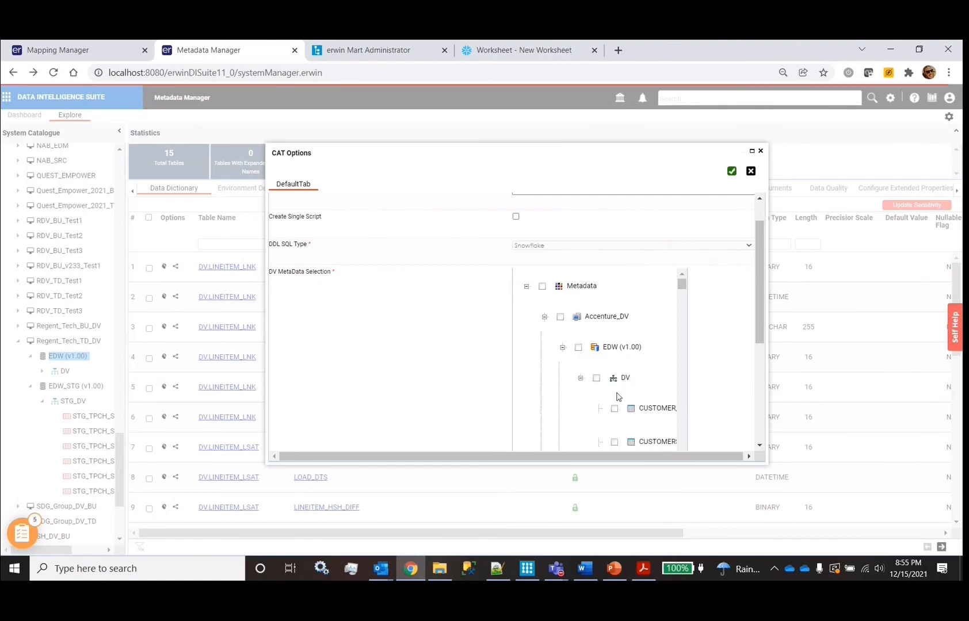
{"action": "scroll", "coordinate": [435, 316], "scroll_direction": "up", "scroll_amount": 2}
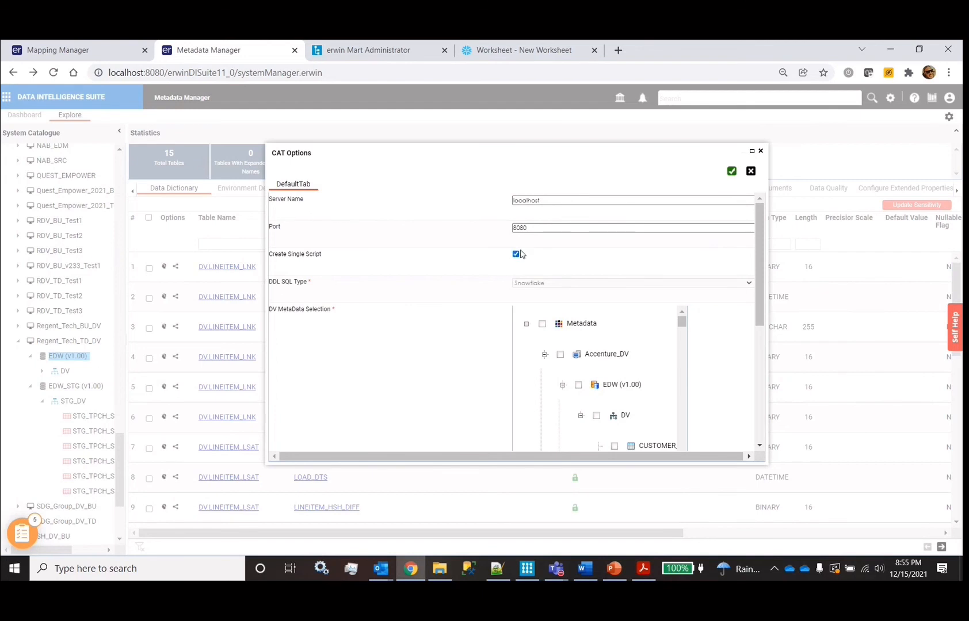
{"action": "scroll", "coordinate": [375, 391], "scroll_direction": "down", "scroll_amount": 5}
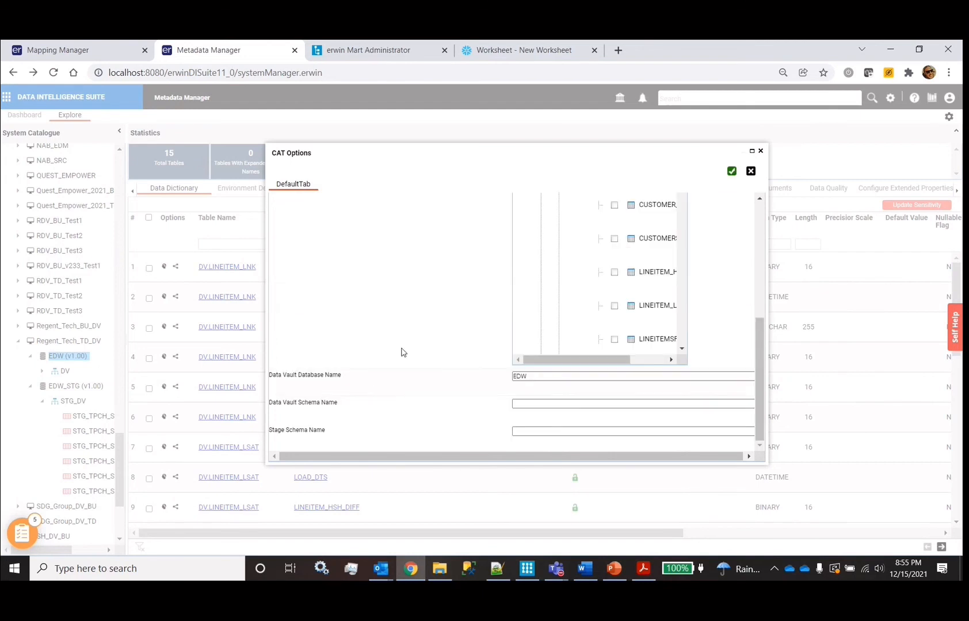
{"action": "scroll", "coordinate": [411, 344], "scroll_direction": "up", "scroll_amount": 5}
{"action": "left_click_drag", "start_coordinate": [681, 320], "coordinate": [682, 502]}
{"action": "scroll", "coordinate": [610, 396], "scroll_direction": "down", "scroll_amount": 10}
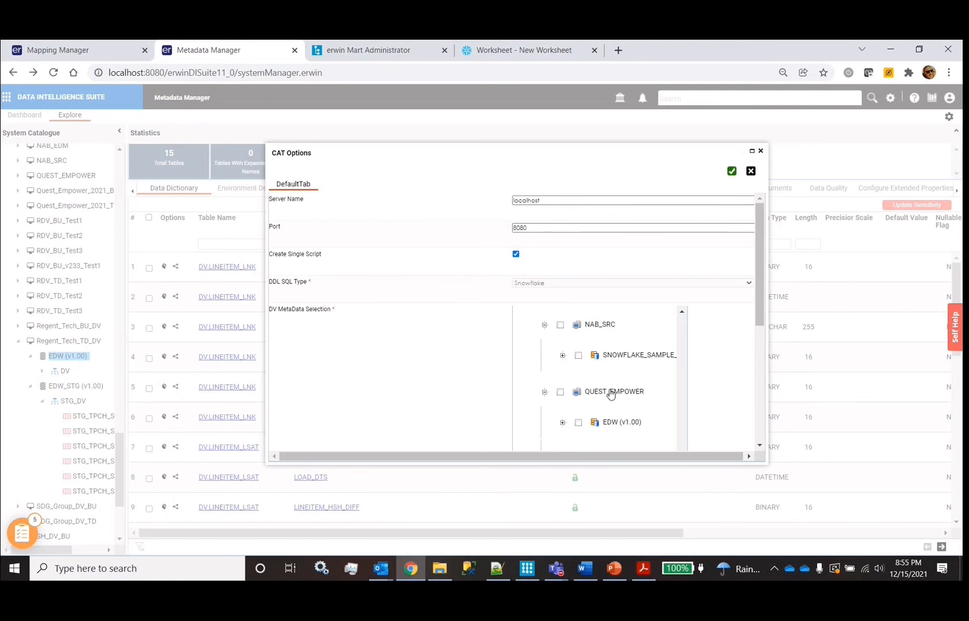
{"action": "scroll", "coordinate": [610, 394], "scroll_direction": "down", "scroll_amount": 10}
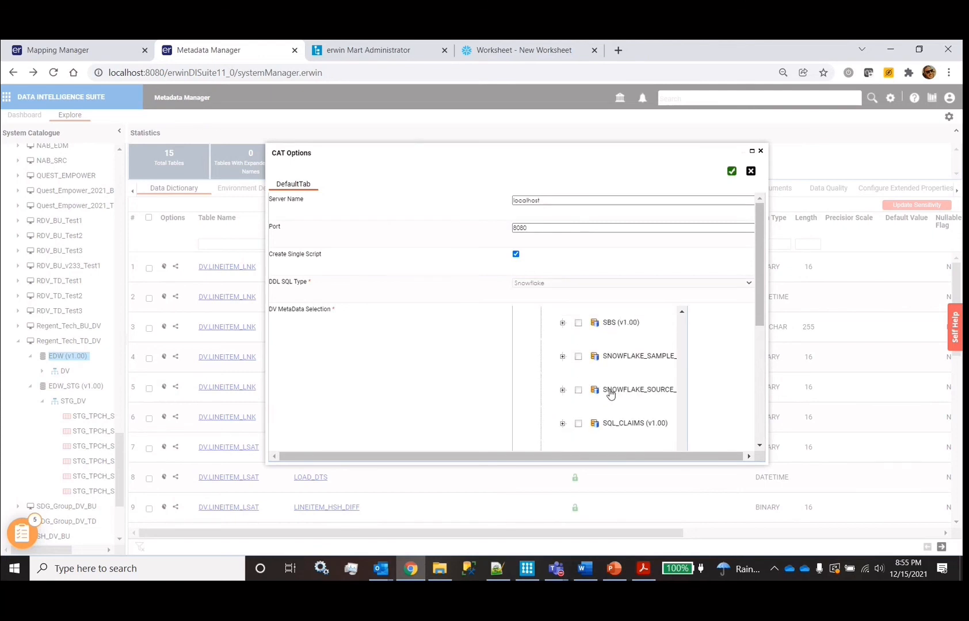
{"action": "scroll", "coordinate": [611, 394], "scroll_direction": "up", "scroll_amount": 6}
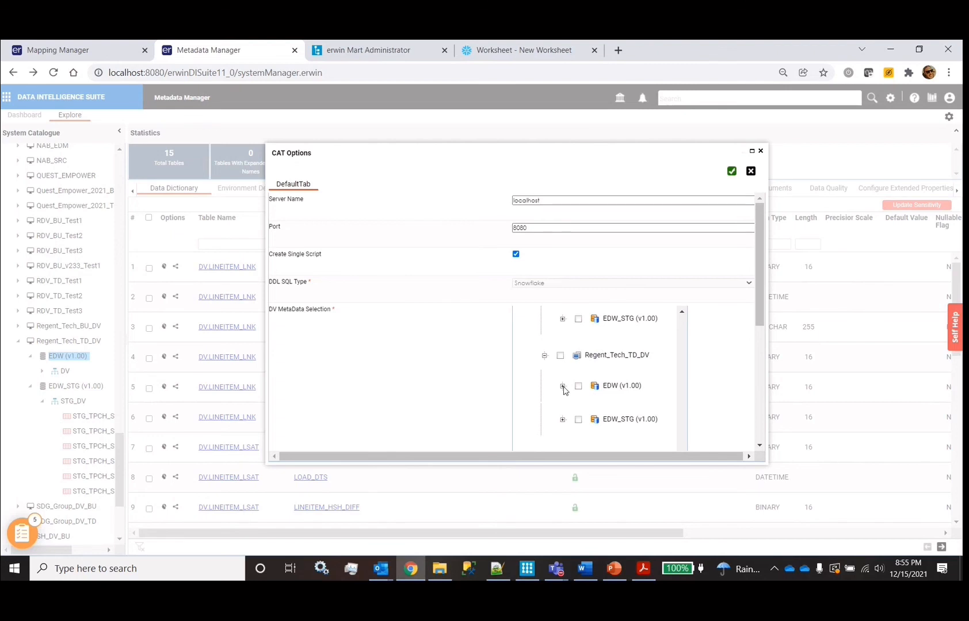
Check the Regent_Tech_TD_DV EDW (v1.00) model and generate the Snowflake DDL script
{"action": "left_click", "coordinate": [563, 386]}
{"action": "left_click", "coordinate": [579, 386]}
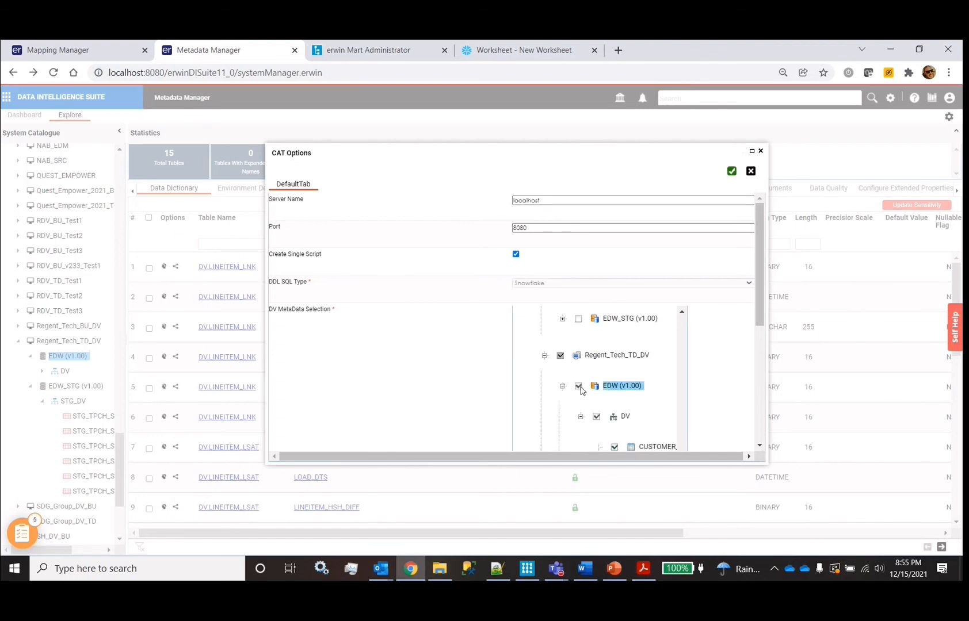
{"action": "scroll", "coordinate": [581, 391], "scroll_direction": "down", "scroll_amount": 3}
{"action": "scroll", "coordinate": [581, 392], "scroll_direction": "down", "scroll_amount": 6}
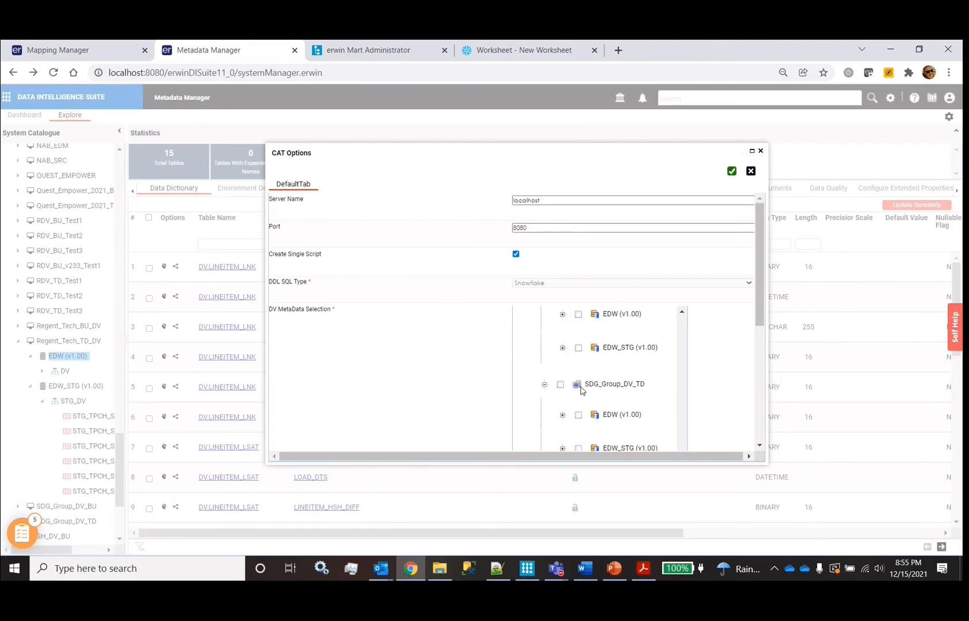
{"action": "left_click", "coordinate": [732, 172]}
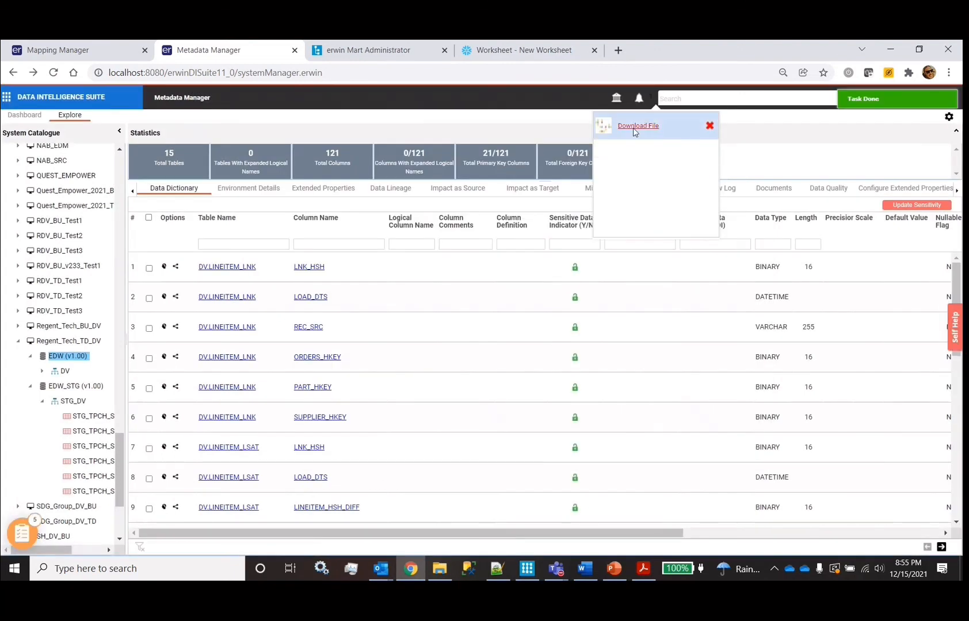
Download the generated export file and enlarge the Snowflake worksheet editor area
{"action": "left_click", "coordinate": [643, 125]}
{"action": "left_click", "coordinate": [532, 55]}
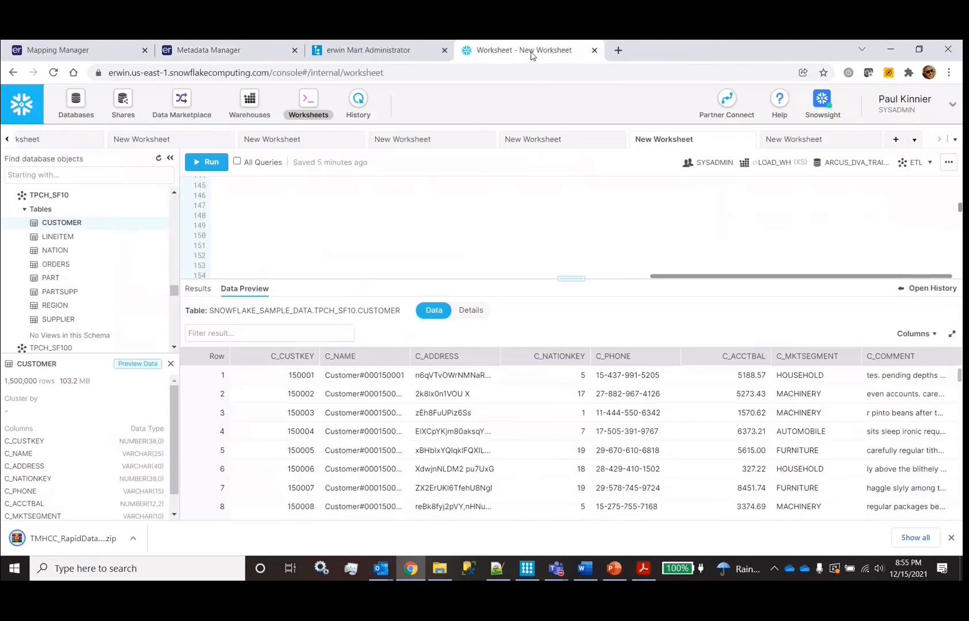
{"action": "scroll", "coordinate": [363, 203], "scroll_direction": "up", "scroll_amount": 15}
{"action": "left_click_drag", "start_coordinate": [563, 266], "coordinate": [563, 428]}
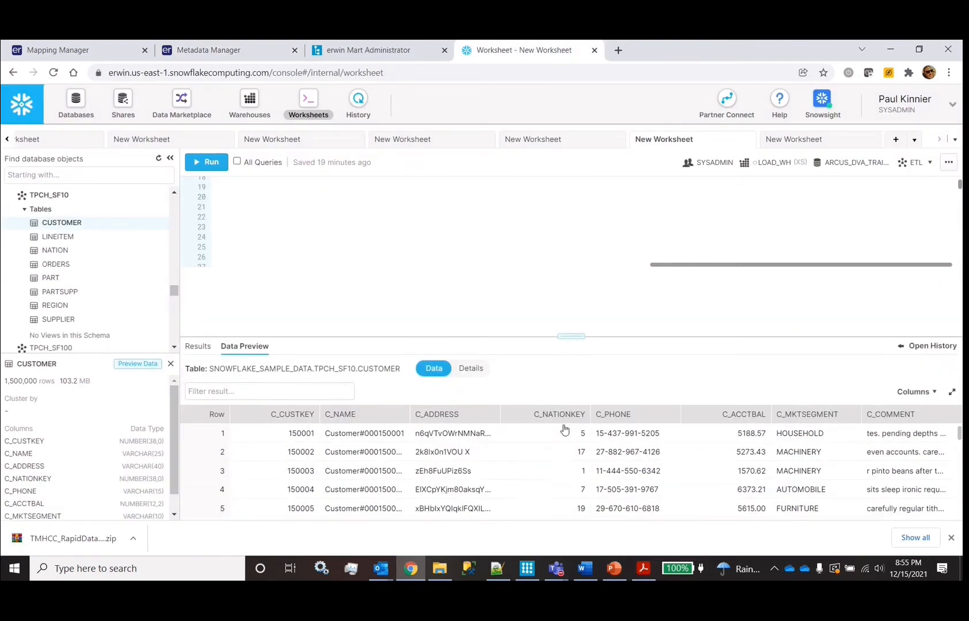
Fetch STG_TO_RV (1).zip via the downloaded html page and view EDW_DDL_1639619736543.sql
{"action": "left_click", "coordinate": [95, 551]}
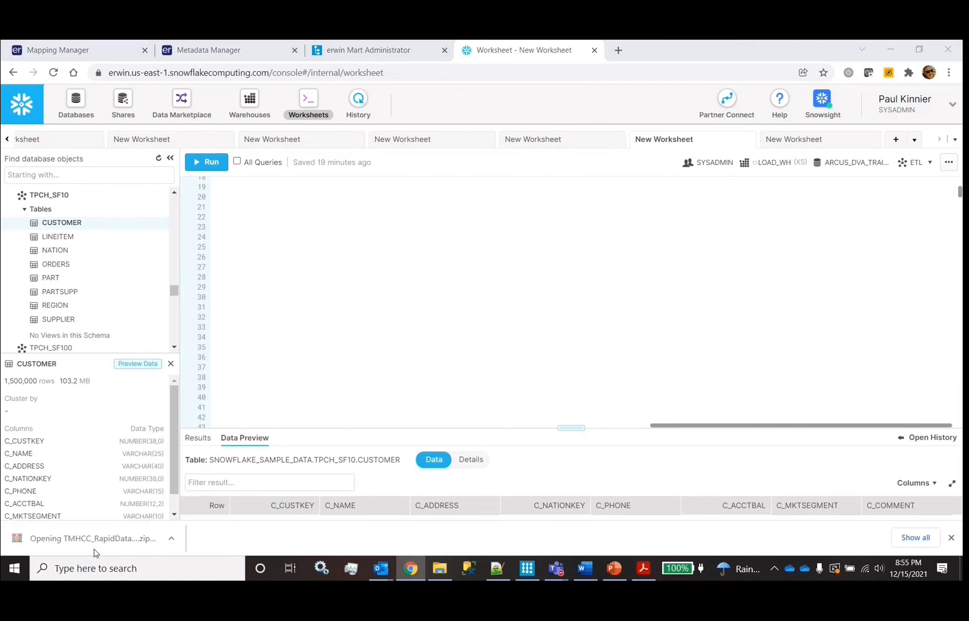
{"action": "double_click", "coordinate": [355, 264]}
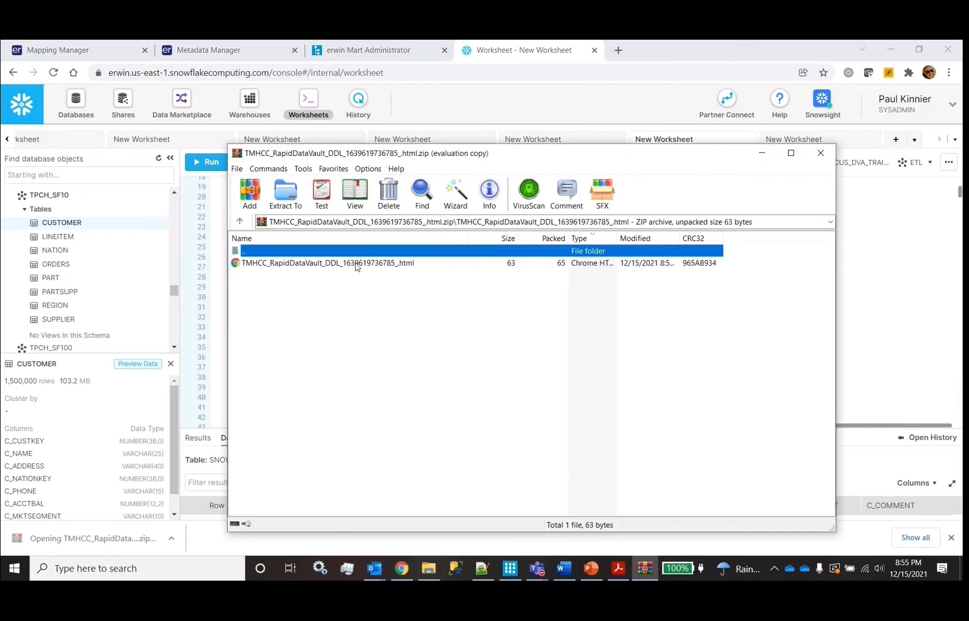
{"action": "double_click", "coordinate": [355, 263]}
{"action": "left_click", "coordinate": [22, 98]}
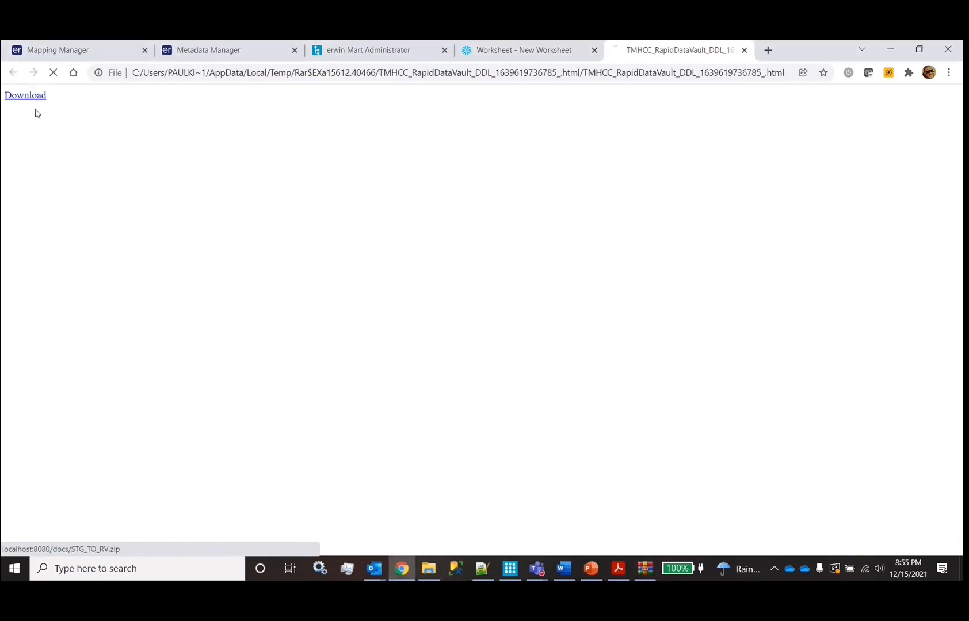
{"action": "left_click", "coordinate": [92, 543]}
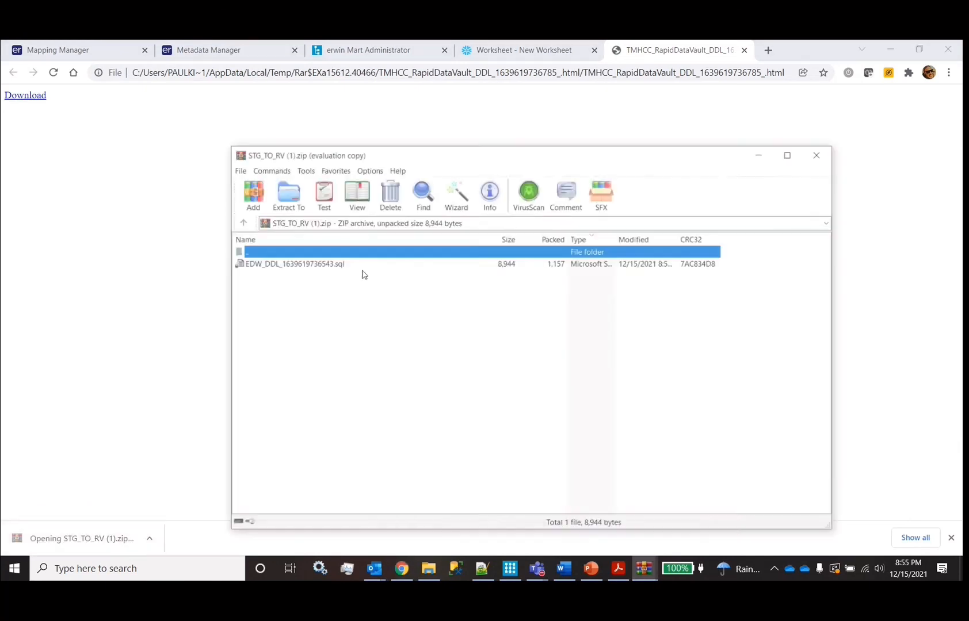
{"action": "right_click", "coordinate": [295, 272]}
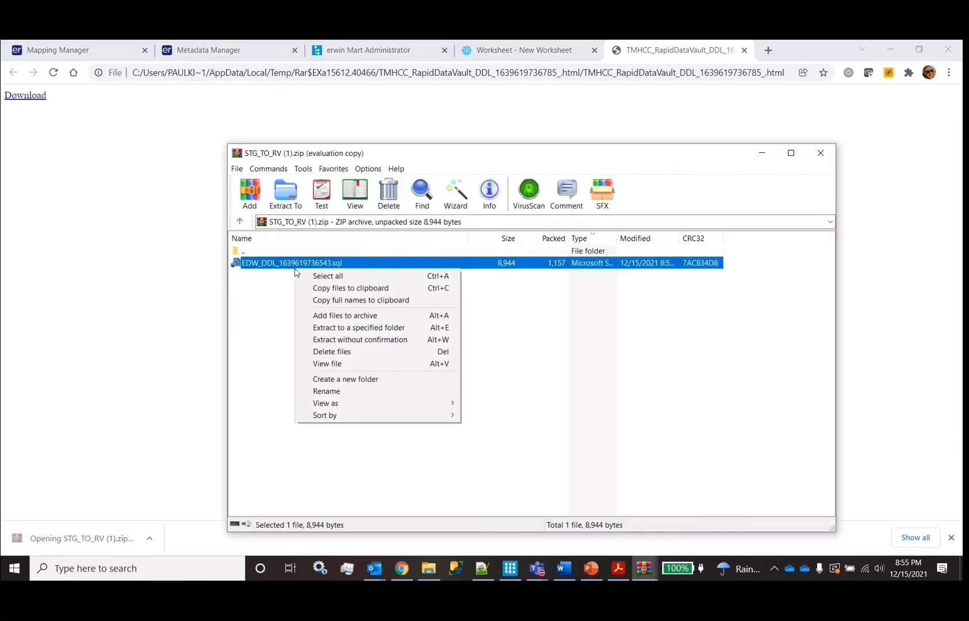
{"action": "left_click", "coordinate": [333, 365]}
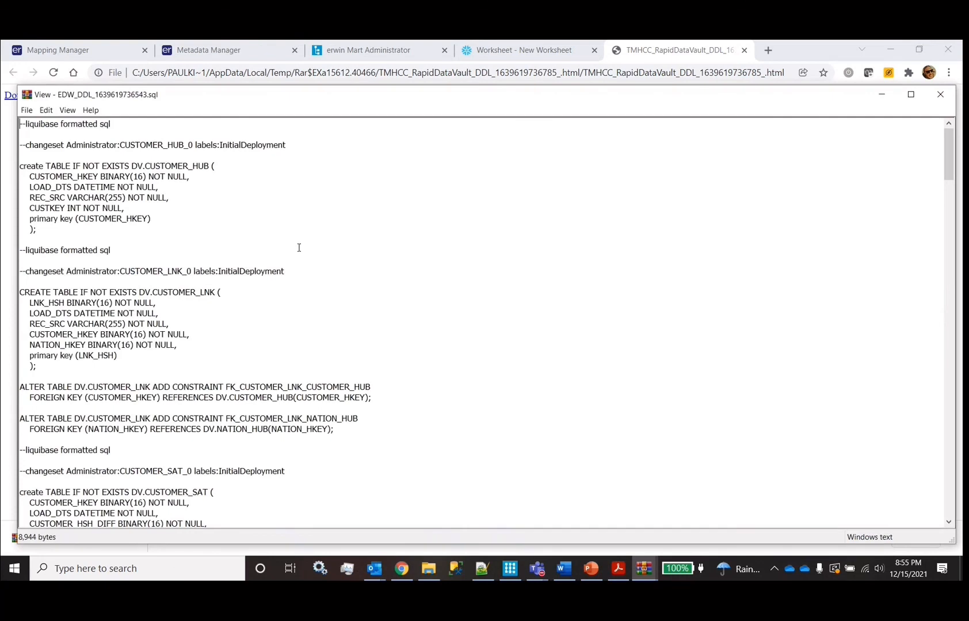
Highlight the liquibase changeset comments and the TABLE IF NOT EXISTS clause in the SQL
{"action": "scroll", "coordinate": [358, 311], "scroll_direction": "down", "scroll_amount": 20}
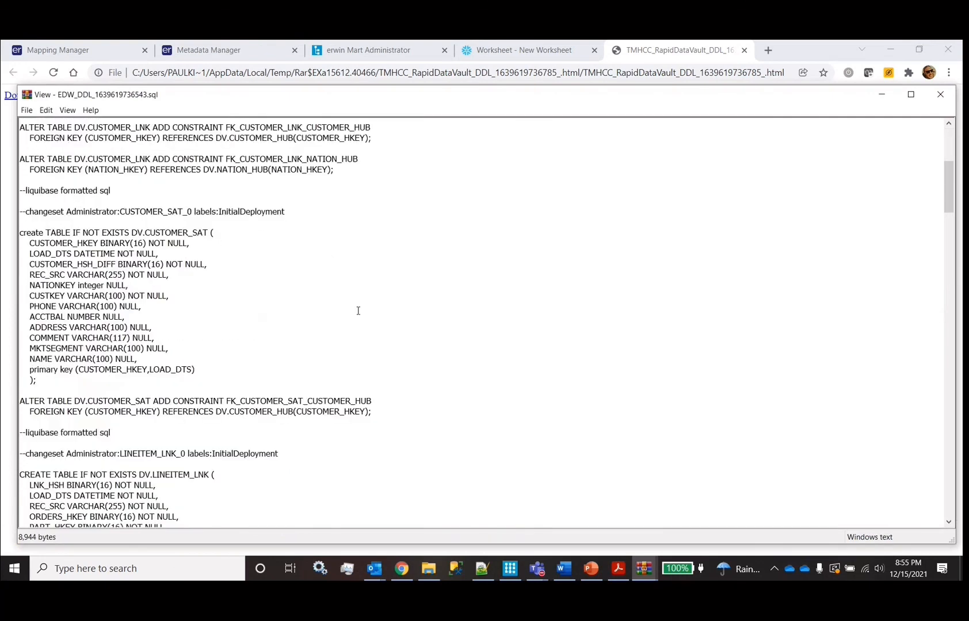
{"action": "scroll", "coordinate": [358, 310], "scroll_direction": "down", "scroll_amount": 20}
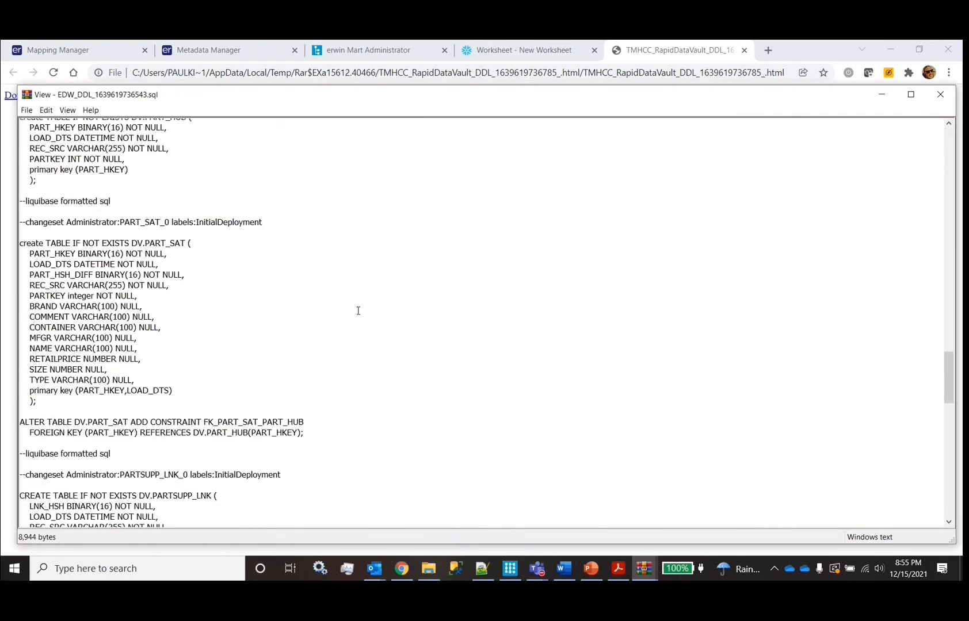
{"action": "scroll", "coordinate": [358, 310], "scroll_direction": "down", "scroll_amount": 12}
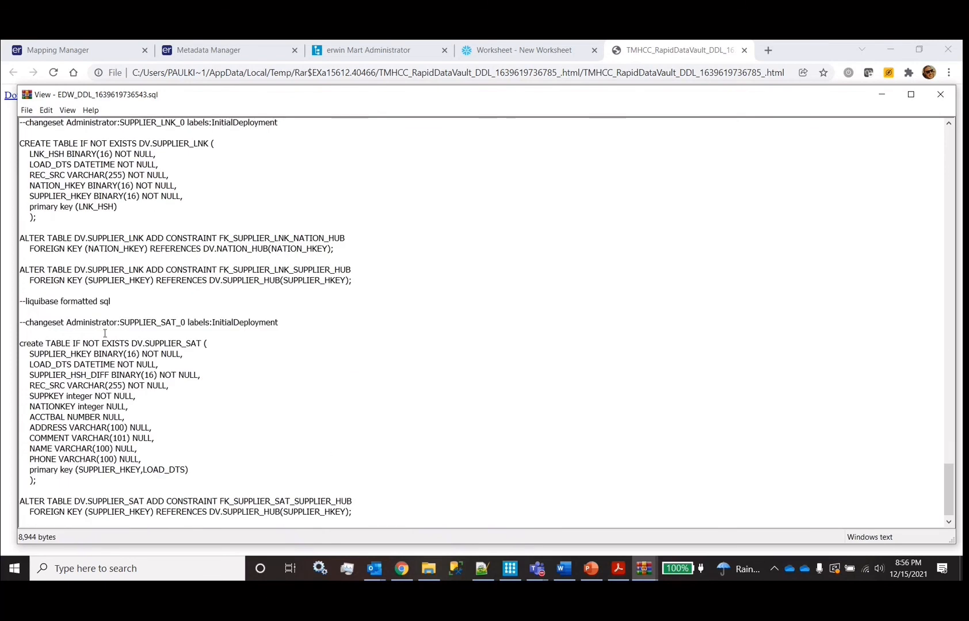
{"action": "left_click_drag", "start_coordinate": [30, 301], "coordinate": [254, 320]}
{"action": "double_click", "coordinate": [91, 323]}
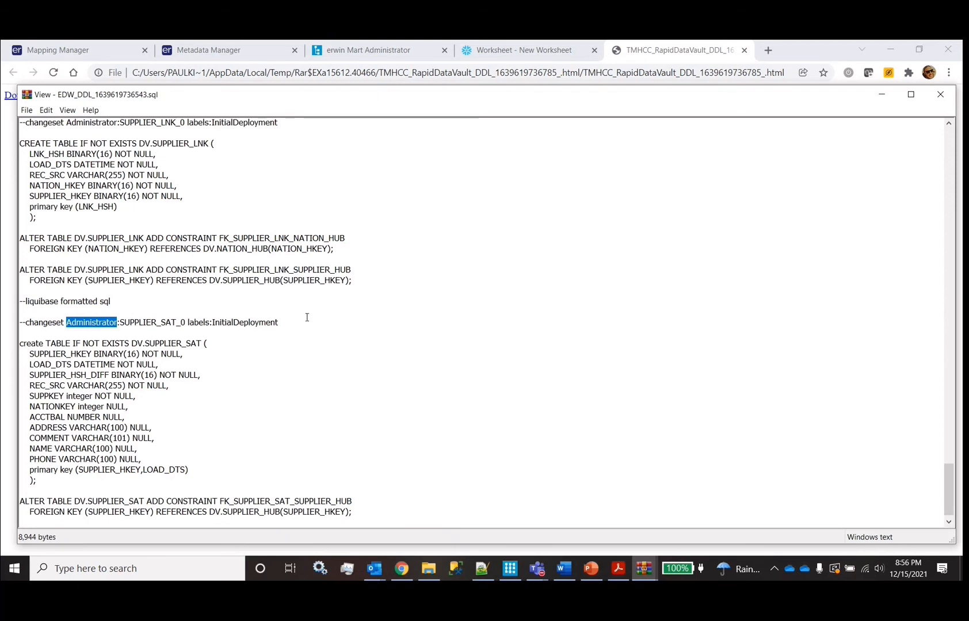
{"action": "left_click", "coordinate": [334, 328]}
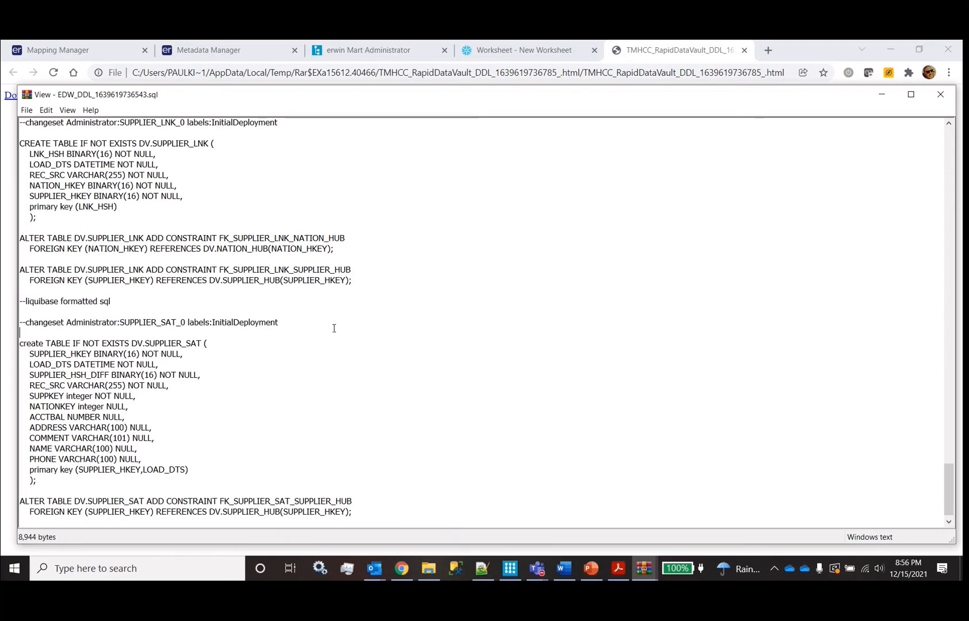
{"action": "left_click_drag", "start_coordinate": [44, 344], "coordinate": [142, 341]}
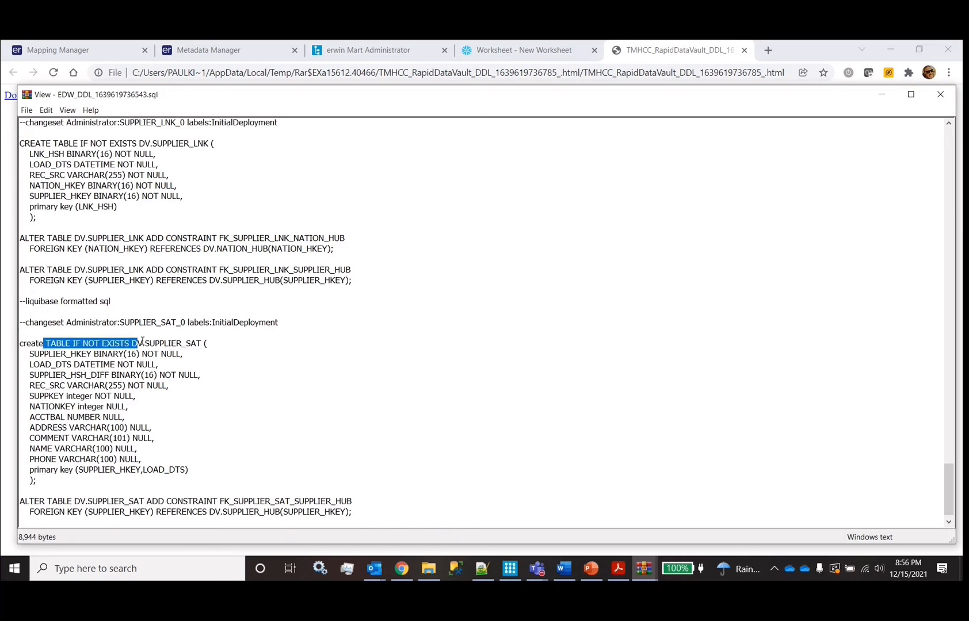
{"action": "left_click", "coordinate": [242, 343]}
{"action": "left_click_drag", "start_coordinate": [48, 344], "coordinate": [141, 341]}
Highlight the CUSTOMER_HUB CREATE TABLE statement, then close the SQL and archive viewers
{"action": "scroll", "coordinate": [123, 345], "scroll_direction": "up", "scroll_amount": 20}
{"action": "scroll", "coordinate": [123, 345], "scroll_direction": "up", "scroll_amount": 15}
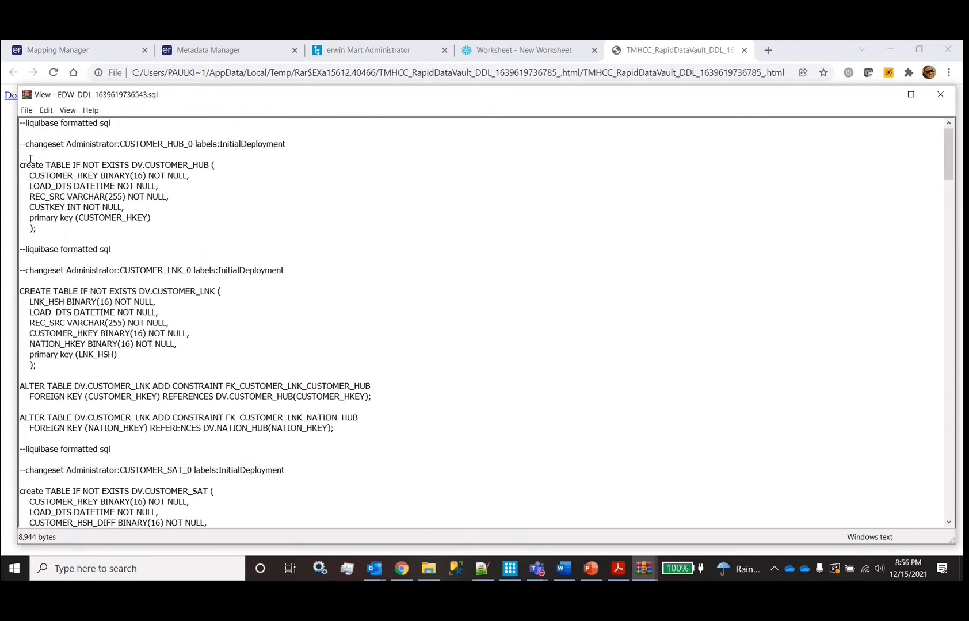
{"action": "left_click_drag", "start_coordinate": [21, 166], "coordinate": [81, 253]}
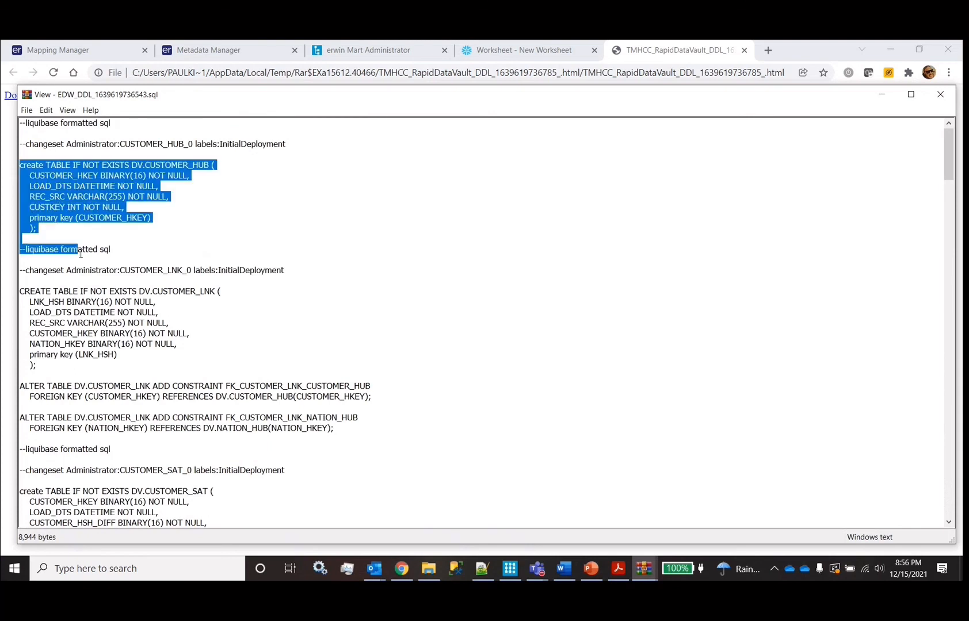
{"action": "left_click", "coordinate": [940, 94]}
{"action": "left_click", "coordinate": [821, 152]}
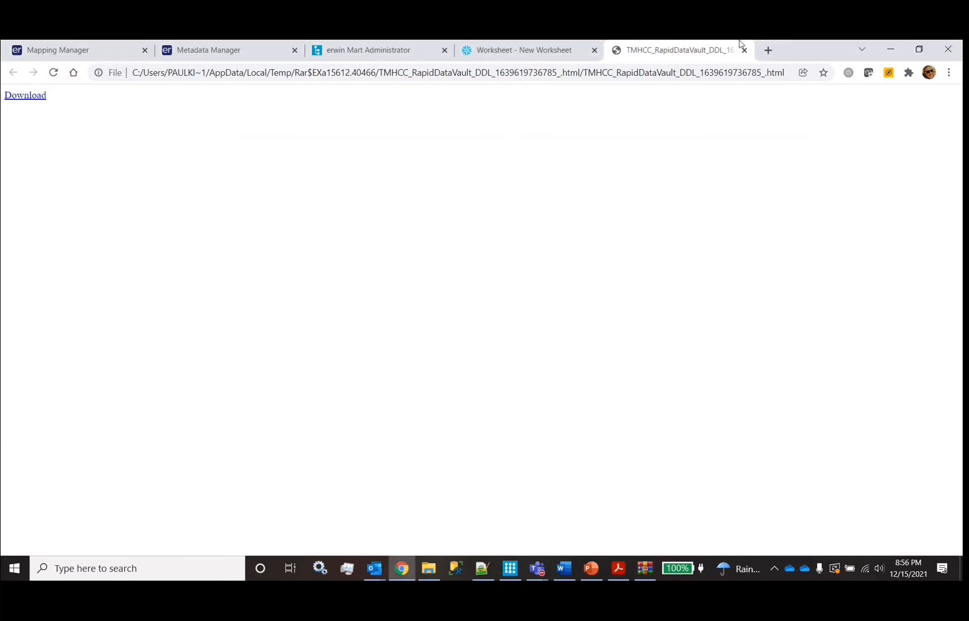
Reload Mapping Manager and run a connector on Regent_Tech_TD_DV's TPCH_SF001_CUSTOMER subject area
{"action": "left_click", "coordinate": [744, 50]}
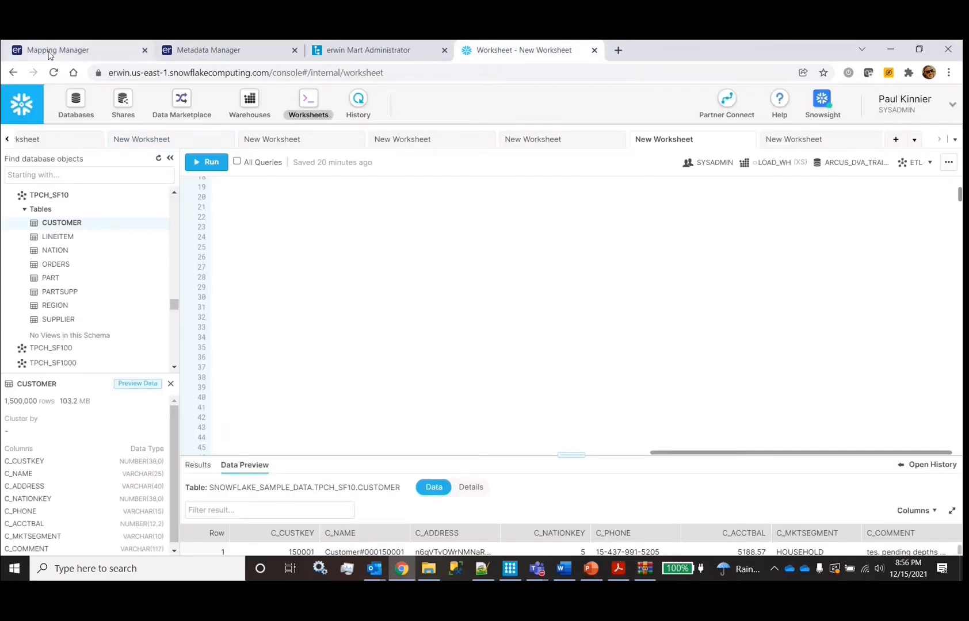
{"action": "left_click", "coordinate": [50, 53]}
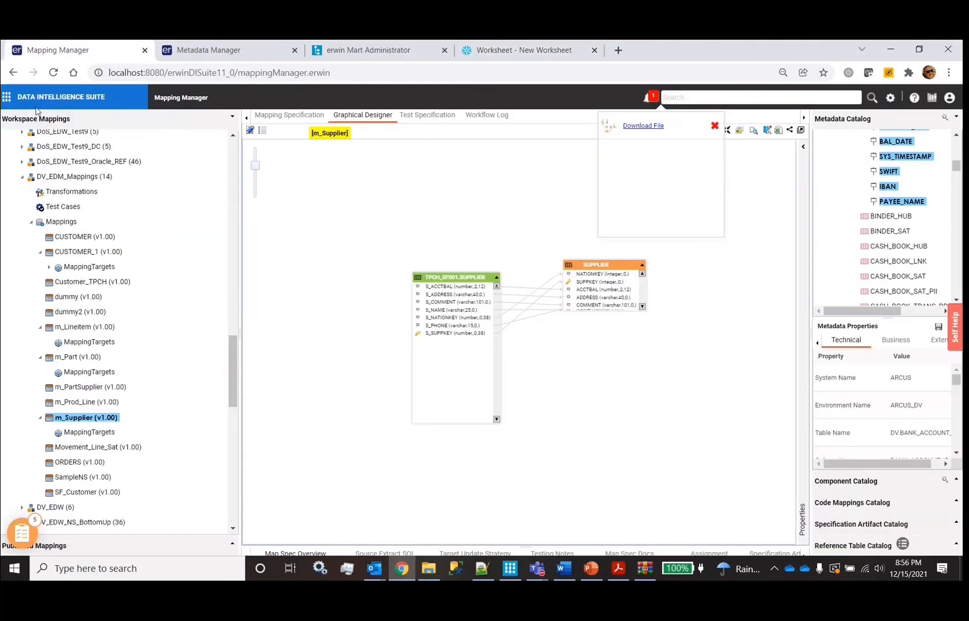
{"action": "left_click", "coordinate": [53, 74]}
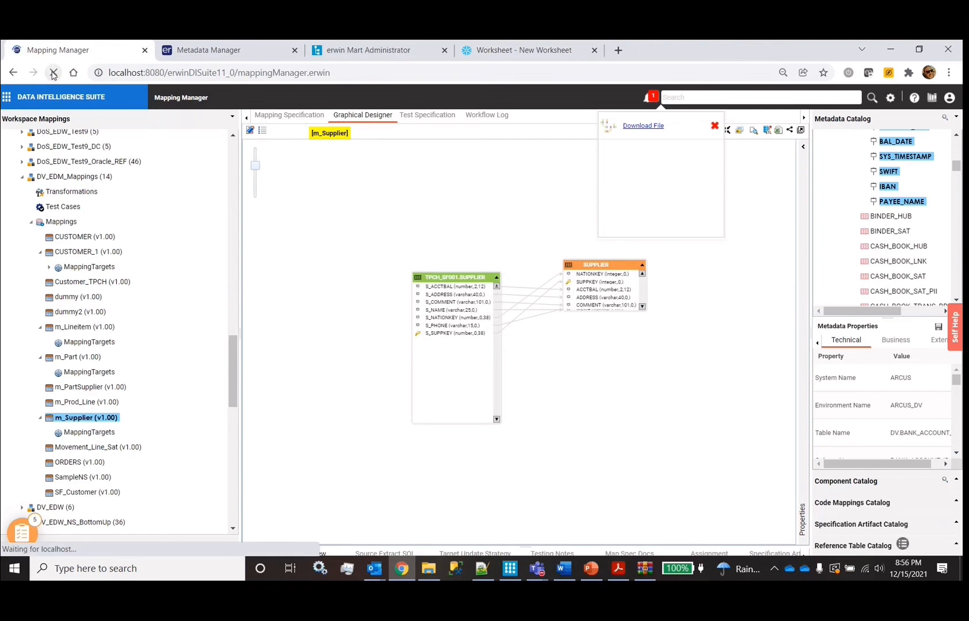
{"action": "scroll", "coordinate": [63, 437], "scroll_direction": "down", "scroll_amount": 10}
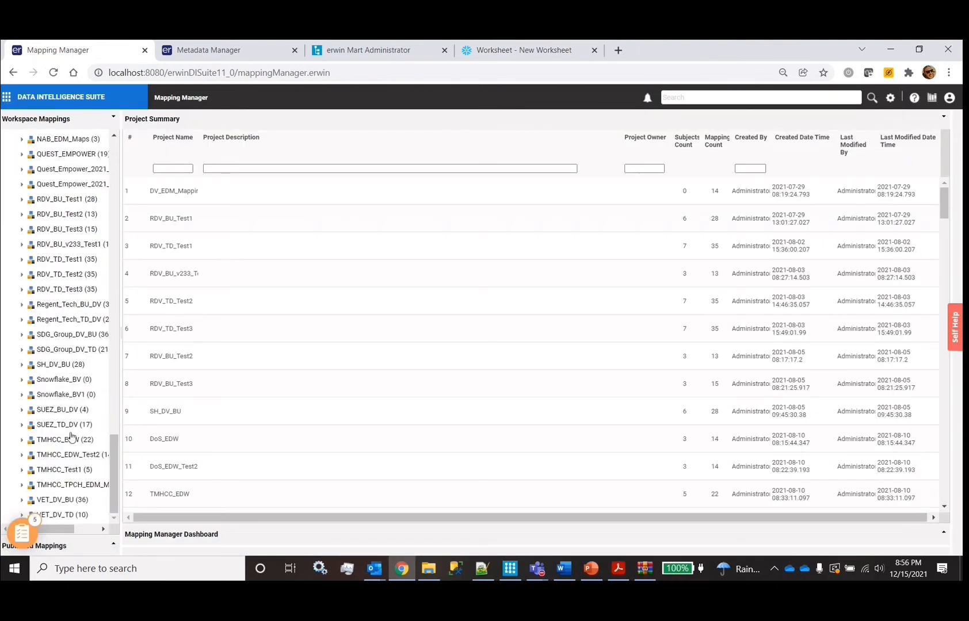
{"action": "left_click", "coordinate": [64, 321]}
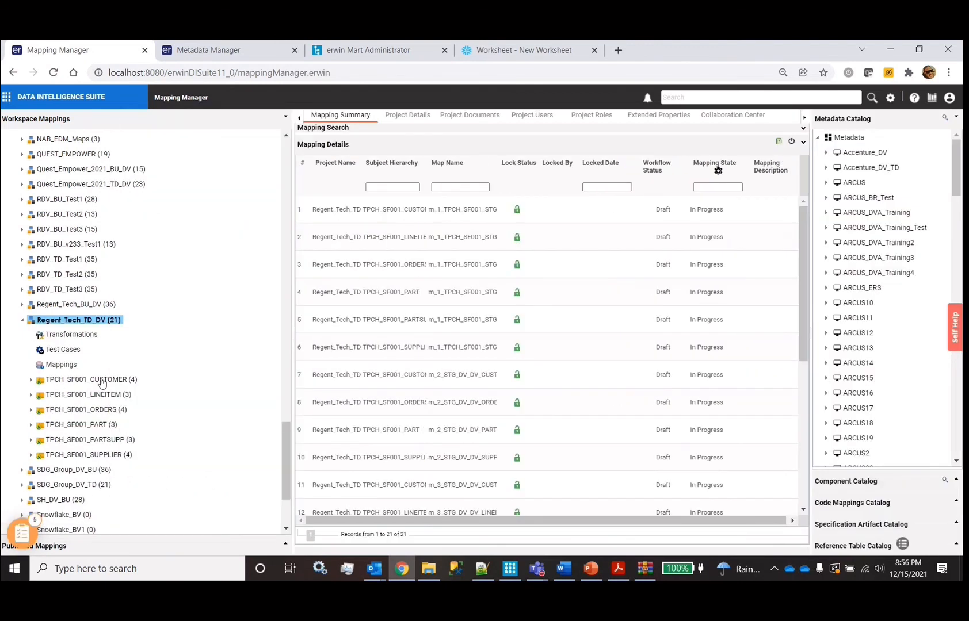
{"action": "left_click", "coordinate": [101, 381]}
{"action": "right_click", "coordinate": [100, 381]}
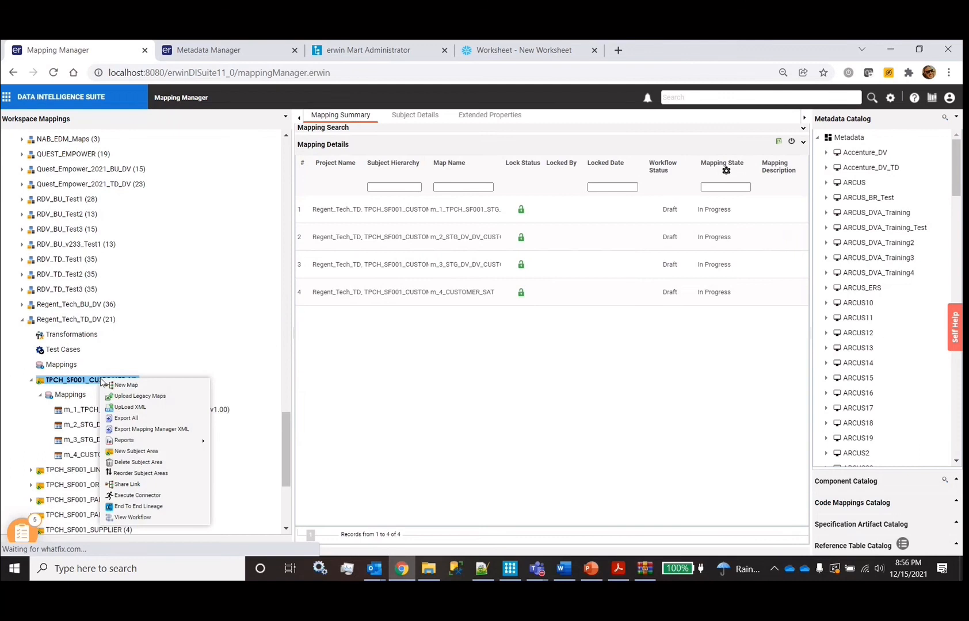
{"action": "left_click", "coordinate": [138, 495]}
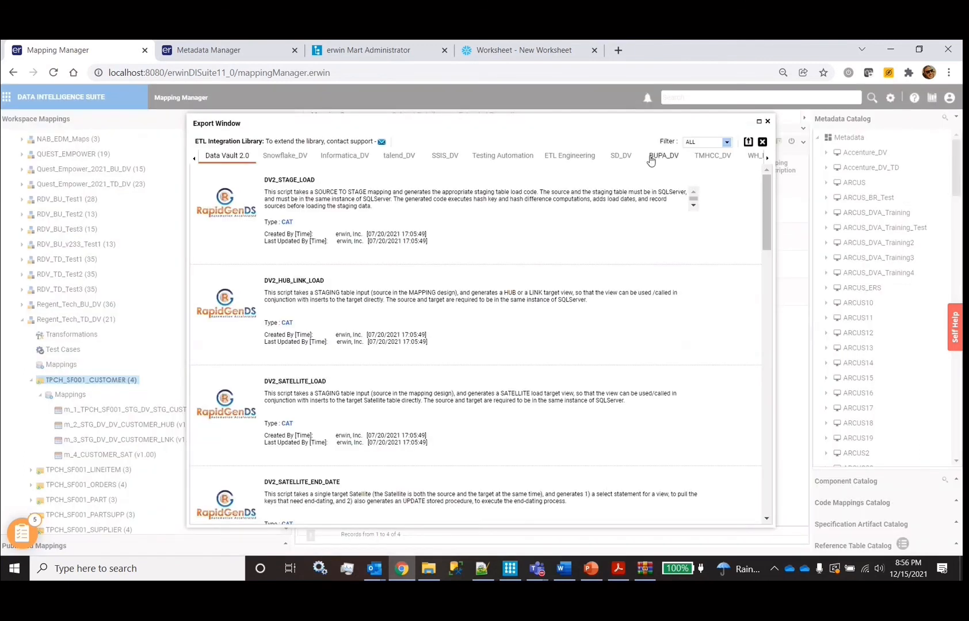
Choose the RapidDataVault_ELT generator and enlarge its settings window
{"action": "scroll", "coordinate": [377, 402], "scroll_direction": "down", "scroll_amount": 5}
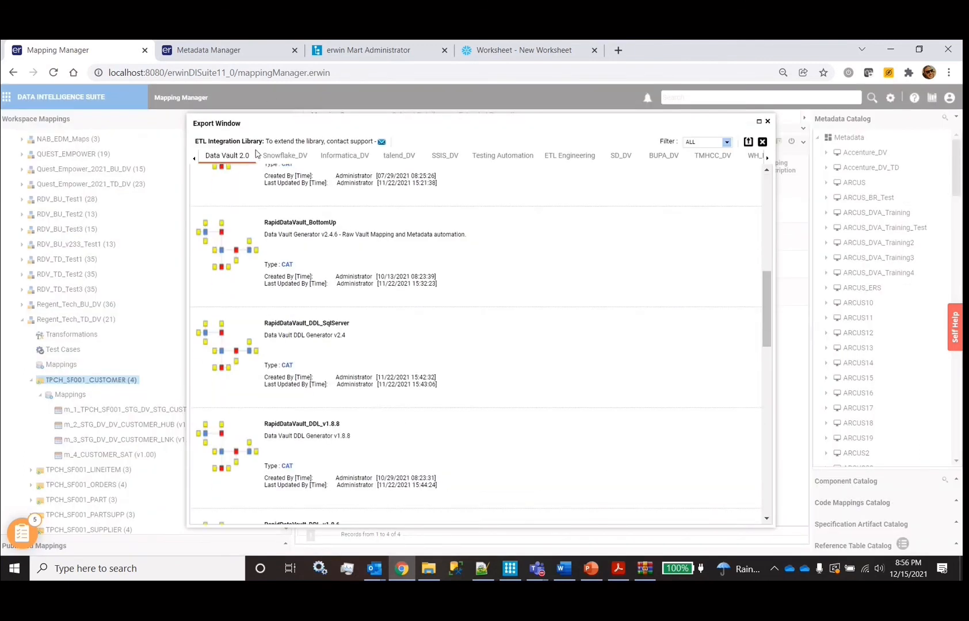
{"action": "scroll", "coordinate": [270, 303], "scroll_direction": "down", "scroll_amount": 8}
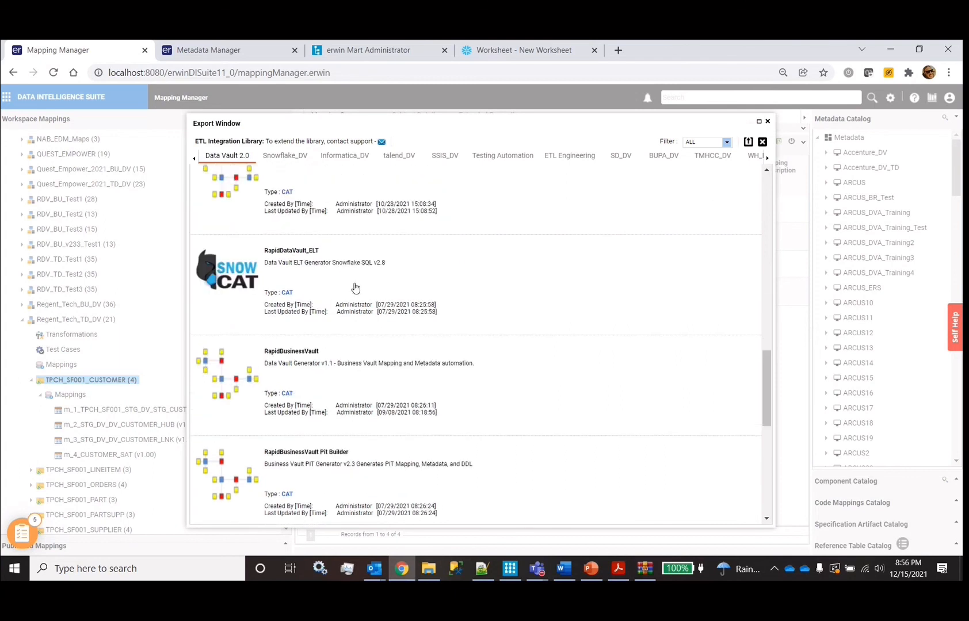
{"action": "left_click", "coordinate": [355, 288]}
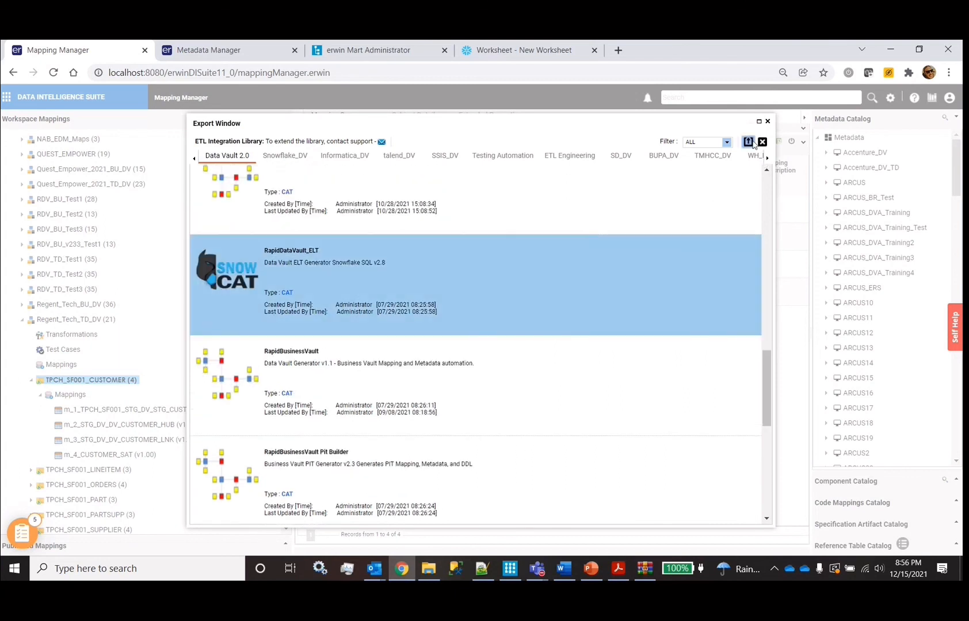
{"action": "left_click", "coordinate": [747, 141]}
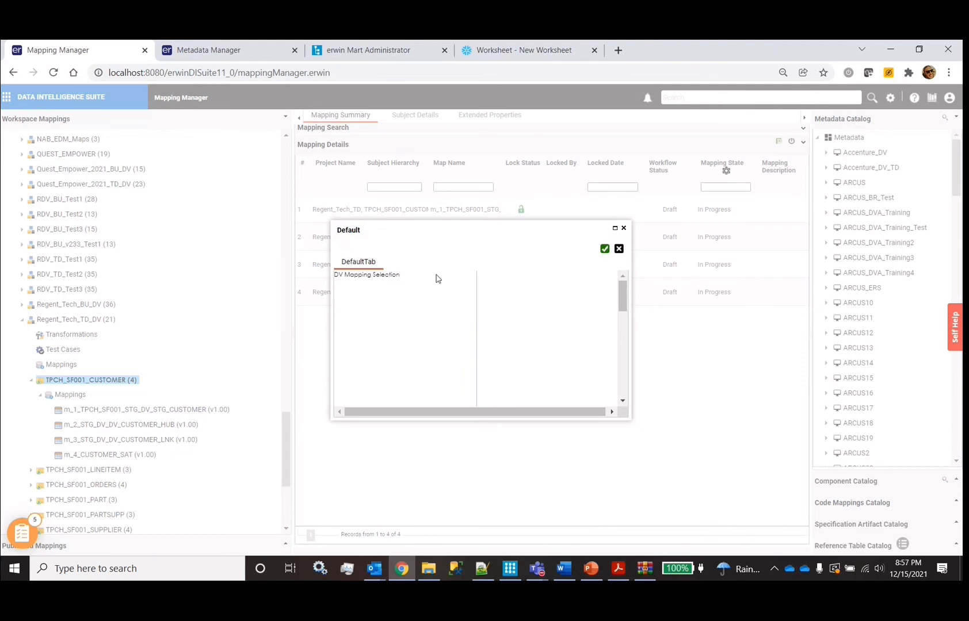
{"action": "left_click_drag", "start_coordinate": [462, 230], "coordinate": [340, 144]}
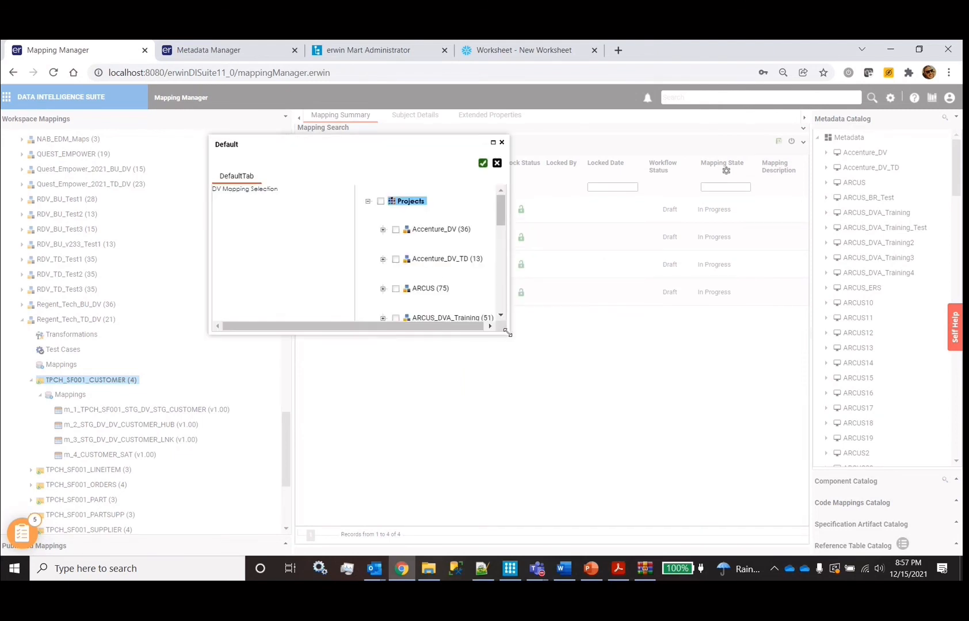
{"action": "left_click_drag", "start_coordinate": [507, 333], "coordinate": [791, 526]}
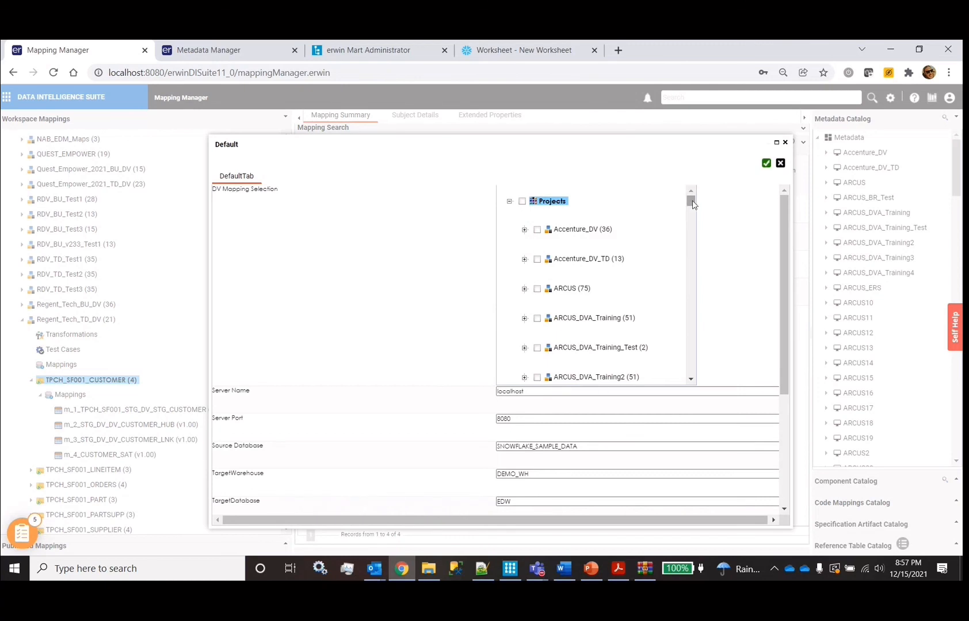
Keep Task Schedule at 1 minute, TargetWarehouse DEMO_WH and TargetDatabase EDW, then generate
{"action": "left_click_drag", "start_coordinate": [691, 200], "coordinate": [690, 371]}
{"action": "scroll", "coordinate": [420, 457], "scroll_direction": "down", "scroll_amount": 3}
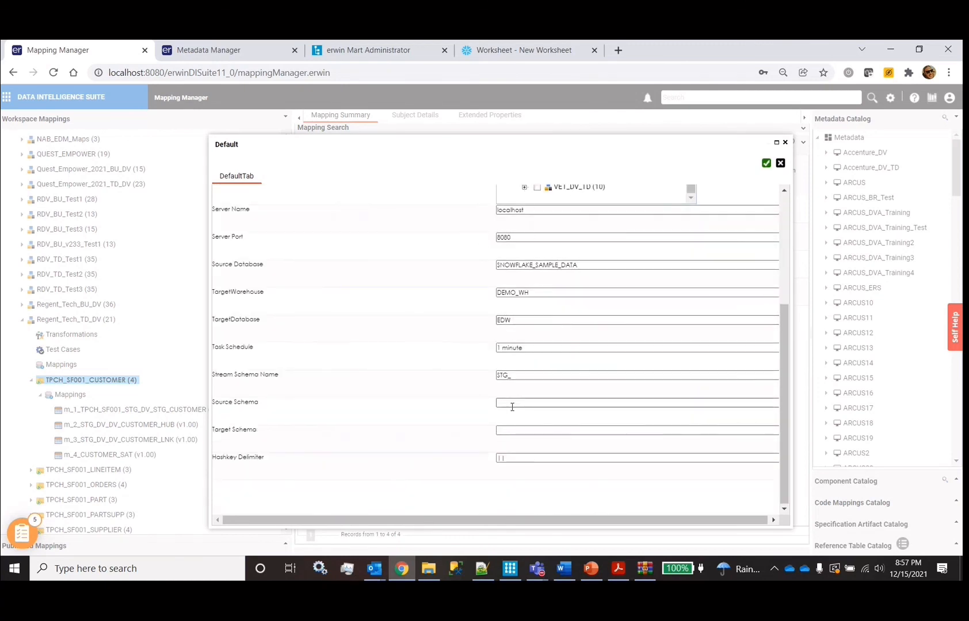
{"action": "double_click", "coordinate": [544, 349]}
{"action": "left_click", "coordinate": [545, 350]}
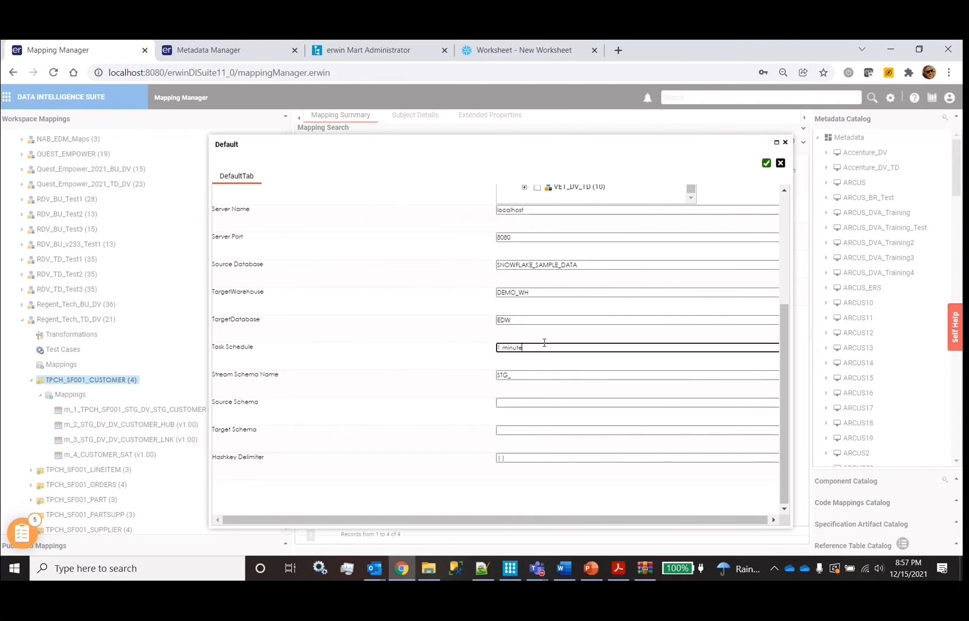
{"action": "double_click", "coordinate": [567, 265]}
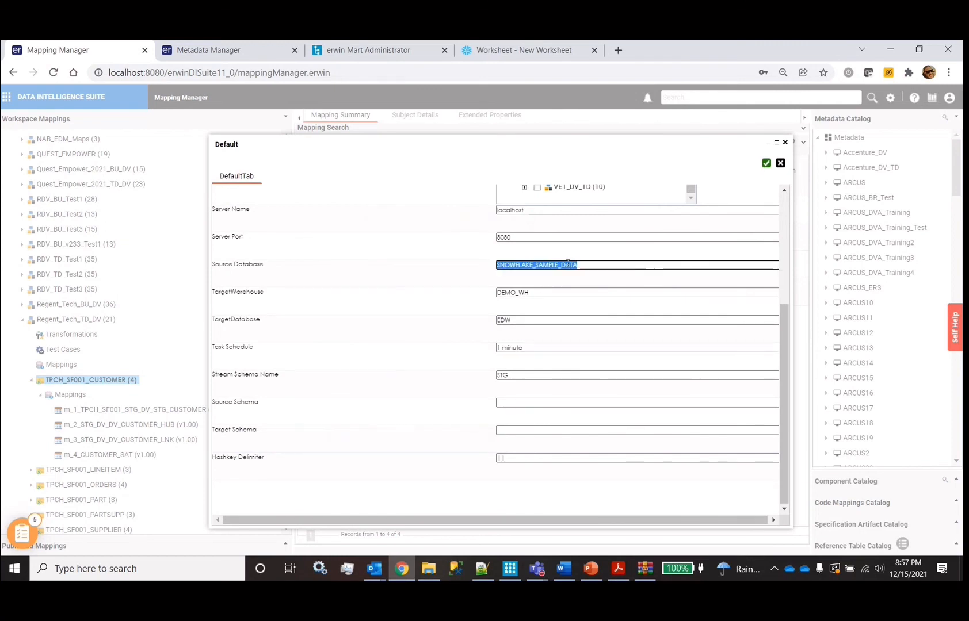
{"action": "double_click", "coordinate": [529, 292]}
{"action": "double_click", "coordinate": [519, 320]}
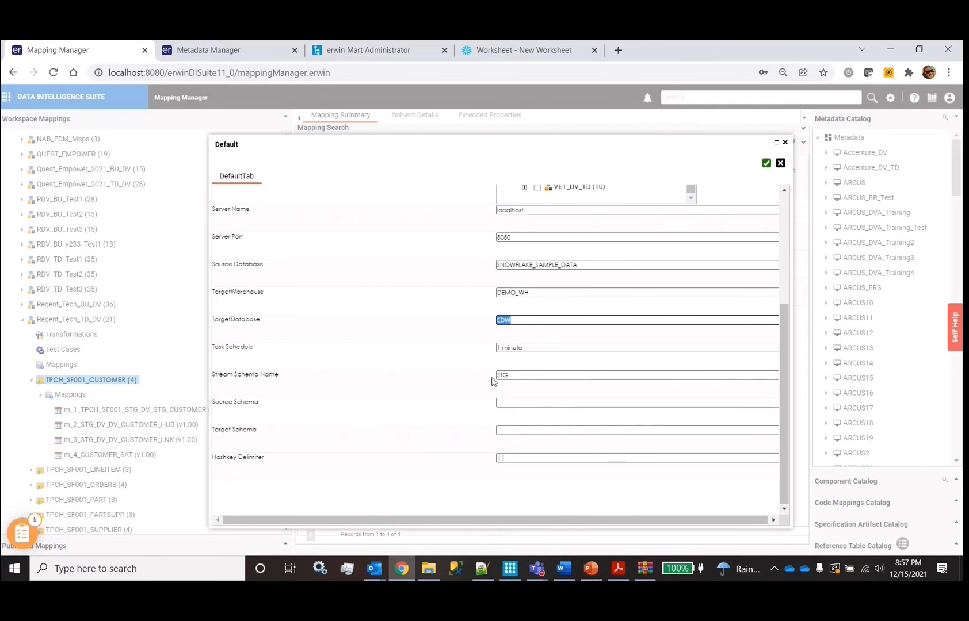
{"action": "left_click", "coordinate": [766, 164]}
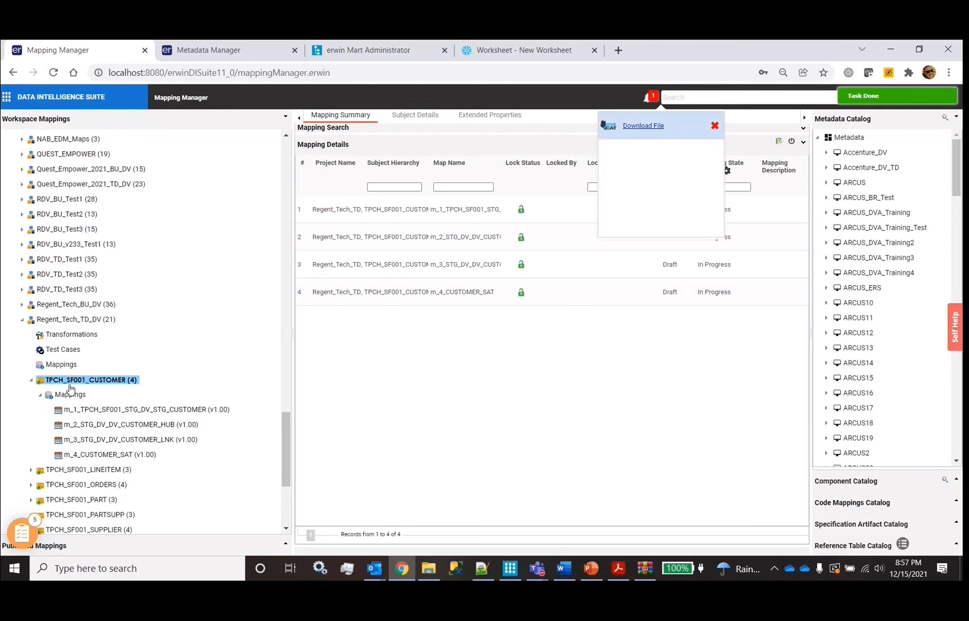
Download the generated RapidDataVault_ELT output, open its html page and ETL output zip, then close them
{"action": "left_click", "coordinate": [639, 126]}
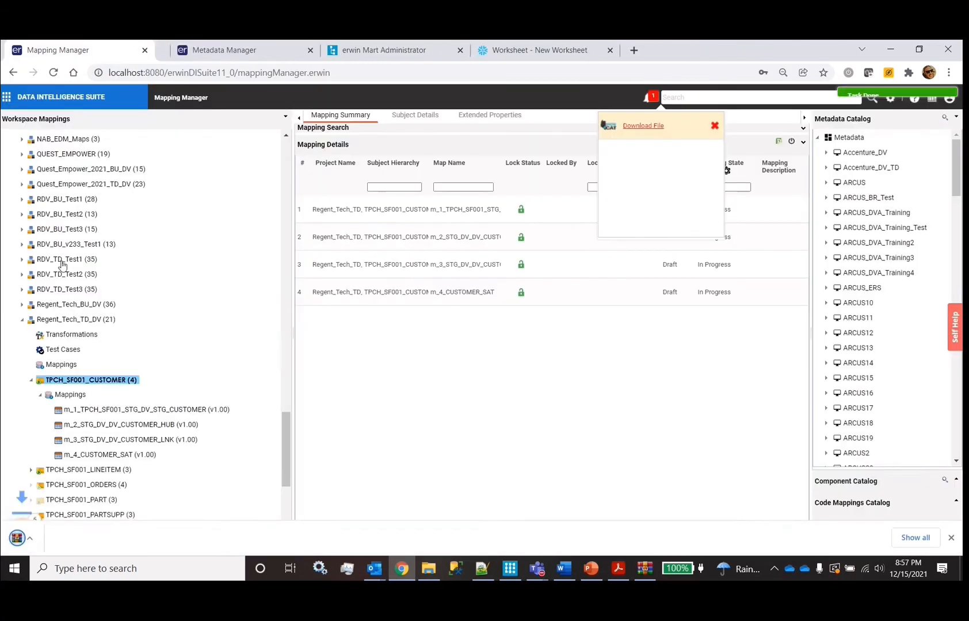
{"action": "left_click", "coordinate": [81, 538]}
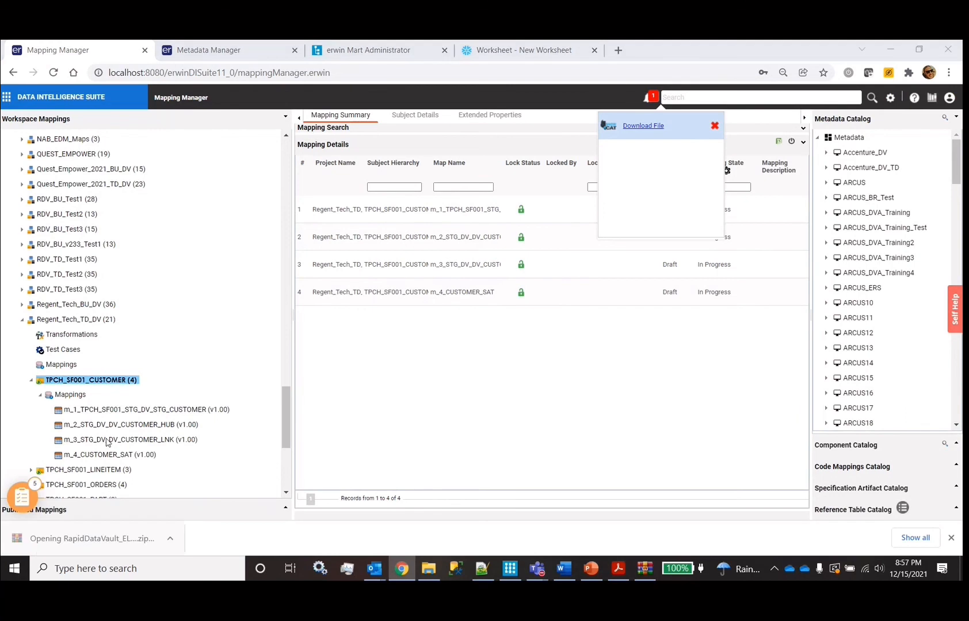
{"action": "double_click", "coordinate": [338, 265]}
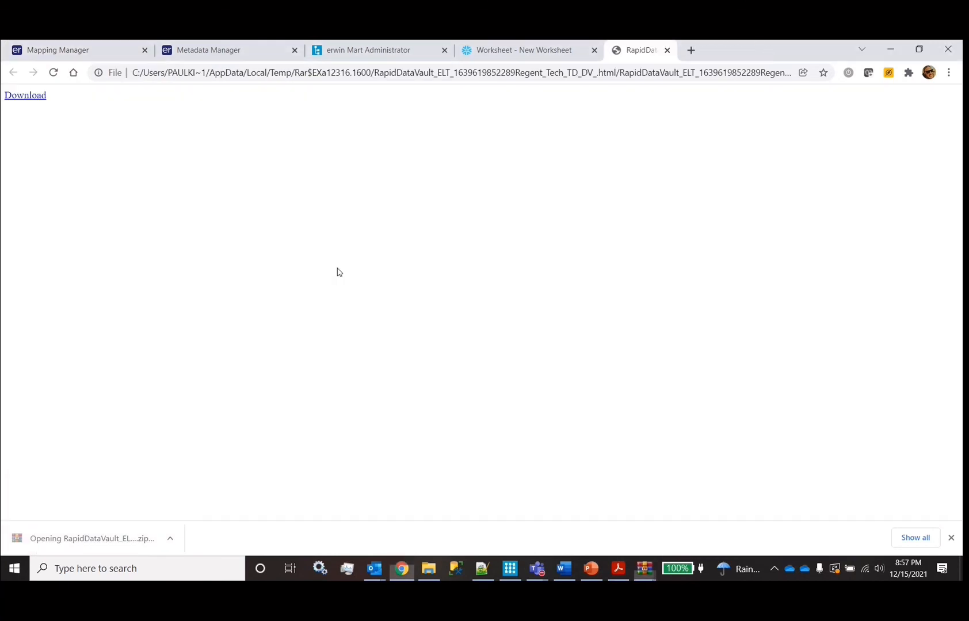
{"action": "left_click", "coordinate": [23, 96]}
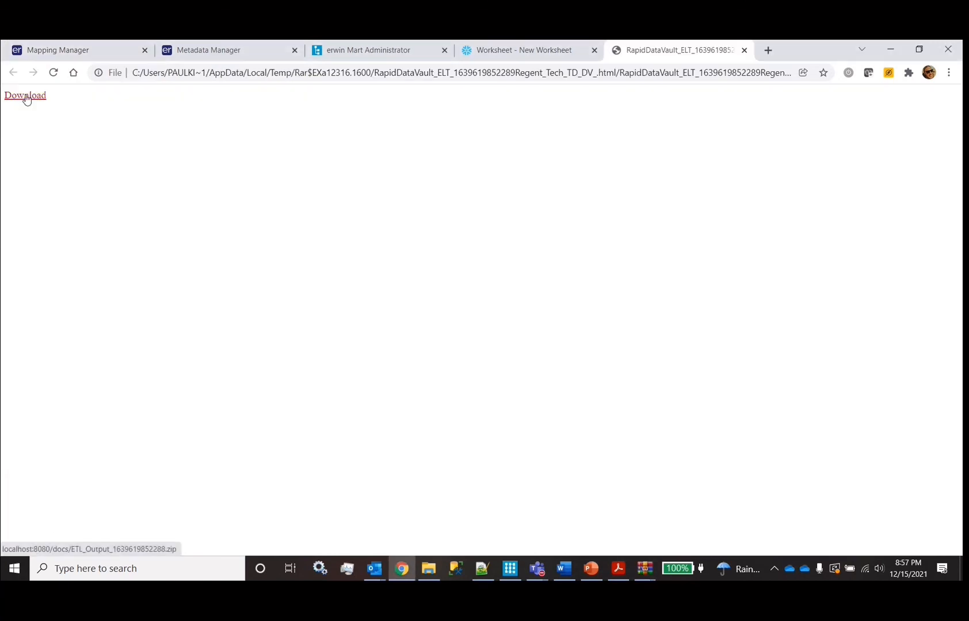
{"action": "left_click", "coordinate": [70, 540]}
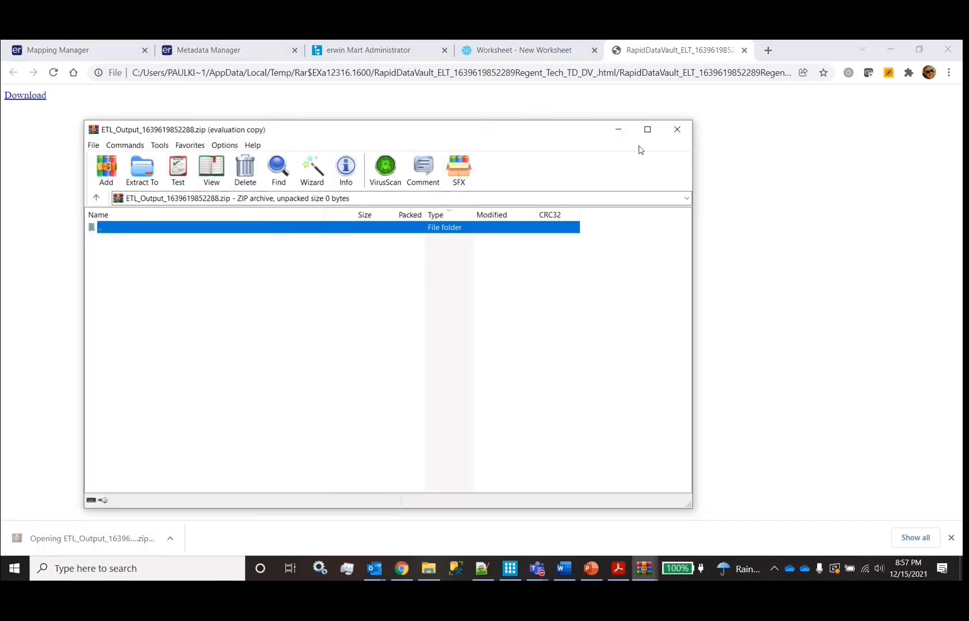
{"action": "left_click", "coordinate": [678, 129]}
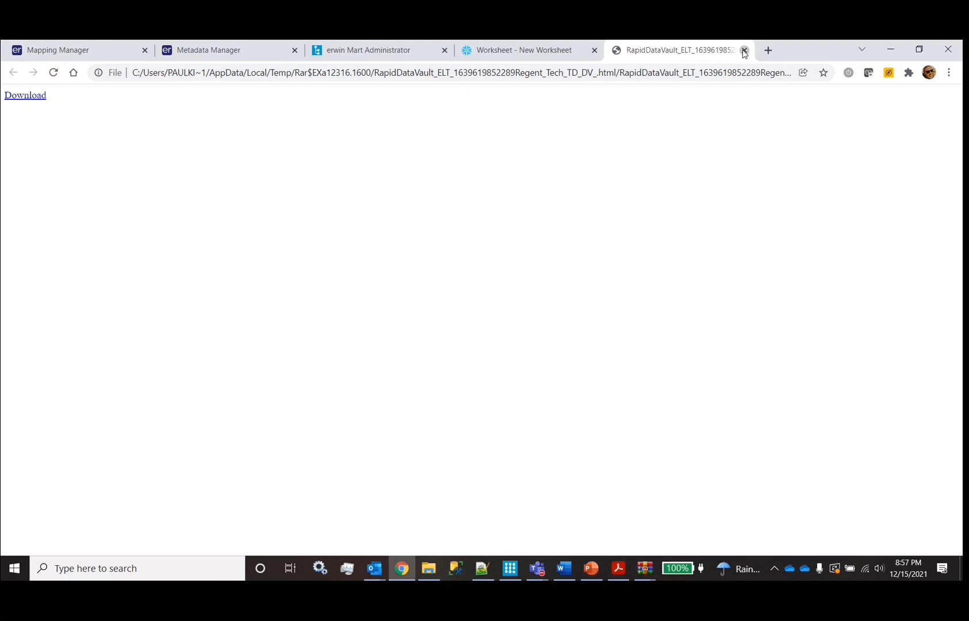
{"action": "left_click", "coordinate": [743, 52]}
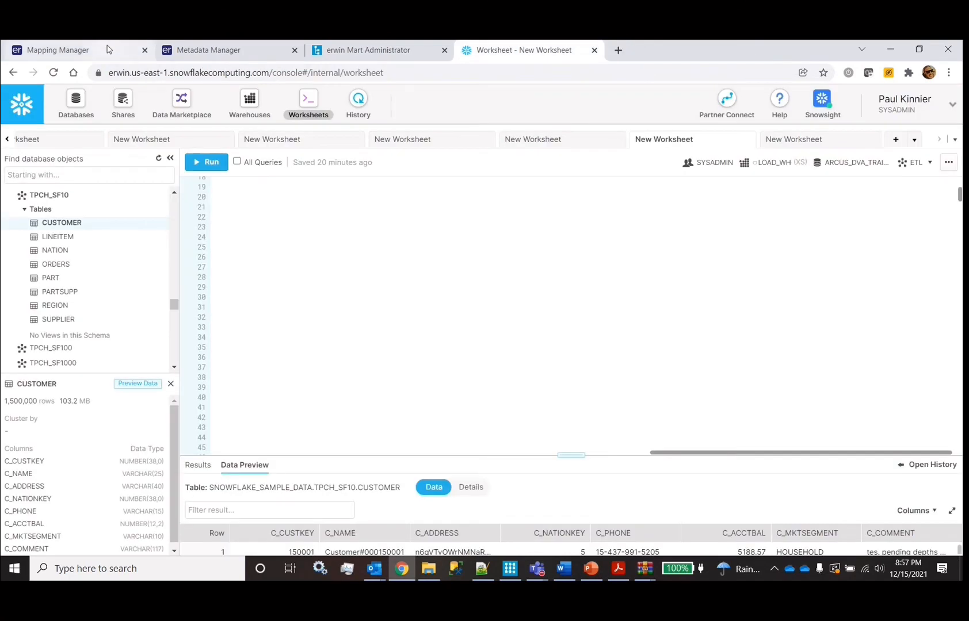
Run the RapidDataVault_ELT Snowflake SQL generator on TPCH_SF001_CUSTOMER and open its settings full-page
{"action": "left_click", "coordinate": [109, 50]}
{"action": "right_click", "coordinate": [95, 378]}
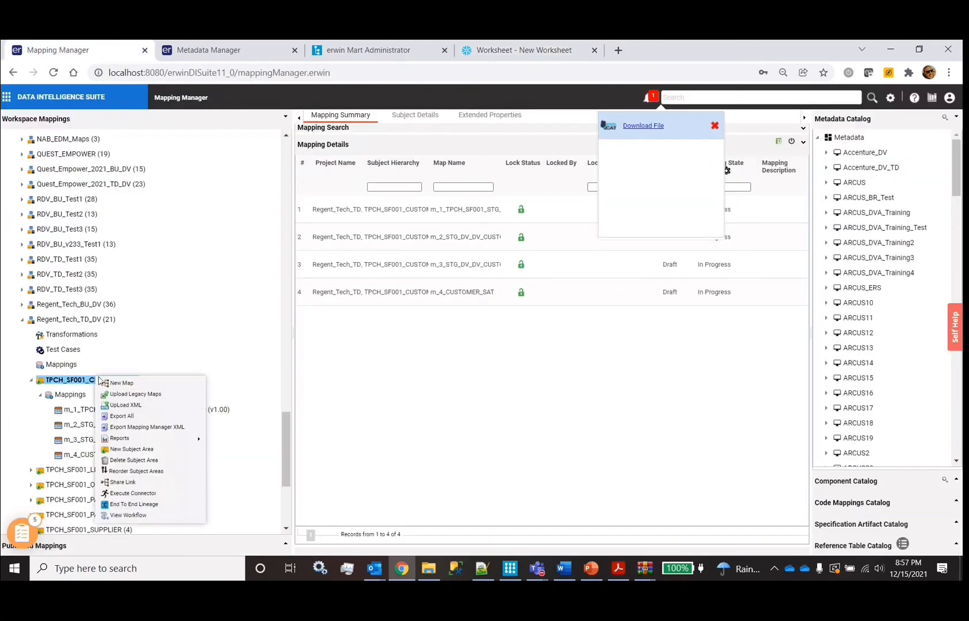
{"action": "left_click", "coordinate": [130, 495]}
{"action": "scroll", "coordinate": [356, 253], "scroll_direction": "down", "scroll_amount": 5}
{"action": "left_click", "coordinate": [336, 360]}
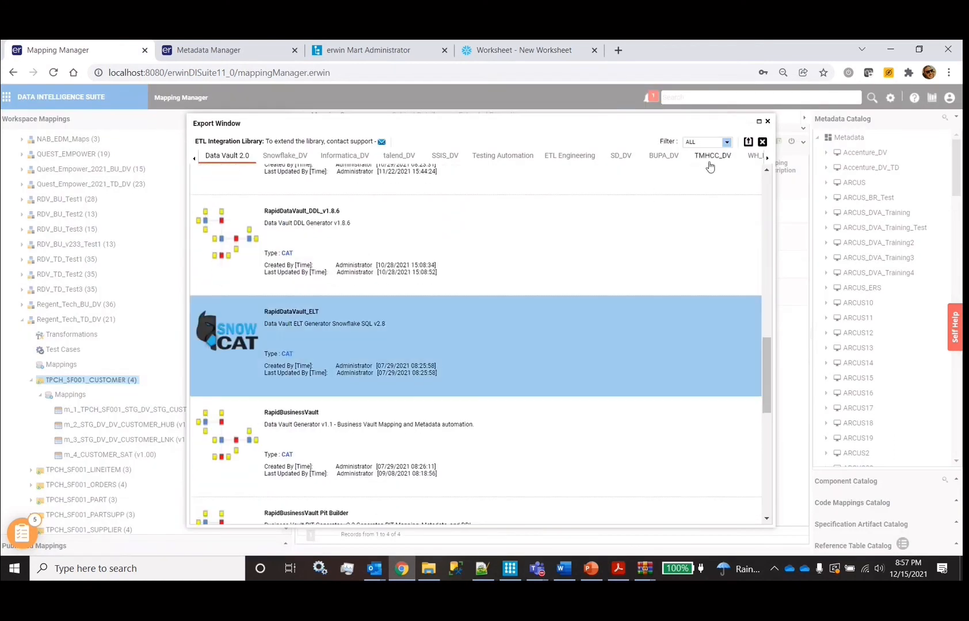
{"action": "left_click", "coordinate": [748, 142]}
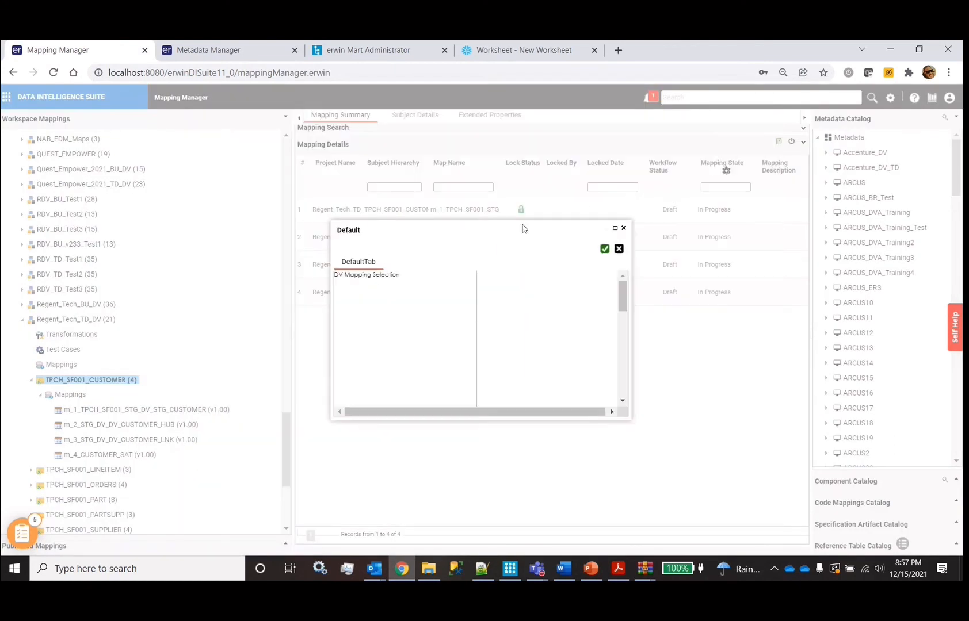
{"action": "double_click", "coordinate": [423, 237]}
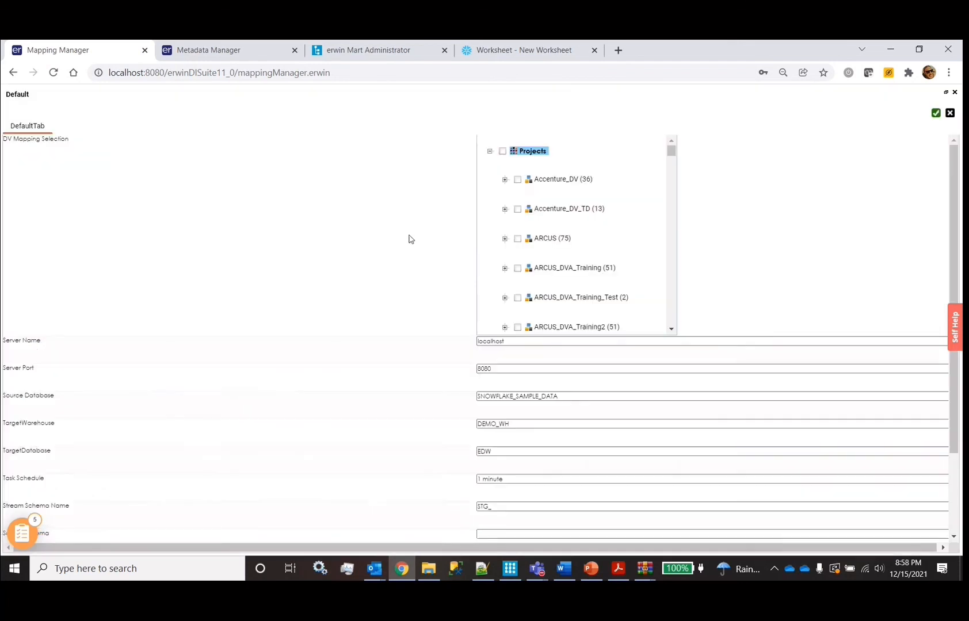
{"action": "scroll", "coordinate": [541, 213], "scroll_direction": "down", "scroll_amount": 15}
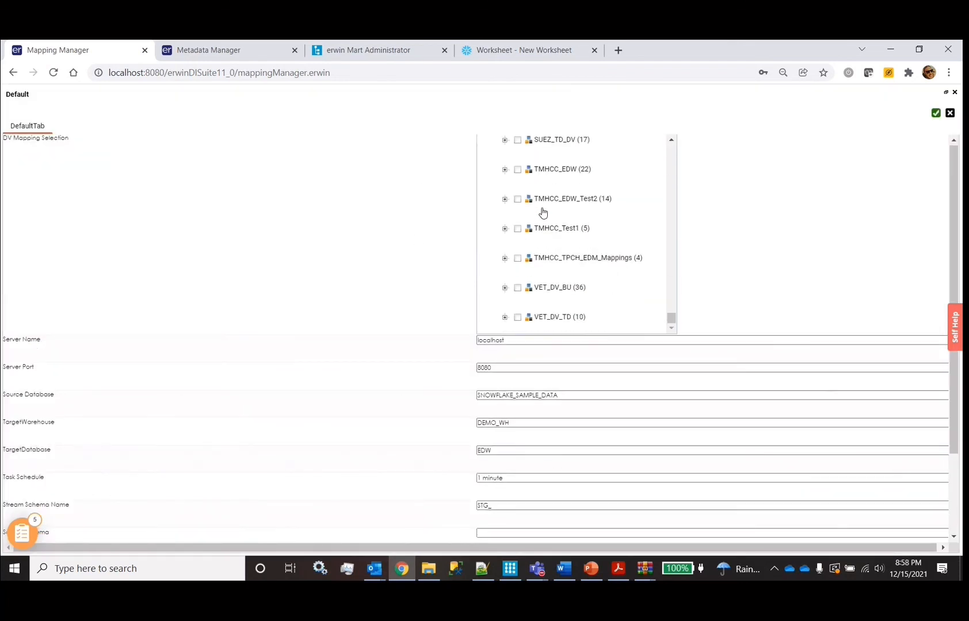
{"action": "scroll", "coordinate": [556, 177], "scroll_direction": "up", "scroll_amount": 5}
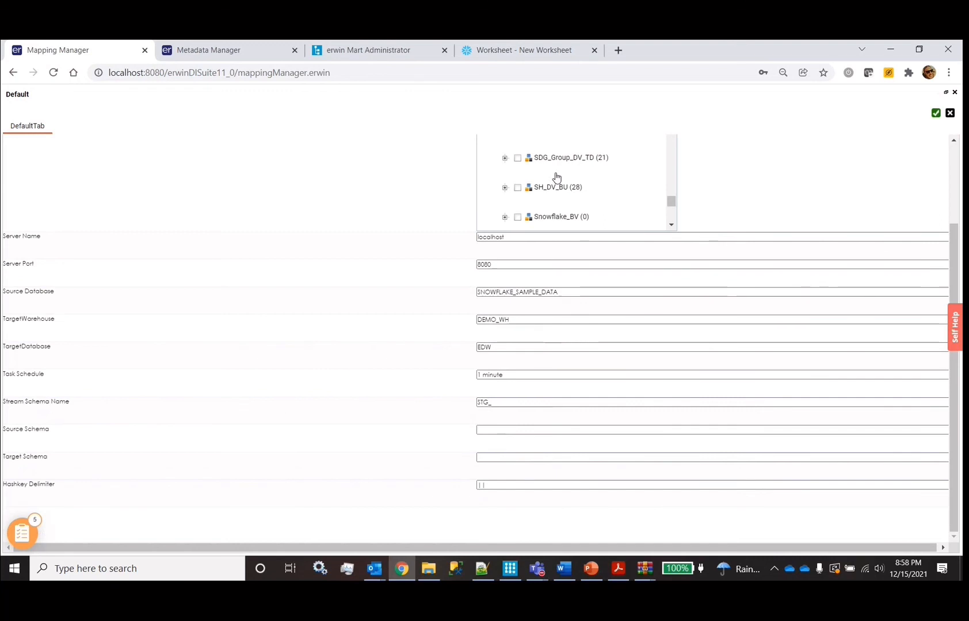
Tick TPCH_SF001_CUSTOMER under Regent_Tech_TD_DV, then switch to Metadata Manager
{"action": "left_click", "coordinate": [505, 195]}
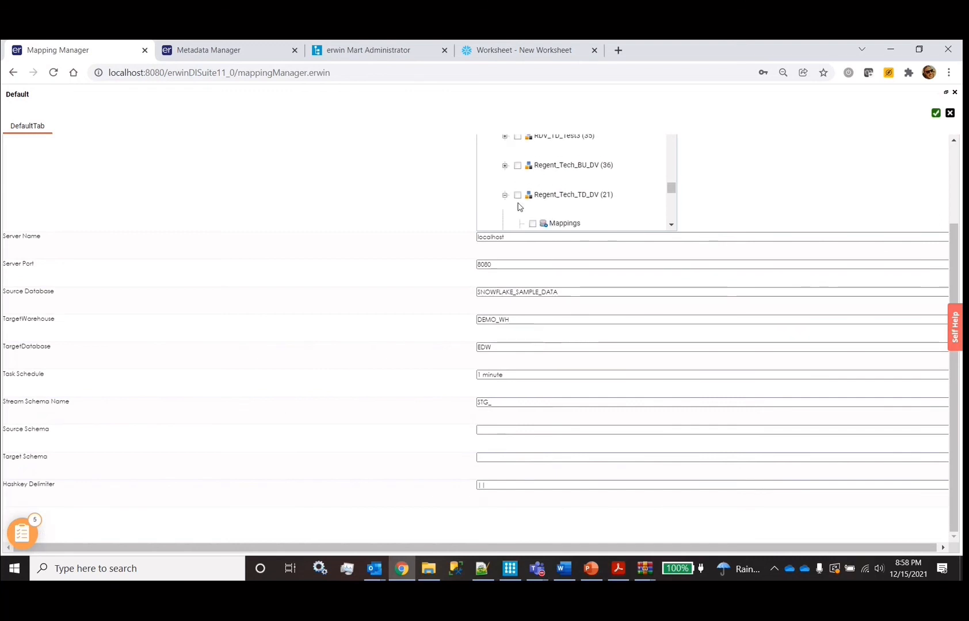
{"action": "scroll", "coordinate": [529, 195], "scroll_direction": "down", "scroll_amount": 3}
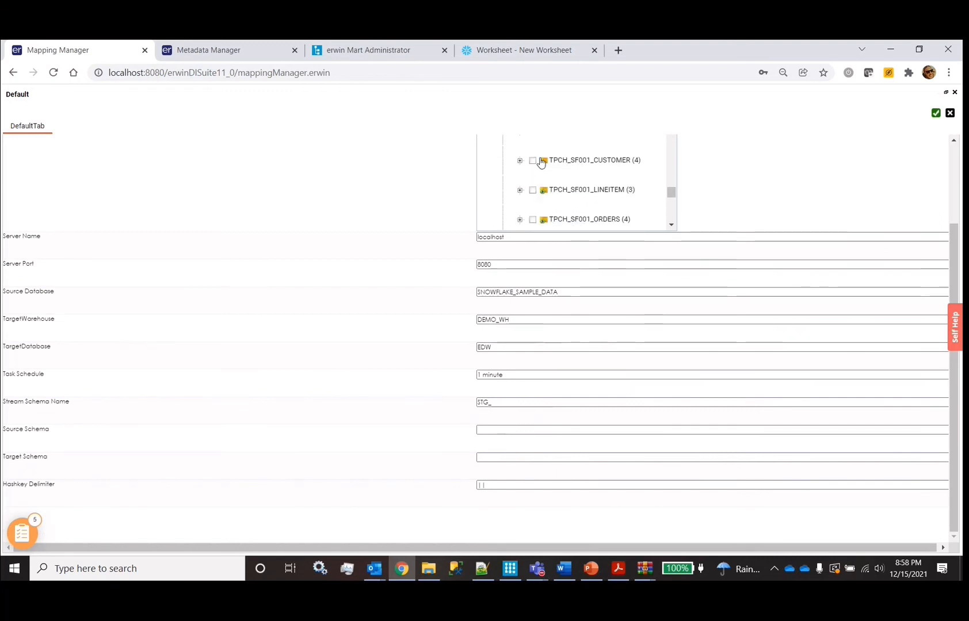
{"action": "left_click", "coordinate": [534, 162]}
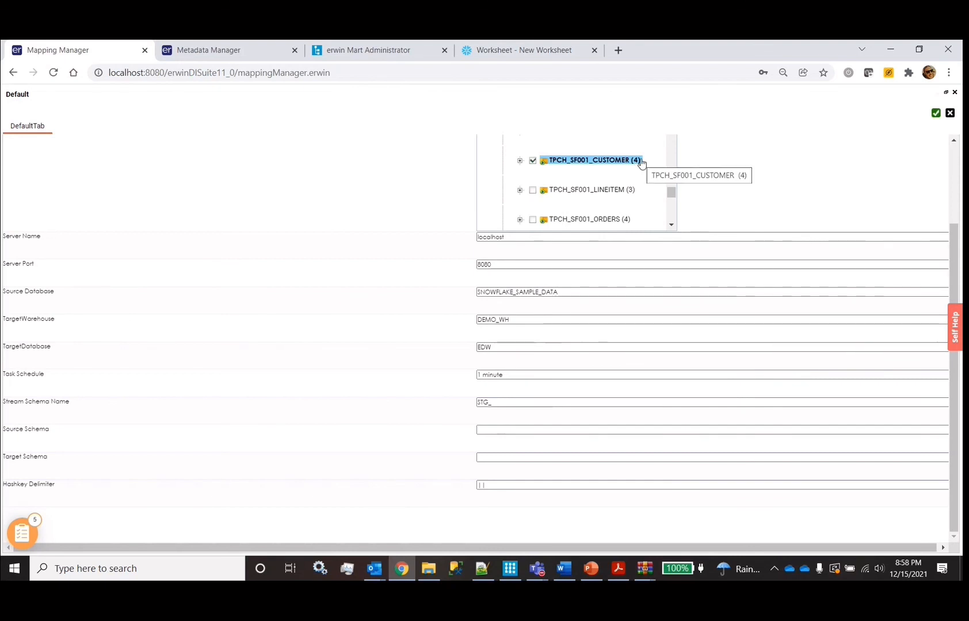
{"action": "left_click", "coordinate": [241, 60]}
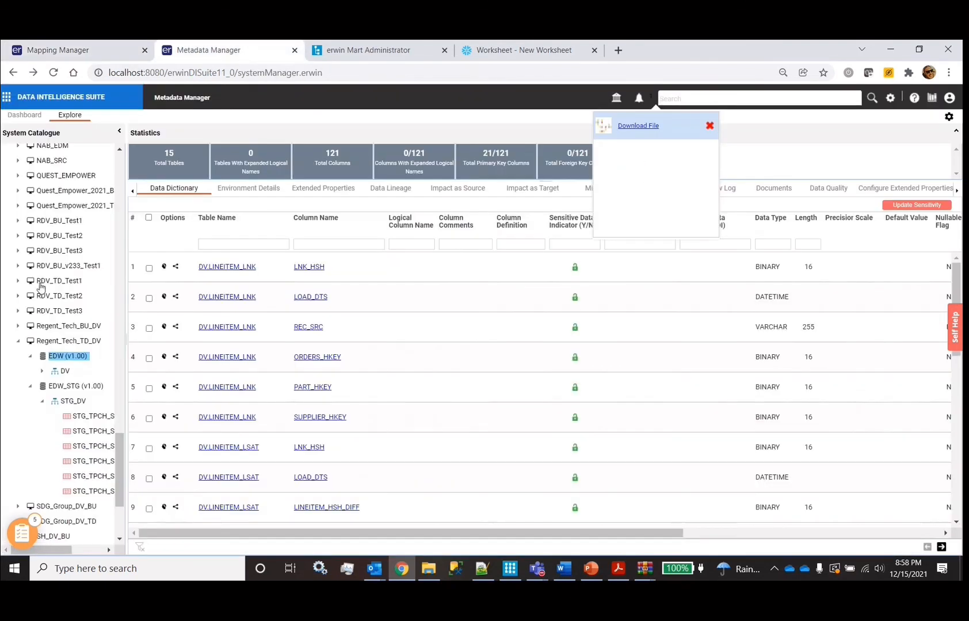
Open RDV_TD_Test1's Export window and review the Snowflake_DV templates RapidDataVault_SF_ELT, STG_SQL_DV and HUB_SQL_DV, then close it
{"action": "right_click", "coordinate": [40, 282]}
{"action": "left_click", "coordinate": [80, 345]}
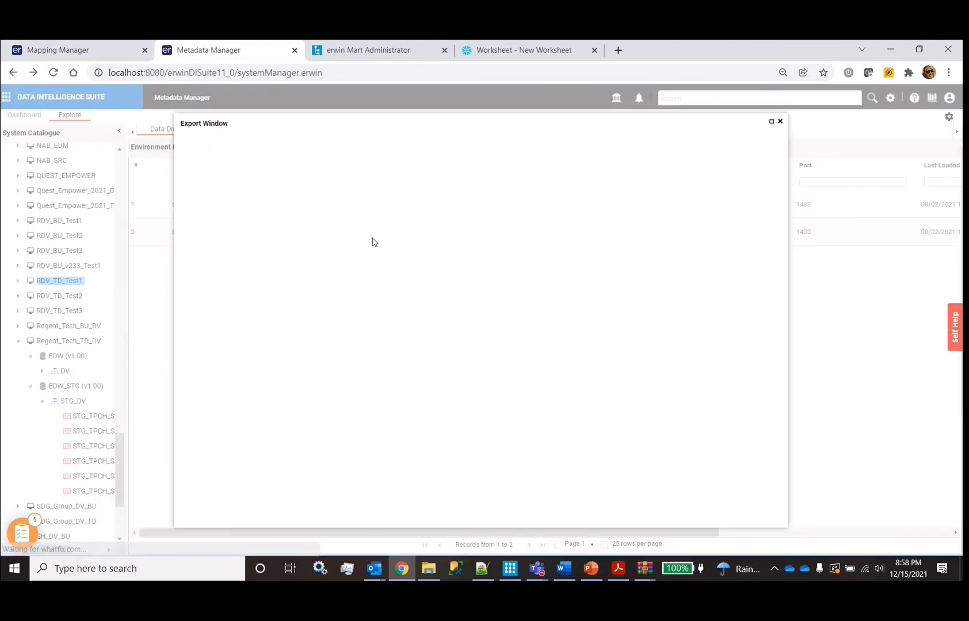
{"action": "left_click", "coordinate": [264, 155]}
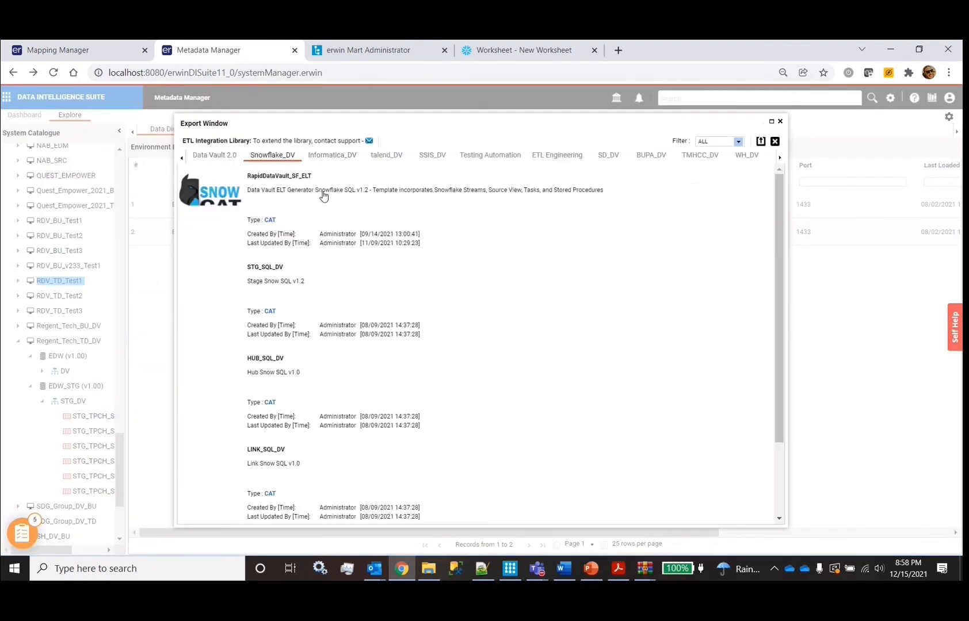
{"action": "left_click", "coordinate": [412, 238]}
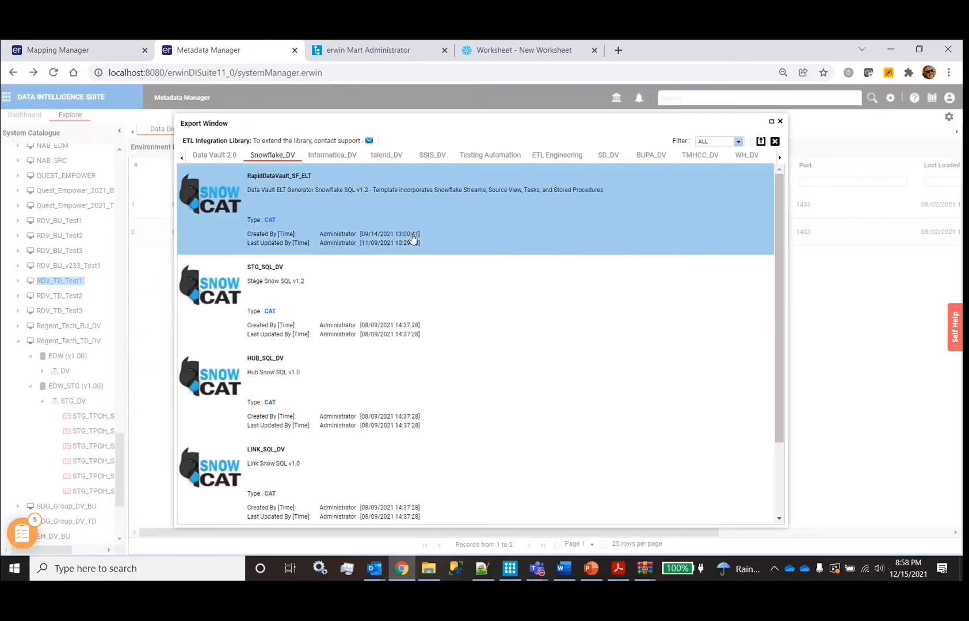
{"action": "left_click", "coordinate": [315, 325]}
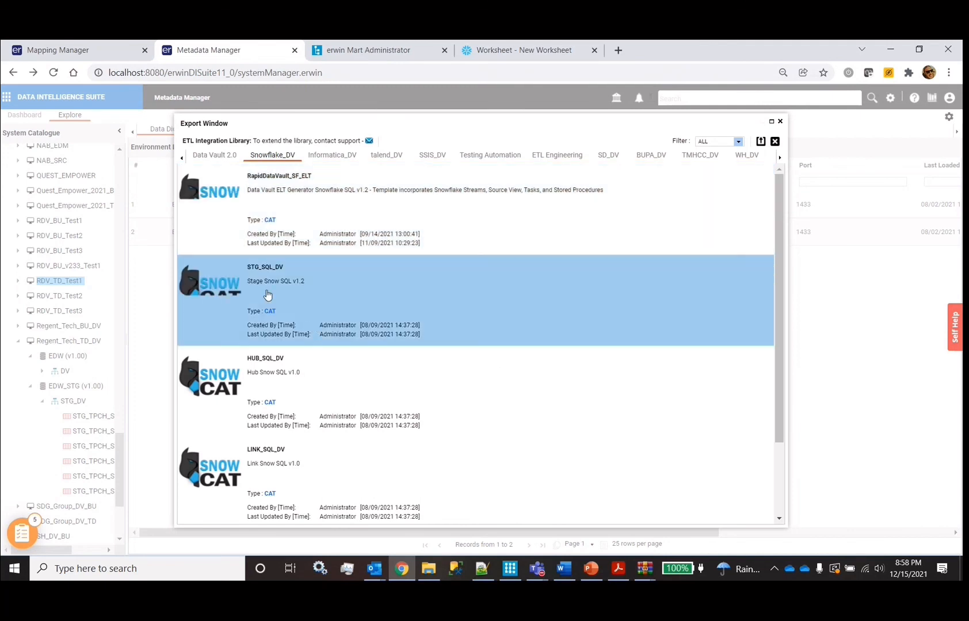
{"action": "left_click", "coordinate": [290, 396]}
{"action": "scroll", "coordinate": [290, 396], "scroll_direction": "down", "scroll_amount": 2}
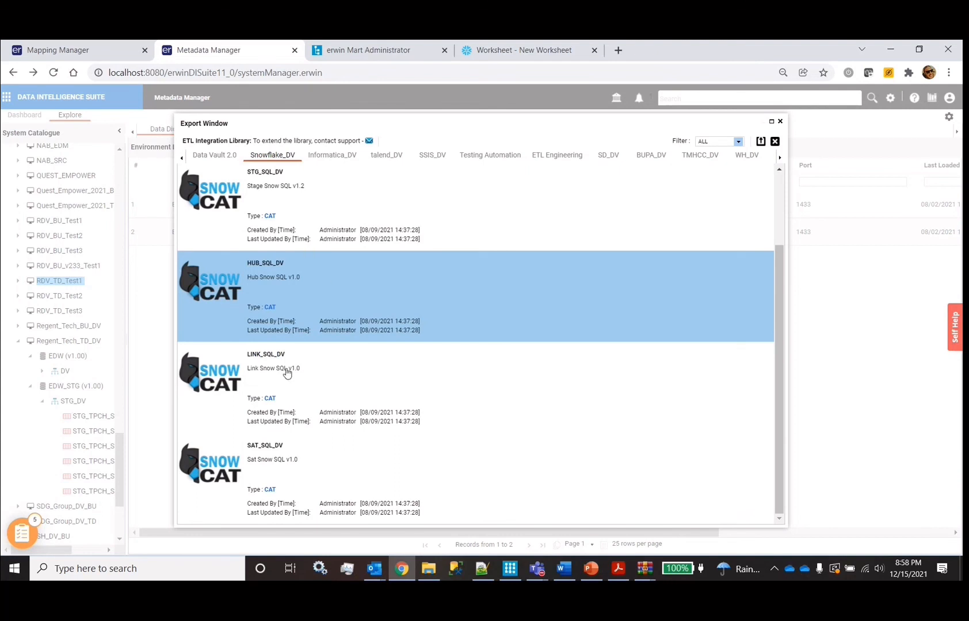
{"action": "left_click", "coordinate": [780, 122]}
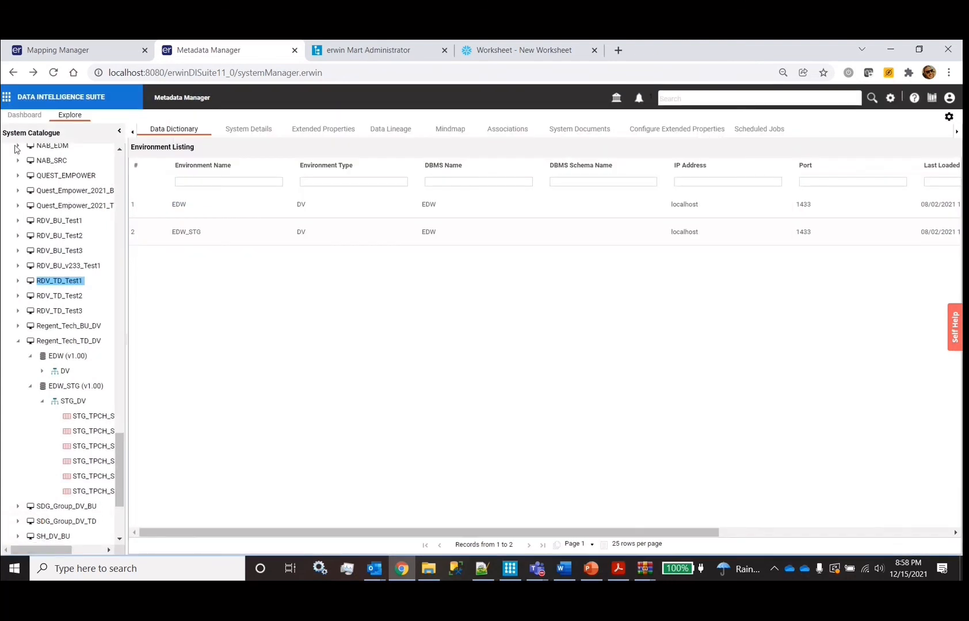
Go to Mapping Manager, widen the tree and expand Regent_Tech_TD_DV > TPCH_SF001_CUSTOMER
{"action": "left_click", "coordinate": [10, 99]}
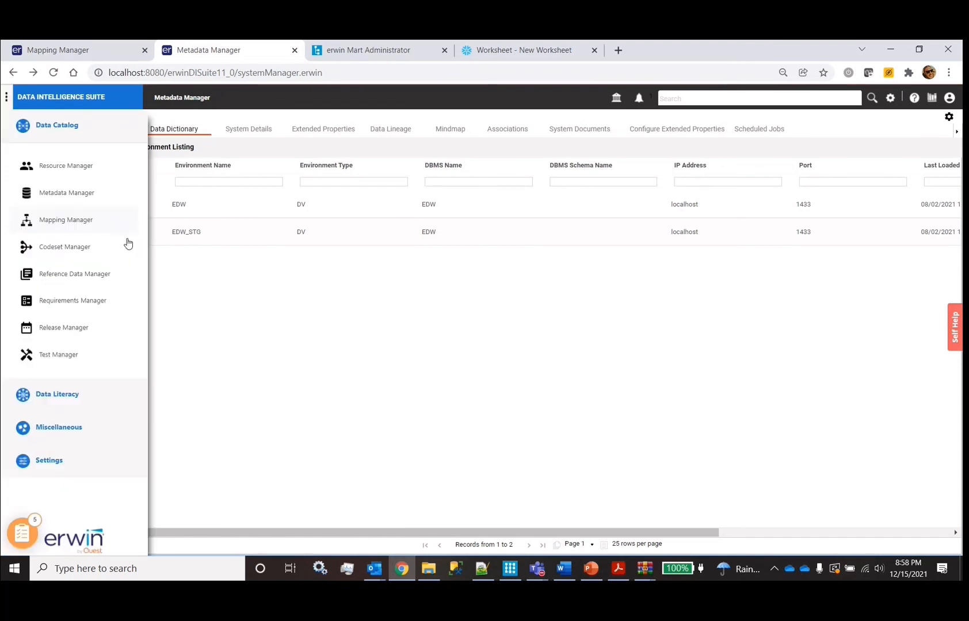
{"action": "left_click", "coordinate": [77, 228]}
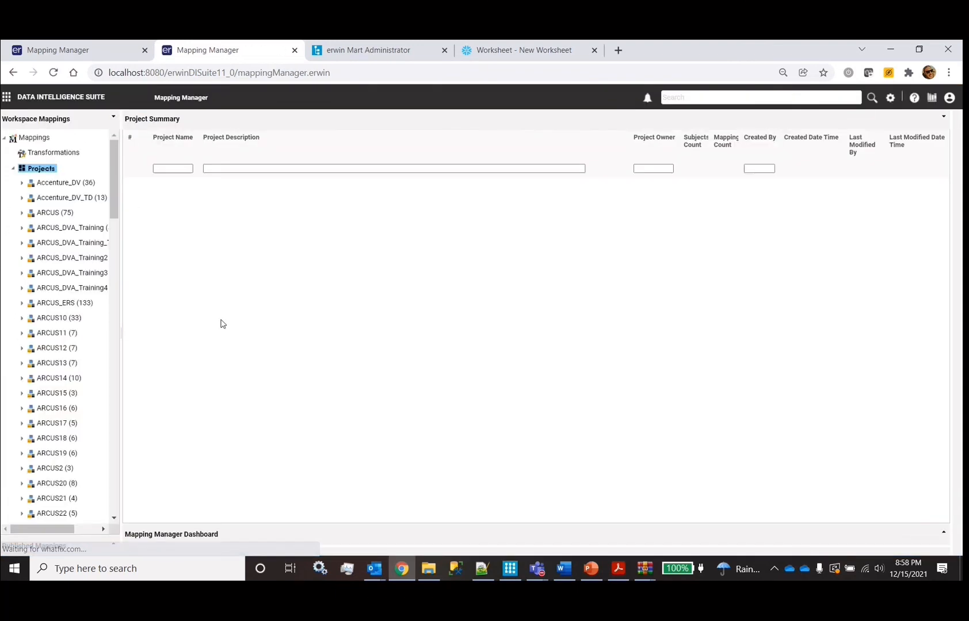
{"action": "scroll", "coordinate": [58, 394], "scroll_direction": "down", "scroll_amount": 5}
{"action": "scroll", "coordinate": [58, 395], "scroll_direction": "down", "scroll_amount": 5}
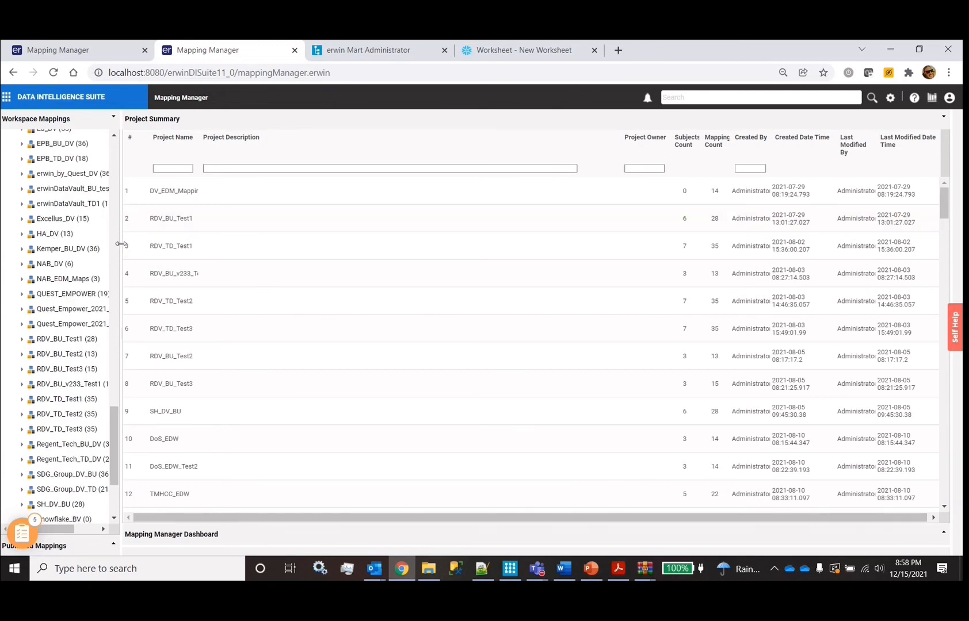
{"action": "left_click_drag", "start_coordinate": [121, 244], "coordinate": [213, 244]}
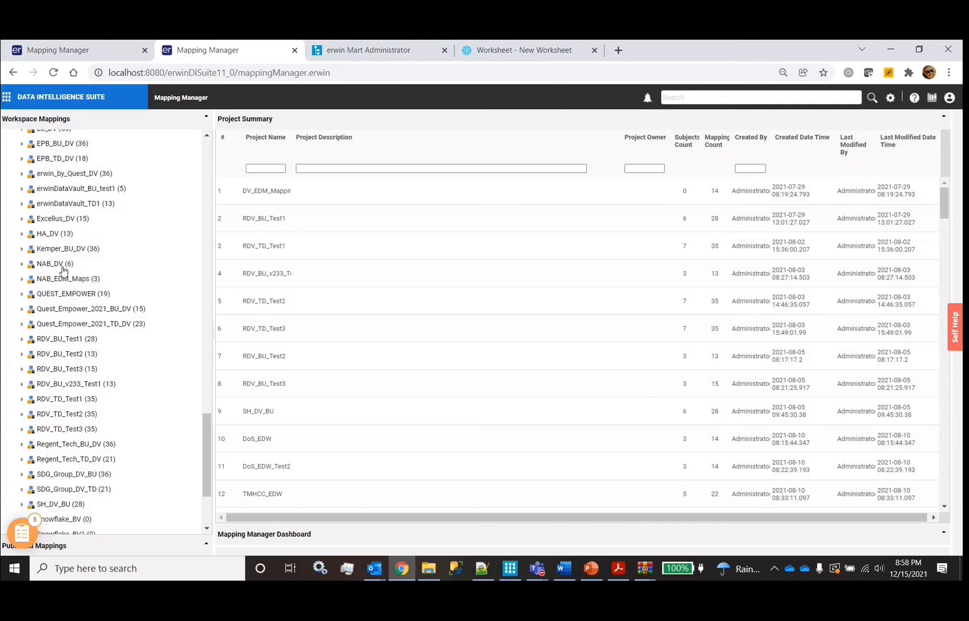
{"action": "scroll", "coordinate": [63, 271], "scroll_direction": "down", "scroll_amount": 3}
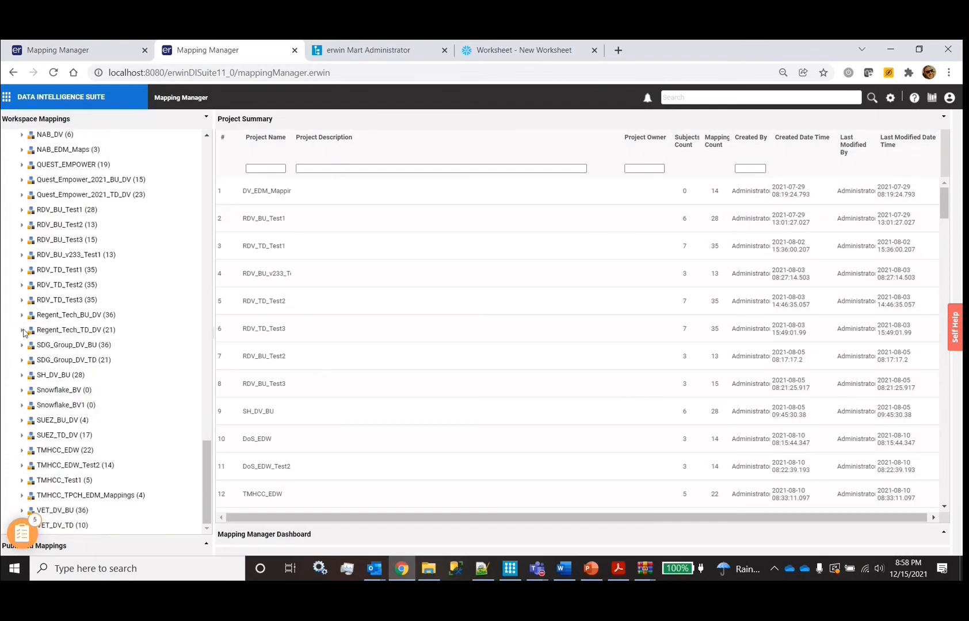
{"action": "left_click", "coordinate": [55, 334]}
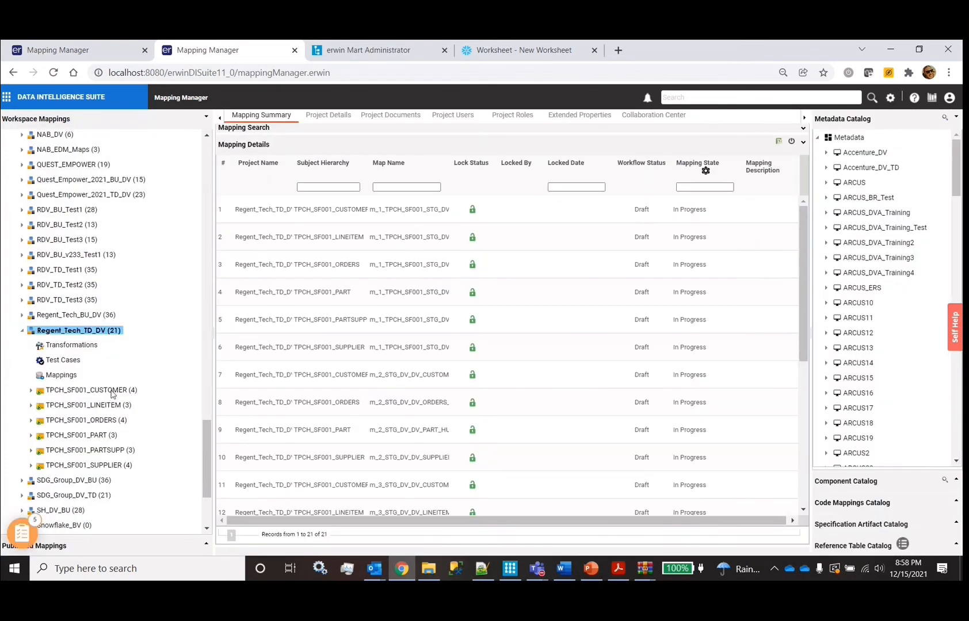
{"action": "left_click", "coordinate": [111, 390]}
View the m_1 staging, CUSTOMER_HUB, CUSTOMER_LNK and m_4_CUSTOMER_SAT mapping diagrams and its column grid
{"action": "left_click", "coordinate": [135, 422]}
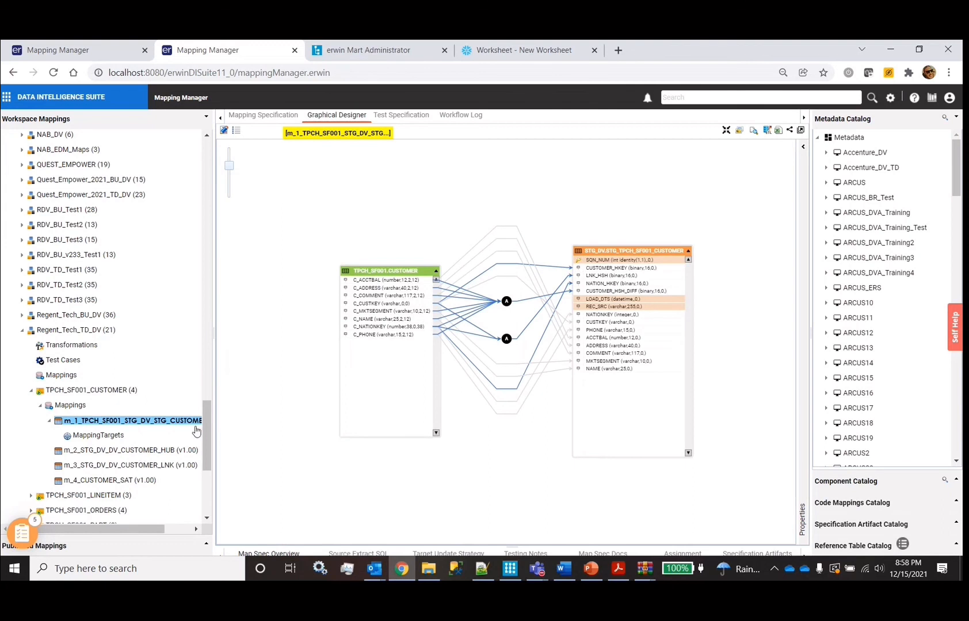
{"action": "key", "text": "Down"}
{"action": "key", "text": "Down"}
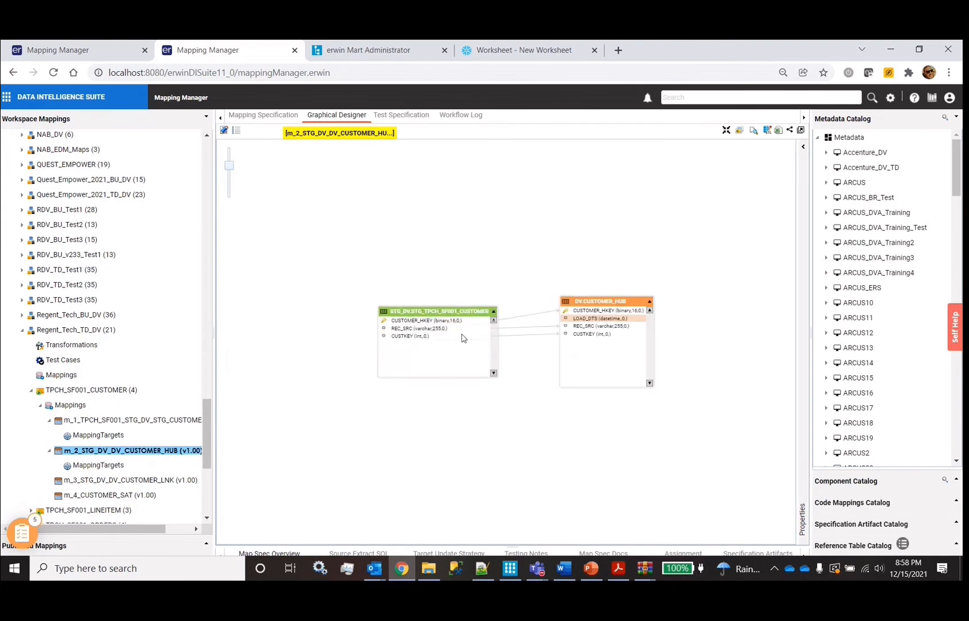
{"action": "left_click", "coordinate": [140, 481]}
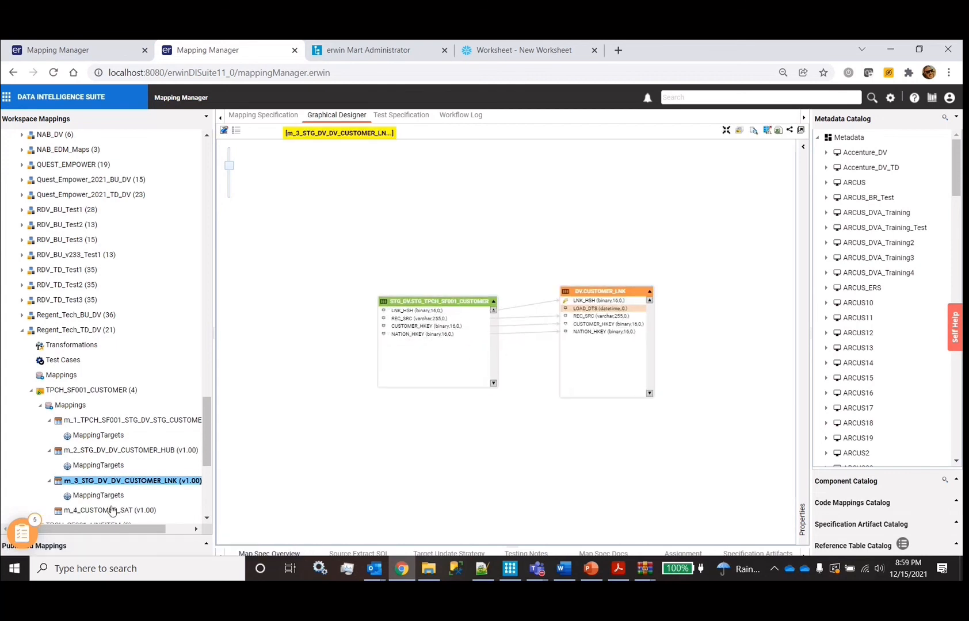
{"action": "key", "text": "Down"}
{"action": "key", "text": "Down"}
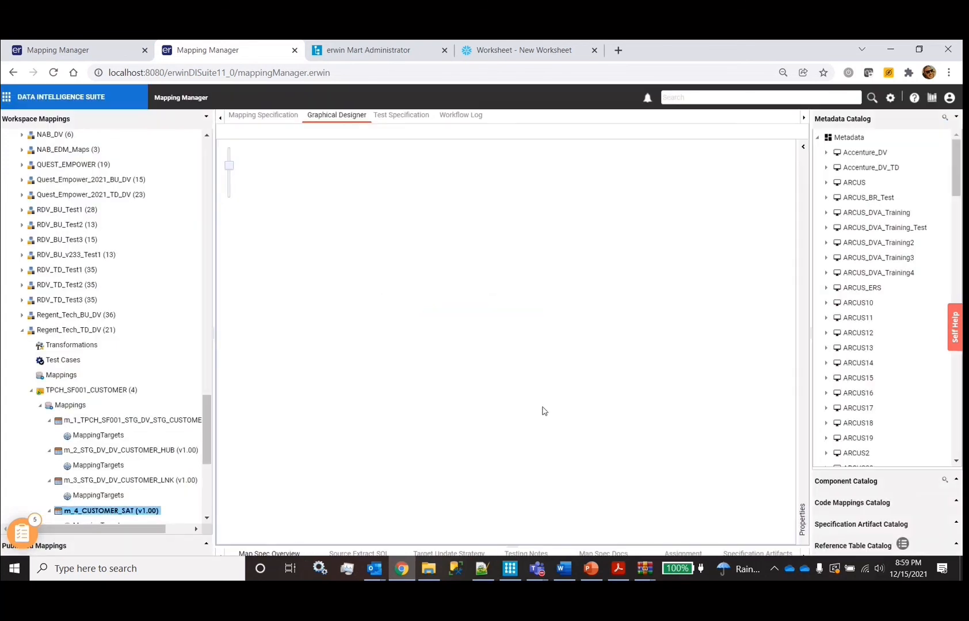
{"action": "left_click", "coordinate": [256, 117]}
Inspect the HKEY, USER and LDTS rows of the CUSTOMER_SAT mapping specification
{"action": "scroll", "coordinate": [370, 222], "scroll_direction": "right", "scroll_amount": 10}
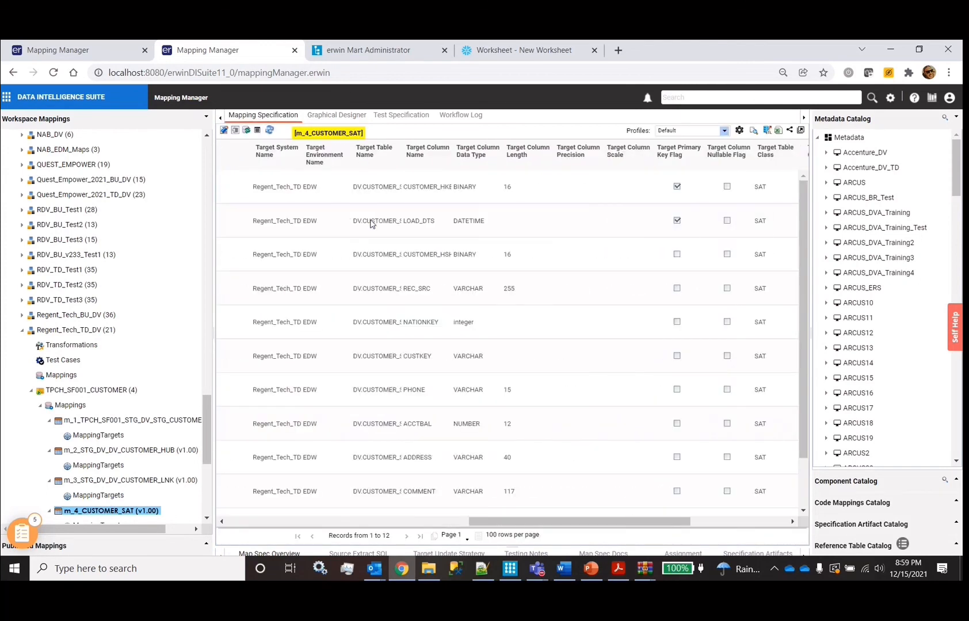
{"action": "left_click", "coordinate": [509, 185]}
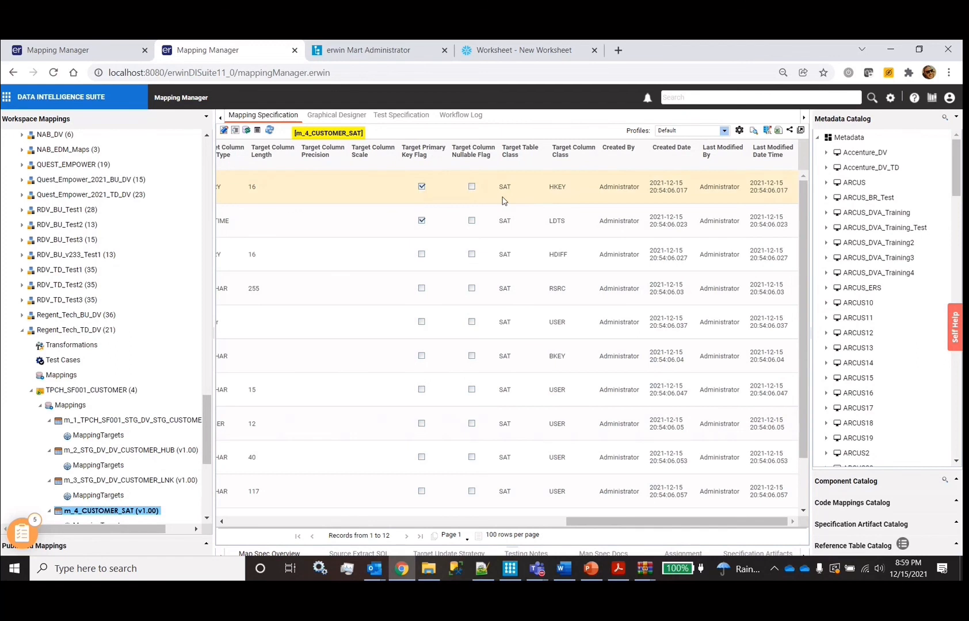
{"action": "left_click", "coordinate": [519, 330]}
{"action": "left_click", "coordinate": [516, 231]}
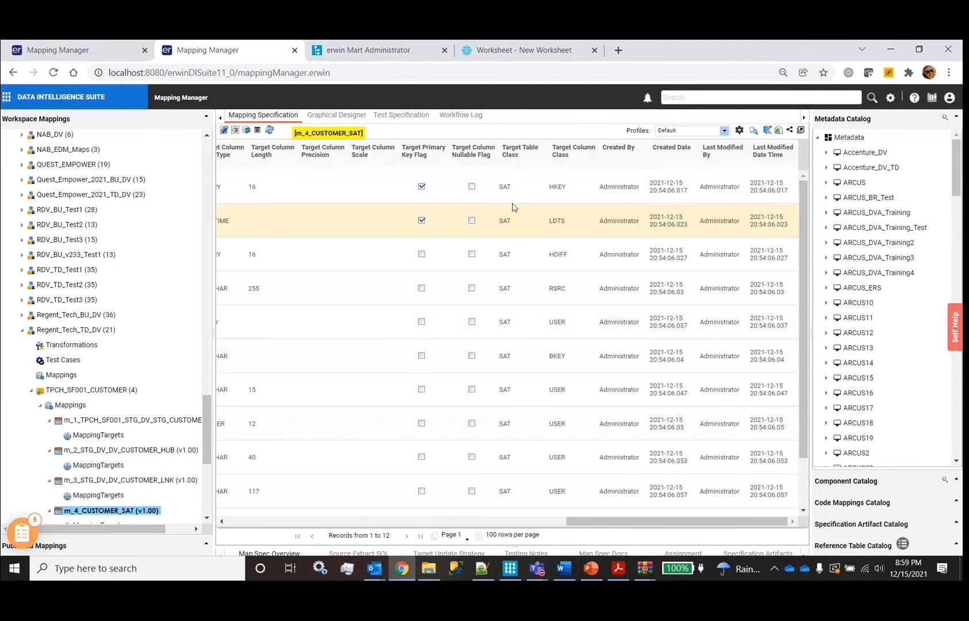
{"action": "left_click", "coordinate": [511, 185]}
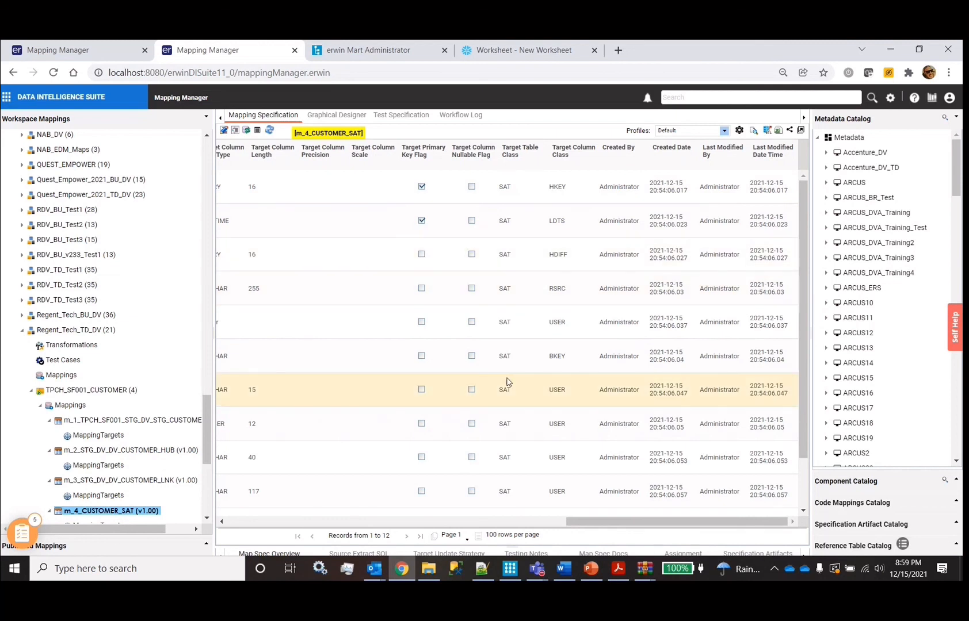
{"action": "scroll", "coordinate": [352, 272], "scroll_direction": "left", "scroll_amount": 3}
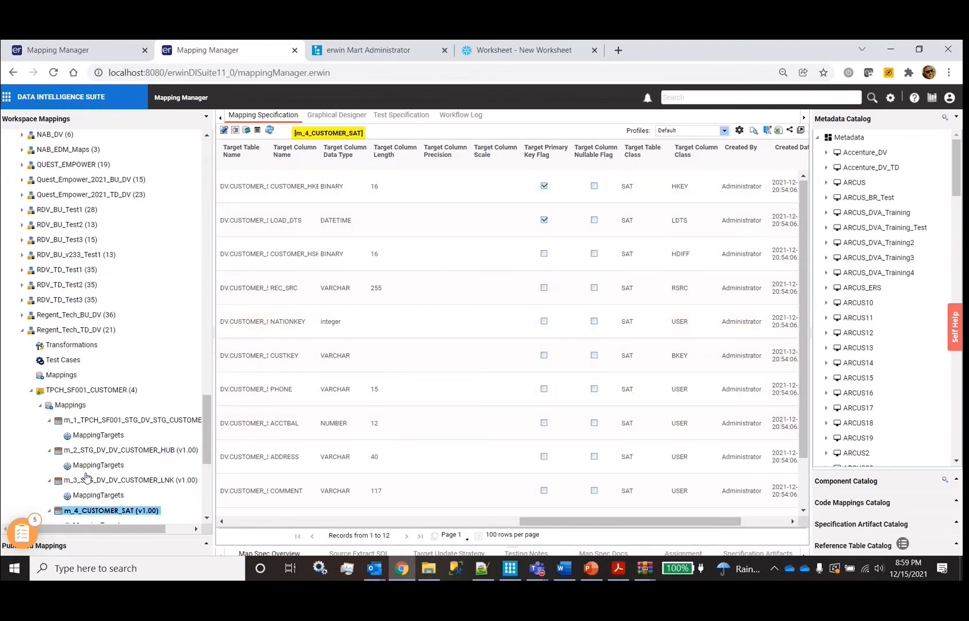
Scroll through the m_1 staging customer mapping specification, then return to the export settings
{"action": "left_click", "coordinate": [138, 421]}
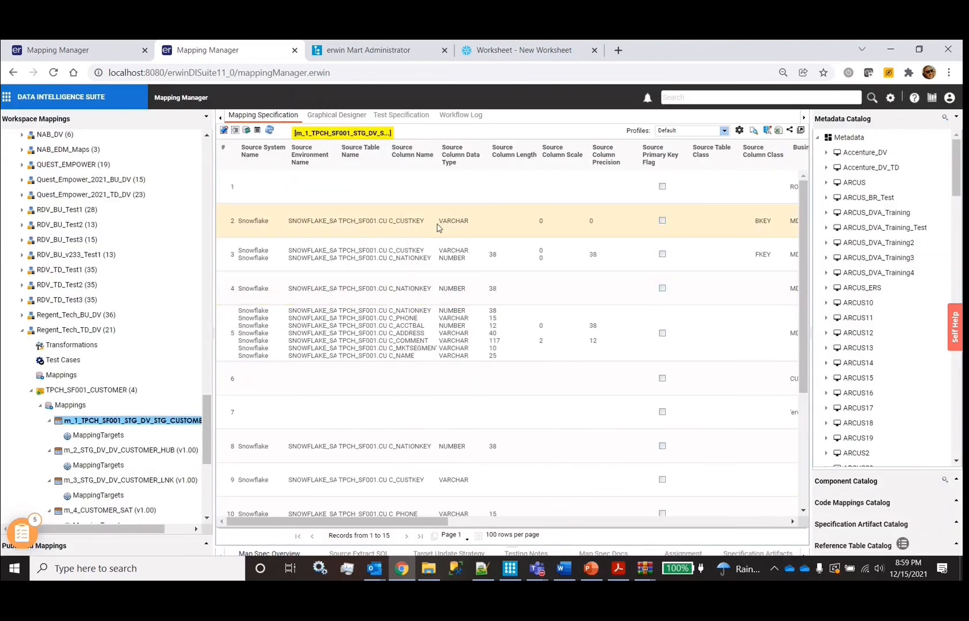
{"action": "scroll", "coordinate": [446, 222], "scroll_direction": "right", "scroll_amount": 5}
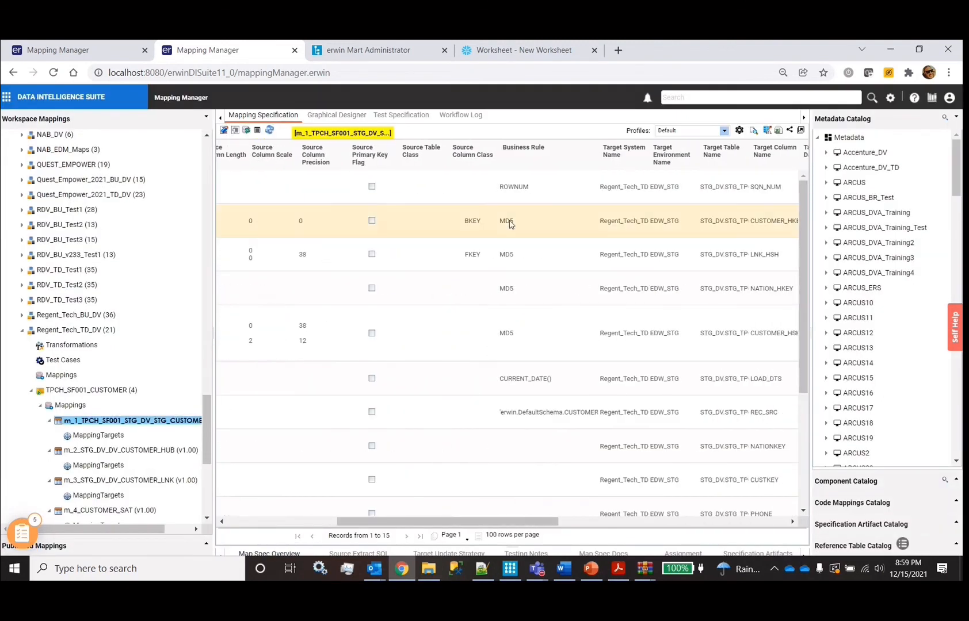
{"action": "scroll", "coordinate": [513, 225], "scroll_direction": "down", "scroll_amount": 1}
{"action": "scroll", "coordinate": [514, 225], "scroll_direction": "left", "scroll_amount": 5}
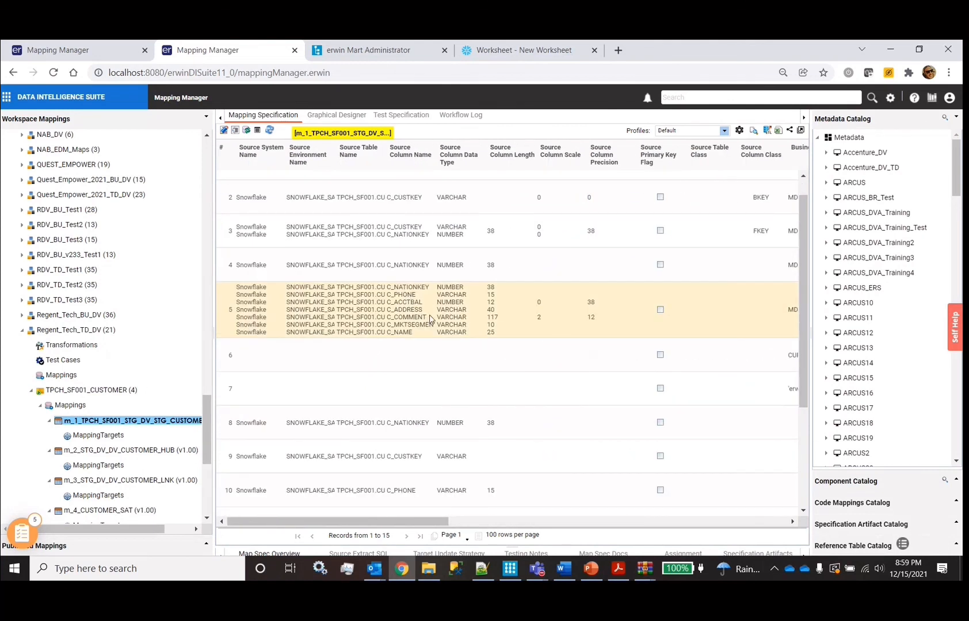
{"action": "scroll", "coordinate": [457, 341], "scroll_direction": "right", "scroll_amount": 10}
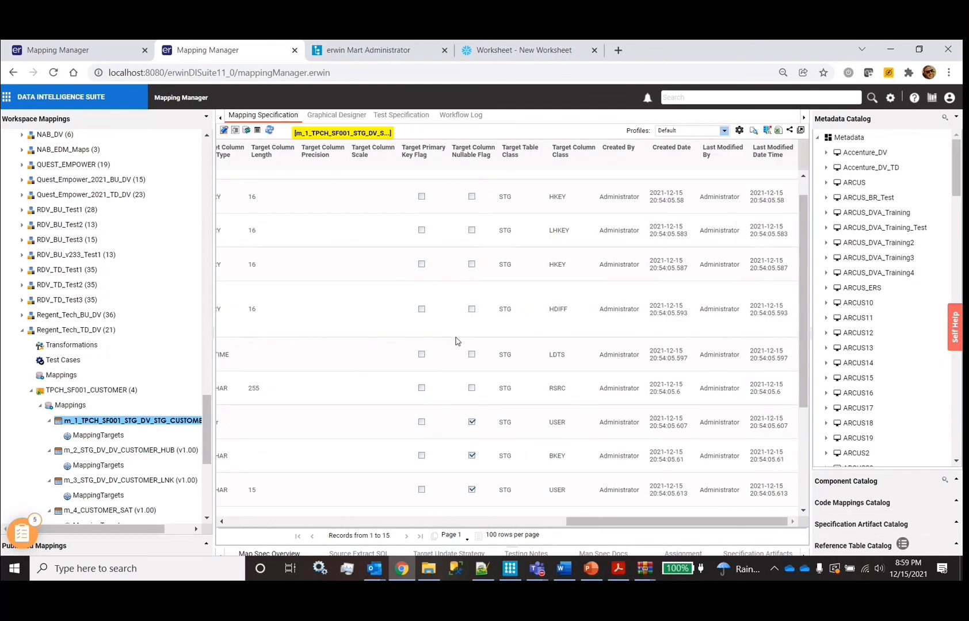
{"action": "scroll", "coordinate": [361, 330], "scroll_direction": "left", "scroll_amount": 3}
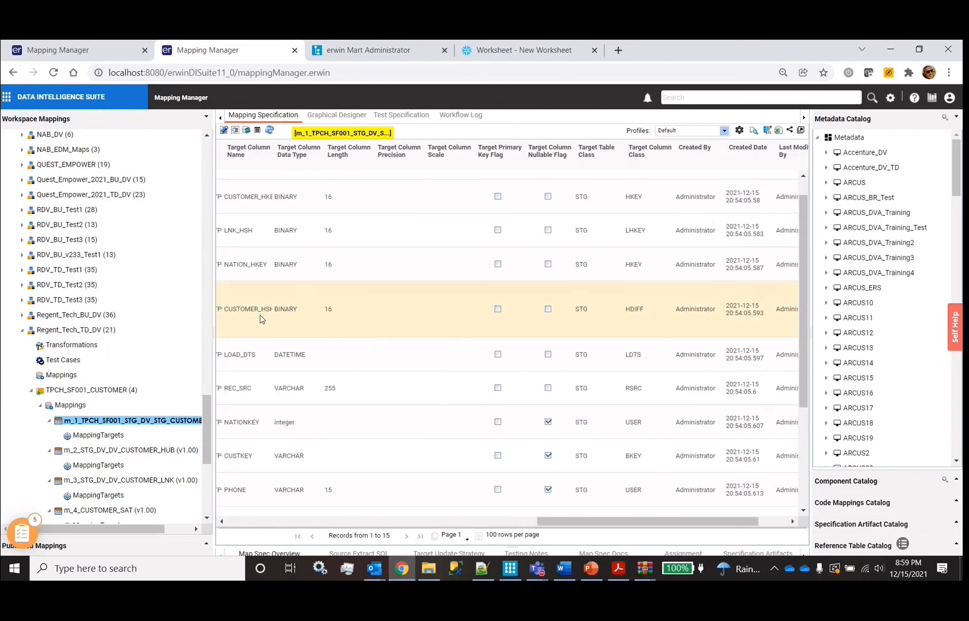
{"action": "scroll", "coordinate": [248, 316], "scroll_direction": "left", "scroll_amount": 5}
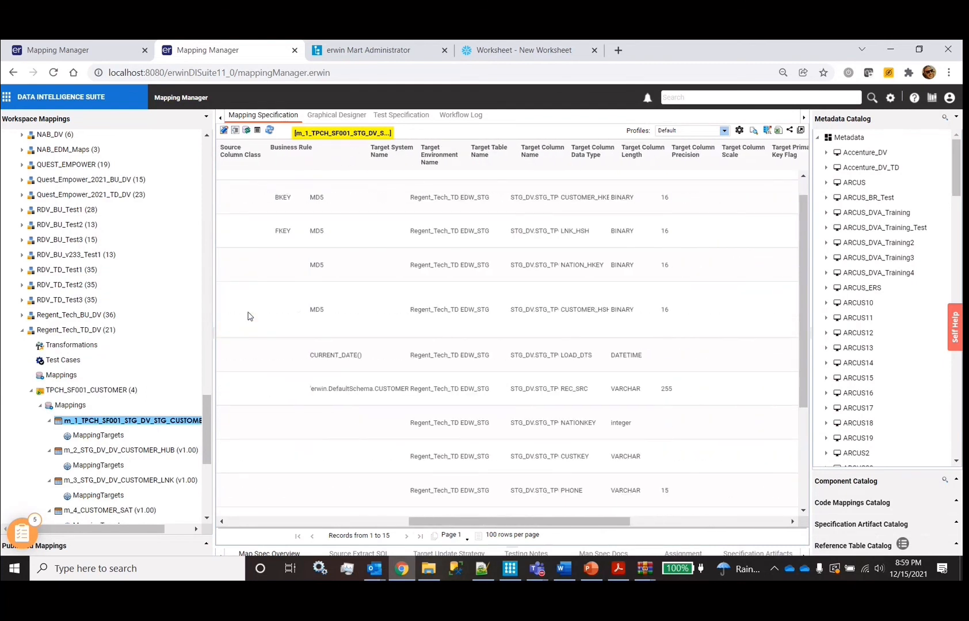
{"action": "scroll", "coordinate": [247, 316], "scroll_direction": "left", "scroll_amount": 3}
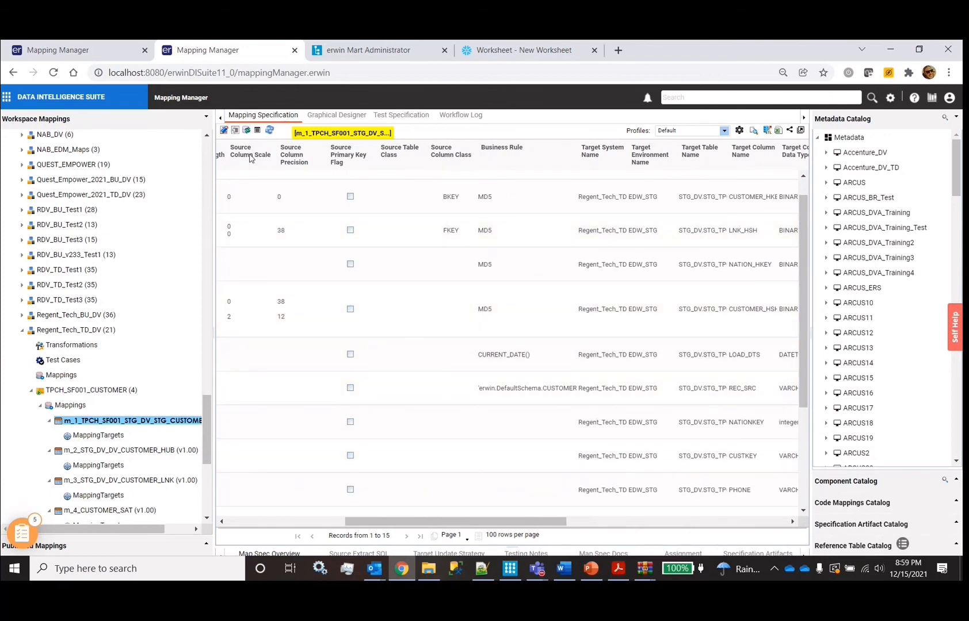
{"action": "left_click", "coordinate": [68, 52]}
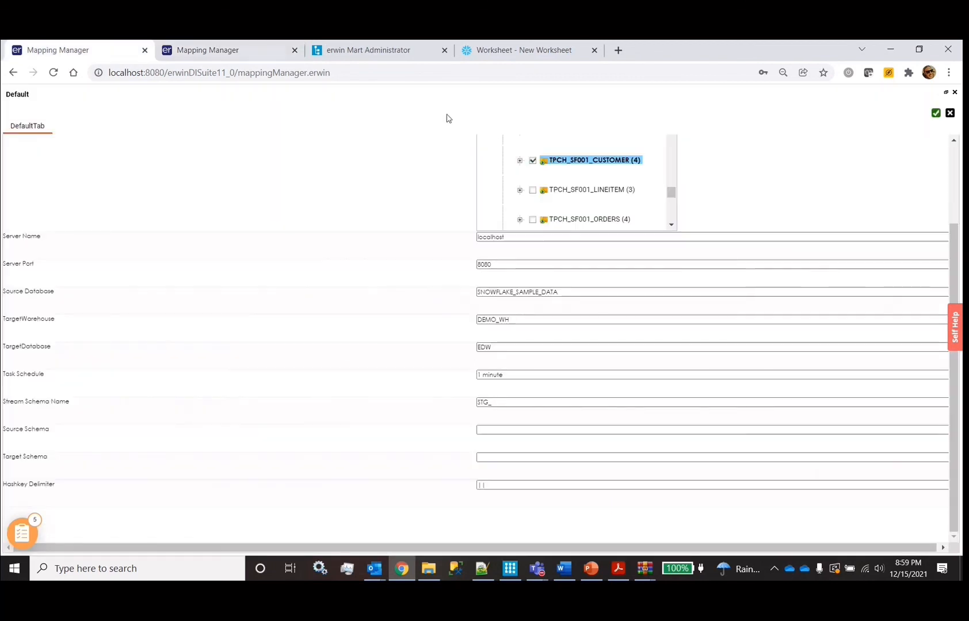
Set Task Schedule to 2 minute, run the generation, and download and open the resulting zip
{"action": "left_click", "coordinate": [479, 375]}
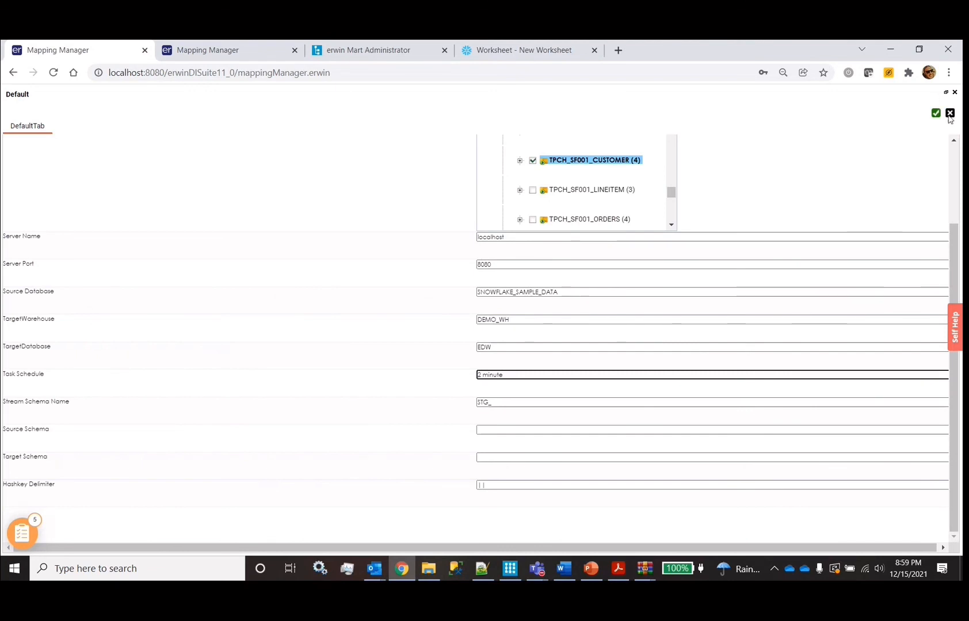
{"action": "left_click", "coordinate": [935, 114]}
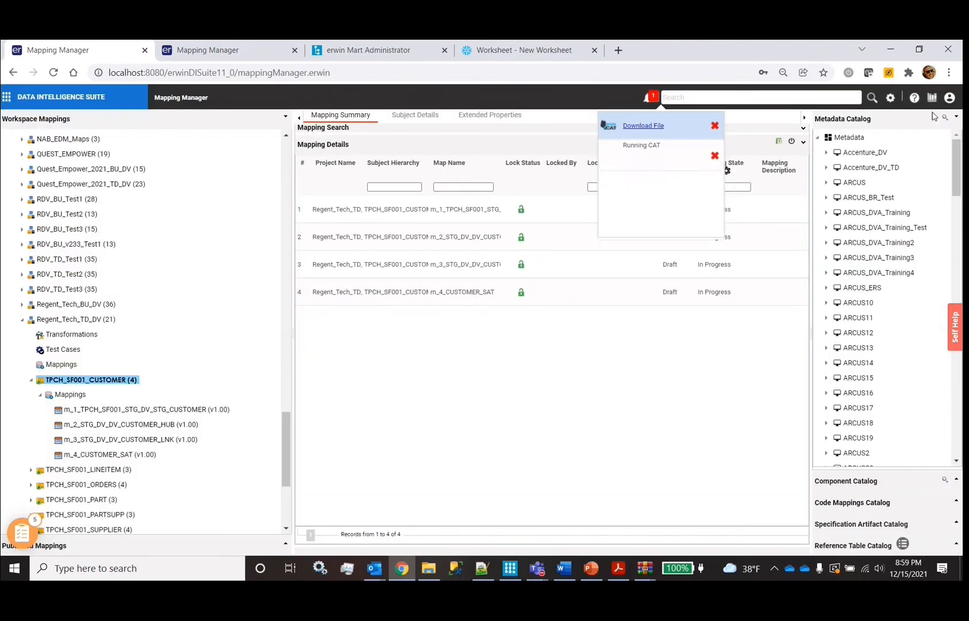
{"action": "left_click", "coordinate": [624, 158]}
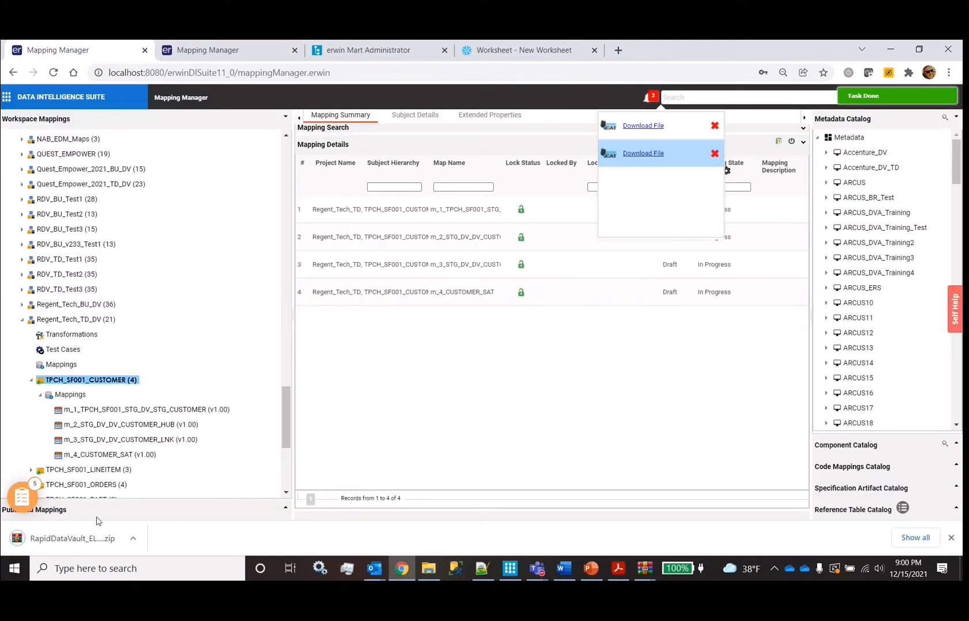
{"action": "left_click", "coordinate": [90, 544]}
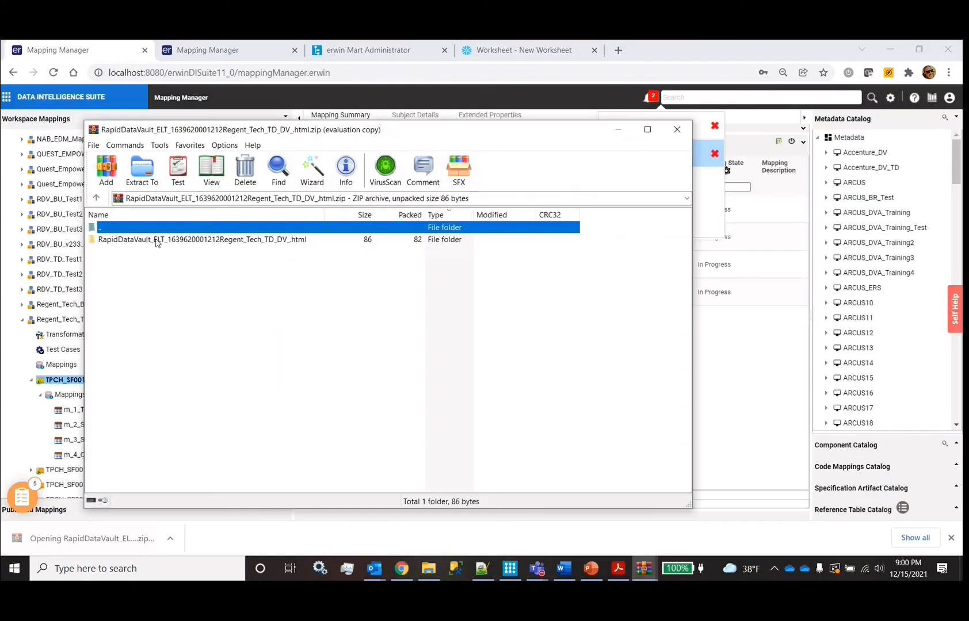
Open the html page, download the ETL_Output zip and view its TPCH_SF001_CUSTOMER.sql file
{"action": "left_click", "coordinate": [156, 242]}
{"action": "double_click", "coordinate": [156, 242]}
{"action": "double_click", "coordinate": [156, 242]}
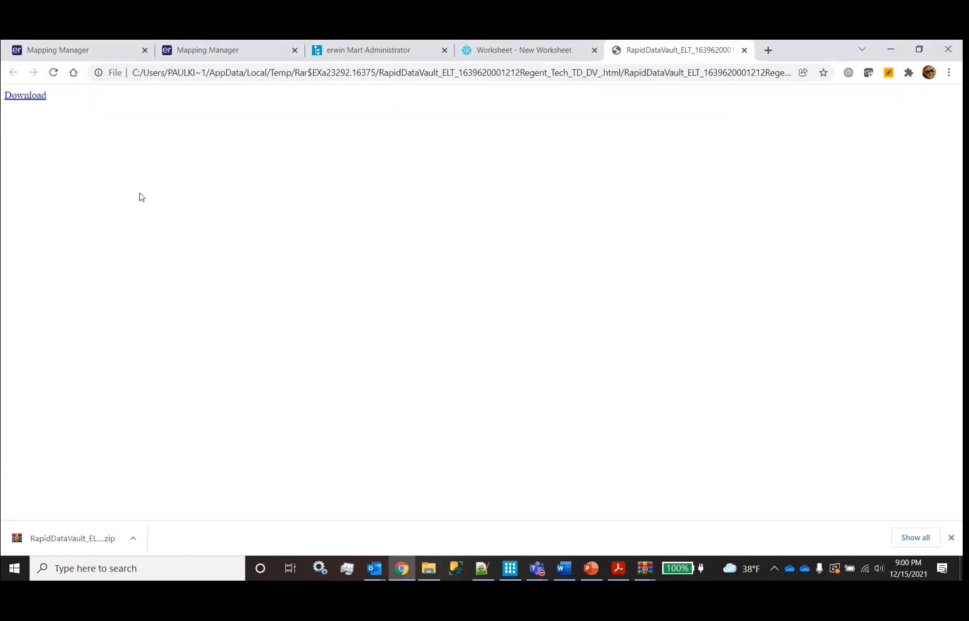
{"action": "left_click", "coordinate": [27, 97]}
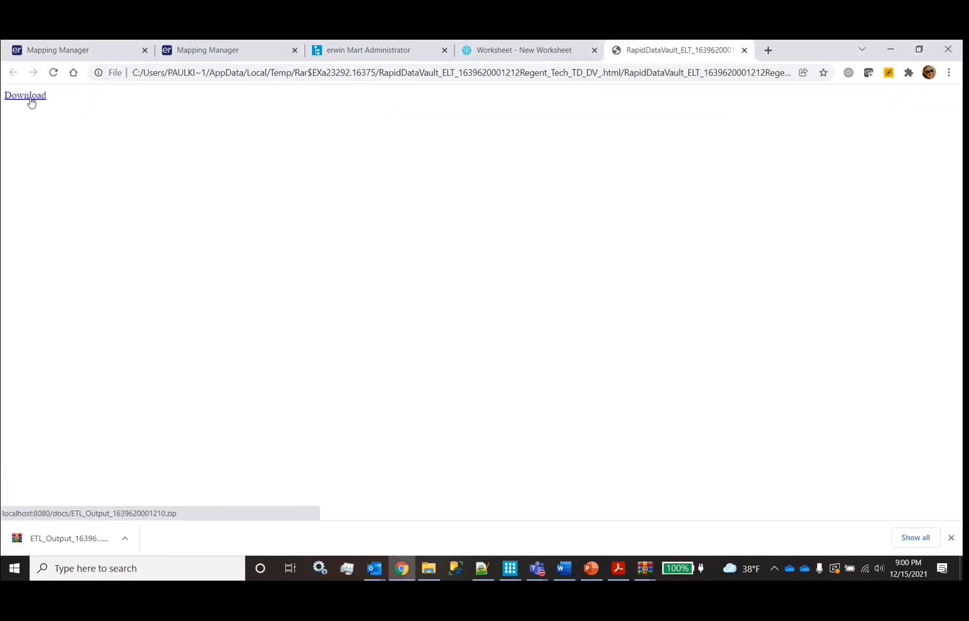
{"action": "left_click", "coordinate": [62, 540]}
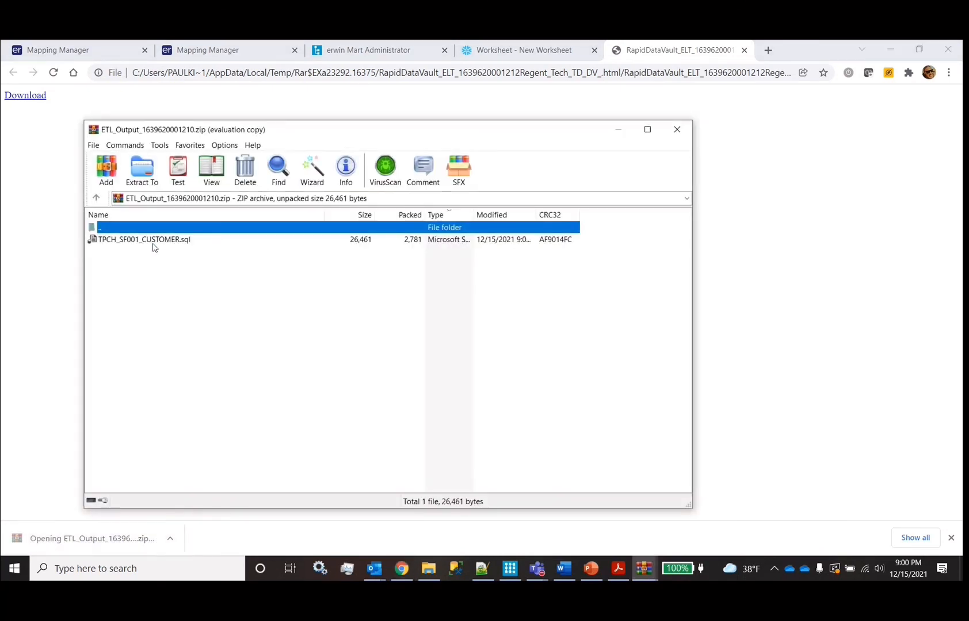
{"action": "left_click", "coordinate": [154, 244]}
{"action": "right_click", "coordinate": [153, 244]}
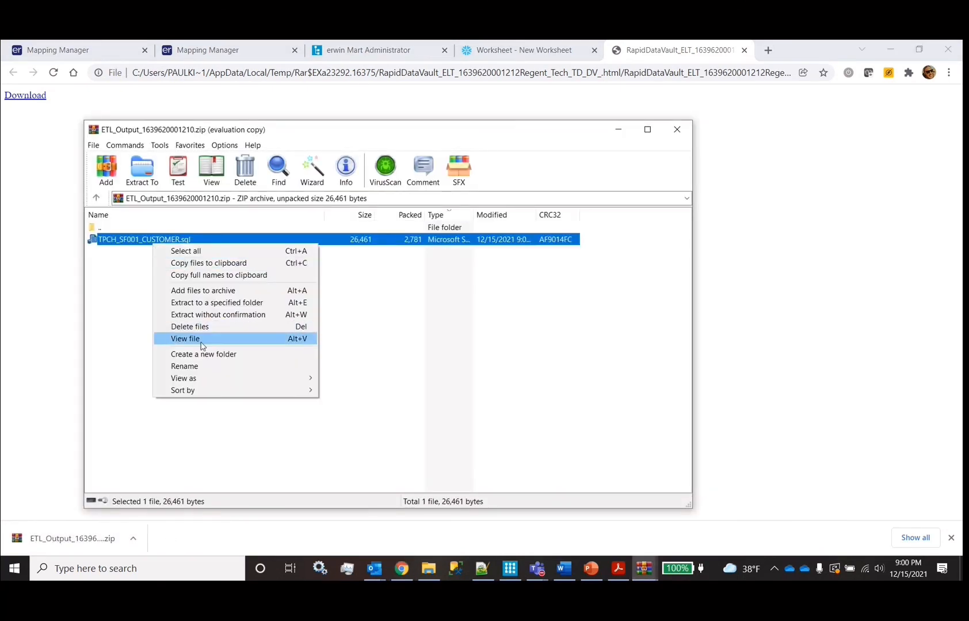
{"action": "left_click", "coordinate": [201, 339]}
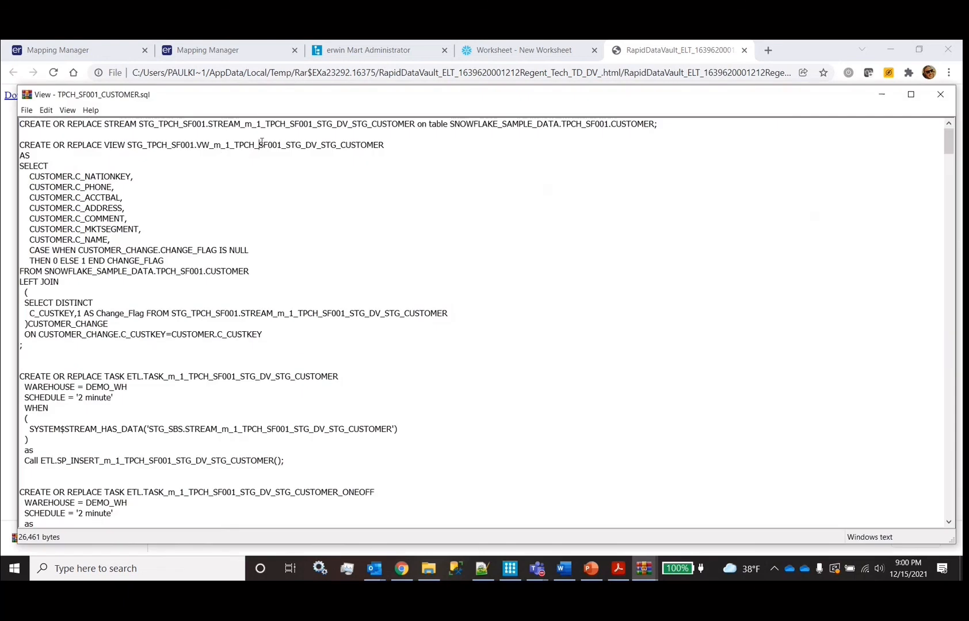
Copy the whole SQL script and paste it over the Snowflake worksheet's contents
{"action": "key", "text": "ctrl+a"}
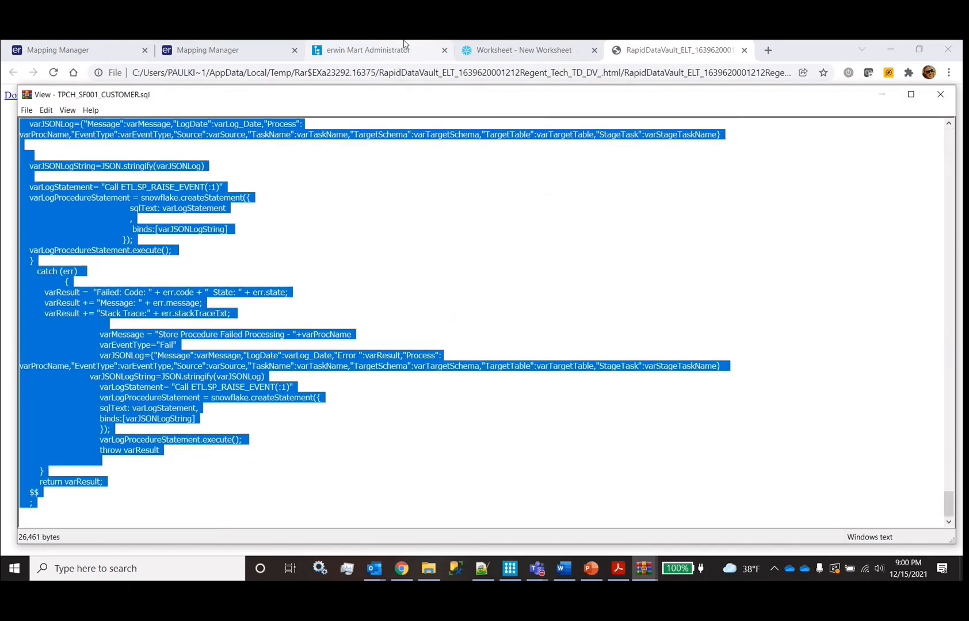
{"action": "left_click", "coordinate": [511, 51]}
{"action": "key", "text": "ctrl+a"}
{"action": "key", "text": "ctrl+v"}
{"action": "scroll", "coordinate": [434, 254], "scroll_direction": "up", "scroll_amount": 20}
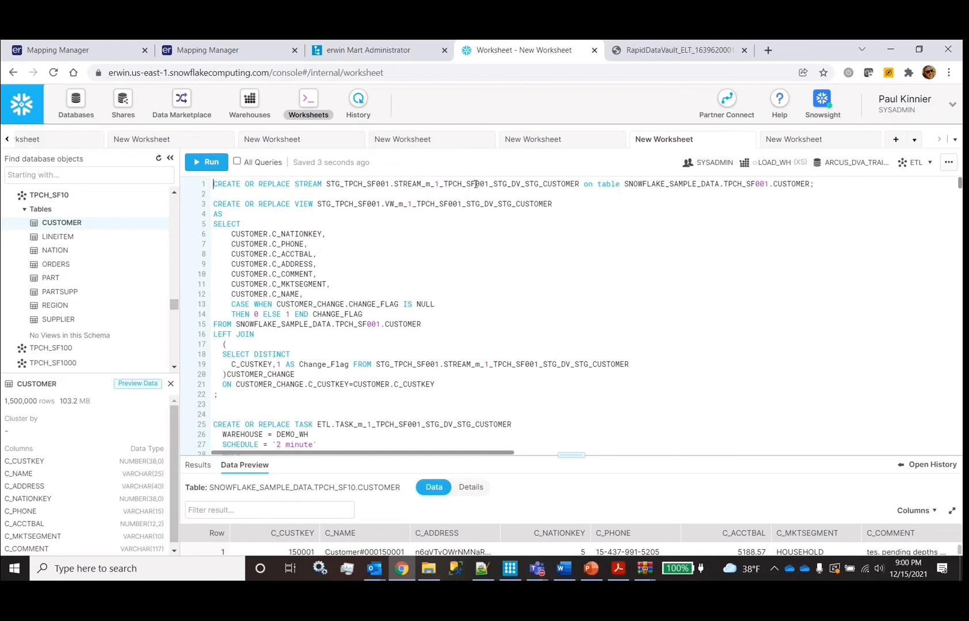
{"action": "left_click_drag", "start_coordinate": [477, 179], "coordinate": [720, 183]}
{"action": "double_click", "coordinate": [796, 183]}
{"action": "left_click_drag", "start_coordinate": [213, 203], "coordinate": [249, 355]}
{"action": "left_click", "coordinate": [232, 295]}
{"action": "left_click_drag", "start_coordinate": [232, 303], "coordinate": [380, 314]}
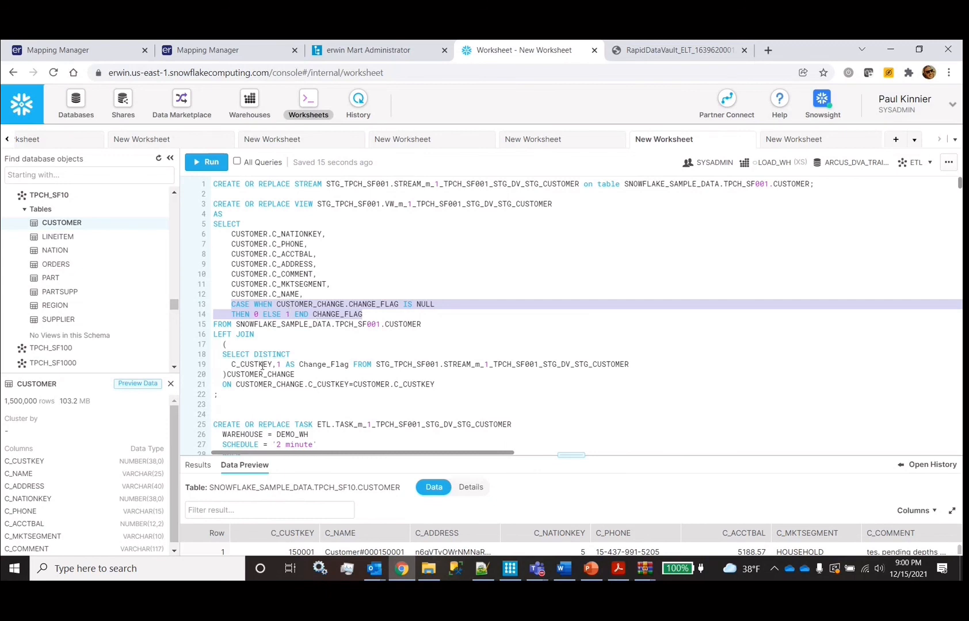
{"action": "left_click_drag", "start_coordinate": [273, 365], "coordinate": [350, 366]}
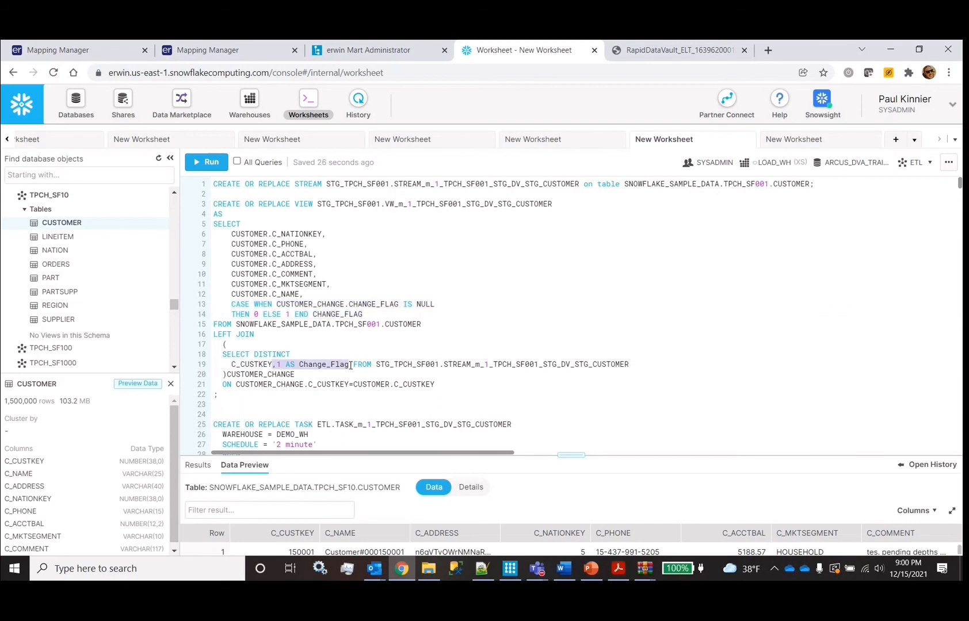
{"action": "scroll", "coordinate": [350, 366], "scroll_direction": "down", "scroll_amount": 3}
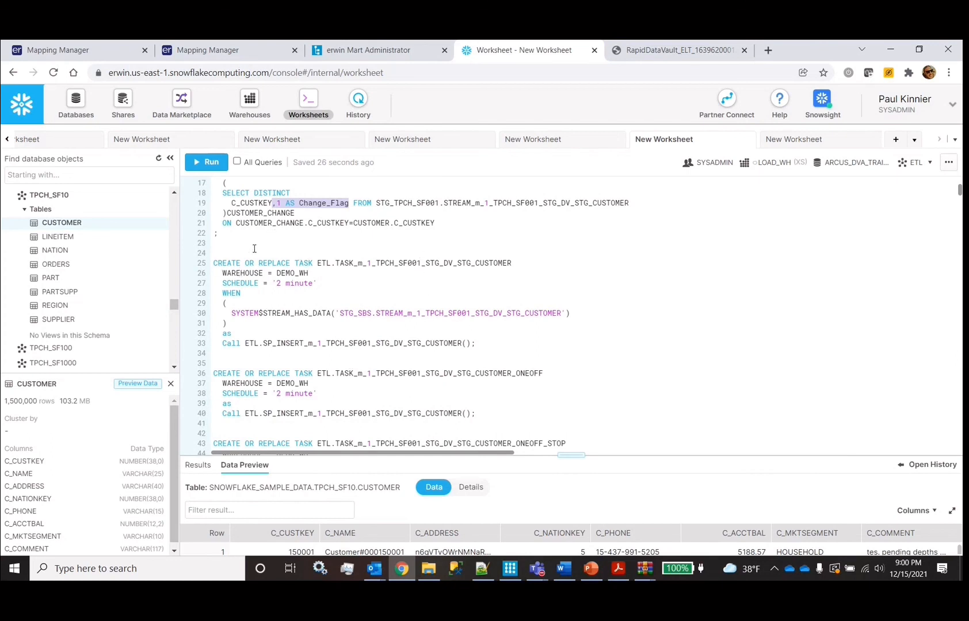
{"action": "left_click_drag", "start_coordinate": [278, 281], "coordinate": [317, 281]}
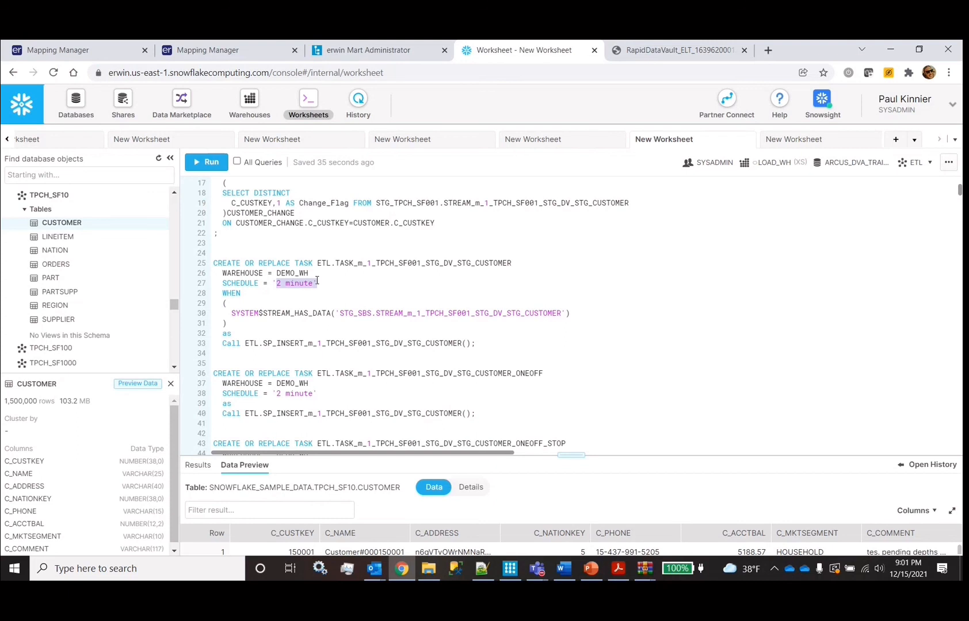
{"action": "double_click", "coordinate": [278, 313]}
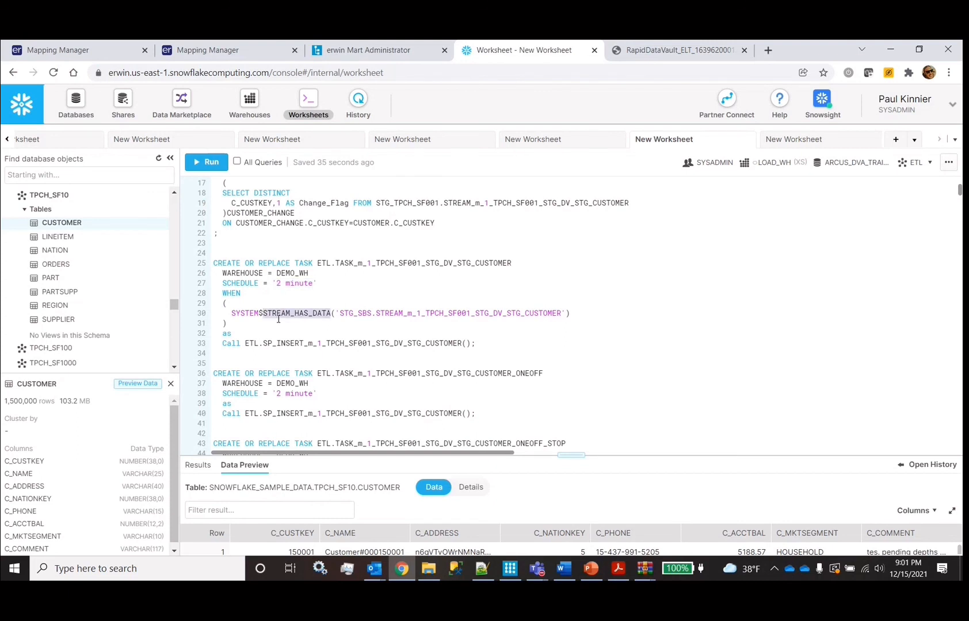
{"action": "left_click", "coordinate": [489, 311]}
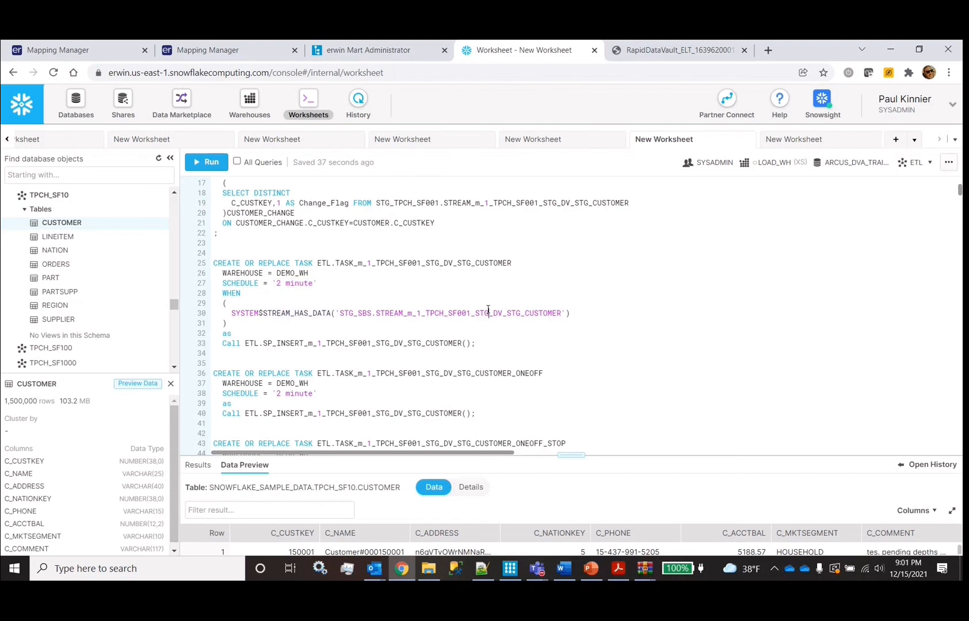
{"action": "double_click", "coordinate": [357, 345]}
{"action": "scroll", "coordinate": [357, 347], "scroll_direction": "down", "scroll_amount": 15}
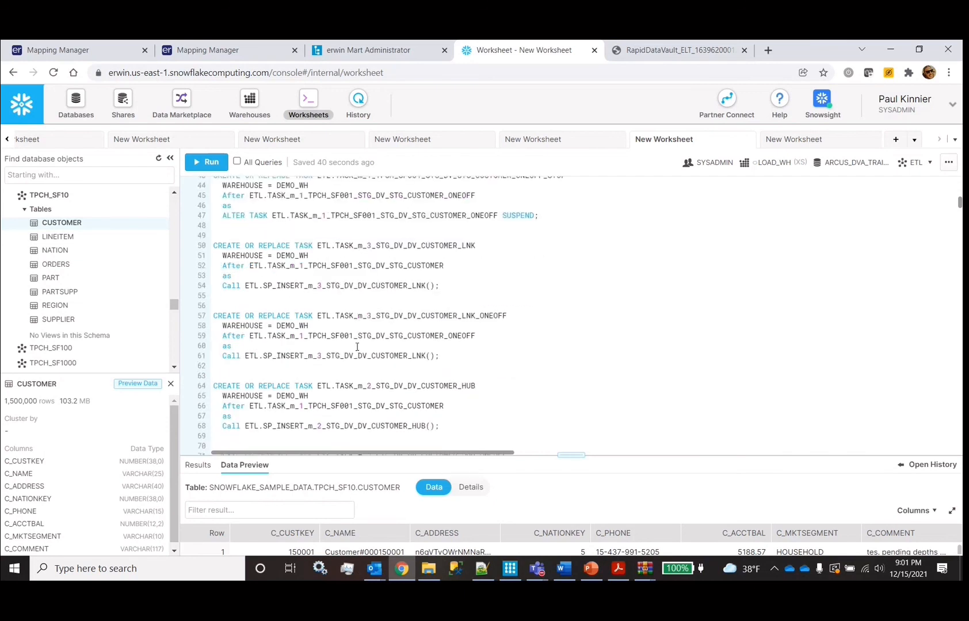
{"action": "scroll", "coordinate": [357, 347], "scroll_direction": "down", "scroll_amount": 1}
{"action": "scroll", "coordinate": [356, 347], "scroll_direction": "up", "scroll_amount": 2}
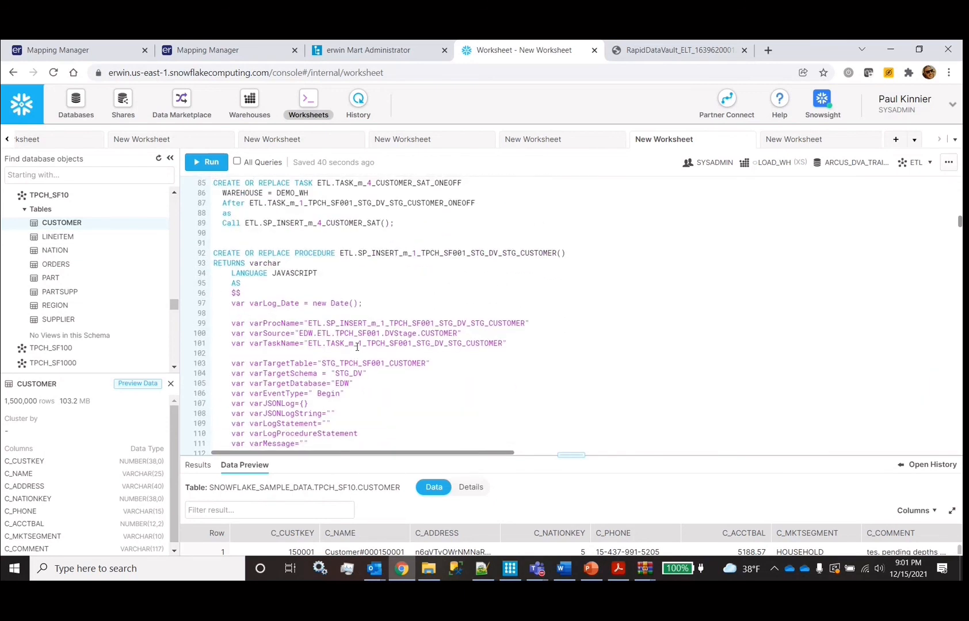
{"action": "double_click", "coordinate": [471, 254]}
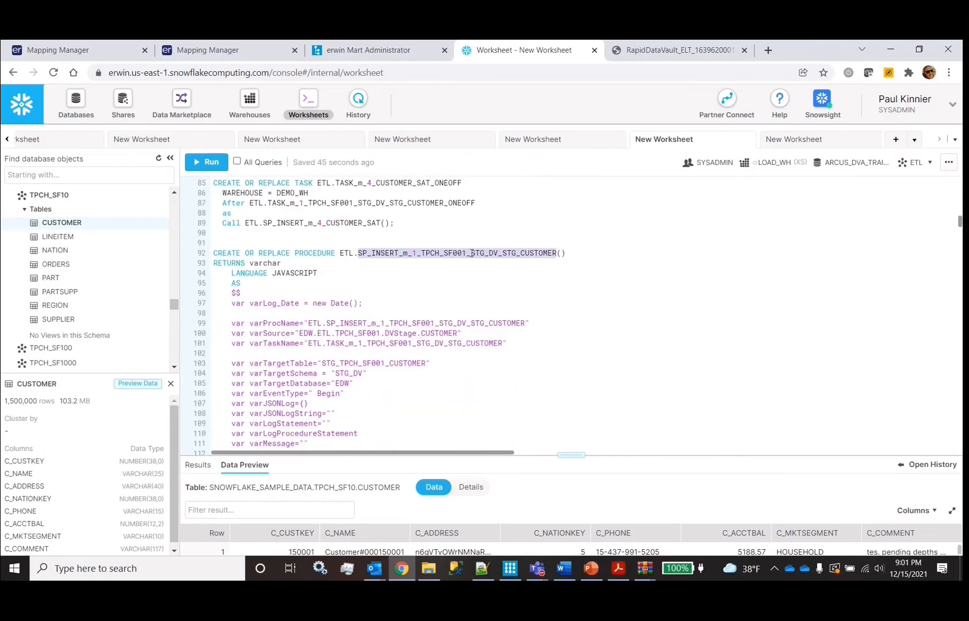
{"action": "scroll", "coordinate": [471, 253], "scroll_direction": "down", "scroll_amount": 1}
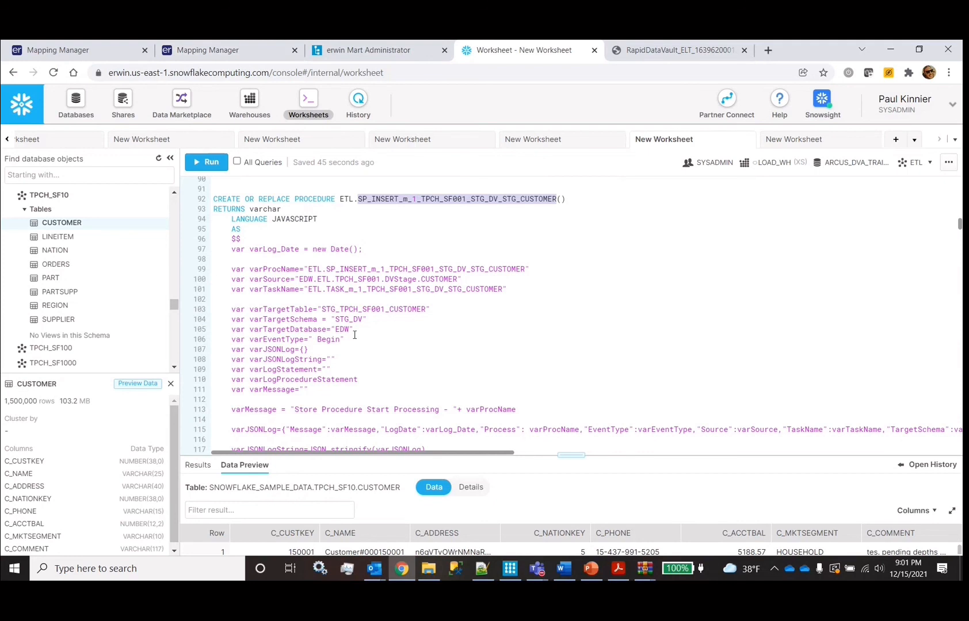
{"action": "double_click", "coordinate": [295, 200]}
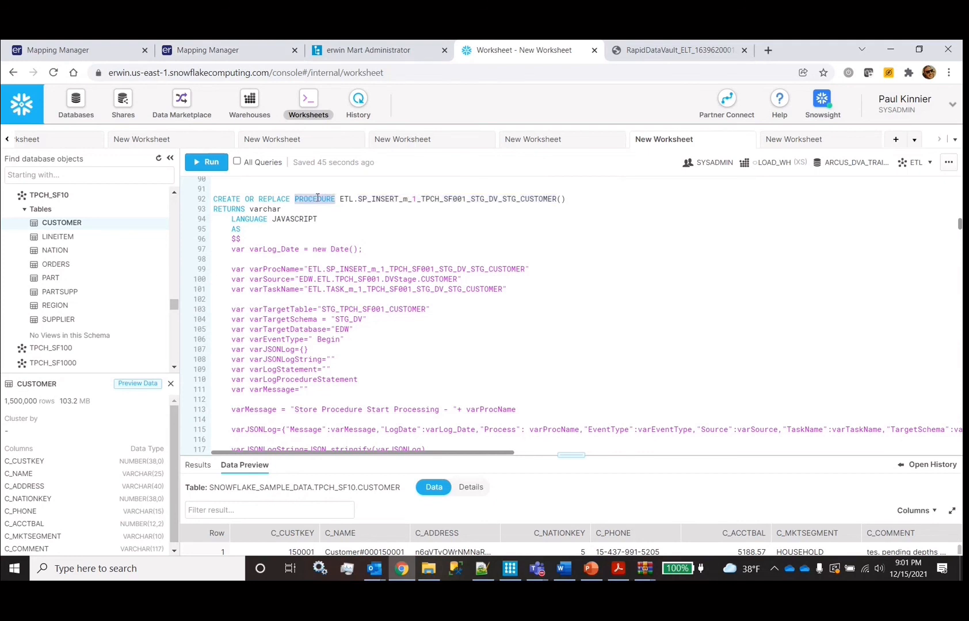
{"action": "left_click", "coordinate": [215, 200], "text": "shift"}
{"action": "scroll", "coordinate": [338, 227], "scroll_direction": "down", "scroll_amount": 3}
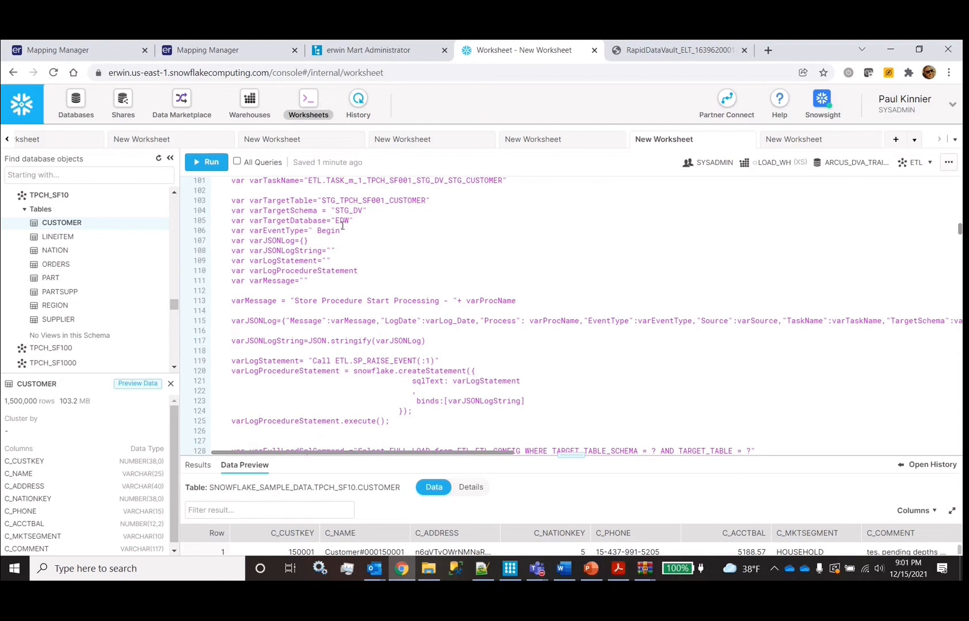
{"action": "double_click", "coordinate": [342, 202]}
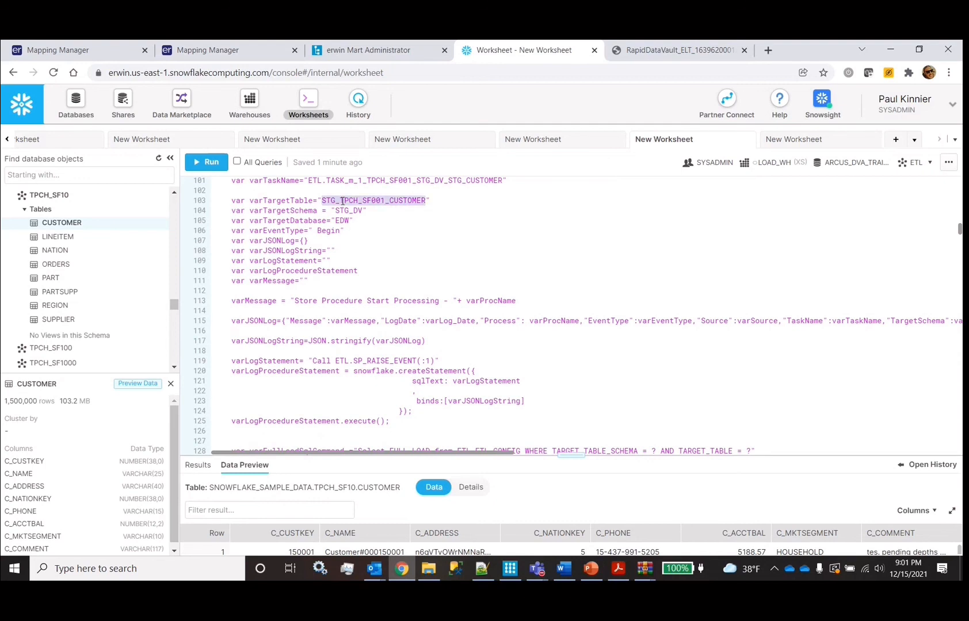
{"action": "double_click", "coordinate": [353, 211]}
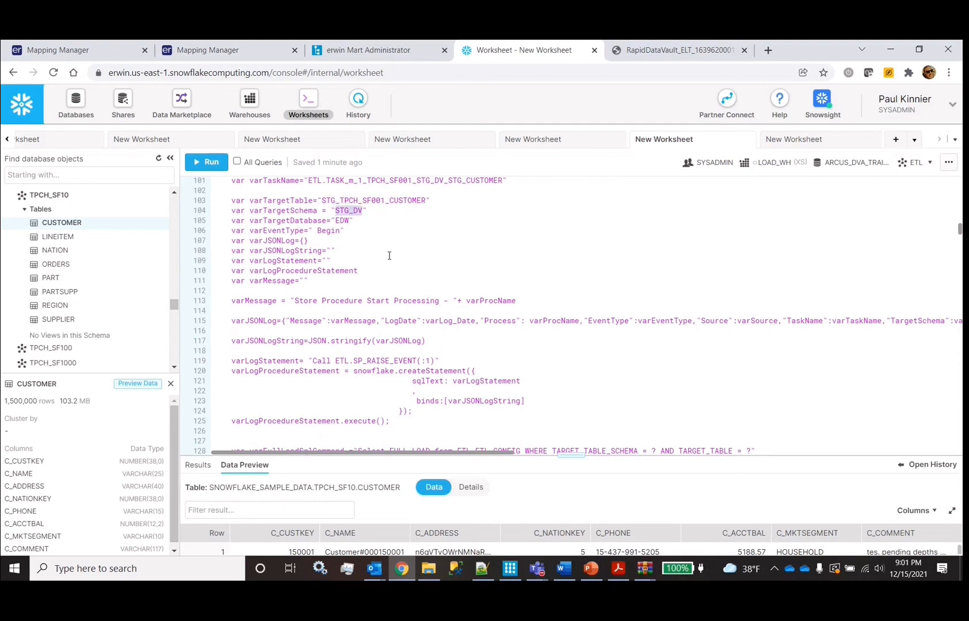
{"action": "scroll", "coordinate": [389, 256], "scroll_direction": "down", "scroll_amount": 1}
{"action": "scroll", "coordinate": [389, 256], "scroll_direction": "down", "scroll_amount": 1}
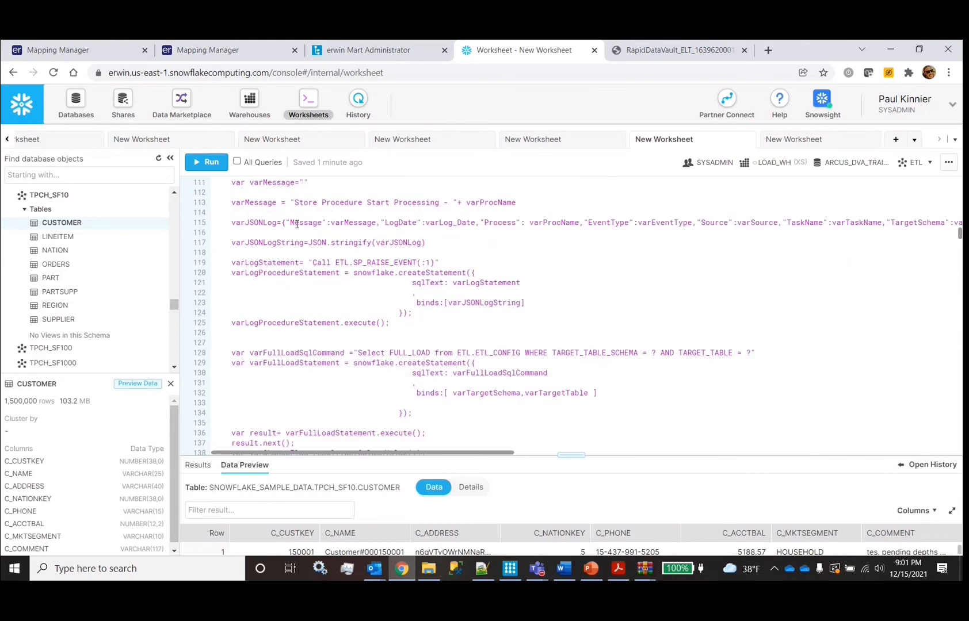
{"action": "scroll", "coordinate": [296, 225], "scroll_direction": "down", "scroll_amount": 7}
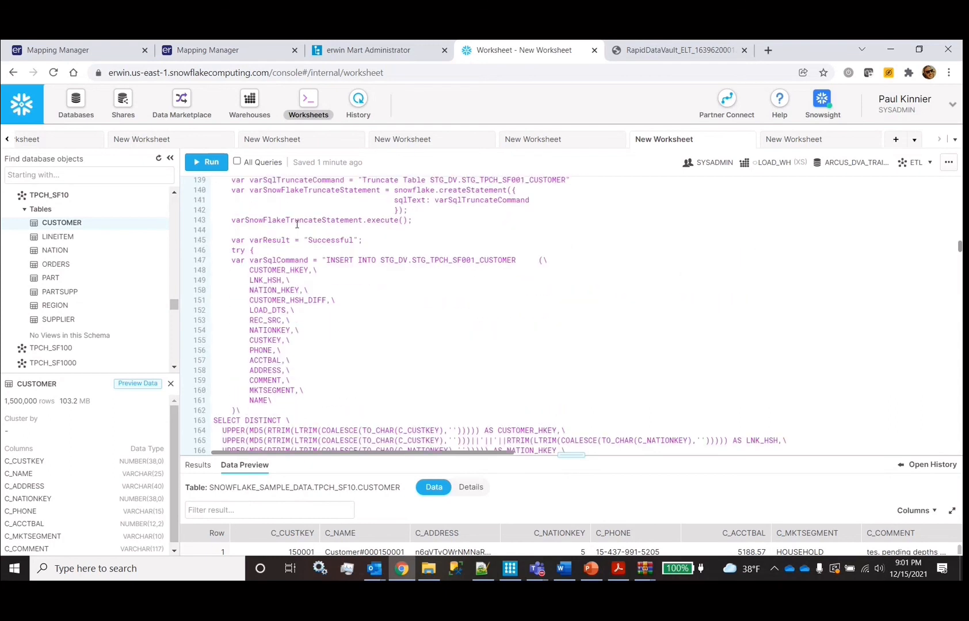
{"action": "scroll", "coordinate": [297, 225], "scroll_direction": "down", "scroll_amount": 2}
{"action": "left_click_drag", "start_coordinate": [327, 190], "coordinate": [474, 201]}
{"action": "scroll", "coordinate": [474, 200], "scroll_direction": "up", "scroll_amount": 8}
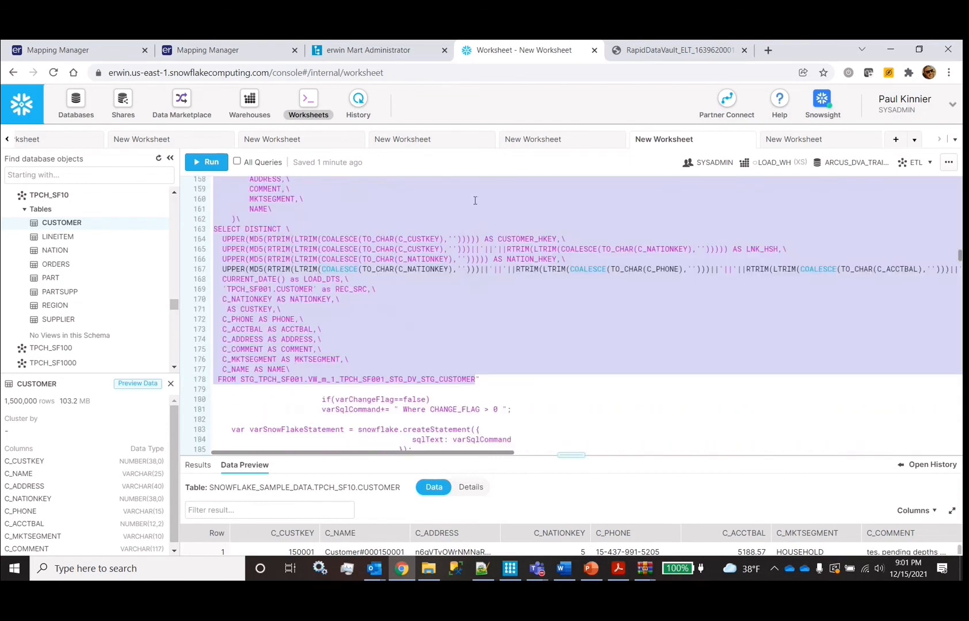
{"action": "left_click", "coordinate": [532, 336]}
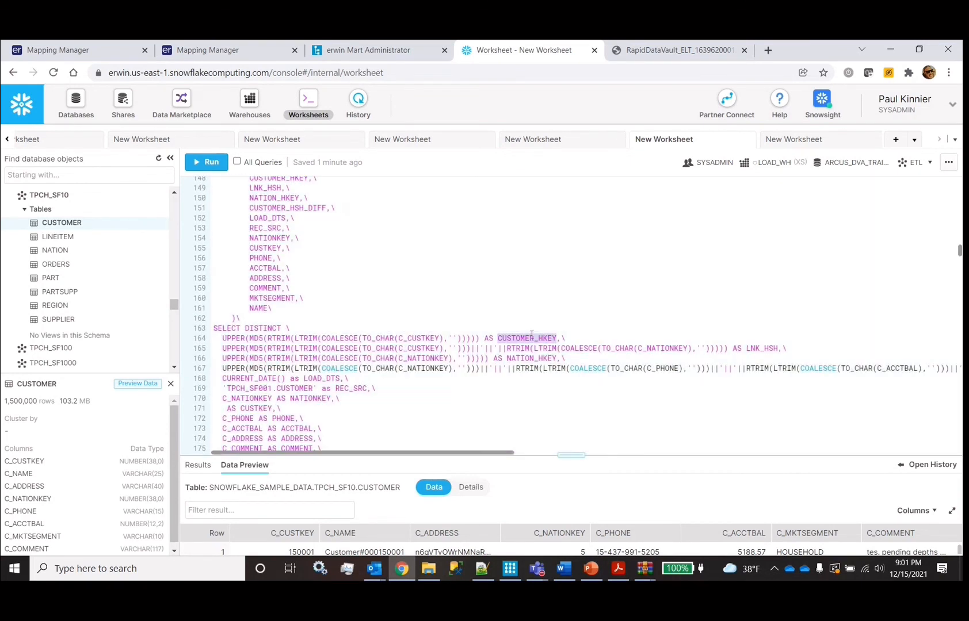
{"action": "double_click", "coordinate": [770, 348]}
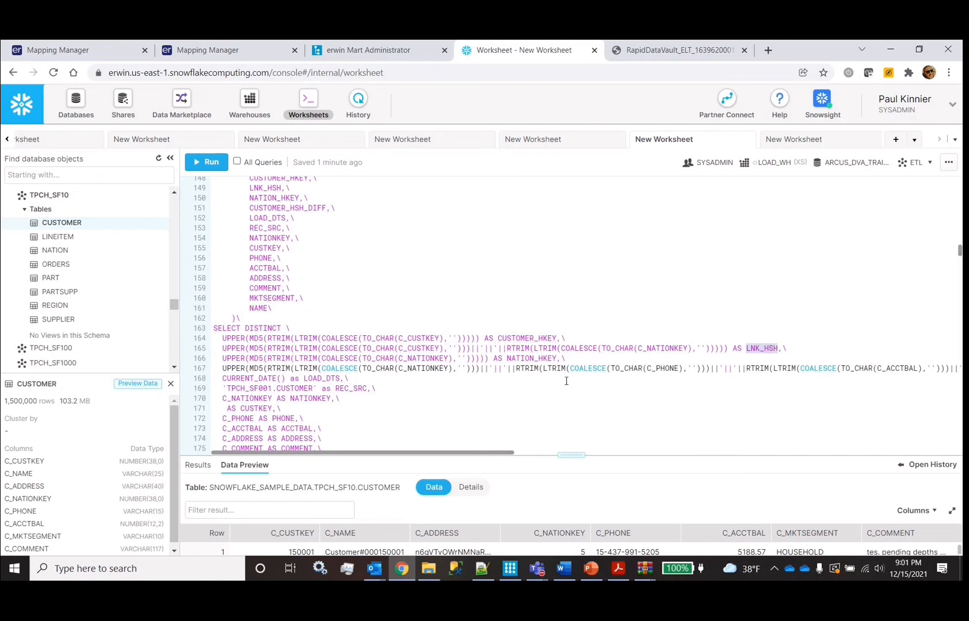
{"action": "left_click", "coordinate": [522, 359]}
{"action": "scroll", "coordinate": [522, 359], "scroll_direction": "right", "scroll_amount": 10}
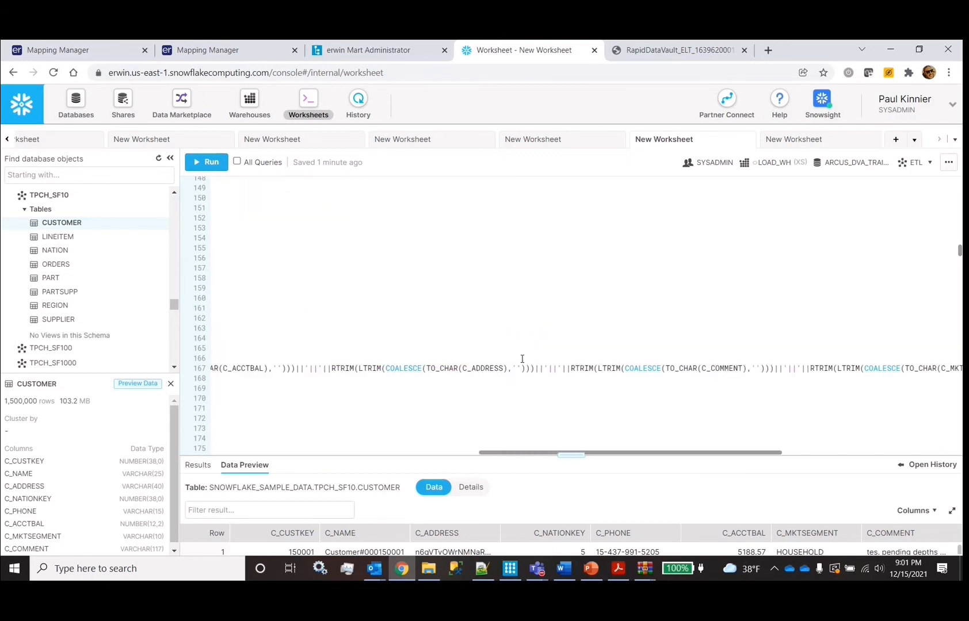
{"action": "double_click", "coordinate": [908, 369]}
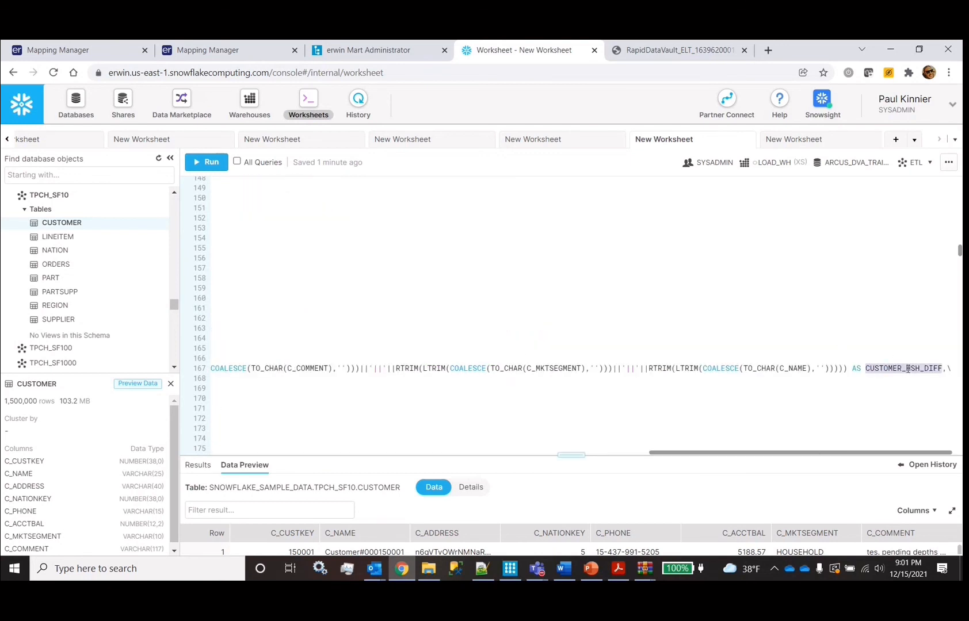
{"action": "scroll", "coordinate": [373, 342], "scroll_direction": "left", "scroll_amount": 10}
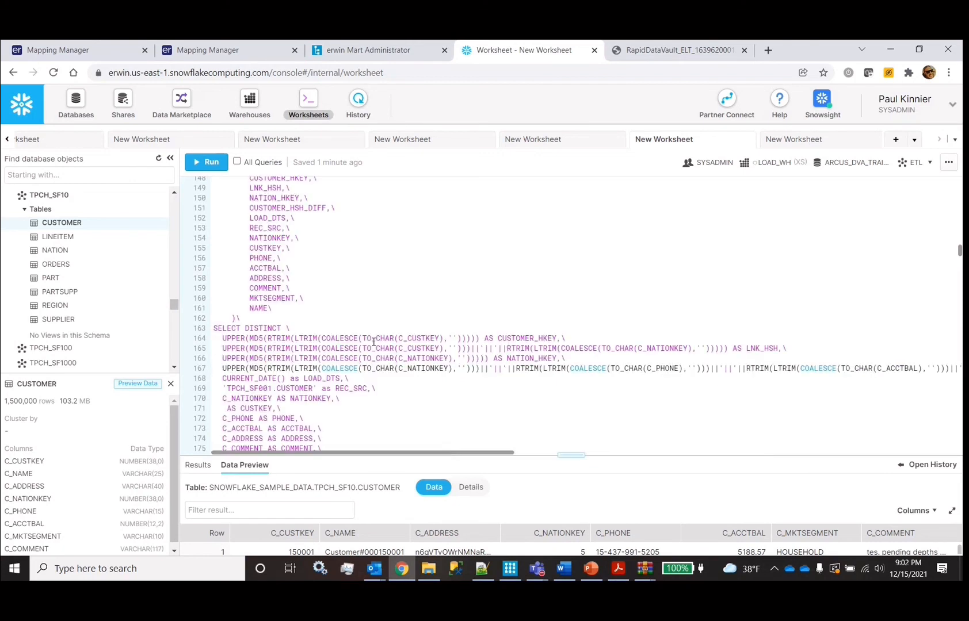
{"action": "scroll", "coordinate": [373, 341], "scroll_direction": "up", "scroll_amount": 15}
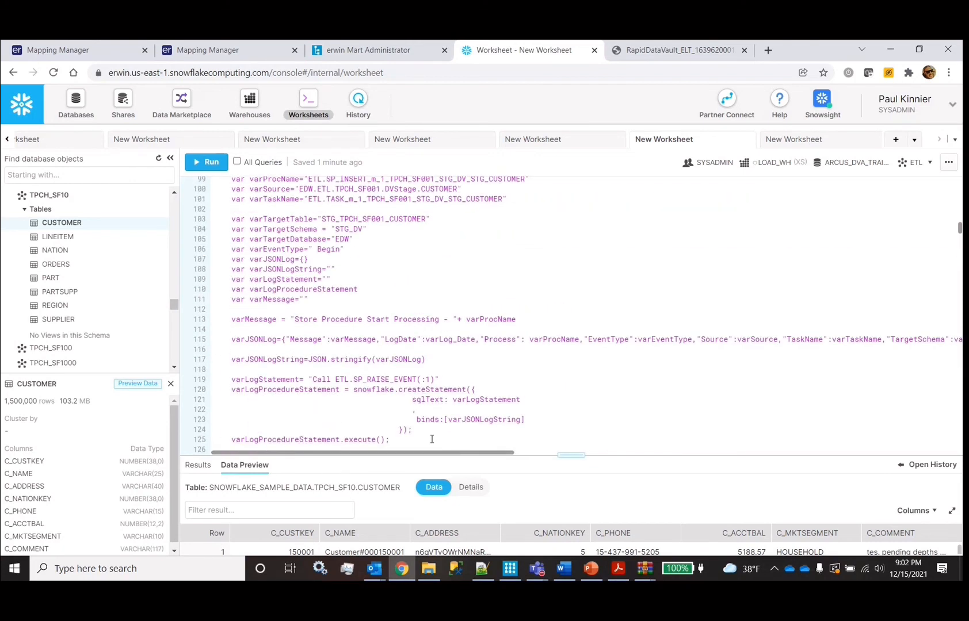
{"action": "scroll", "coordinate": [403, 241], "scroll_direction": "up", "scroll_amount": 10}
{"action": "scroll", "coordinate": [397, 207], "scroll_direction": "down", "scroll_amount": 4}
{"action": "scroll", "coordinate": [403, 207], "scroll_direction": "up", "scroll_amount": 2}
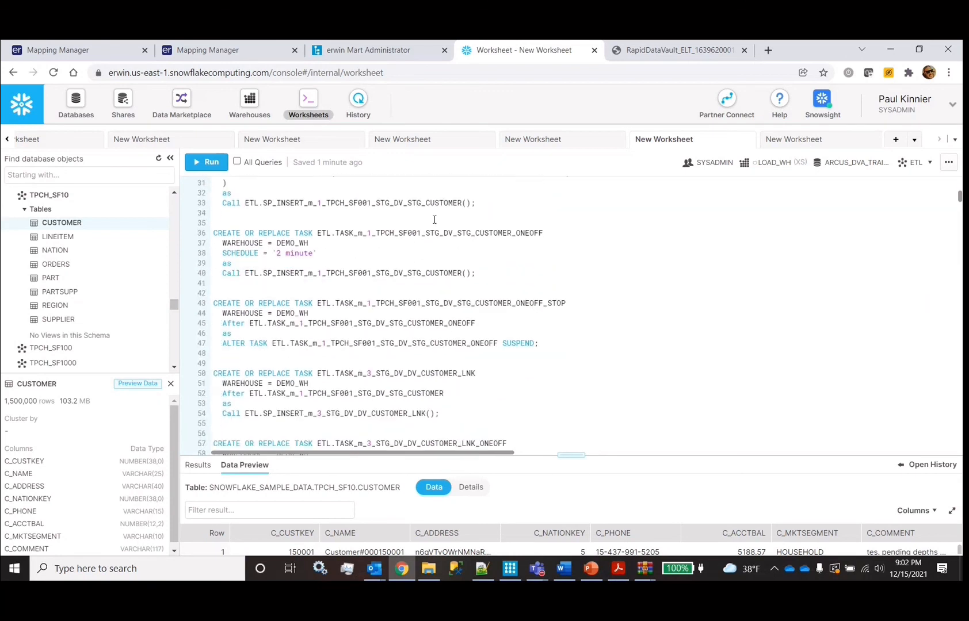
{"action": "double_click", "coordinate": [301, 233]}
{"action": "double_click", "coordinate": [288, 274]}
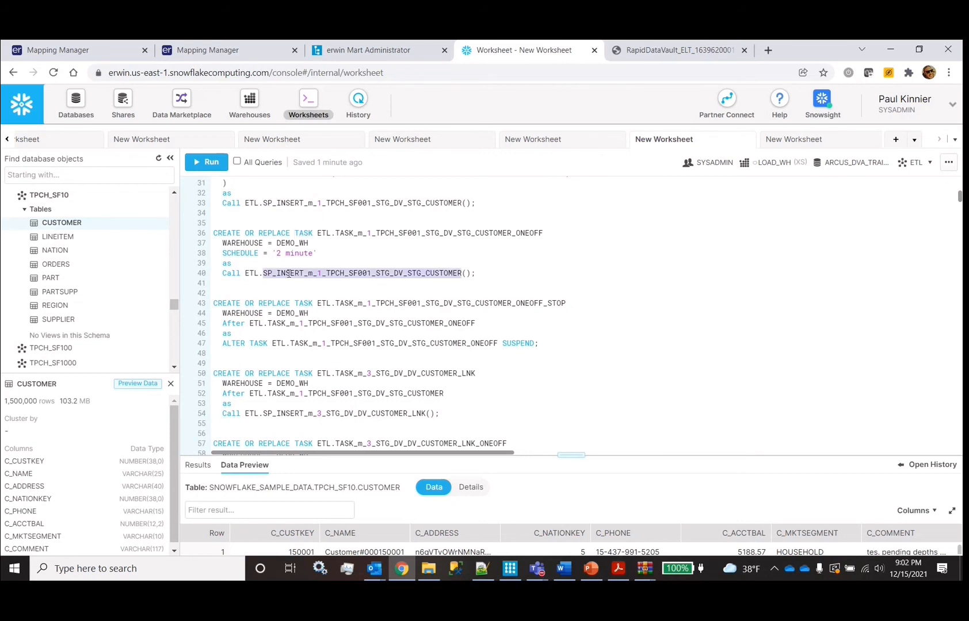
{"action": "scroll", "coordinate": [289, 273], "scroll_direction": "down", "scroll_amount": 3}
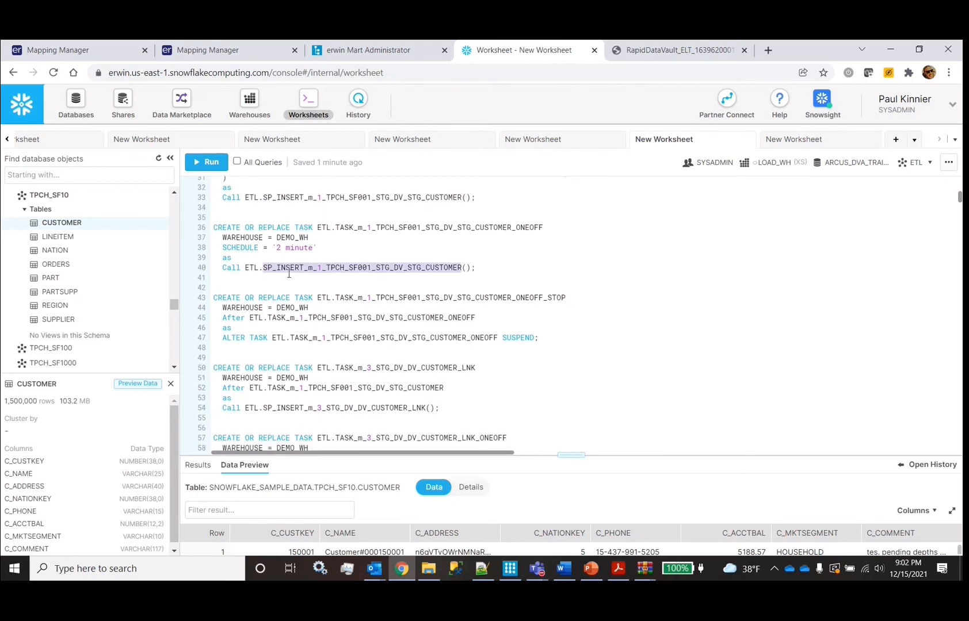
{"action": "key", "text": "ctrl+Return"}
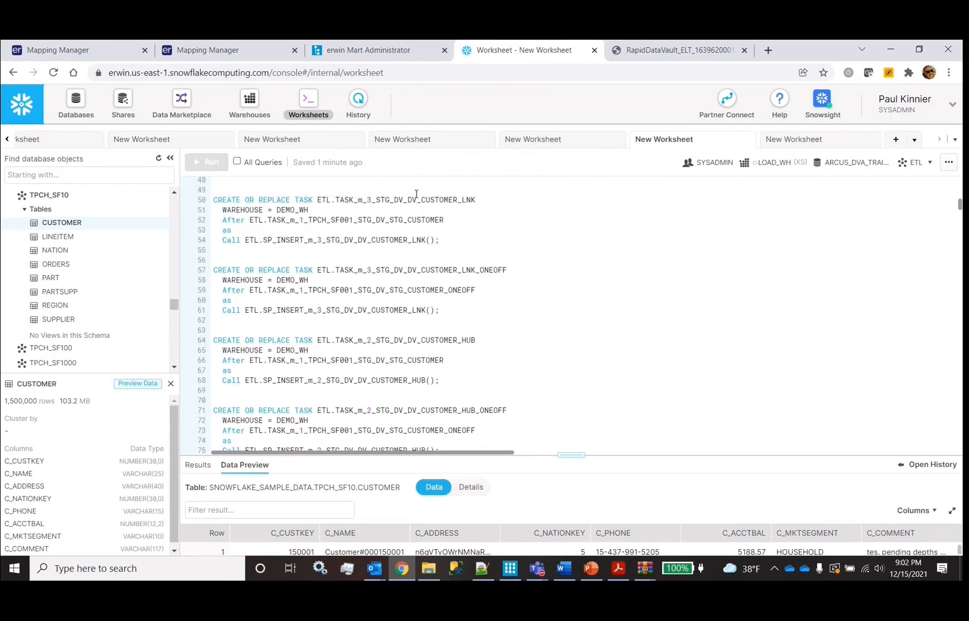
{"action": "scroll", "coordinate": [422, 345], "scroll_direction": "down", "scroll_amount": 3}
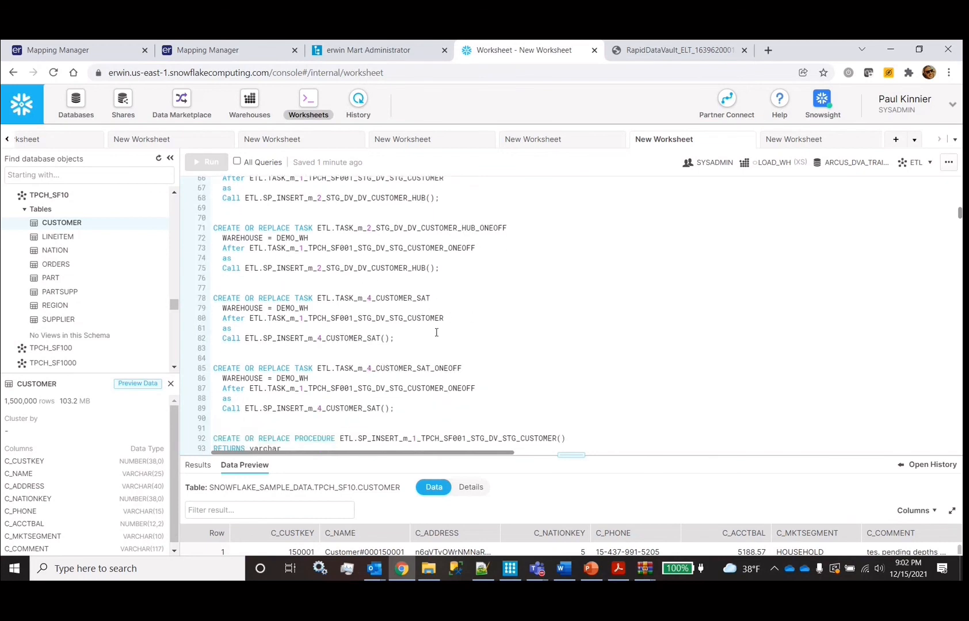
{"action": "double_click", "coordinate": [234, 320]}
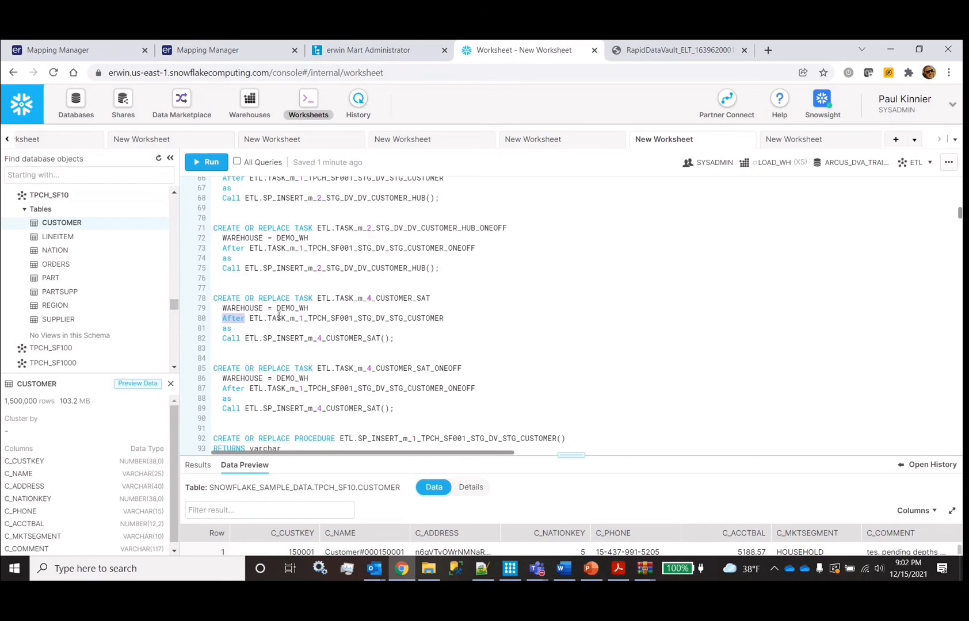
{"action": "double_click", "coordinate": [330, 318]}
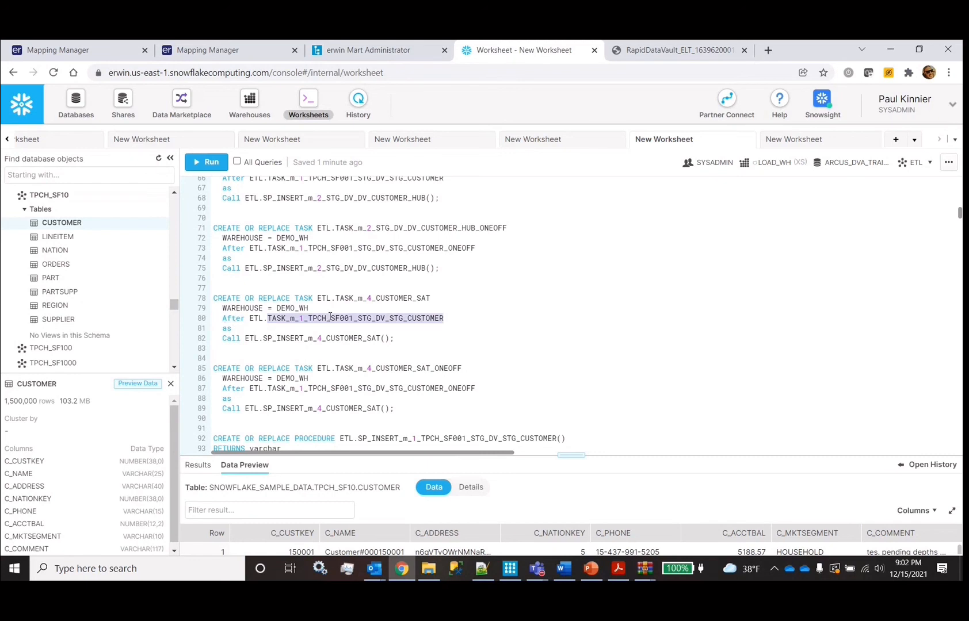
{"action": "scroll", "coordinate": [330, 318], "scroll_direction": "down", "scroll_amount": 20}
{"action": "scroll", "coordinate": [331, 316], "scroll_direction": "down", "scroll_amount": 10}
{"action": "scroll", "coordinate": [331, 316], "scroll_direction": "up", "scroll_amount": 3}
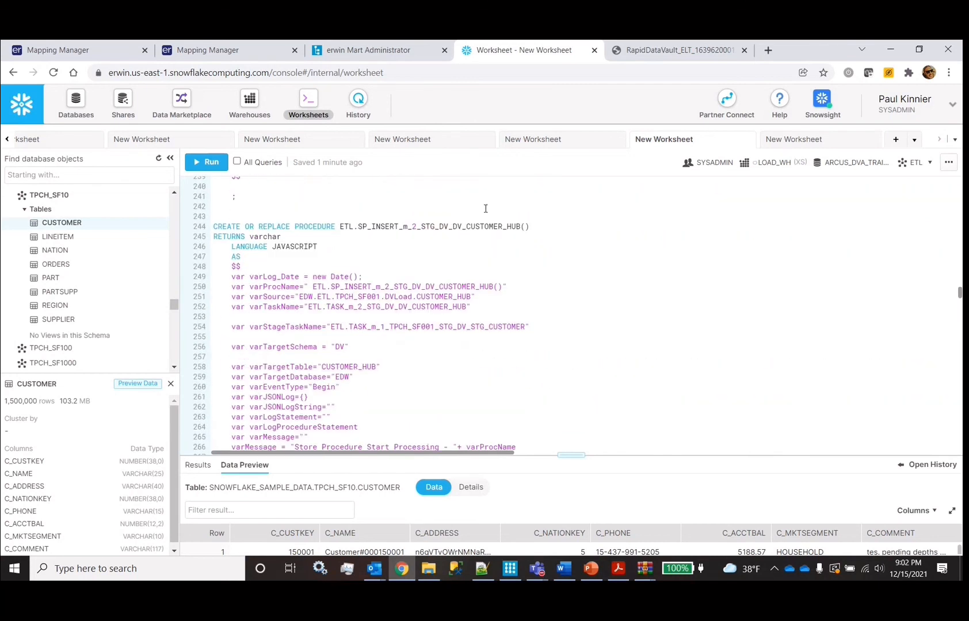
{"action": "double_click", "coordinate": [485, 227]}
{"action": "scroll", "coordinate": [486, 229], "scroll_direction": "down", "scroll_amount": 6}
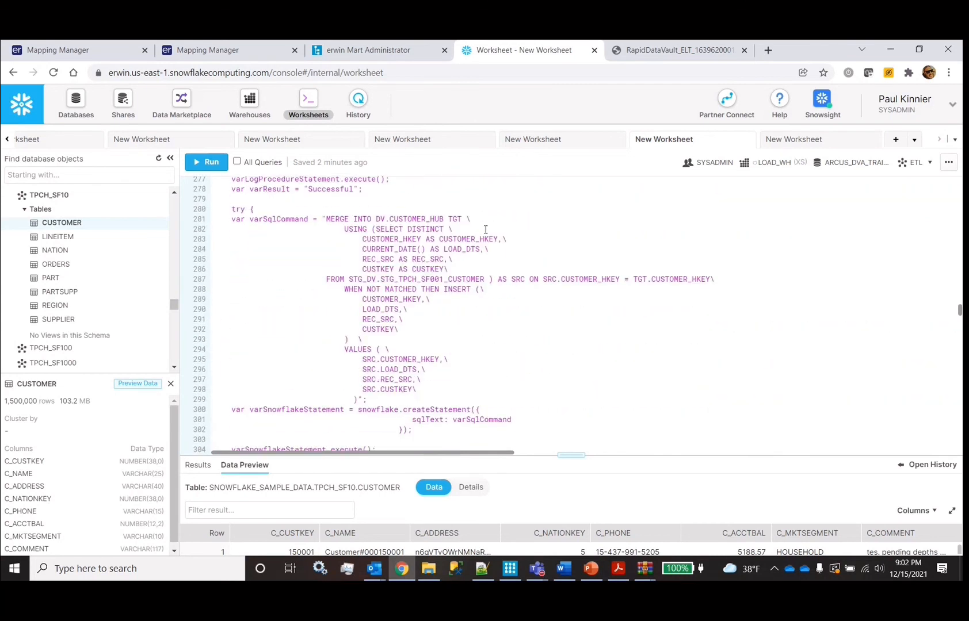
{"action": "left_click_drag", "start_coordinate": [326, 222], "coordinate": [363, 399]}
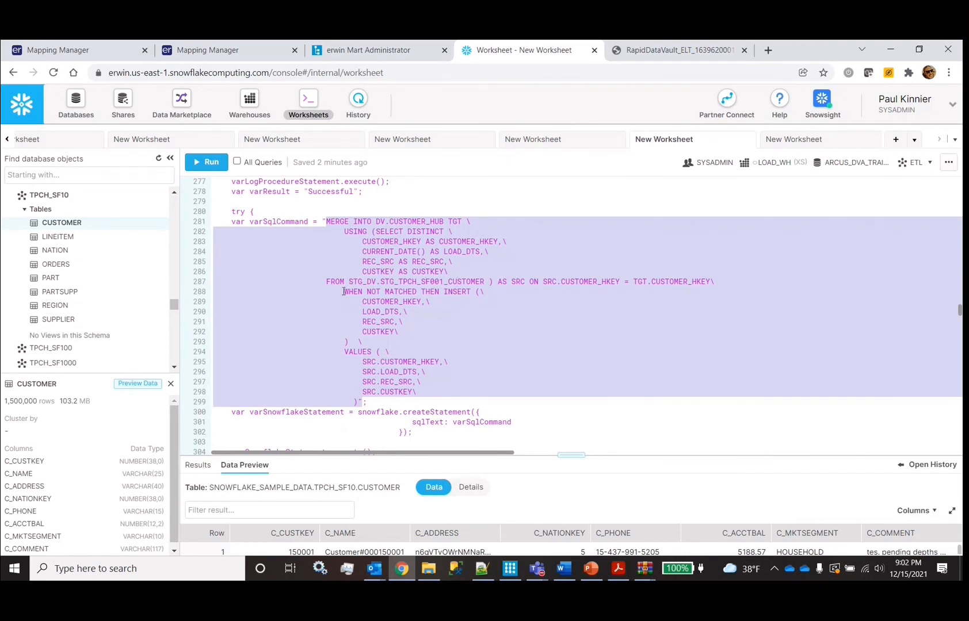
{"action": "double_click", "coordinate": [439, 221]}
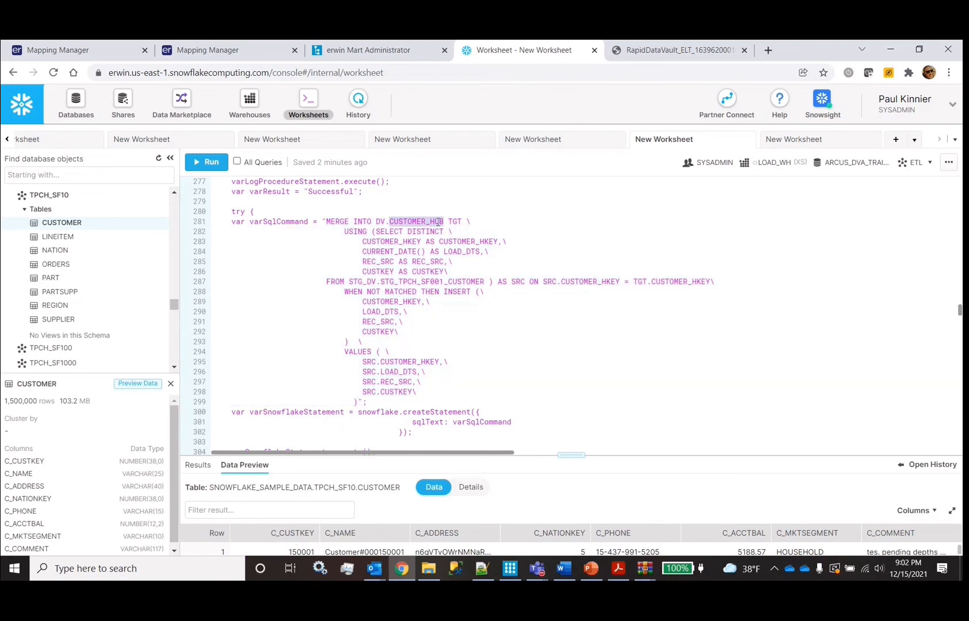
{"action": "scroll", "coordinate": [438, 222], "scroll_direction": "down", "scroll_amount": 5}
{"action": "scroll", "coordinate": [438, 222], "scroll_direction": "down", "scroll_amount": 15}
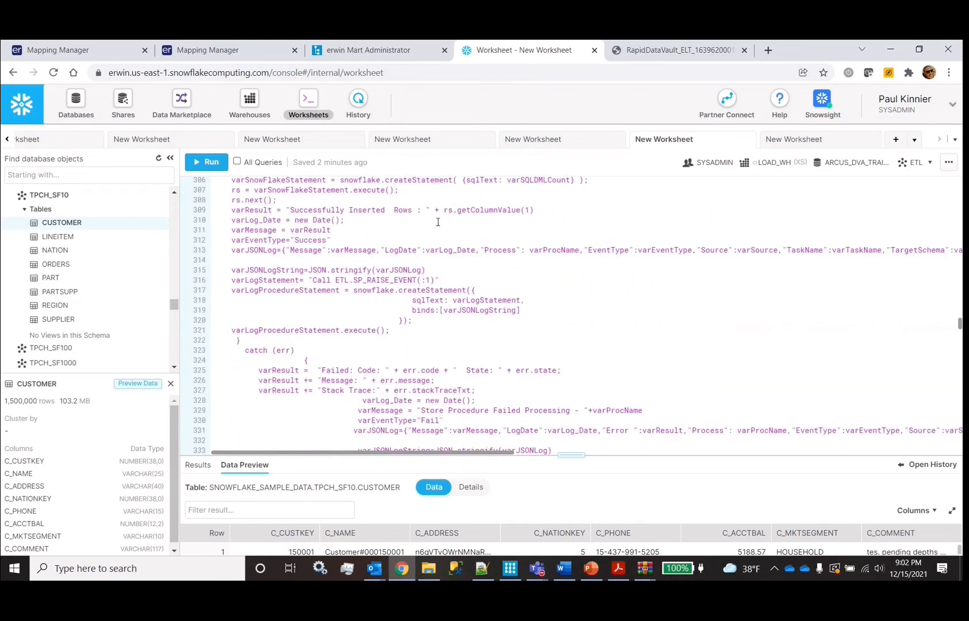
{"action": "scroll", "coordinate": [438, 222], "scroll_direction": "down", "scroll_amount": 2}
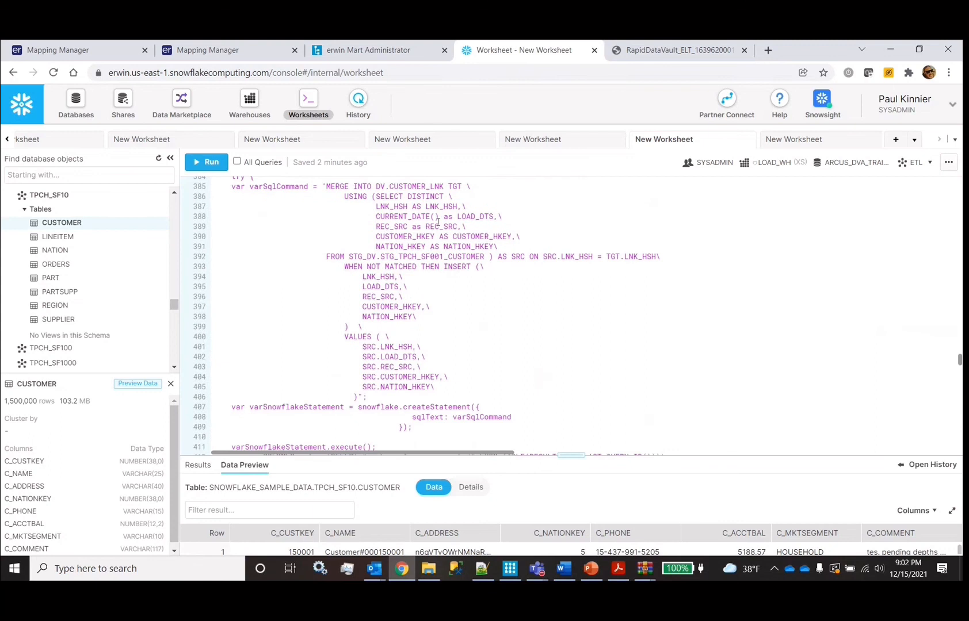
{"action": "scroll", "coordinate": [385, 367], "scroll_direction": "down", "scroll_amount": 10}
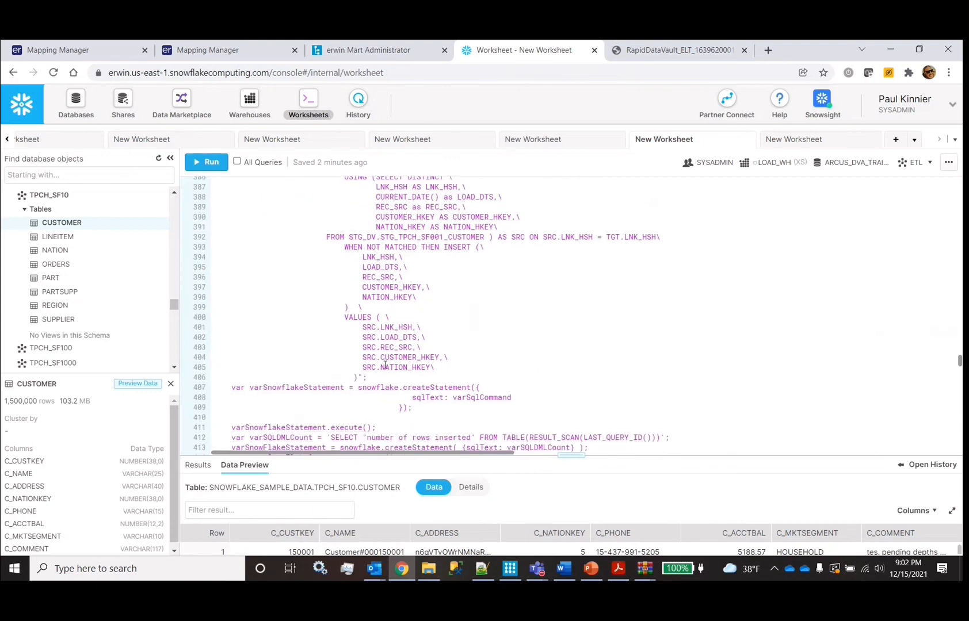
{"action": "scroll", "coordinate": [384, 367], "scroll_direction": "down", "scroll_amount": 11}
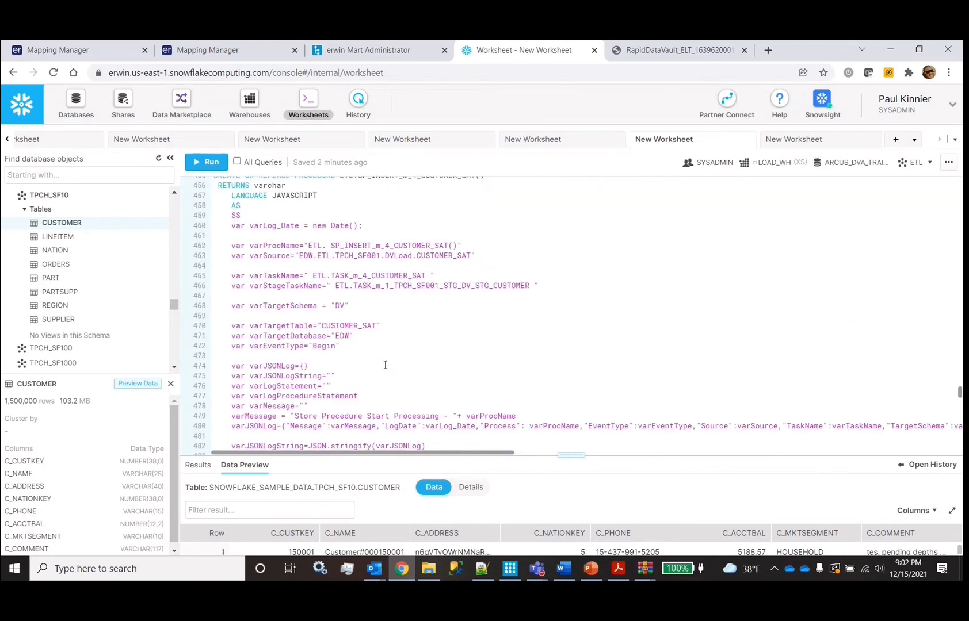
{"action": "scroll", "coordinate": [385, 364], "scroll_direction": "down", "scroll_amount": 2}
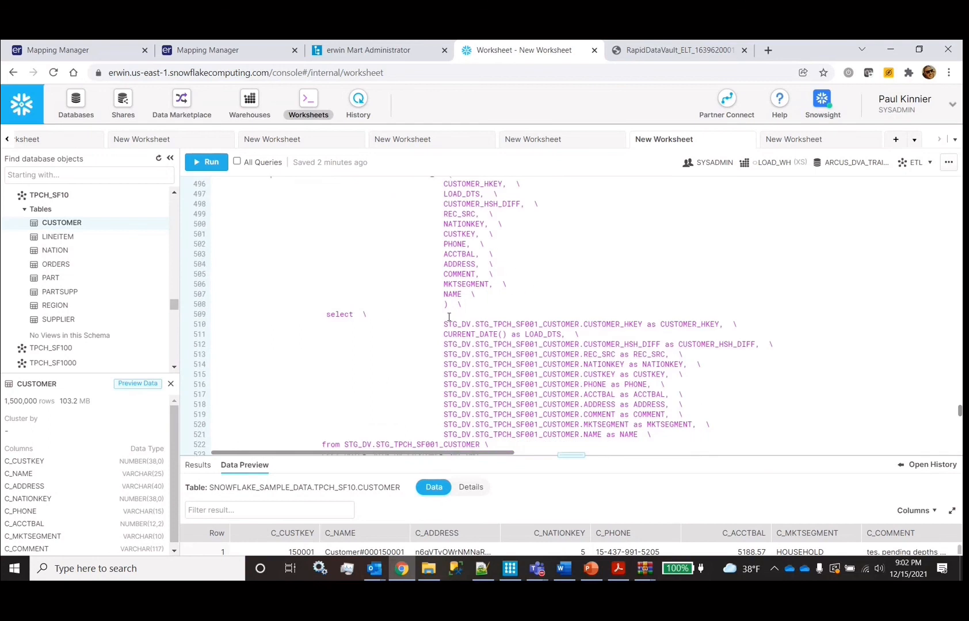
{"action": "scroll", "coordinate": [449, 316], "scroll_direction": "down", "scroll_amount": 3}
{"action": "left_click_drag", "start_coordinate": [321, 314], "coordinate": [501, 321]}
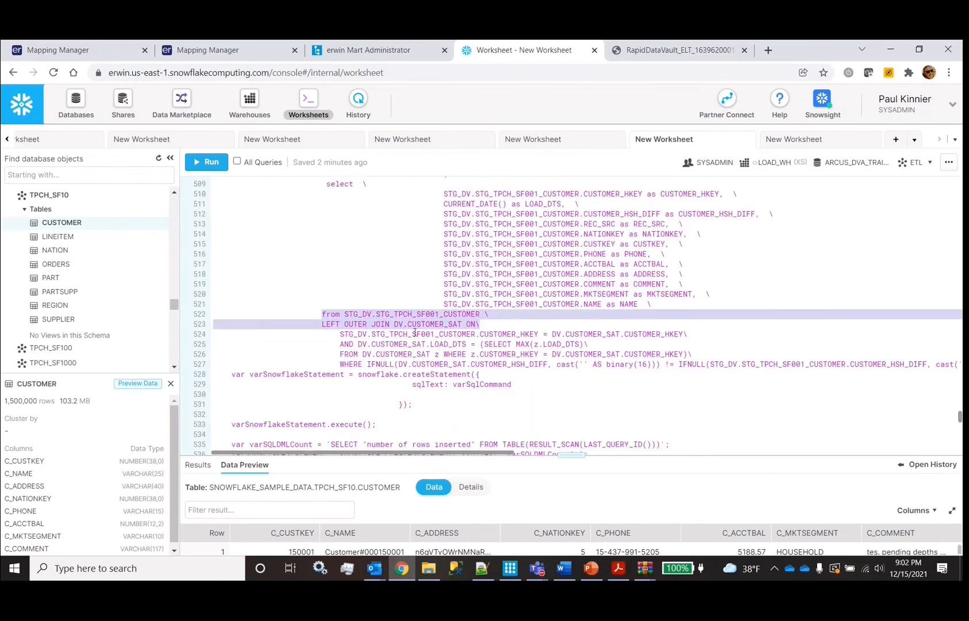
{"action": "double_click", "coordinate": [506, 334]}
{"action": "double_click", "coordinate": [446, 344]}
{"action": "double_click", "coordinate": [512, 365]}
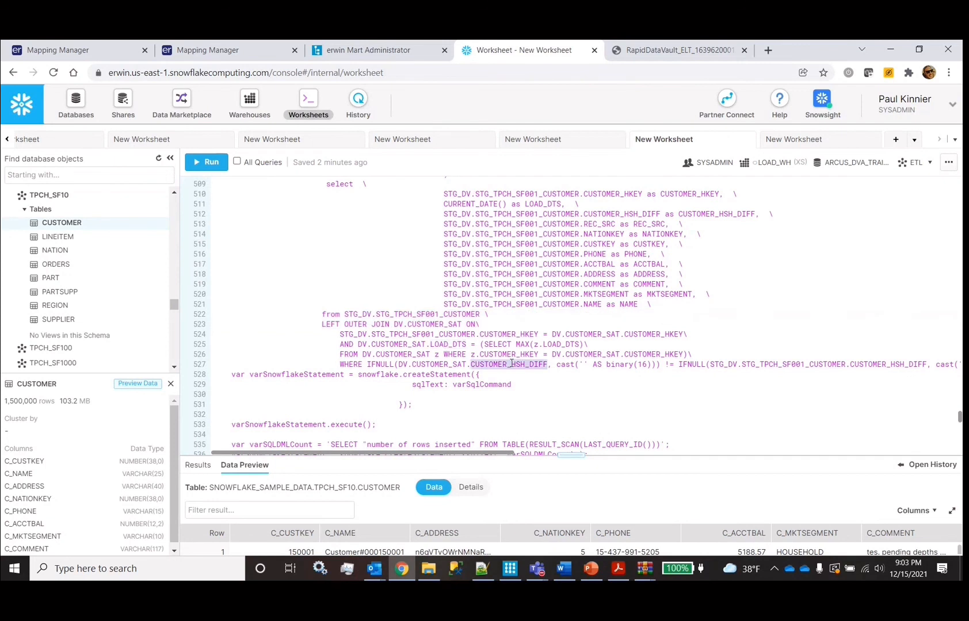
{"action": "scroll", "coordinate": [511, 364], "scroll_direction": "right", "scroll_amount": 10}
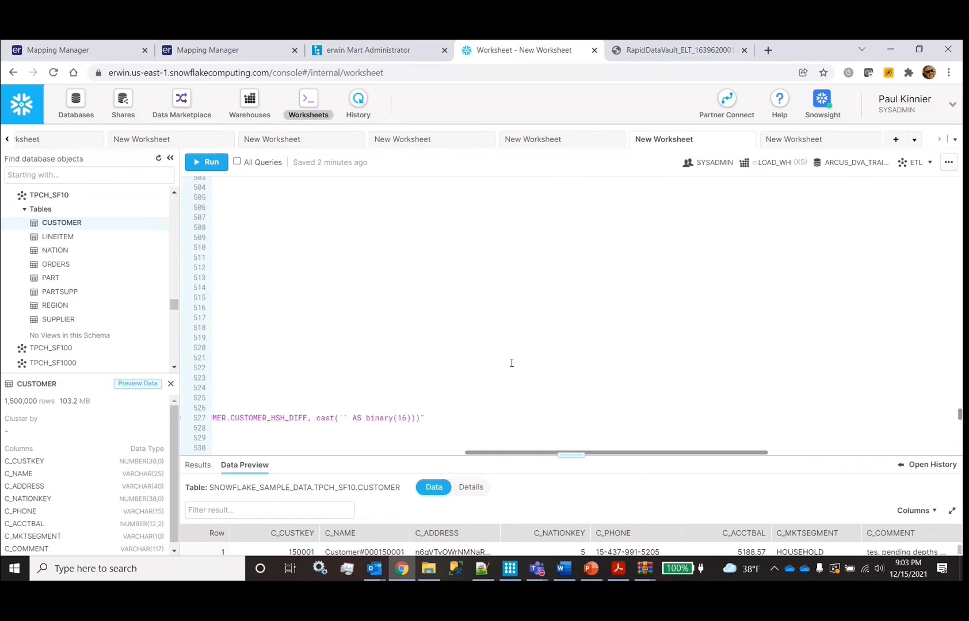
{"action": "scroll", "coordinate": [511, 363], "scroll_direction": "left", "scroll_amount": 10}
{"action": "scroll", "coordinate": [511, 363], "scroll_direction": "up", "scroll_amount": 1}
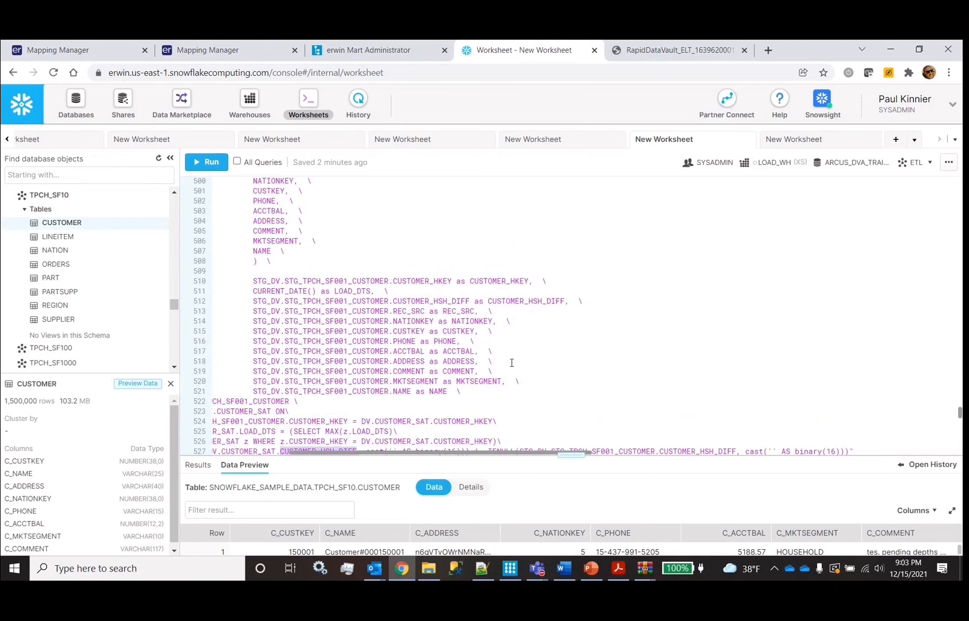
{"action": "scroll", "coordinate": [511, 363], "scroll_direction": "up", "scroll_amount": 10}
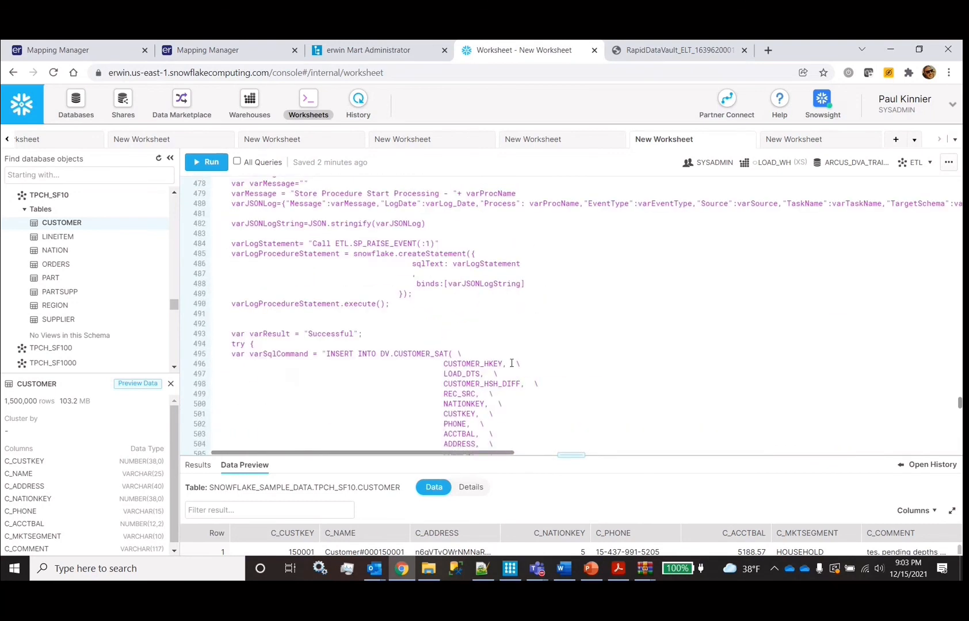
{"action": "scroll", "coordinate": [511, 363], "scroll_direction": "up", "scroll_amount": 20}
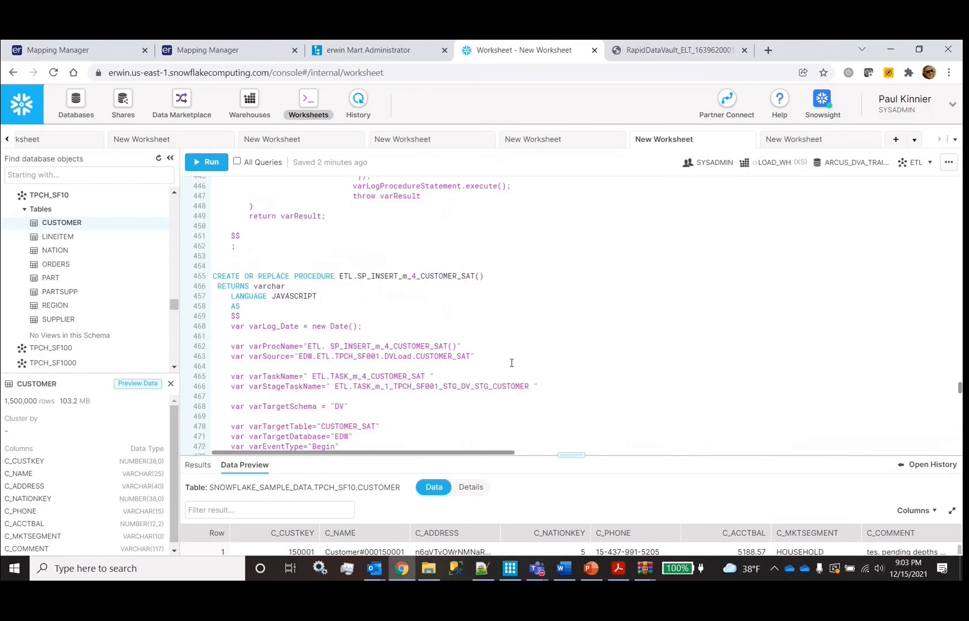
{"action": "scroll", "coordinate": [511, 363], "scroll_direction": "up", "scroll_amount": 20}
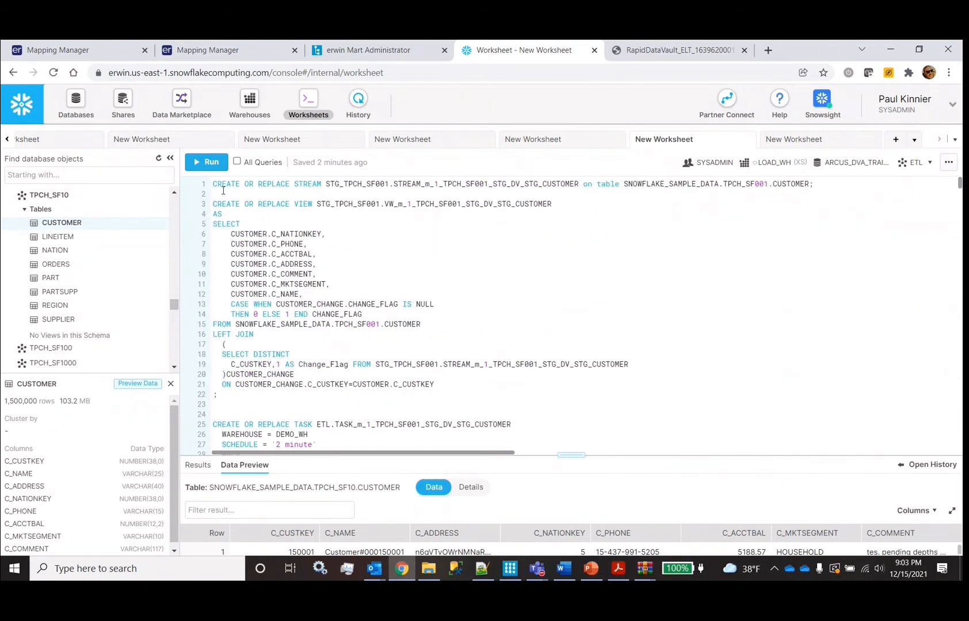